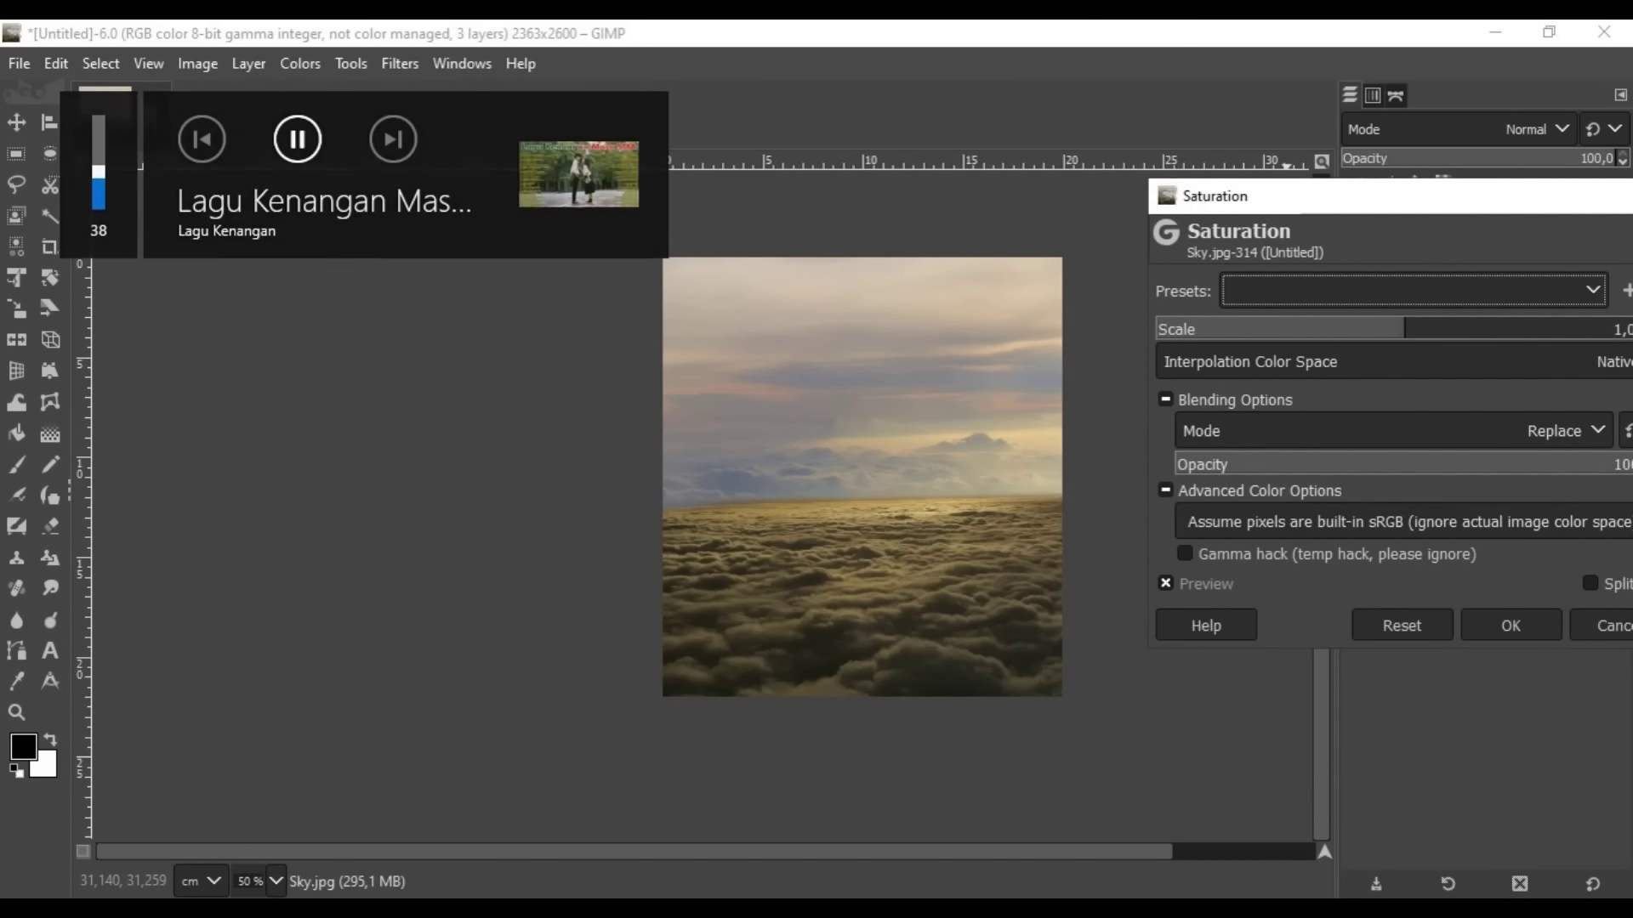
Lower the Sky.jpg layer's saturation so the sky and clouds look muted.
{"action": "left_click", "coordinate": [1493, 625]}
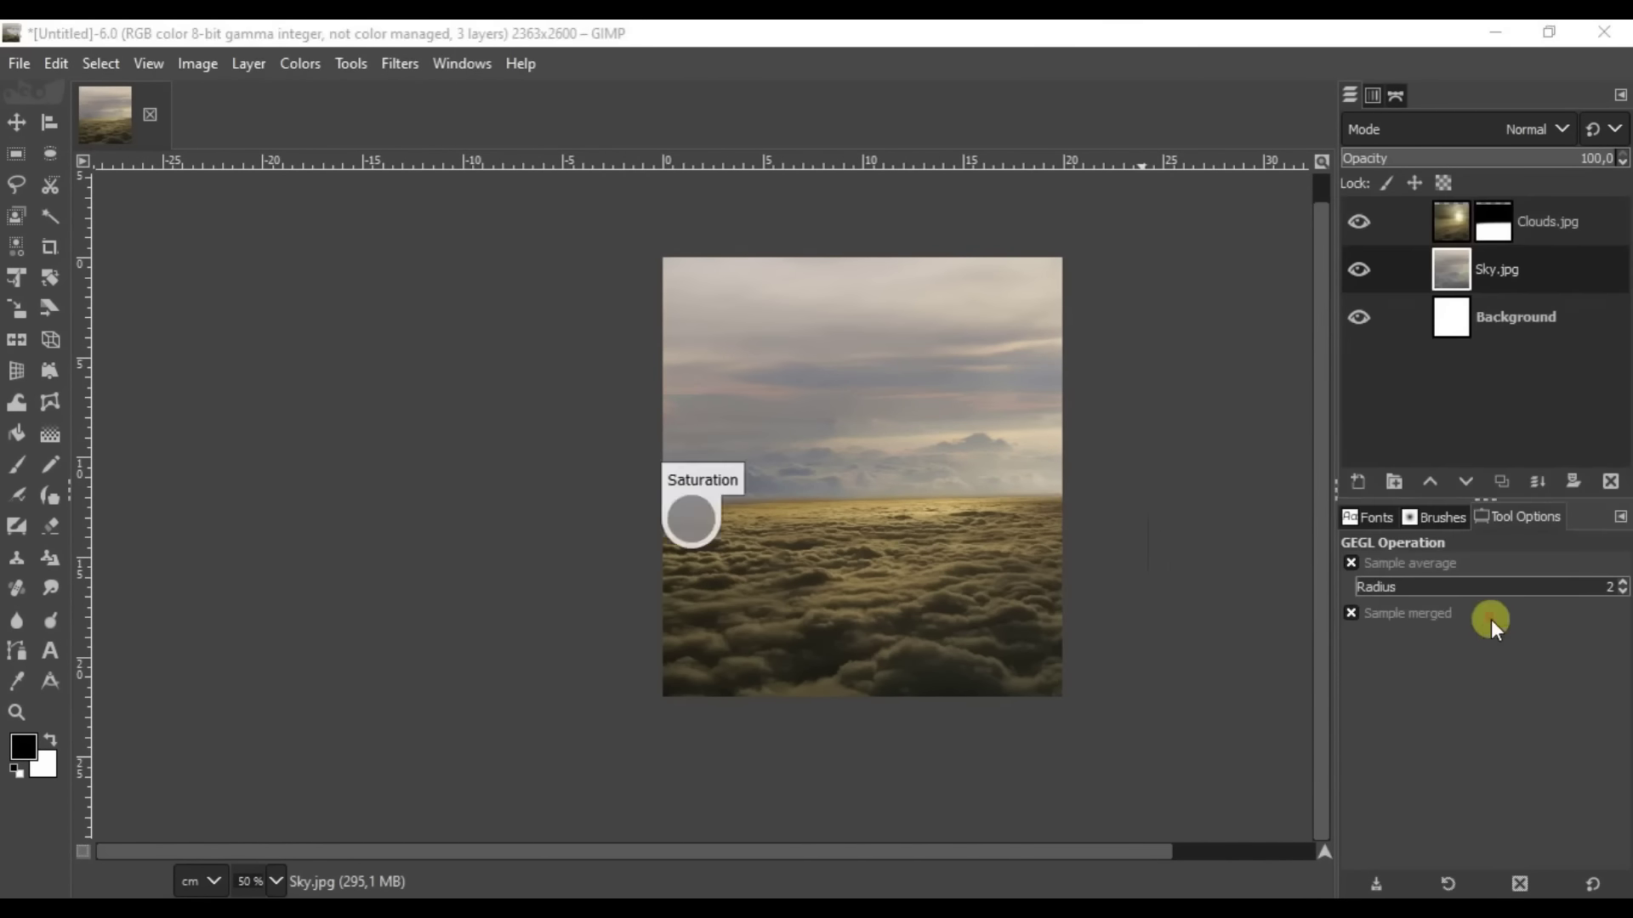
{"action": "left_click", "coordinate": [364, 216]}
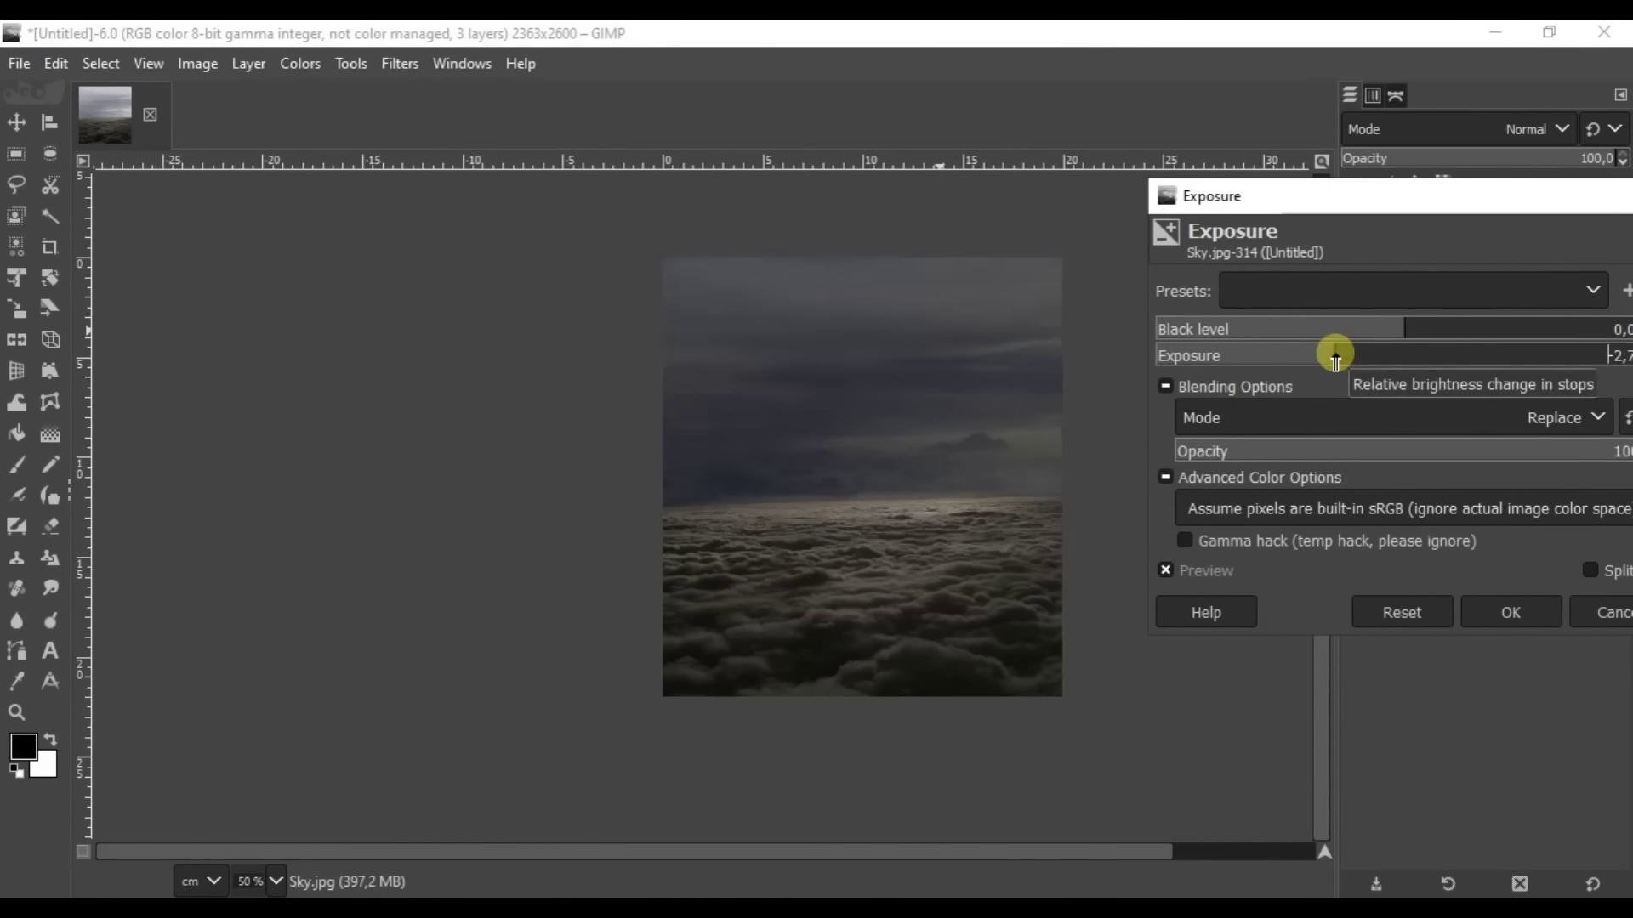
Apply Exposure to the sky, then scale the moon layer with Unified Transform.
{"action": "left_click", "coordinate": [1518, 614]}
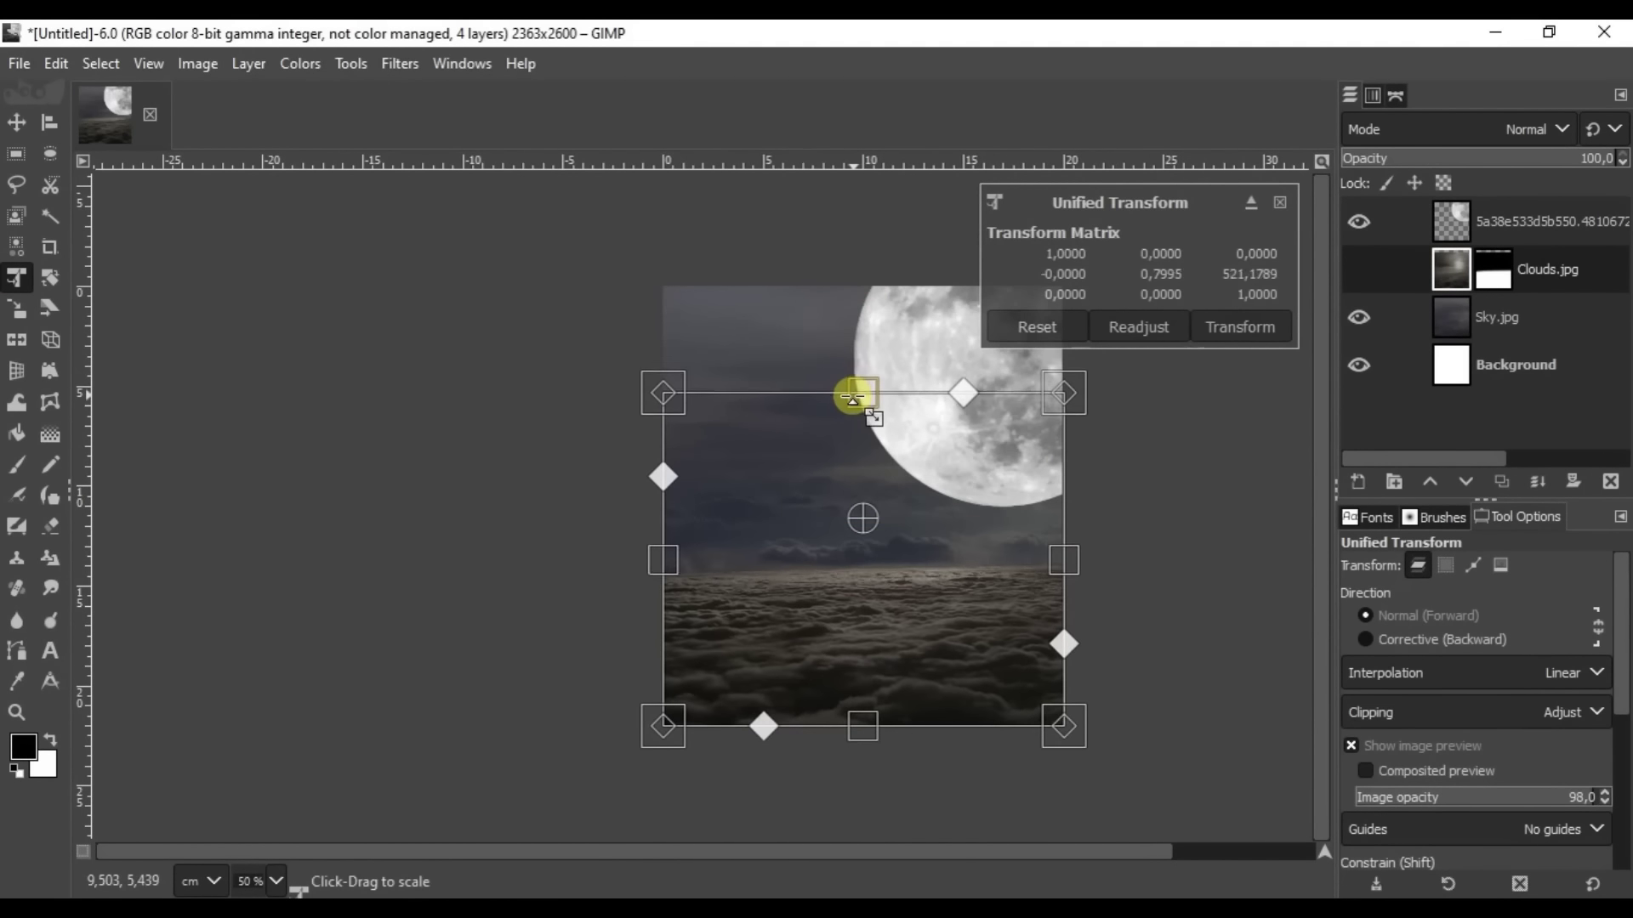
{"action": "left_click_drag", "start_coordinate": [852, 397], "coordinate": [853, 399]}
{"action": "key", "text": "Return"}
{"action": "left_click", "coordinate": [1359, 268]}
{"action": "left_click", "coordinate": [1451, 221]}
{"action": "key", "text": "m"}
{"action": "key", "text": "shift+t"}
{"action": "key", "text": "Return"}
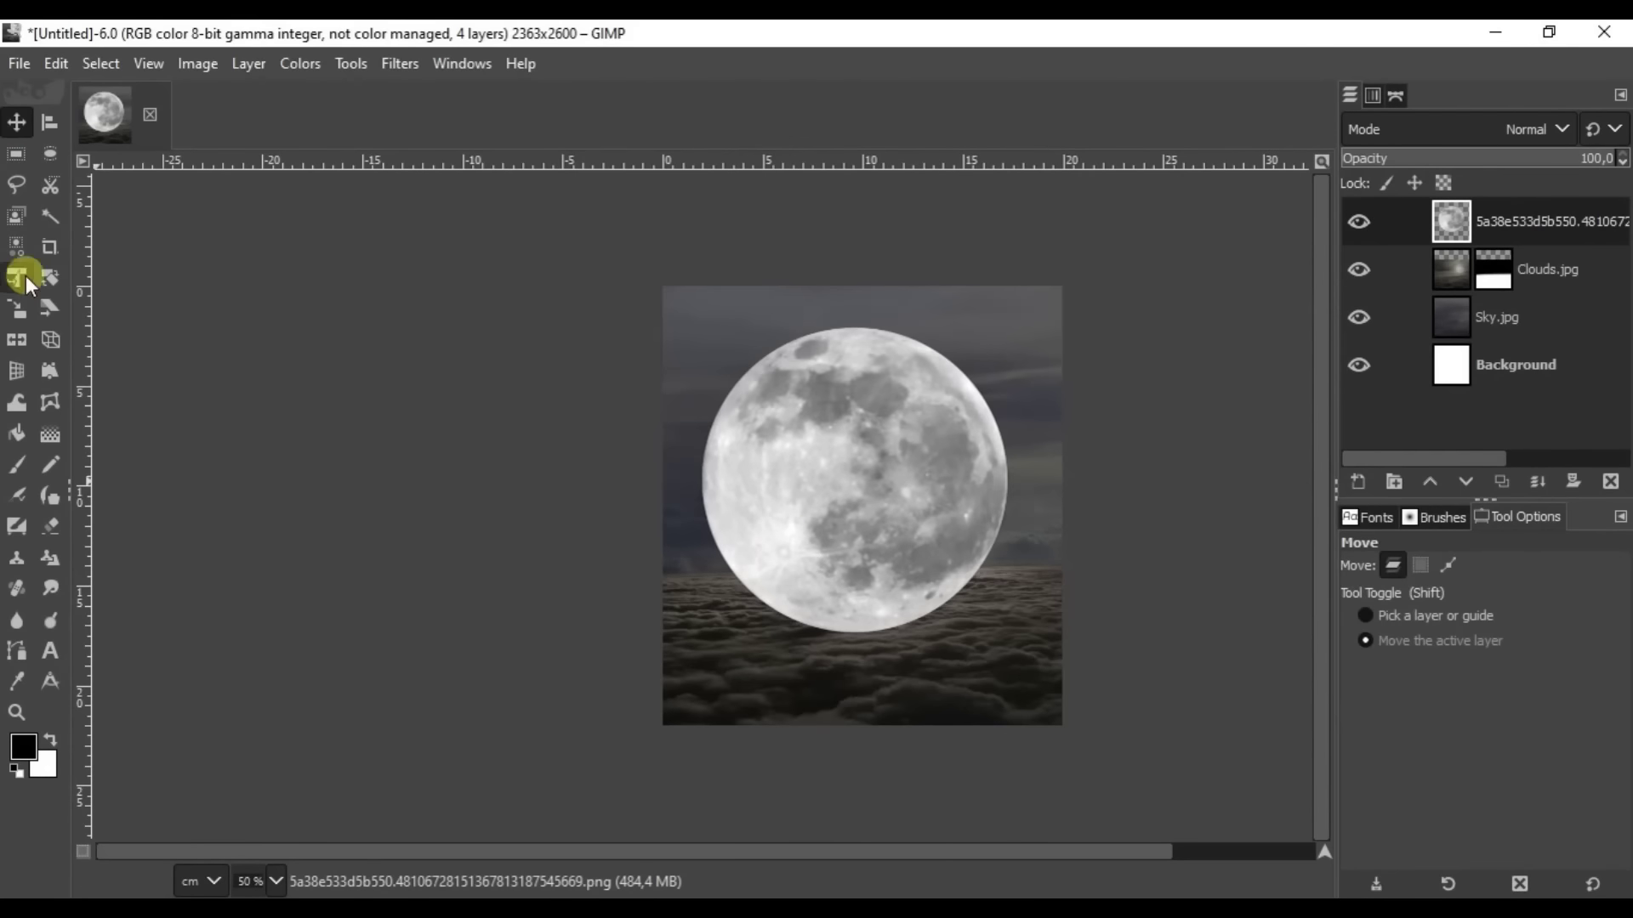
Move the moon to the upper right, then Gaussian-blur a copy set to Screen mode.
{"action": "key", "text": "m"}
{"action": "left_click_drag", "start_coordinate": [914, 540], "coordinate": [1080, 384]}
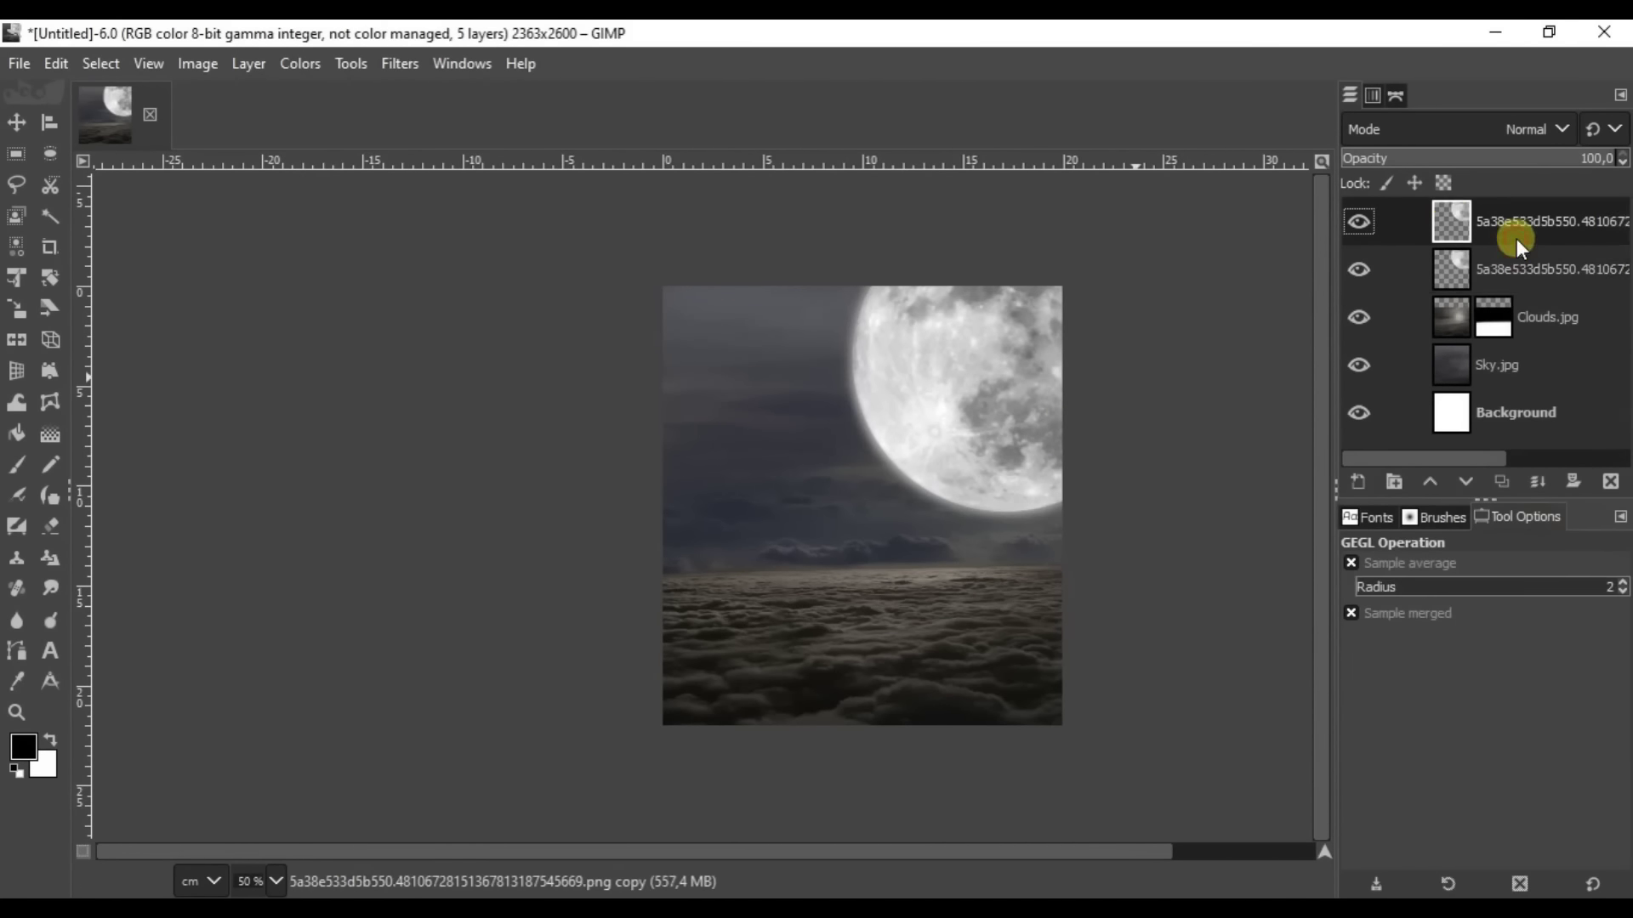
{"action": "left_click", "coordinate": [754, 263]}
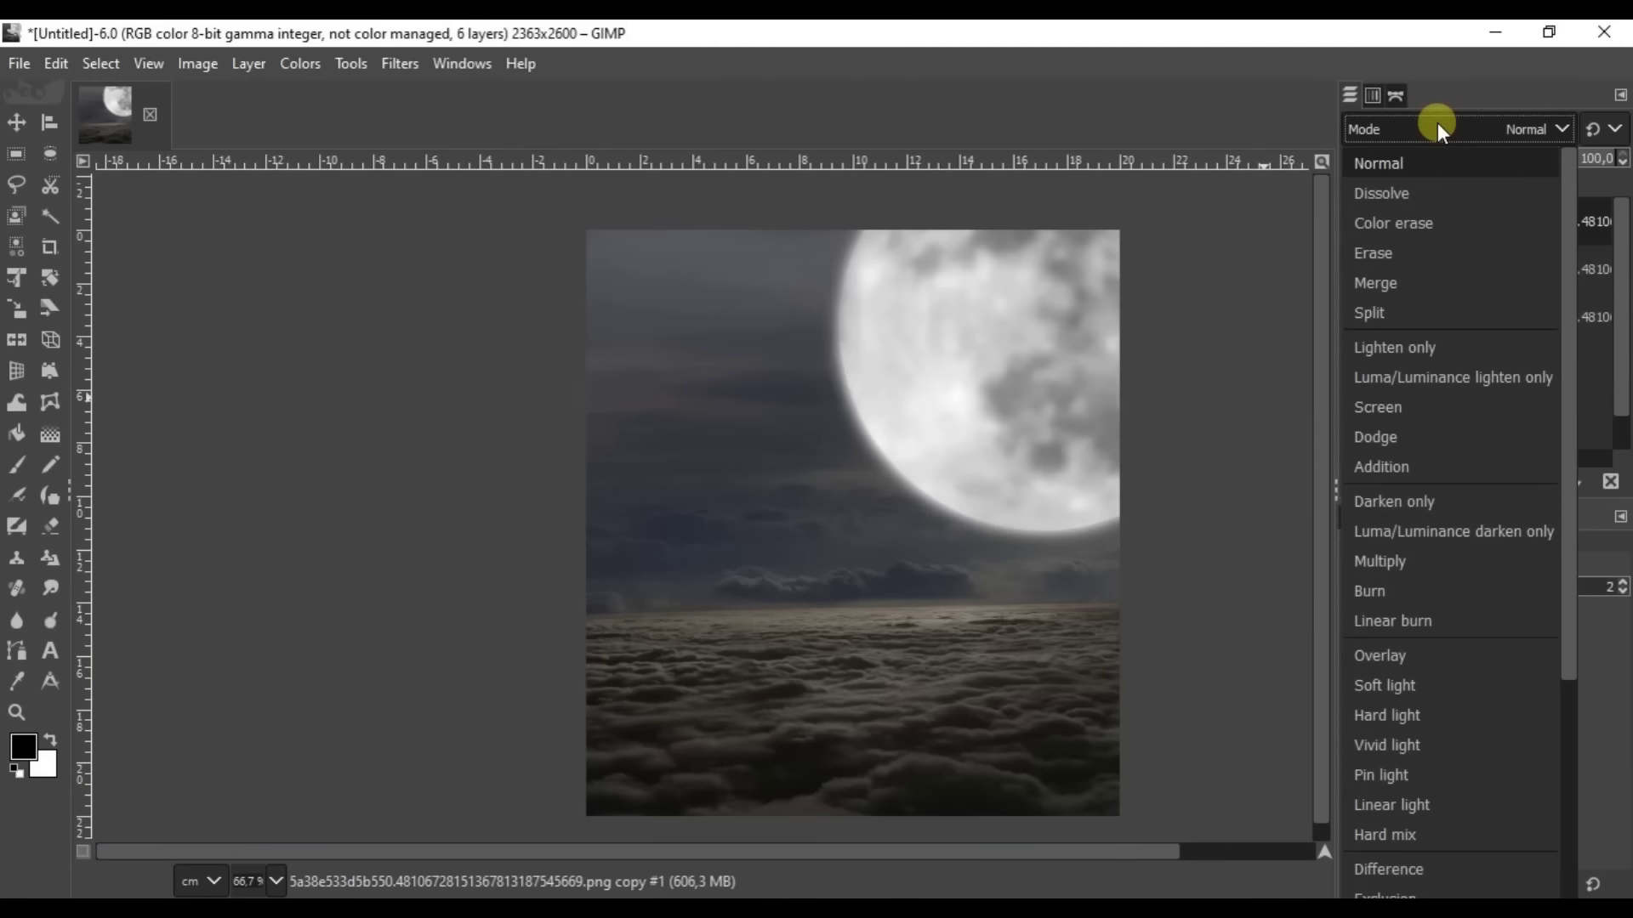
{"action": "left_click", "coordinate": [1446, 405]}
{"action": "left_click", "coordinate": [1494, 223]}
{"action": "key", "text": "p"}
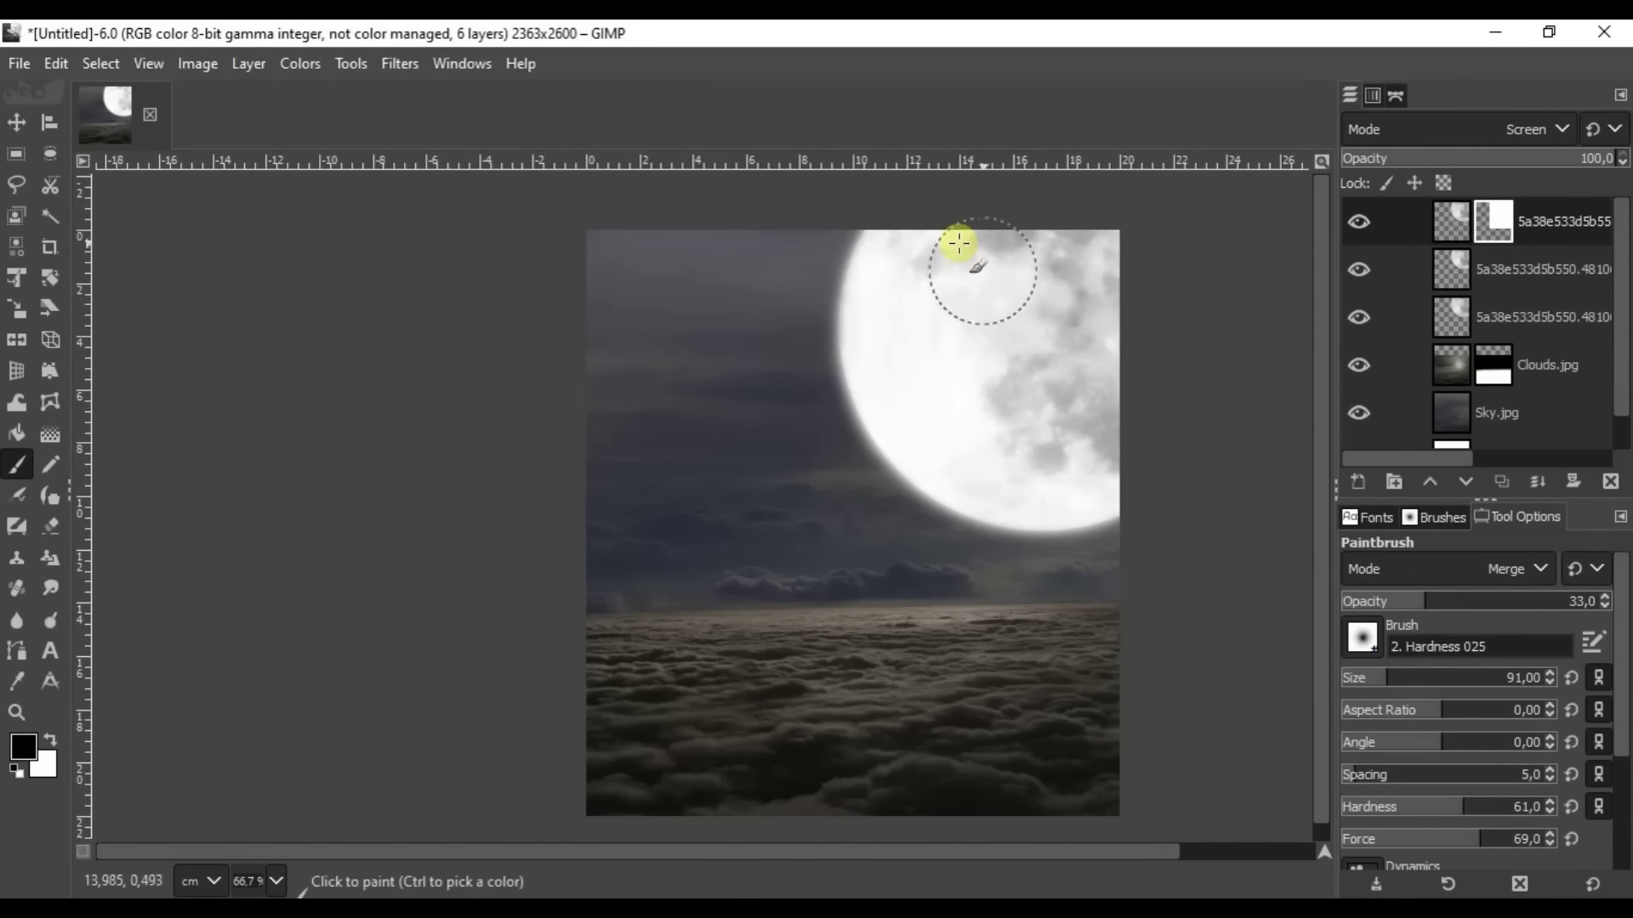
Save the project as whale manipulation.xcf and drag Space.png in as a new layer.
{"action": "key", "text": "ctrl+s"}
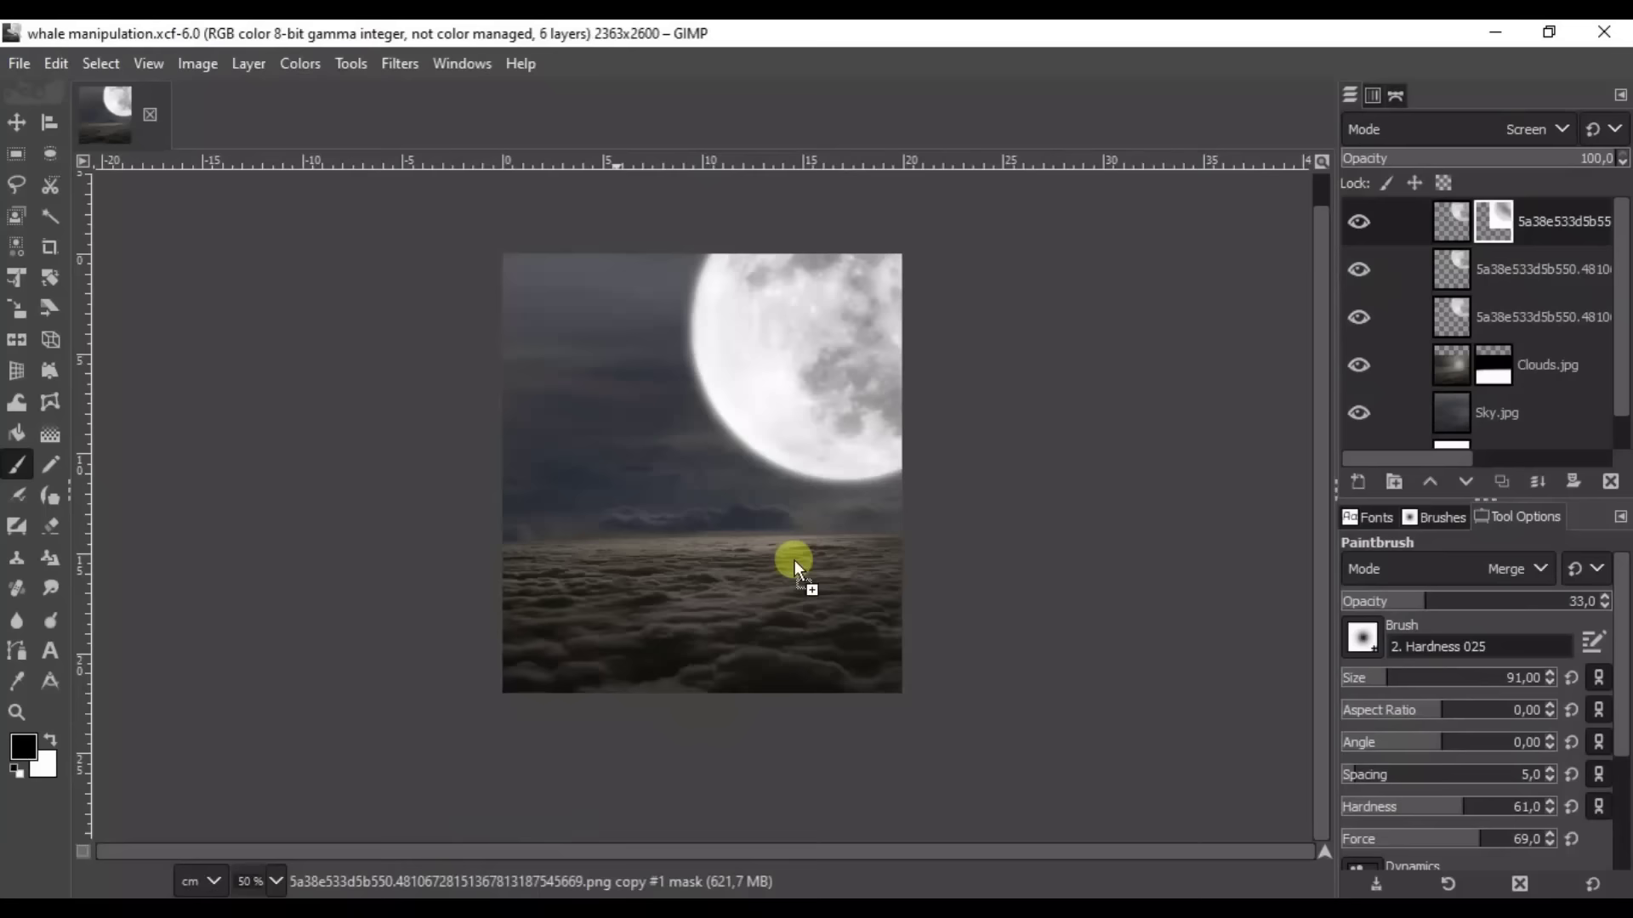
{"action": "left_click_drag", "start_coordinate": [795, 559], "coordinate": [841, 441]}
{"action": "key", "text": "shift+f"}
Flip Space.png horizontally and vertically, move it up, and mask out its bottom.
{"action": "left_click", "coordinate": [850, 442]}
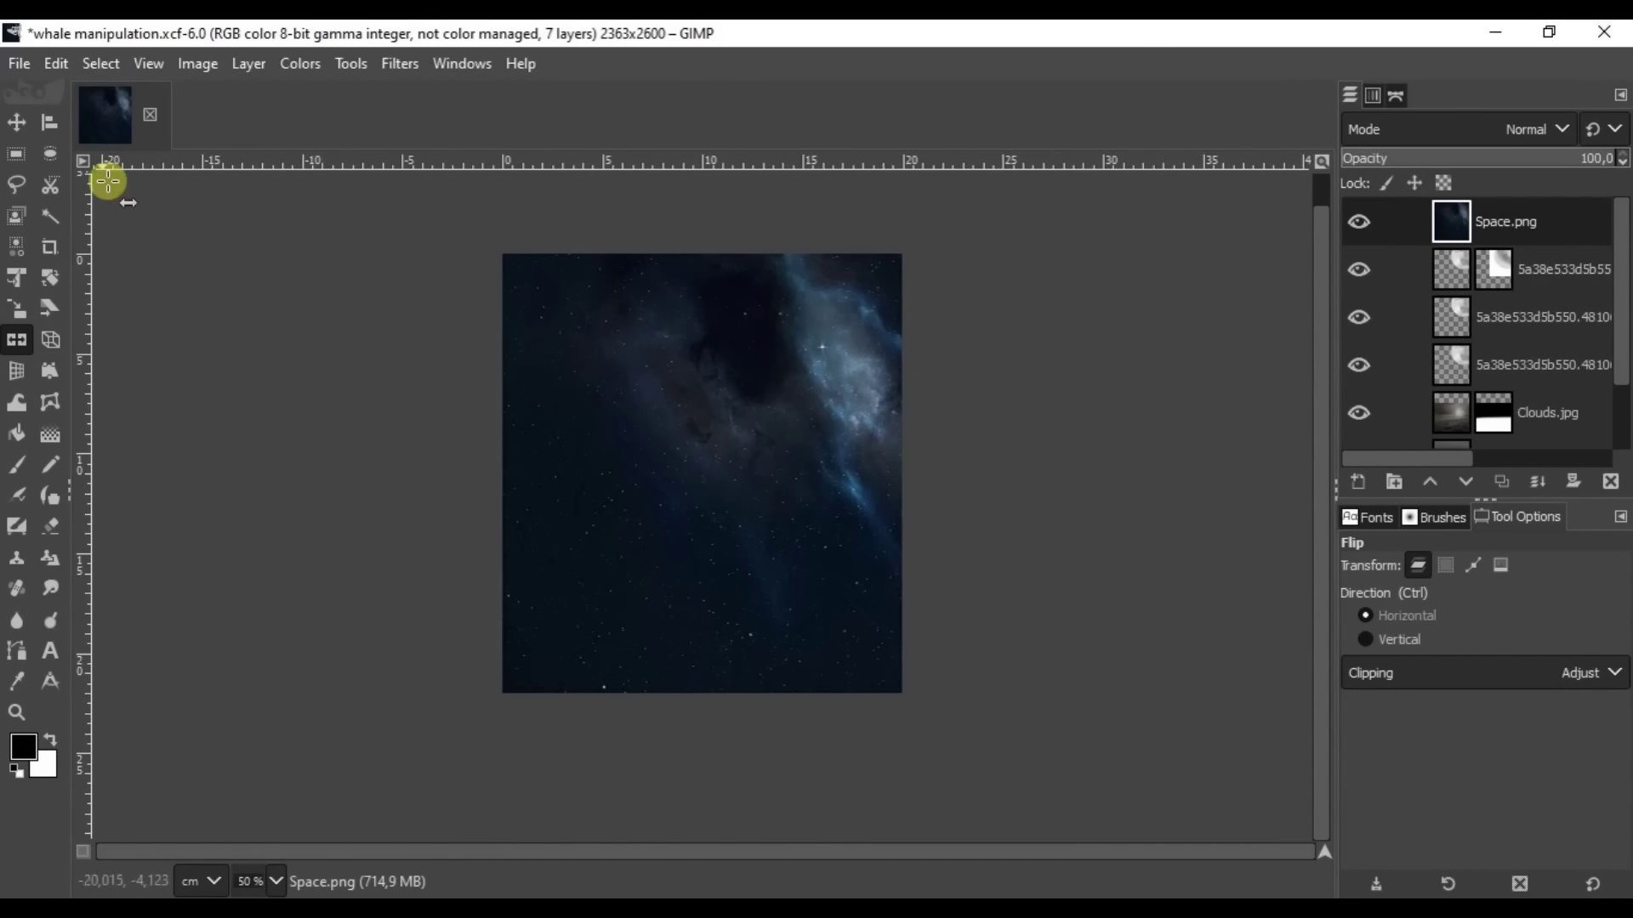
{"action": "left_click", "coordinate": [802, 492], "text": "ctrl"}
{"action": "key", "text": "m"}
{"action": "left_click_drag", "start_coordinate": [747, 536], "coordinate": [757, 474]}
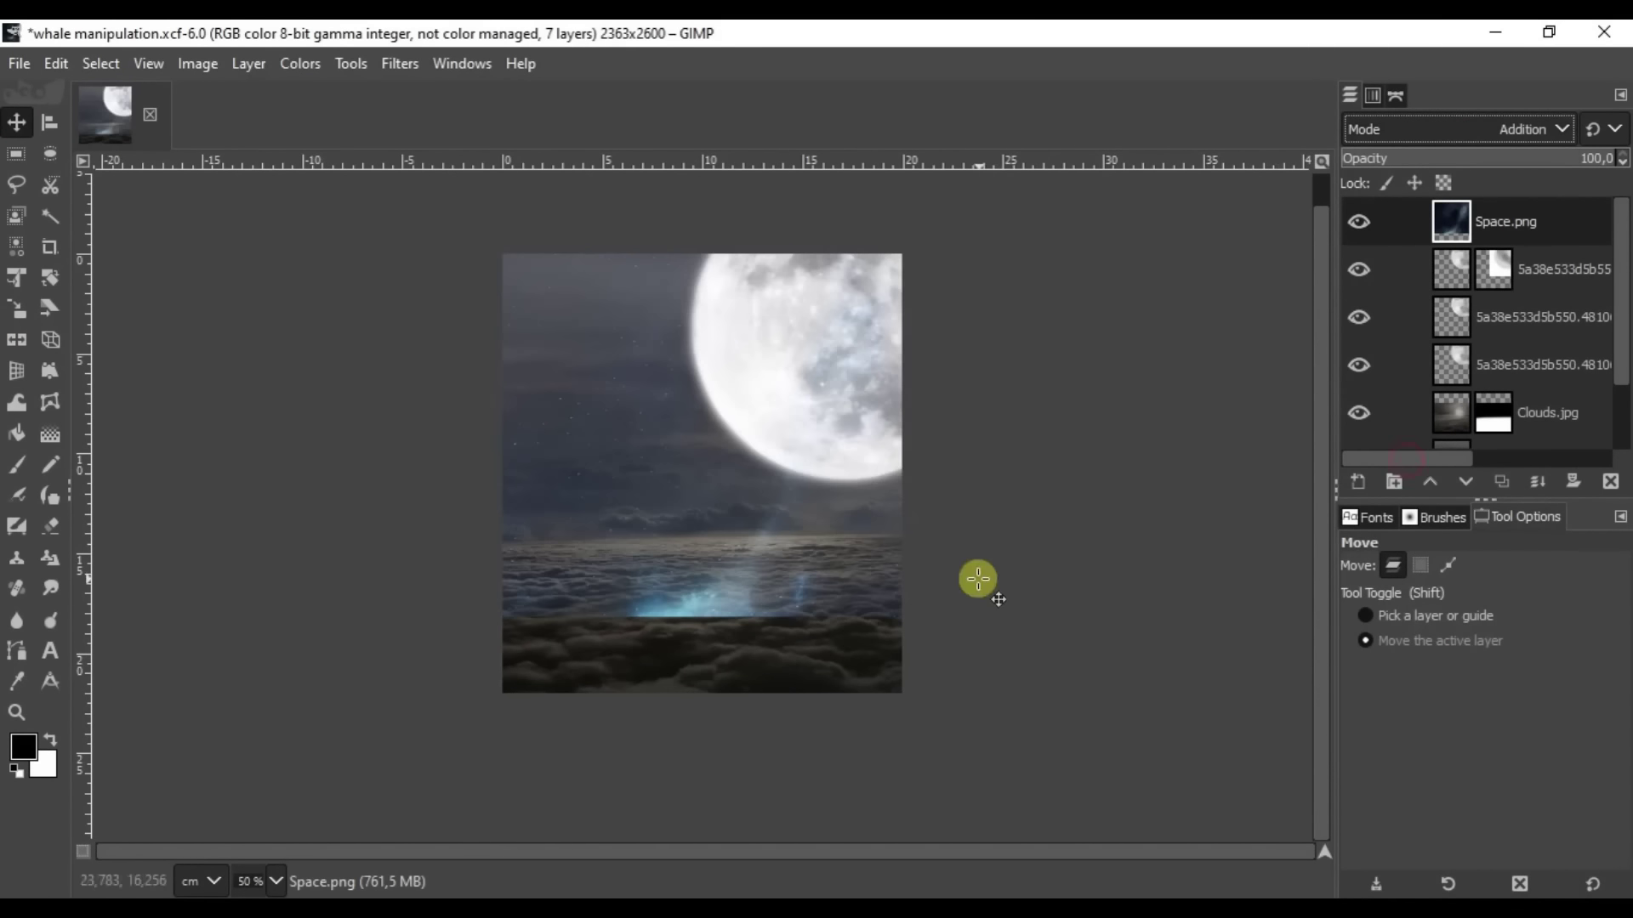
{"action": "left_click", "coordinate": [1573, 481]}
{"action": "left_click", "coordinate": [1477, 689]}
{"action": "key", "text": "p"}
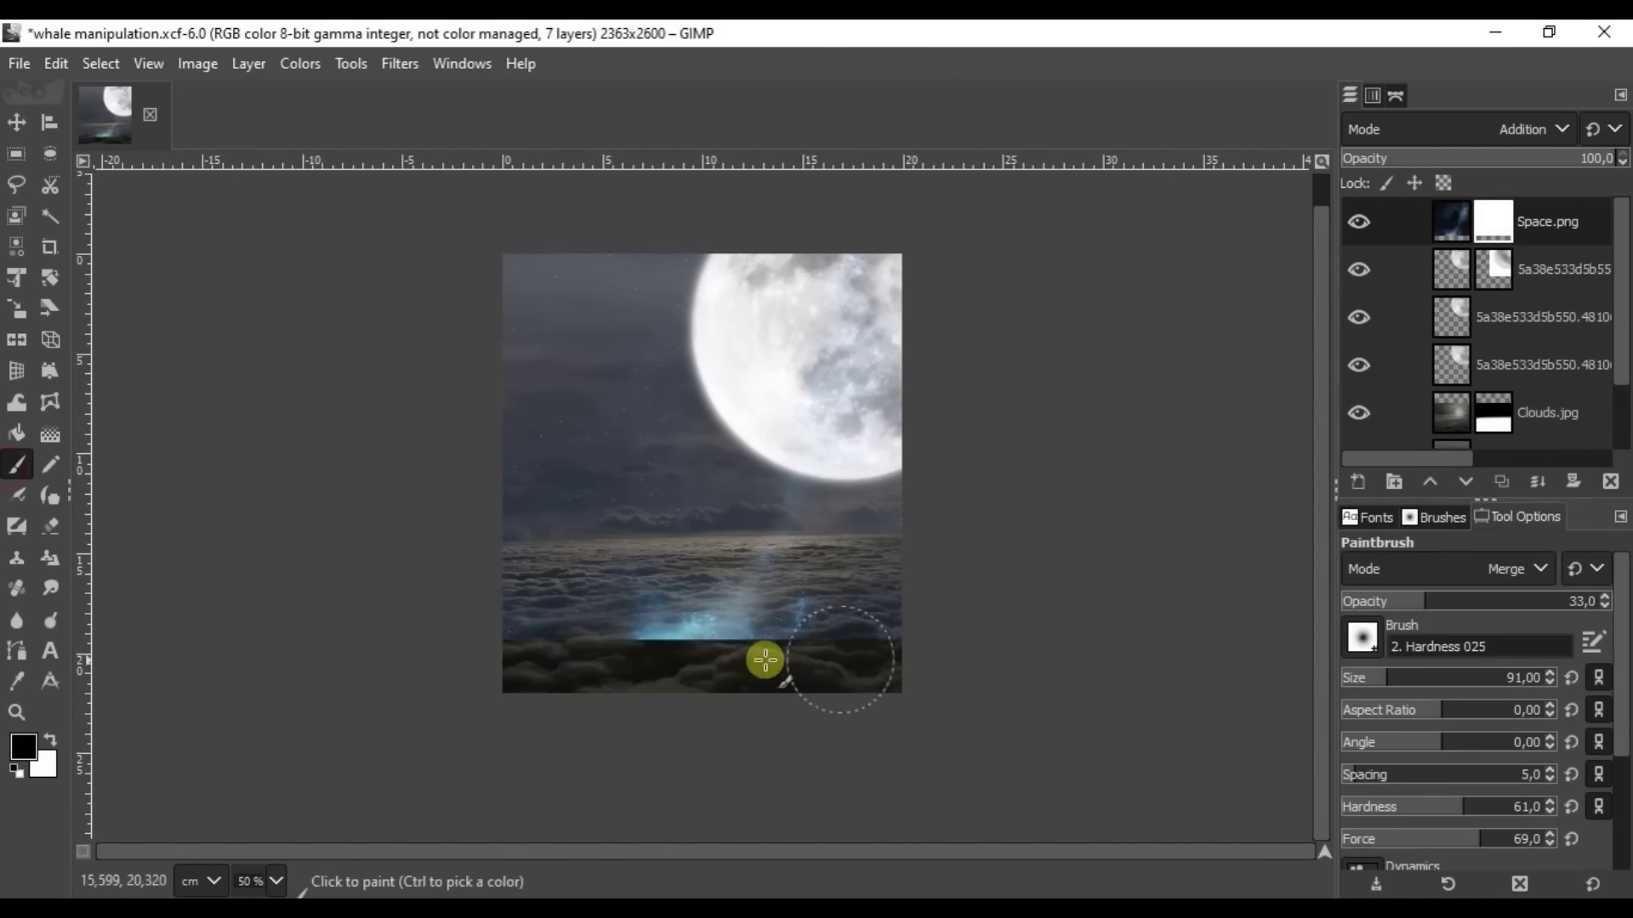
Give the blurred moon copy a cooler, bluish tint with Color Temperature.
{"action": "left_click", "coordinate": [1527, 291]}
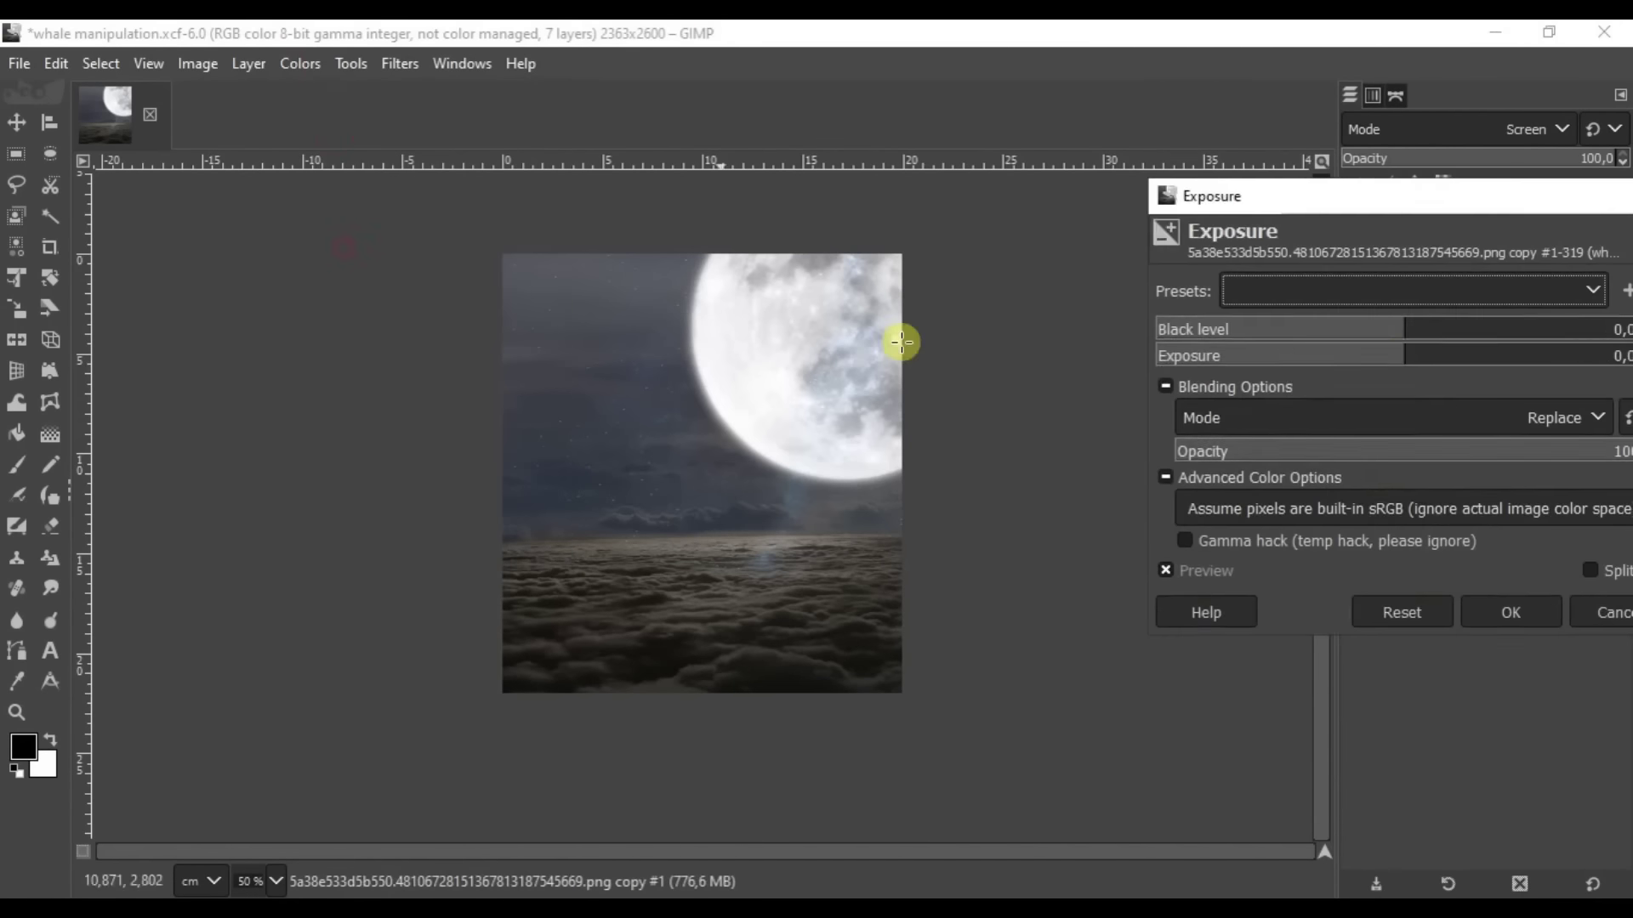
{"action": "left_click", "coordinate": [1490, 621]}
{"action": "left_click", "coordinate": [300, 63]}
{"action": "left_click", "coordinate": [378, 128]}
{"action": "key", "text": "Escape"}
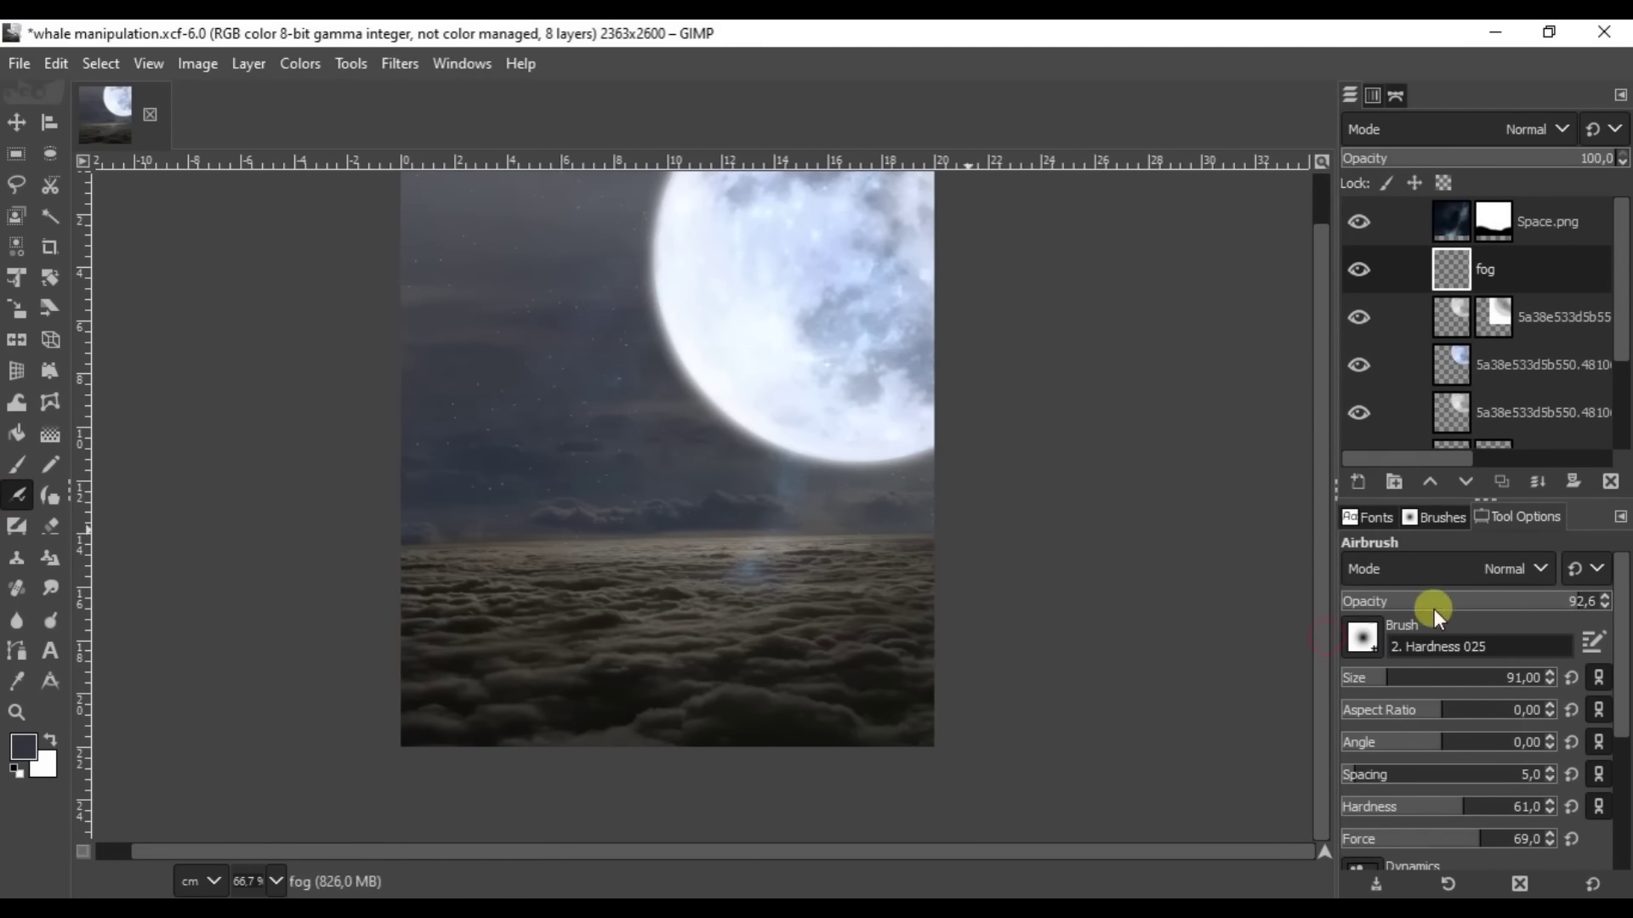
Zoom out to the whole image and pick the Dodge/Burn tool.
{"action": "key", "text": "minus"}
{"action": "key", "text": "minus"}
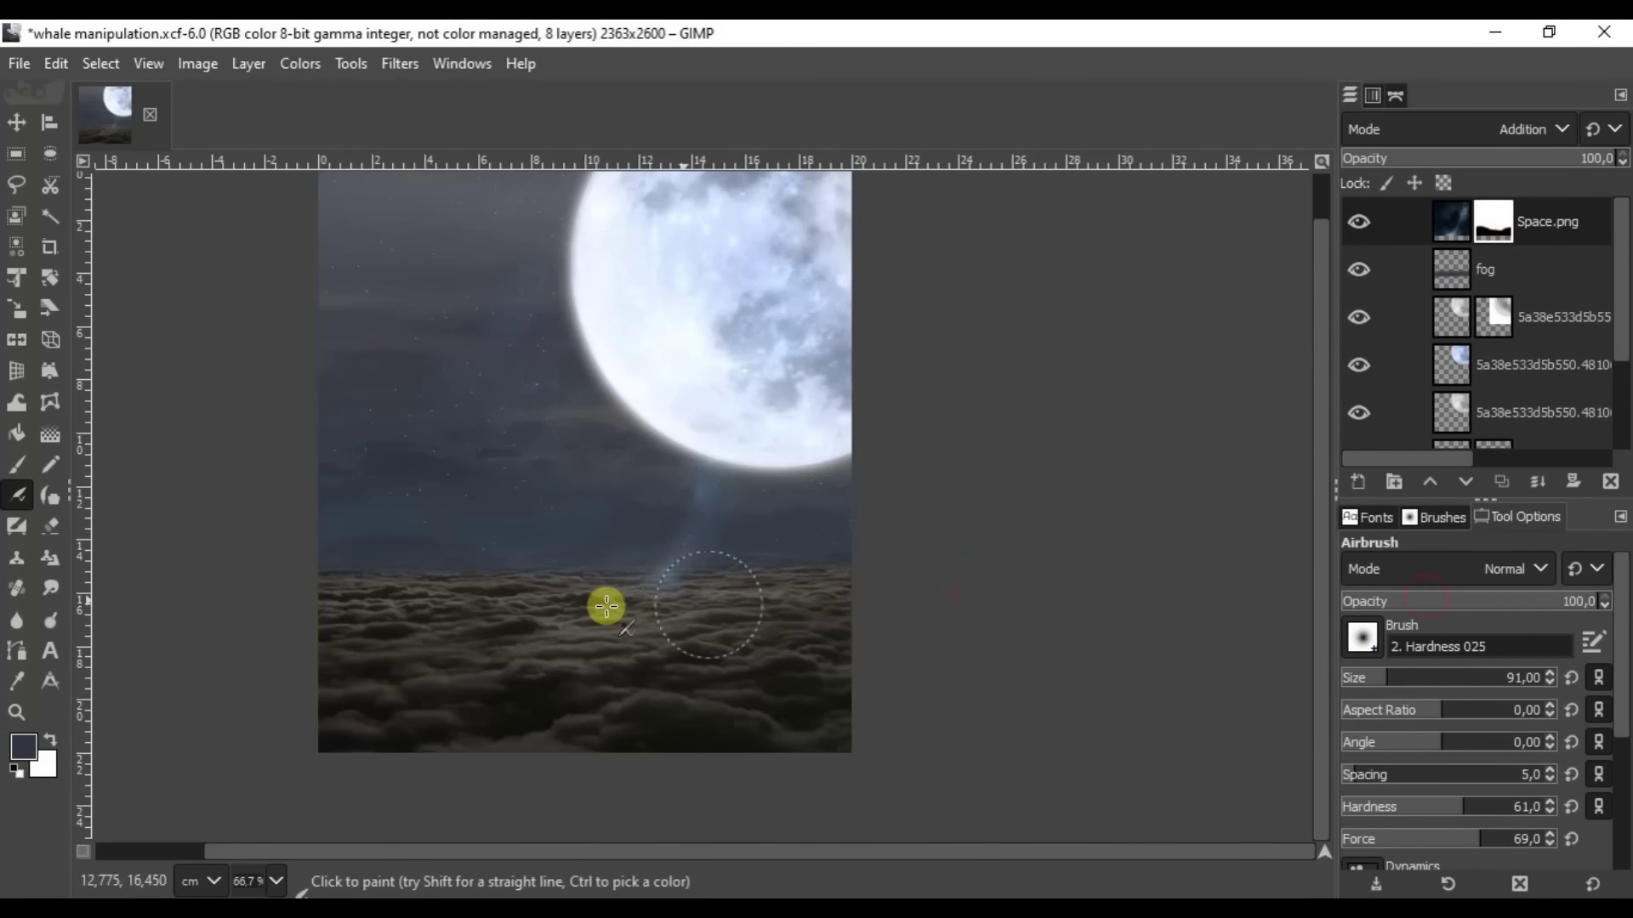
{"action": "key", "text": "minus"}
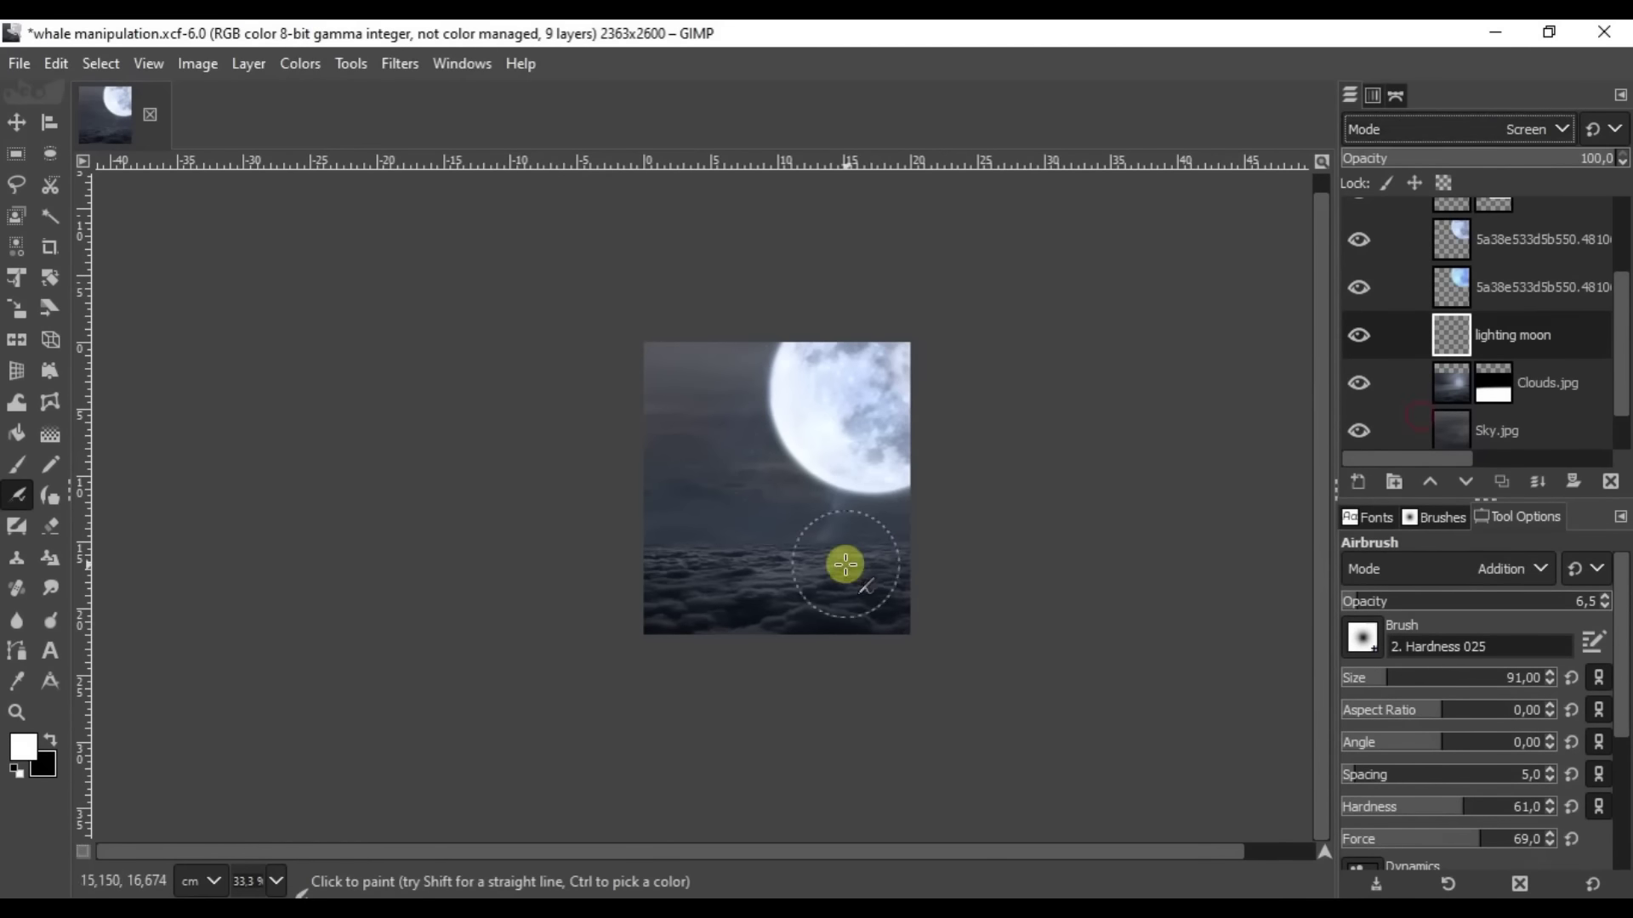
{"action": "left_click", "coordinate": [56, 607]}
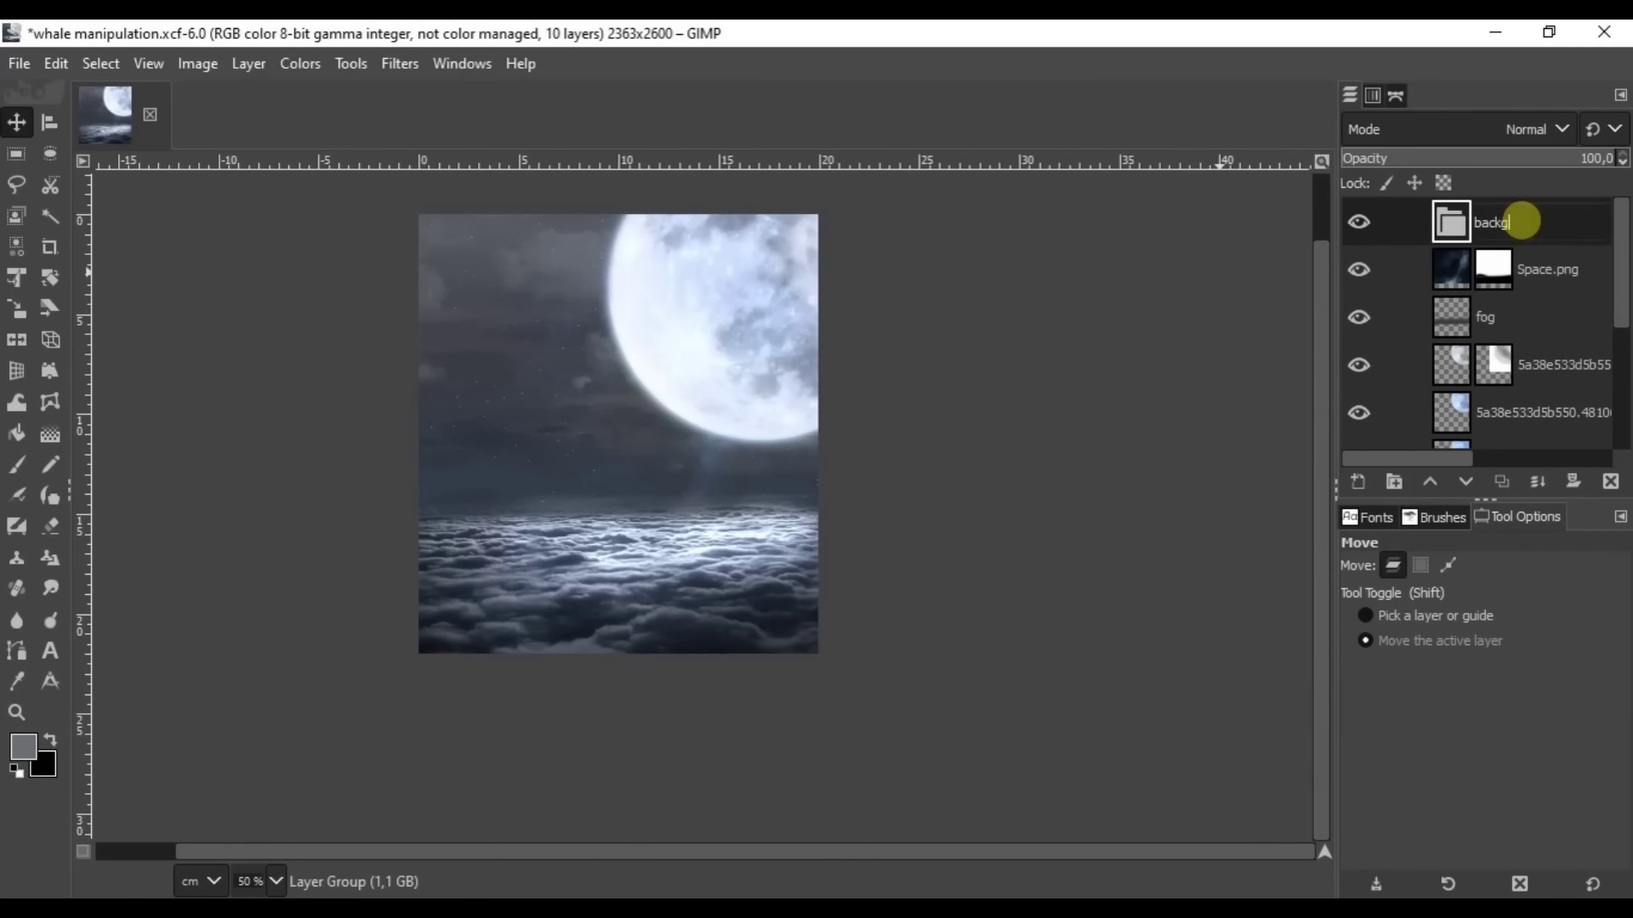
Move Space.png into the layer group, then free-select and copy the cliff from Cliff.jpg.
{"action": "left_click_drag", "start_coordinate": [1464, 247], "coordinate": [1455, 298]}
{"action": "left_click", "coordinate": [1448, 416]}
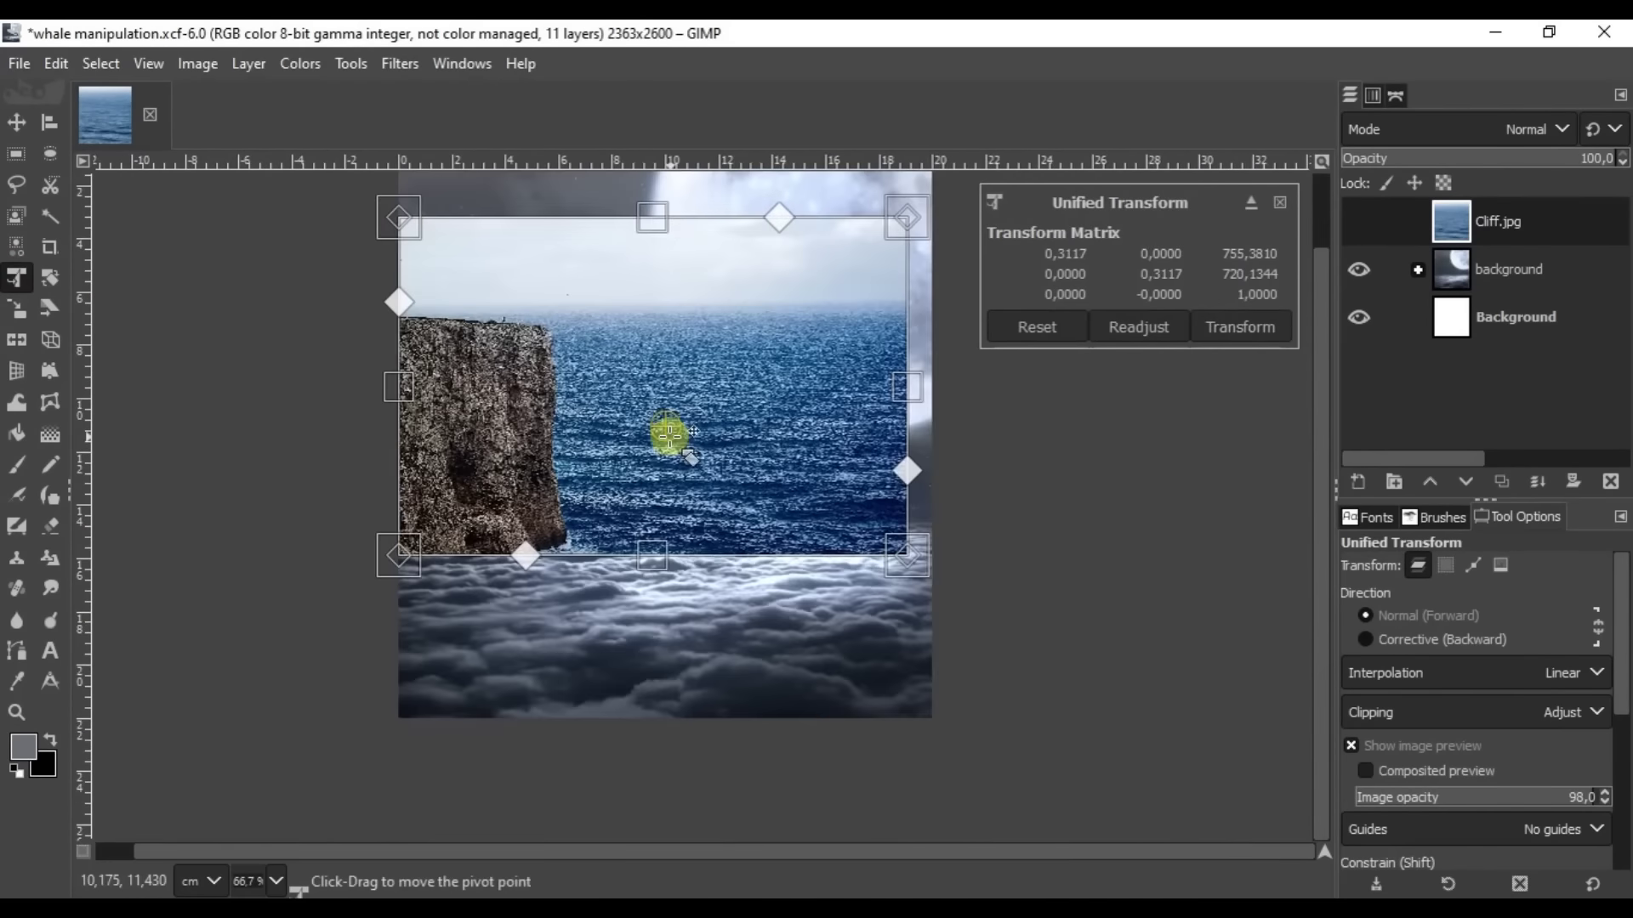
{"action": "key", "text": "Return"}
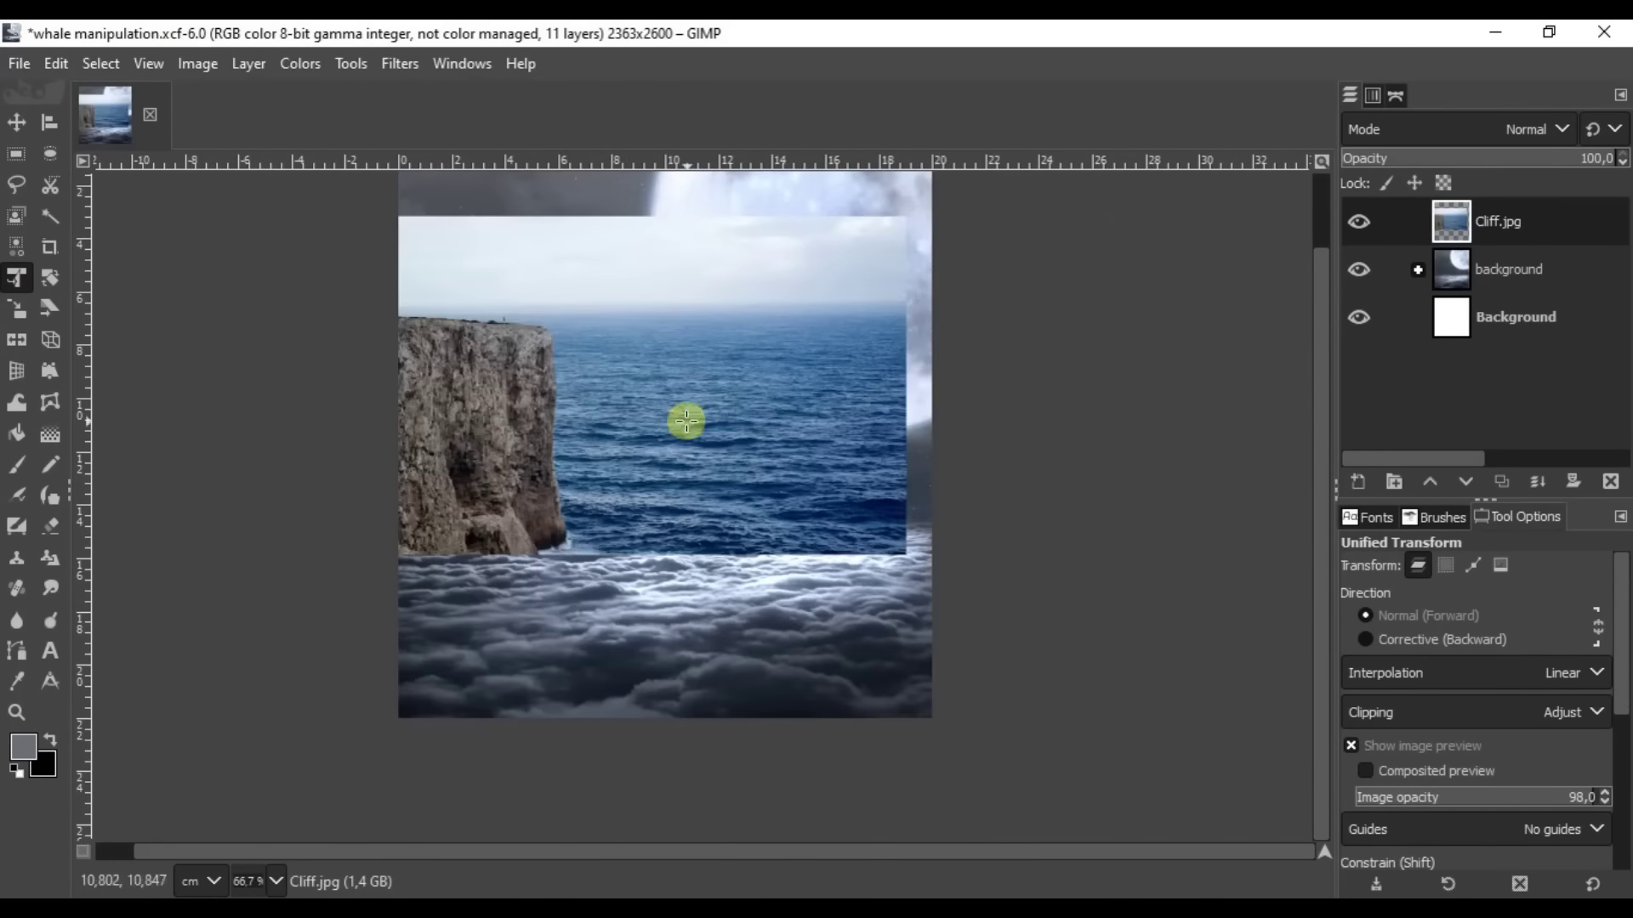
{"action": "key", "text": "f"}
{"action": "scroll", "coordinate": [1133, 512], "scroll_direction": "down", "scroll_amount": 5}
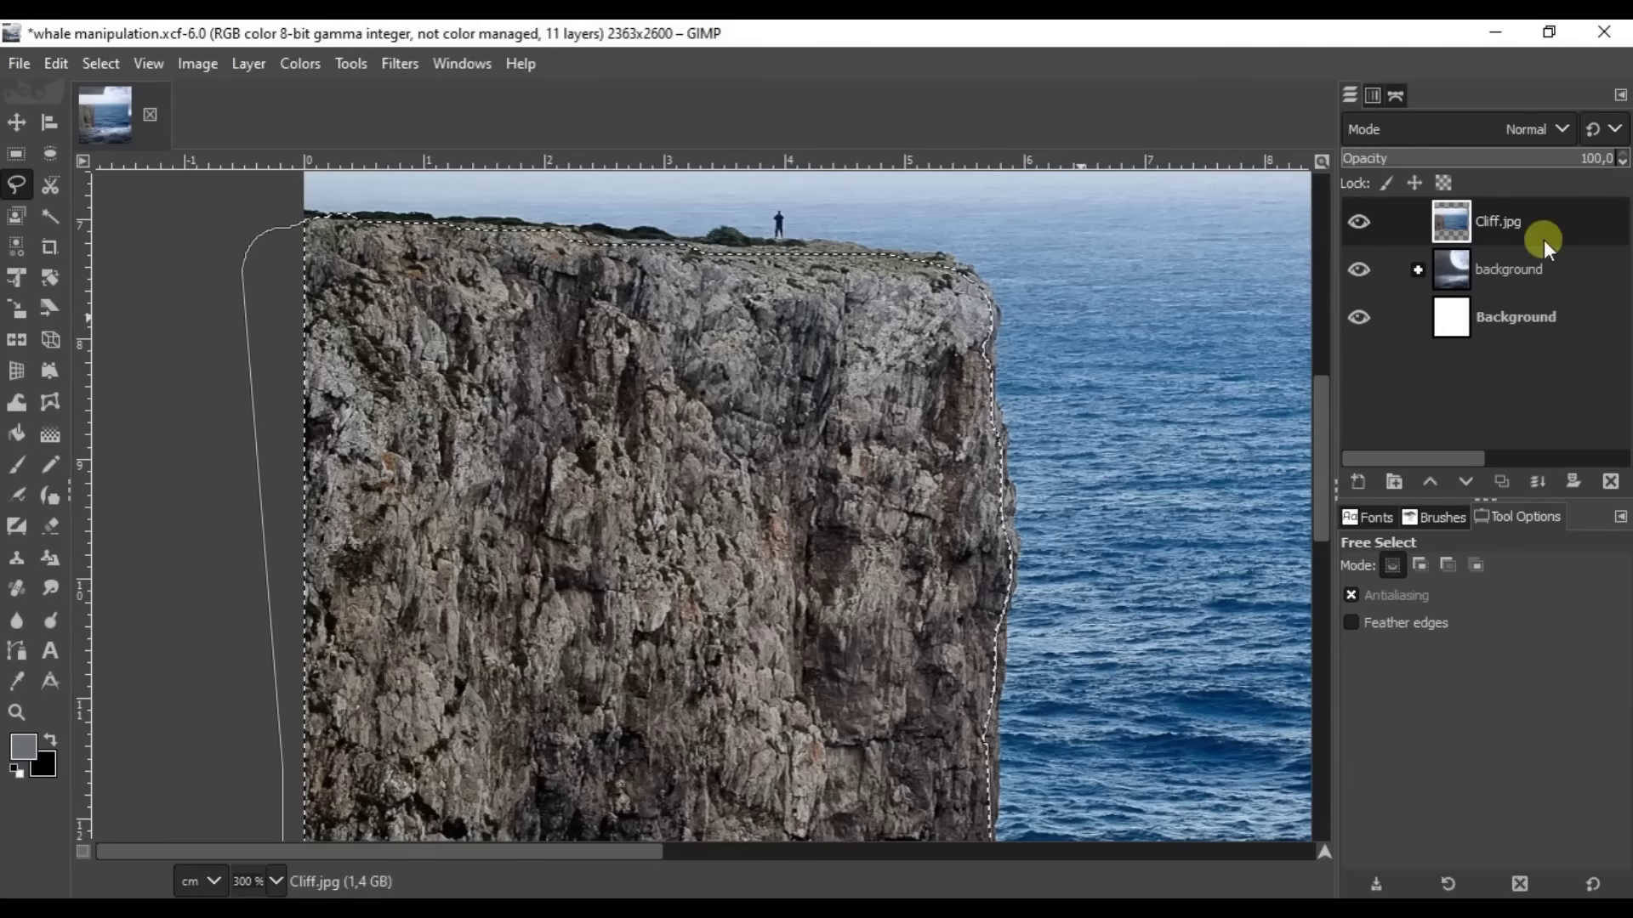
{"action": "right_click", "coordinate": [629, 367]}
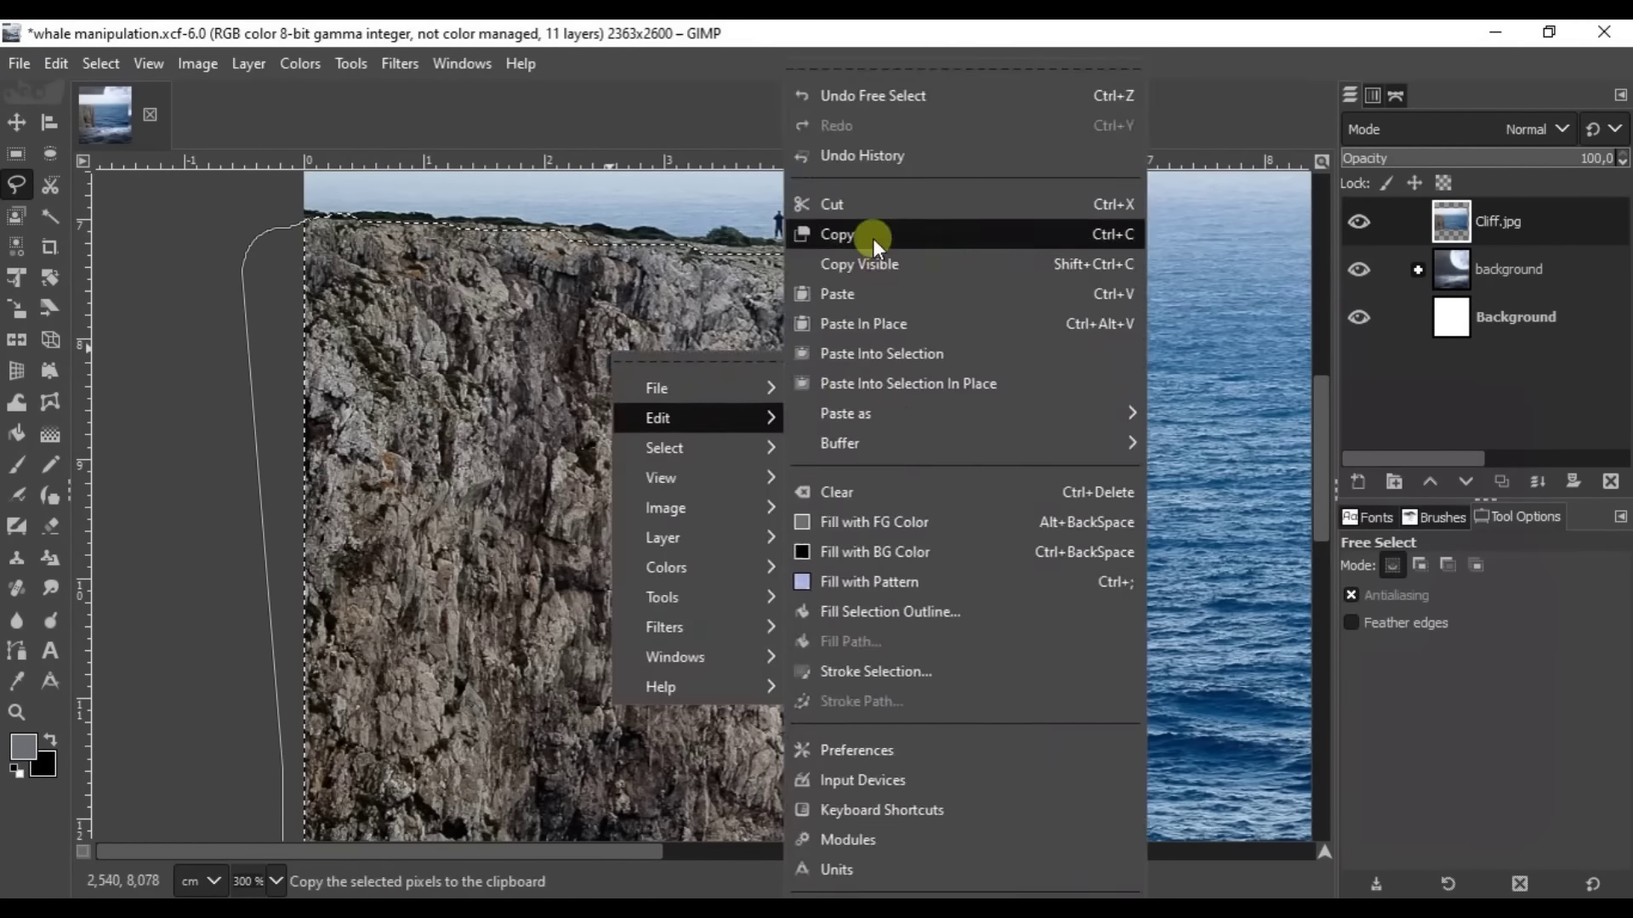
{"action": "left_click", "coordinate": [873, 235]}
Paste the cliff as a new layer and scale it into place at the left.
{"action": "right_click", "coordinate": [1498, 267]}
{"action": "key", "text": "shift+t"}
{"action": "left_click", "coordinate": [605, 437]}
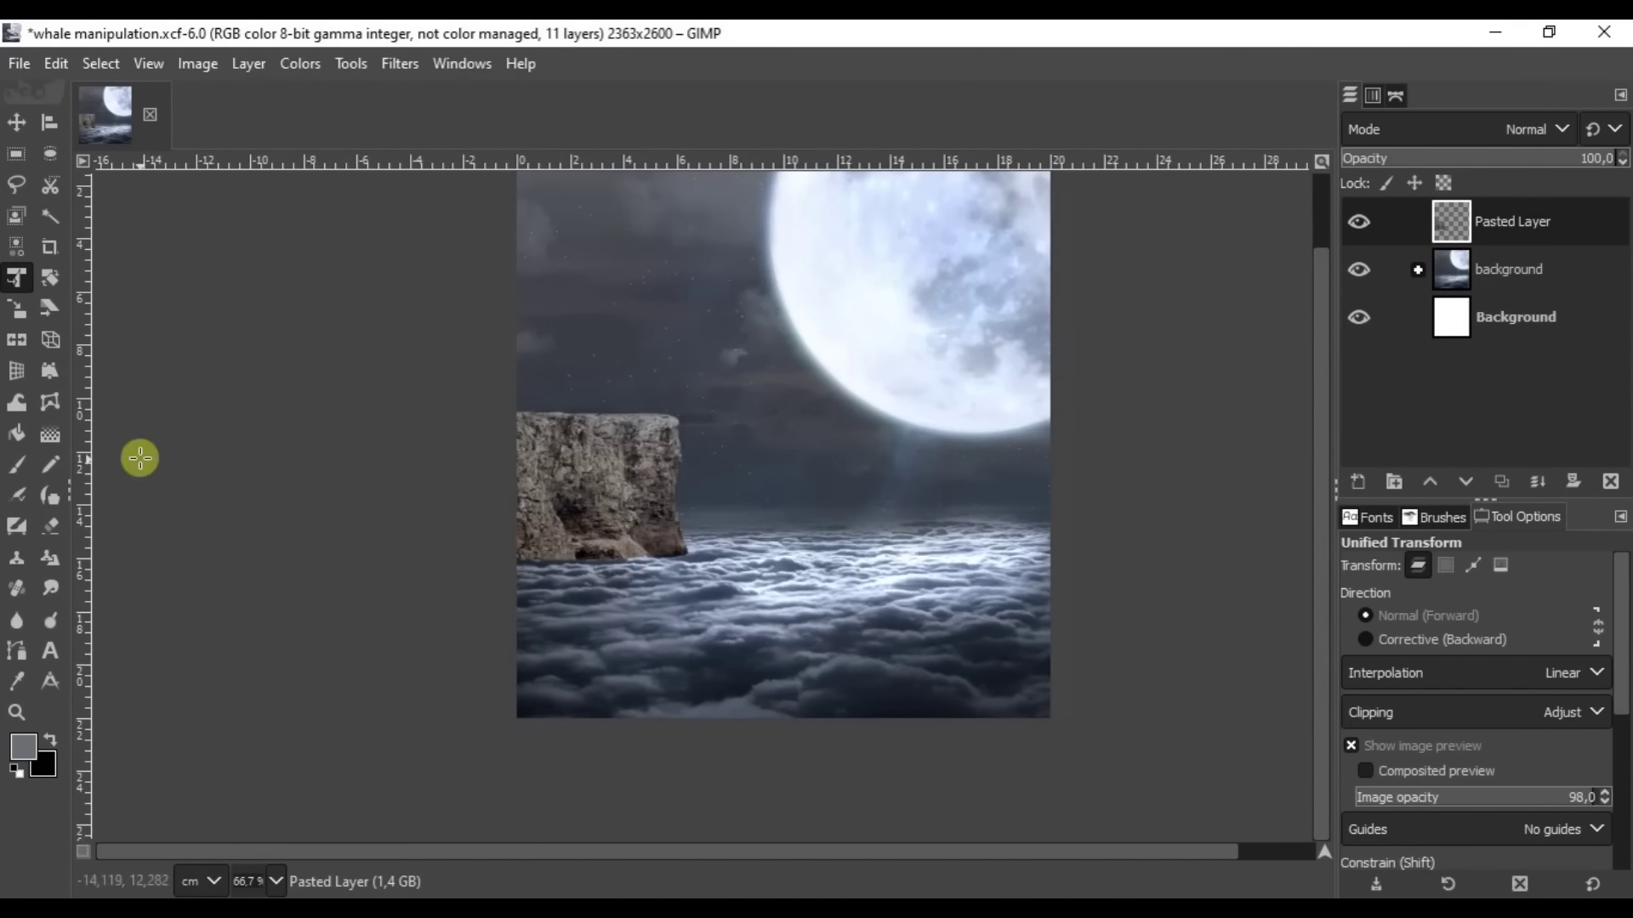
Reshape the cliff's edge with Warp Transform.
{"action": "left_click", "coordinate": [16, 402]}
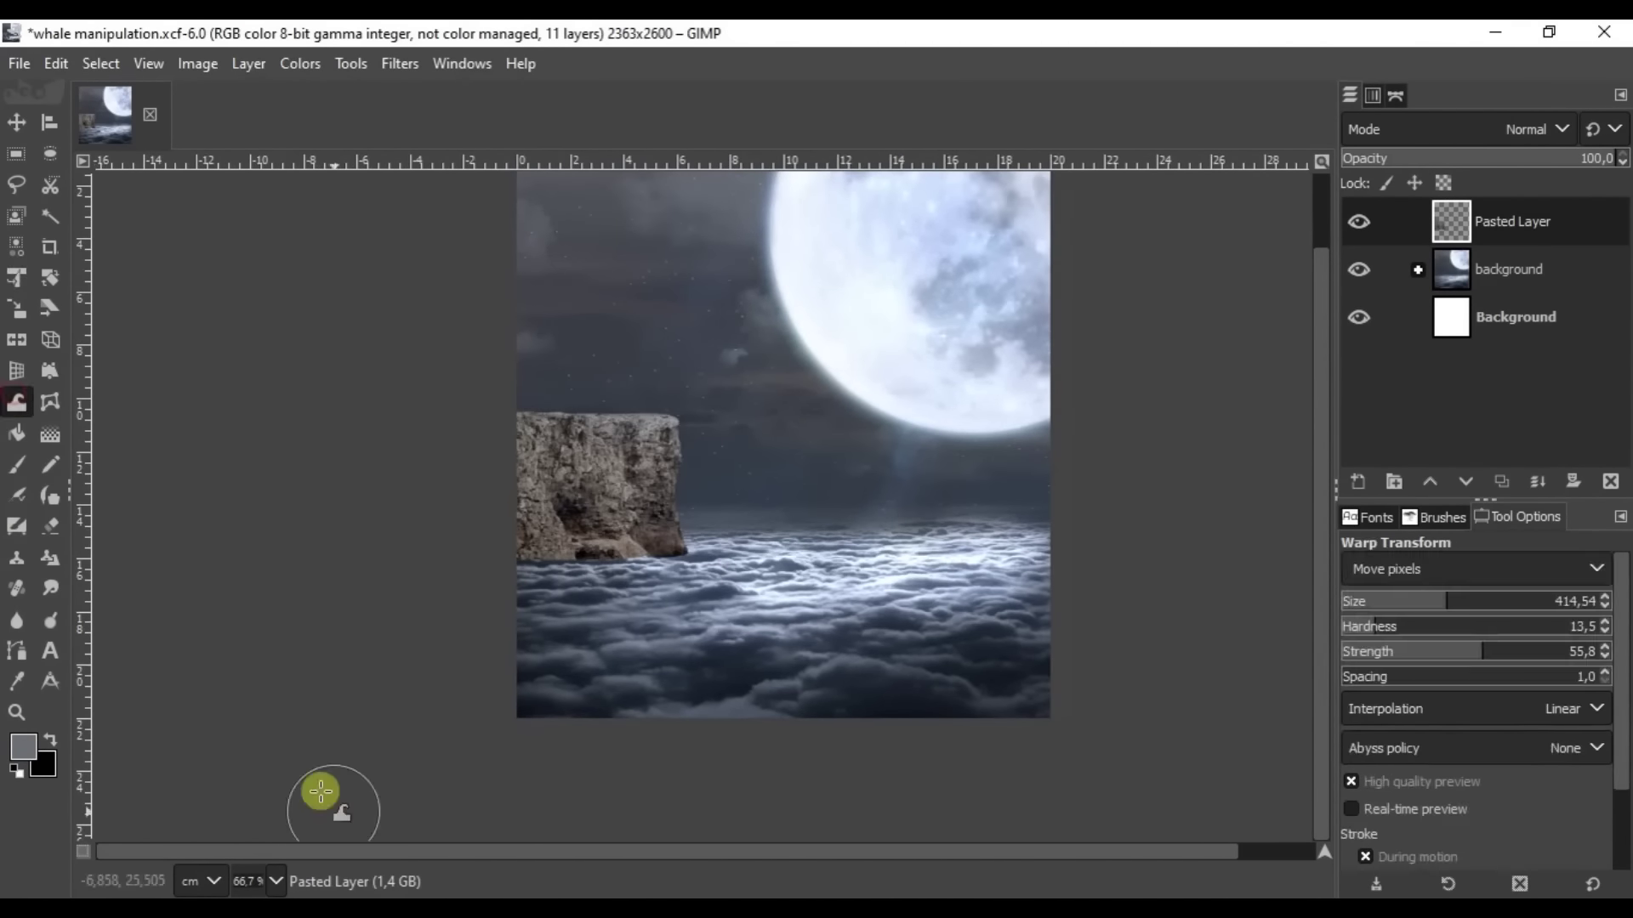
{"action": "scroll", "coordinate": [789, 687], "scroll_direction": "up", "scroll_amount": 4}
{"action": "left_click_drag", "start_coordinate": [1476, 651], "coordinate": [1556, 651]}
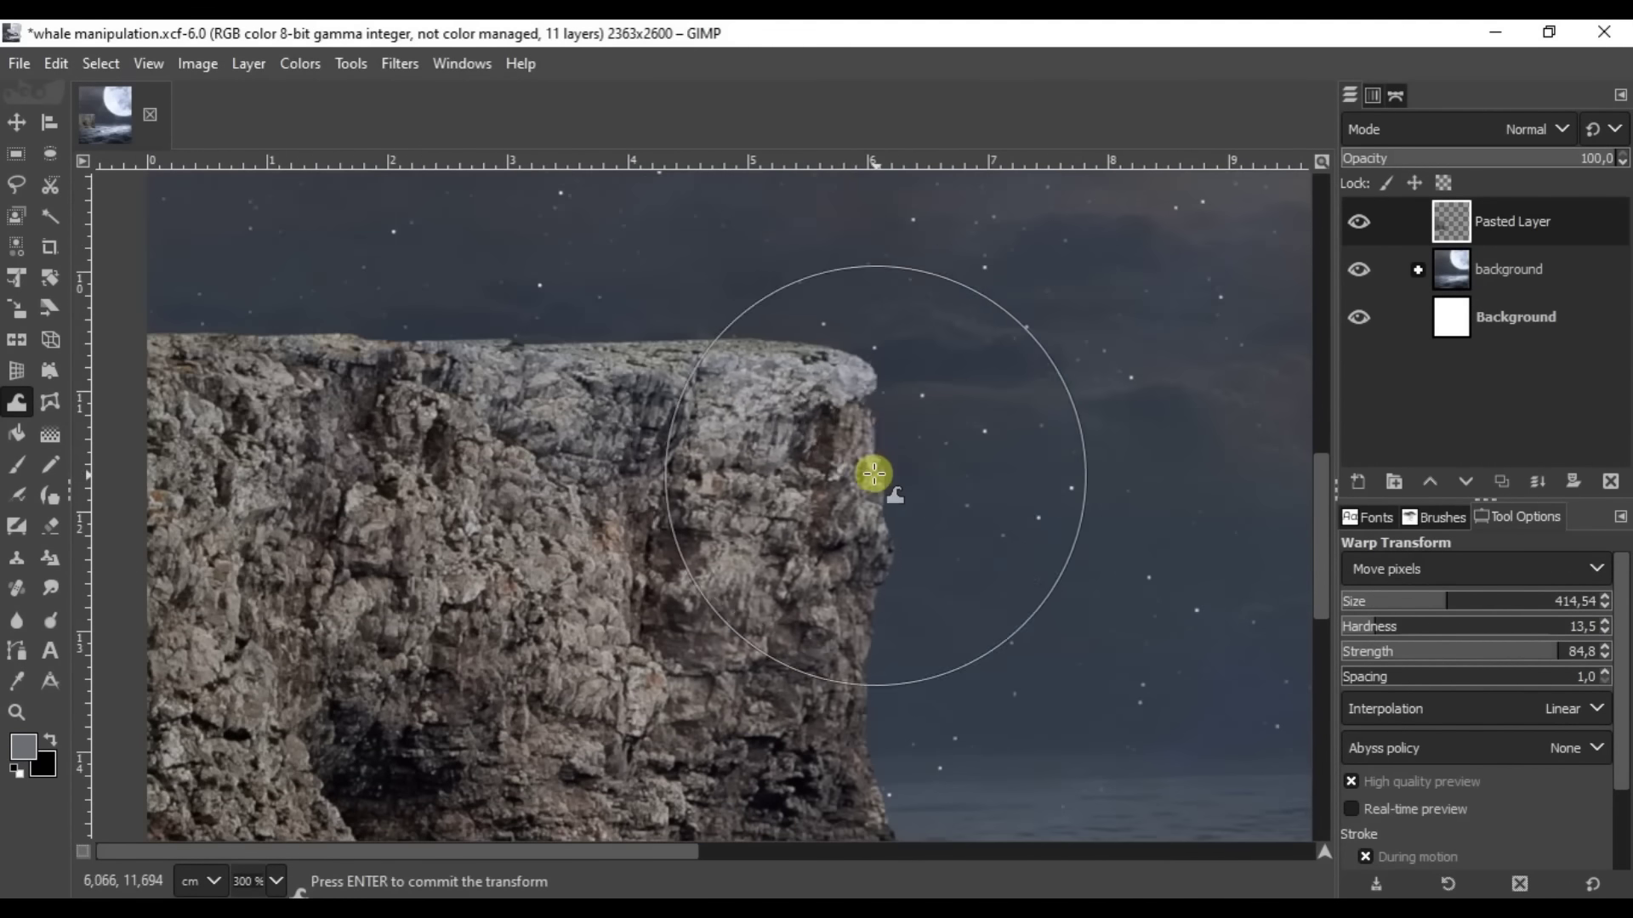
{"action": "scroll", "coordinate": [706, 553], "scroll_direction": "up", "scroll_amount": 3}
{"action": "scroll", "coordinate": [808, 408], "scroll_direction": "up", "scroll_amount": 3}
{"action": "scroll", "coordinate": [740, 374], "scroll_direction": "left", "scroll_amount": 3}
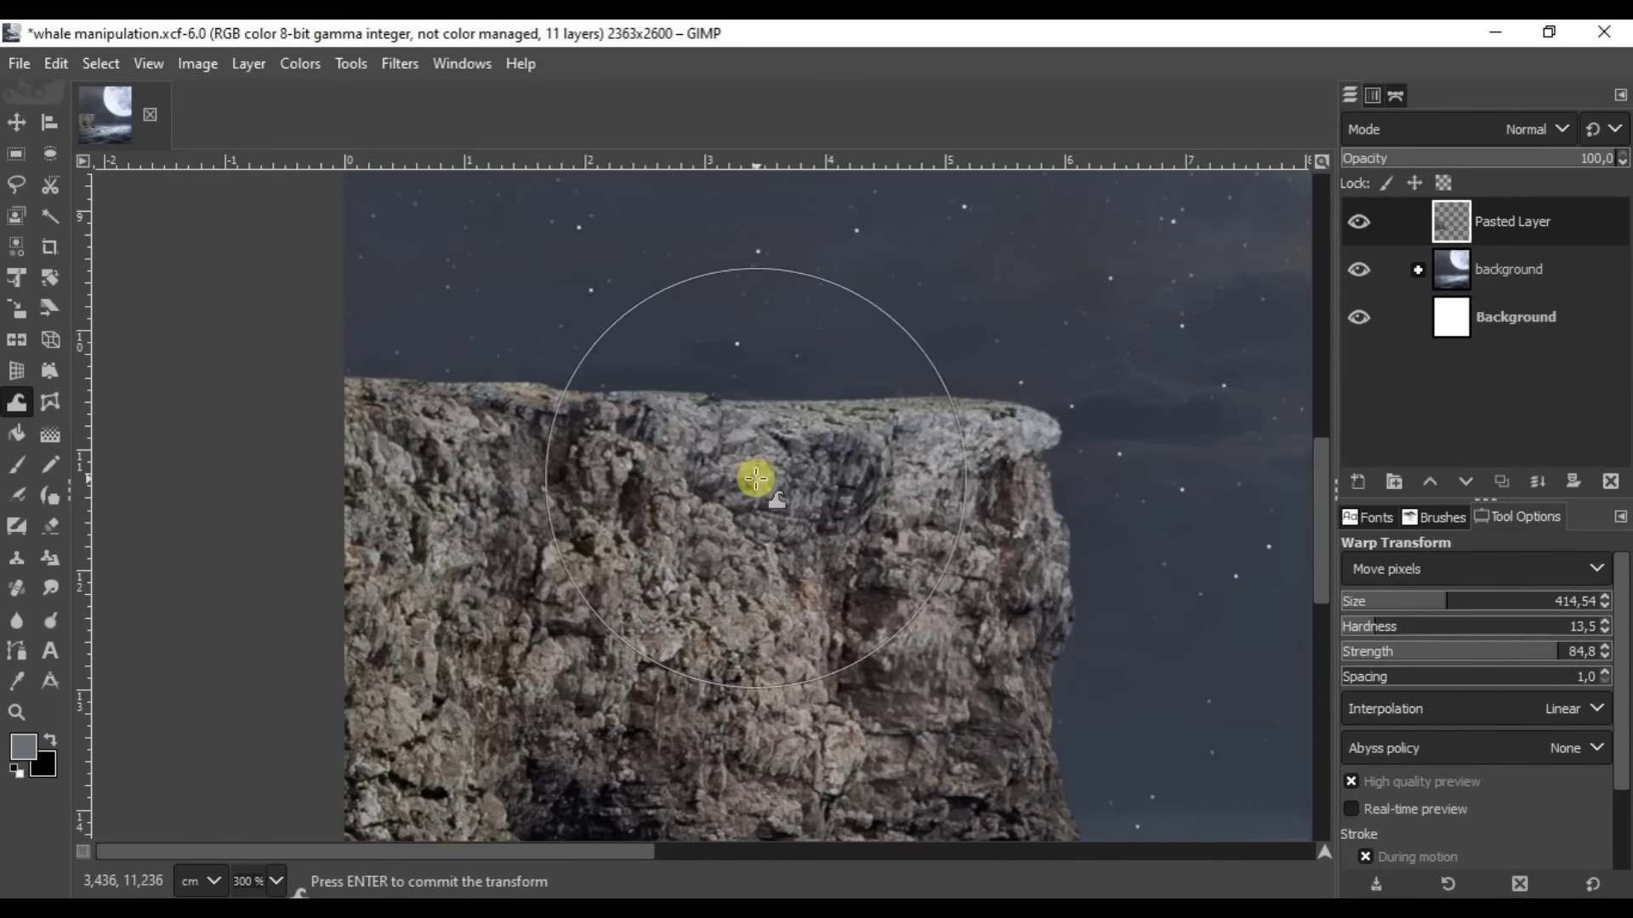
{"action": "scroll", "coordinate": [596, 382], "scroll_direction": "down", "scroll_amount": 2}
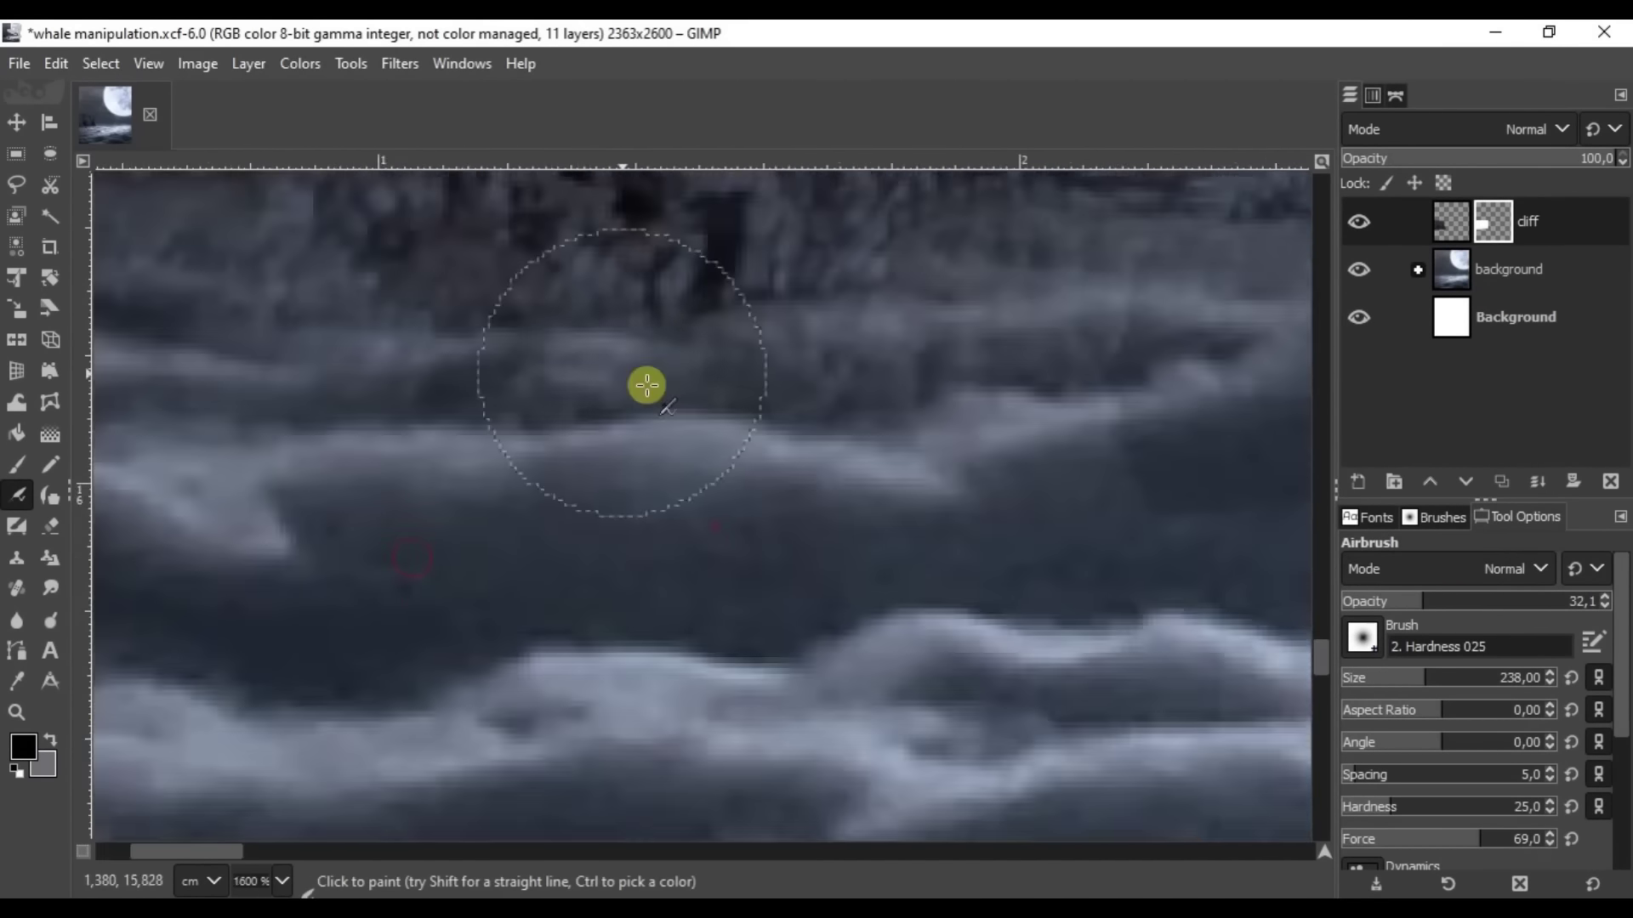
{"action": "scroll", "coordinate": [582, 582], "scroll_direction": "down", "scroll_amount": 4, "text": "ctrl"}
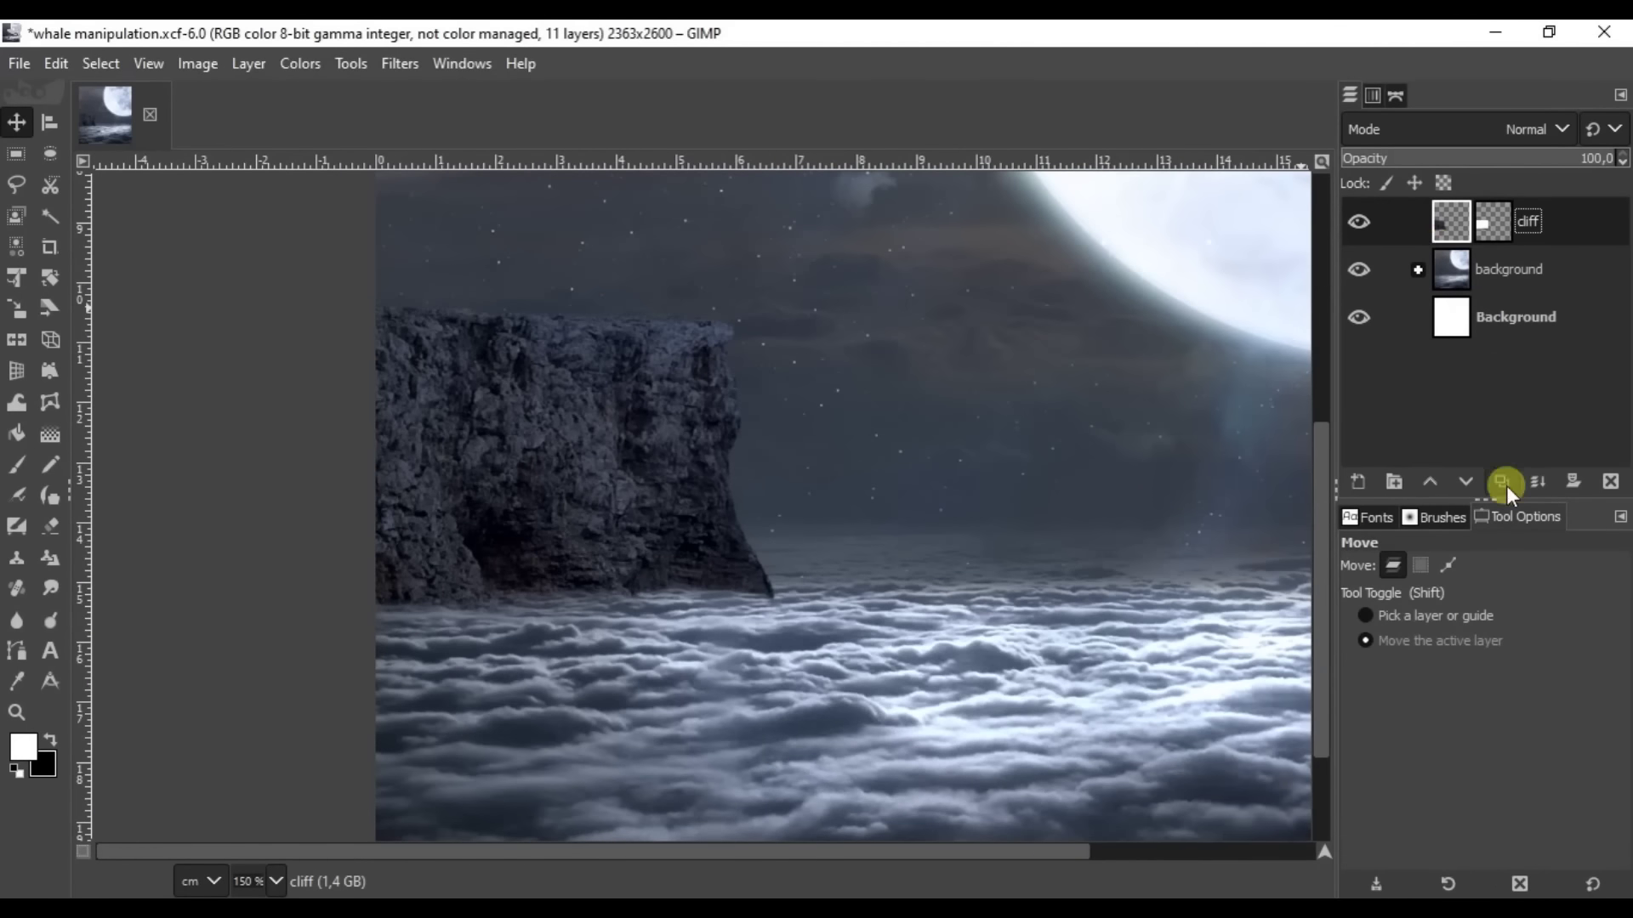
Duplicate the cliff layer and begin airbrushing on the lower cliff's mask.
{"action": "left_click", "coordinate": [1501, 482]}
{"action": "left_click", "coordinate": [1444, 271]}
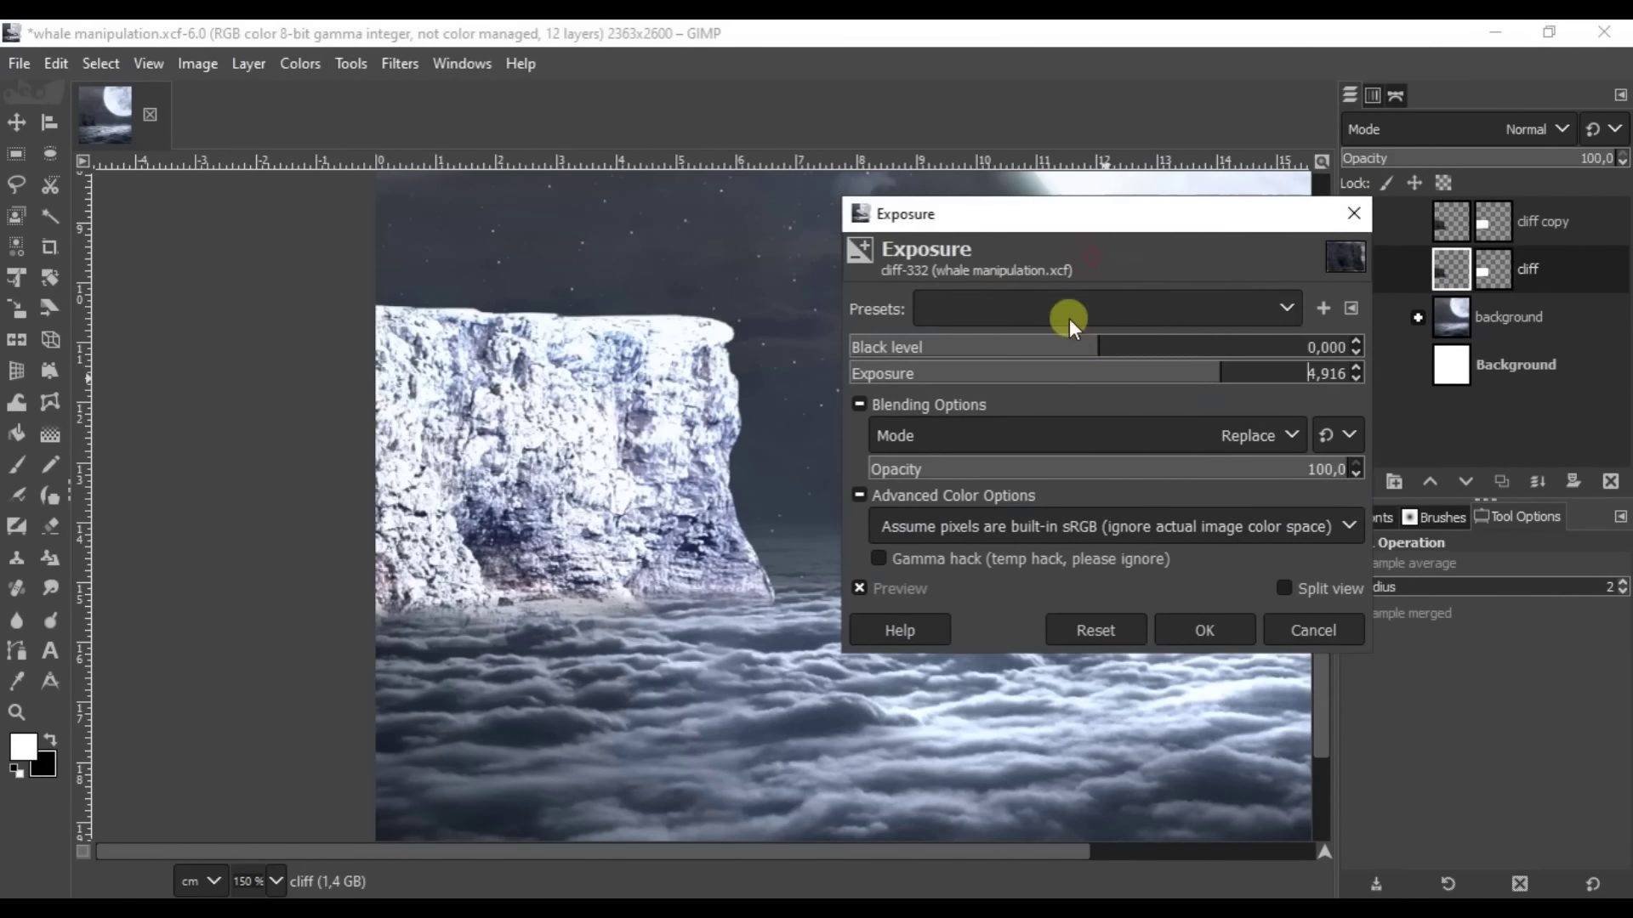
{"action": "left_click", "coordinate": [17, 496]}
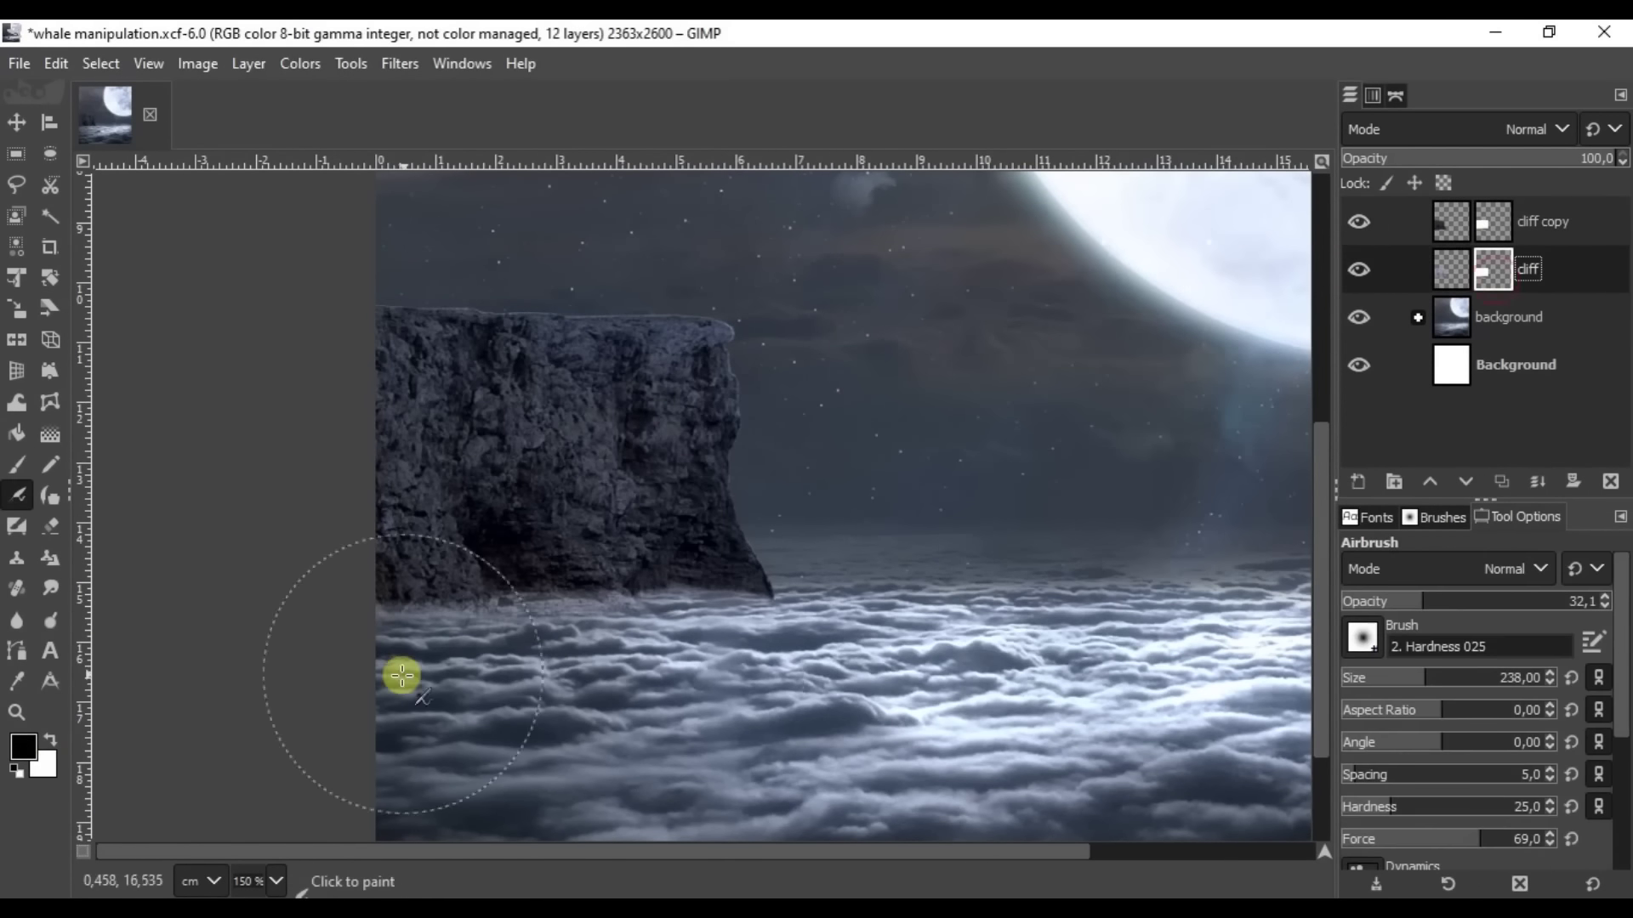
{"action": "scroll", "coordinate": [400, 674], "scroll_direction": "up", "scroll_amount": 2}
{"action": "scroll", "coordinate": [722, 528], "scroll_direction": "up", "scroll_amount": 2}
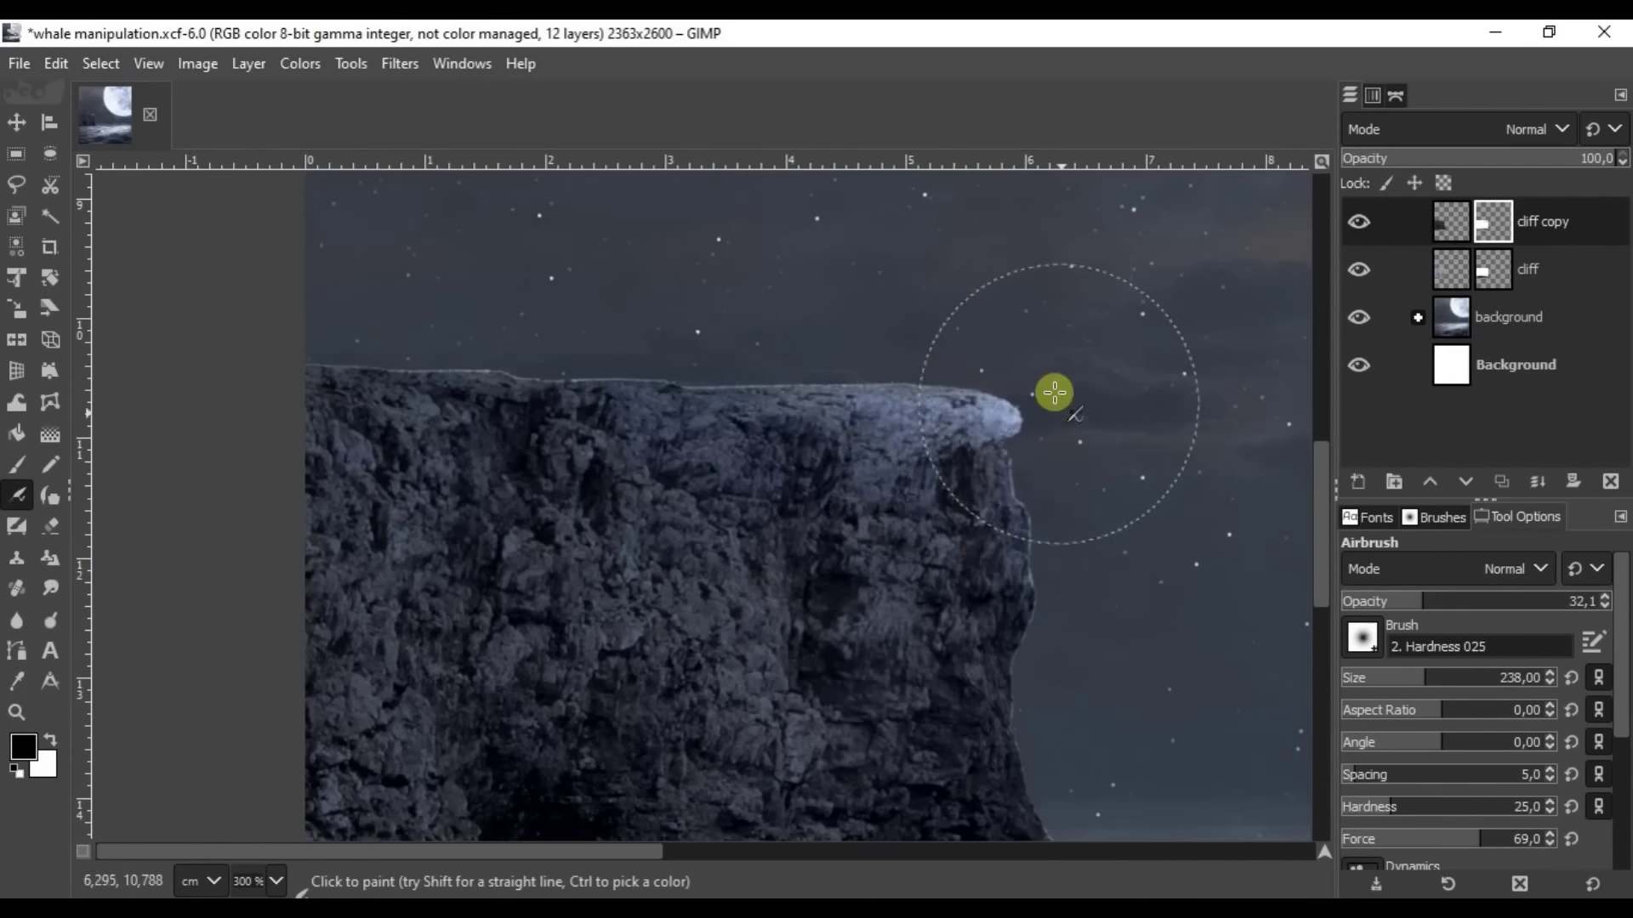
{"action": "scroll", "coordinate": [831, 416], "scroll_direction": "up", "scroll_amount": 2}
{"action": "scroll", "coordinate": [780, 341], "scroll_direction": "up", "scroll_amount": 2}
{"action": "scroll", "coordinate": [780, 341], "scroll_direction": "down", "scroll_amount": 2}
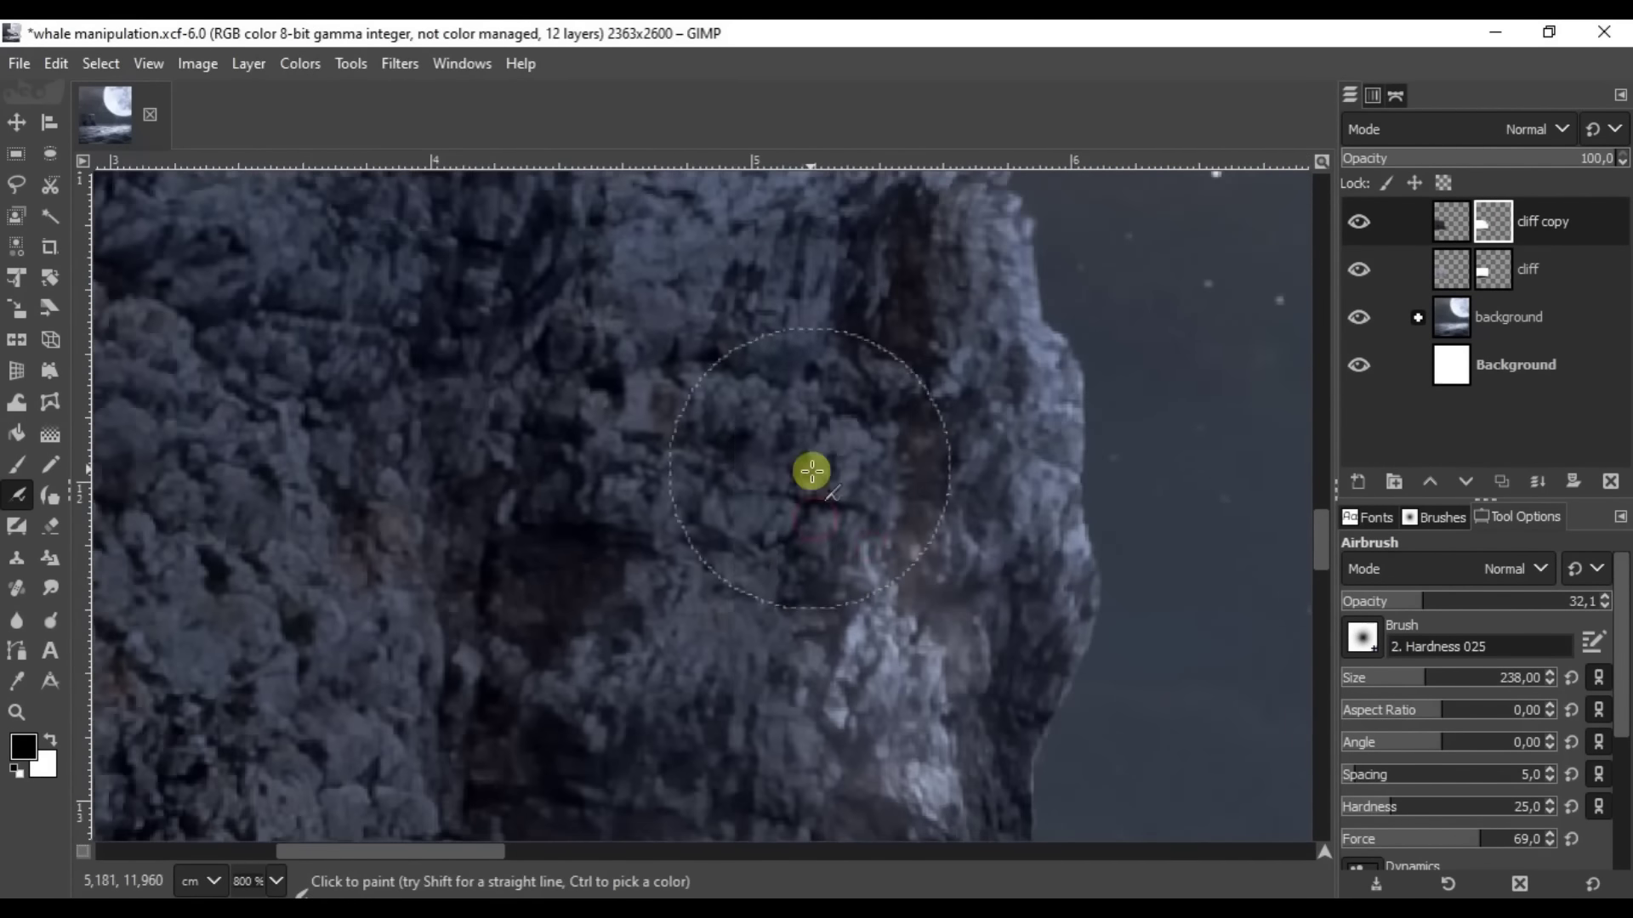
{"action": "scroll", "coordinate": [809, 564], "scroll_direction": "down", "scroll_amount": 2}
{"action": "scroll", "coordinate": [952, 452], "scroll_direction": "down", "scroll_amount": 2}
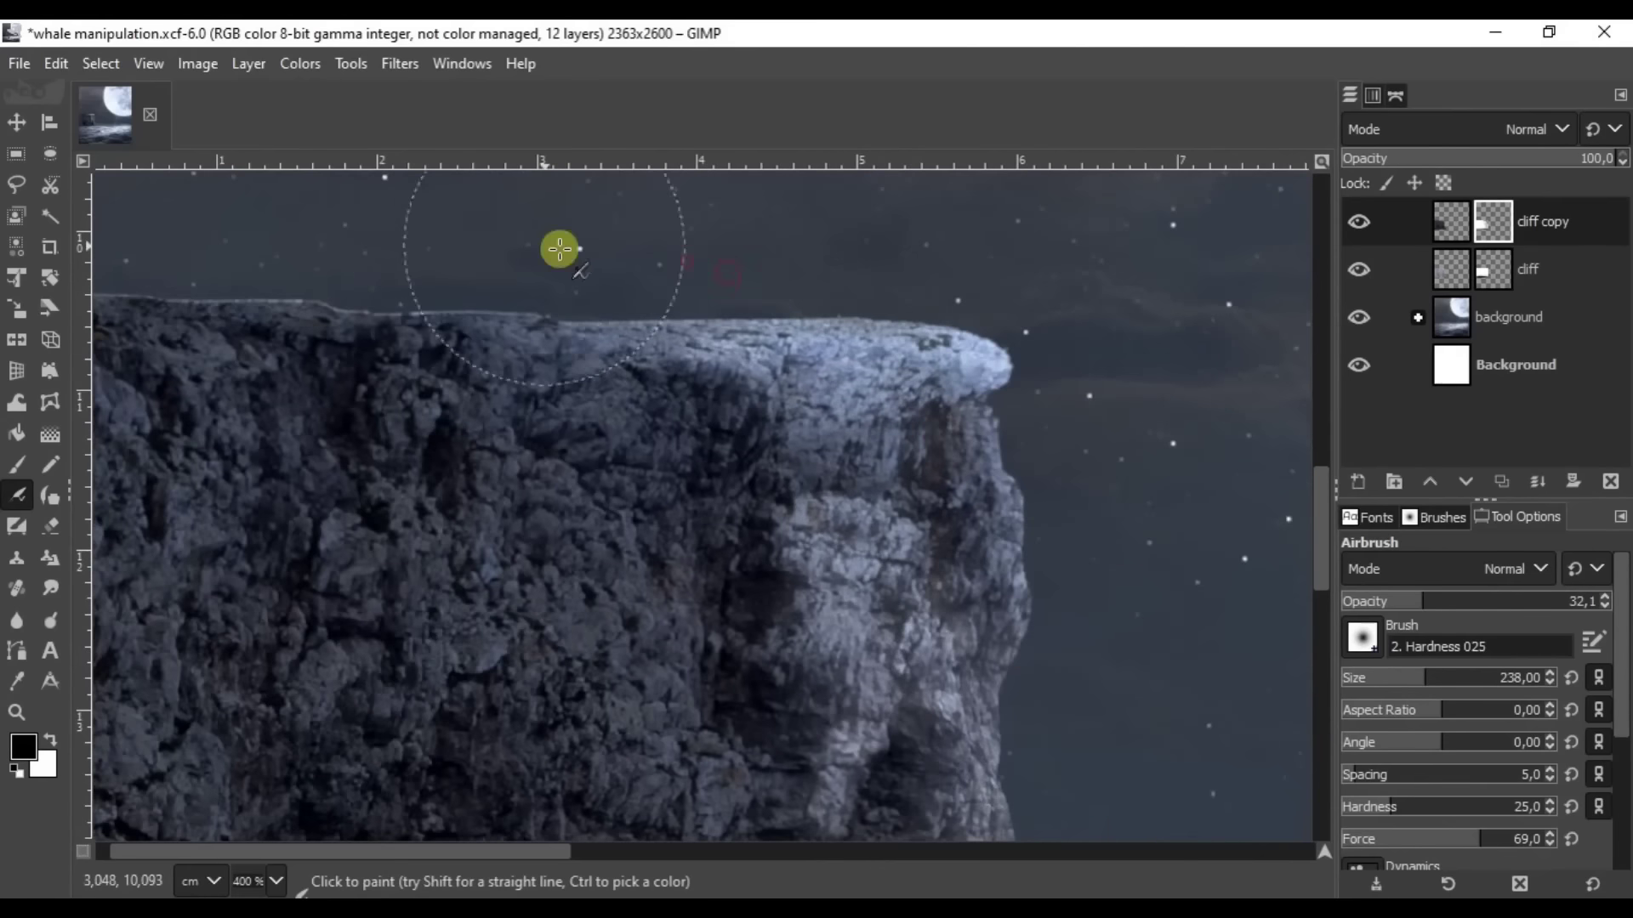
{"action": "scroll", "coordinate": [899, 416], "scroll_direction": "up", "scroll_amount": 2}
{"action": "scroll", "coordinate": [925, 609], "scroll_direction": "up", "scroll_amount": 2}
Airbrush the cliff mask in white and black to blend light and shadow.
{"action": "left_click", "coordinate": [51, 742]}
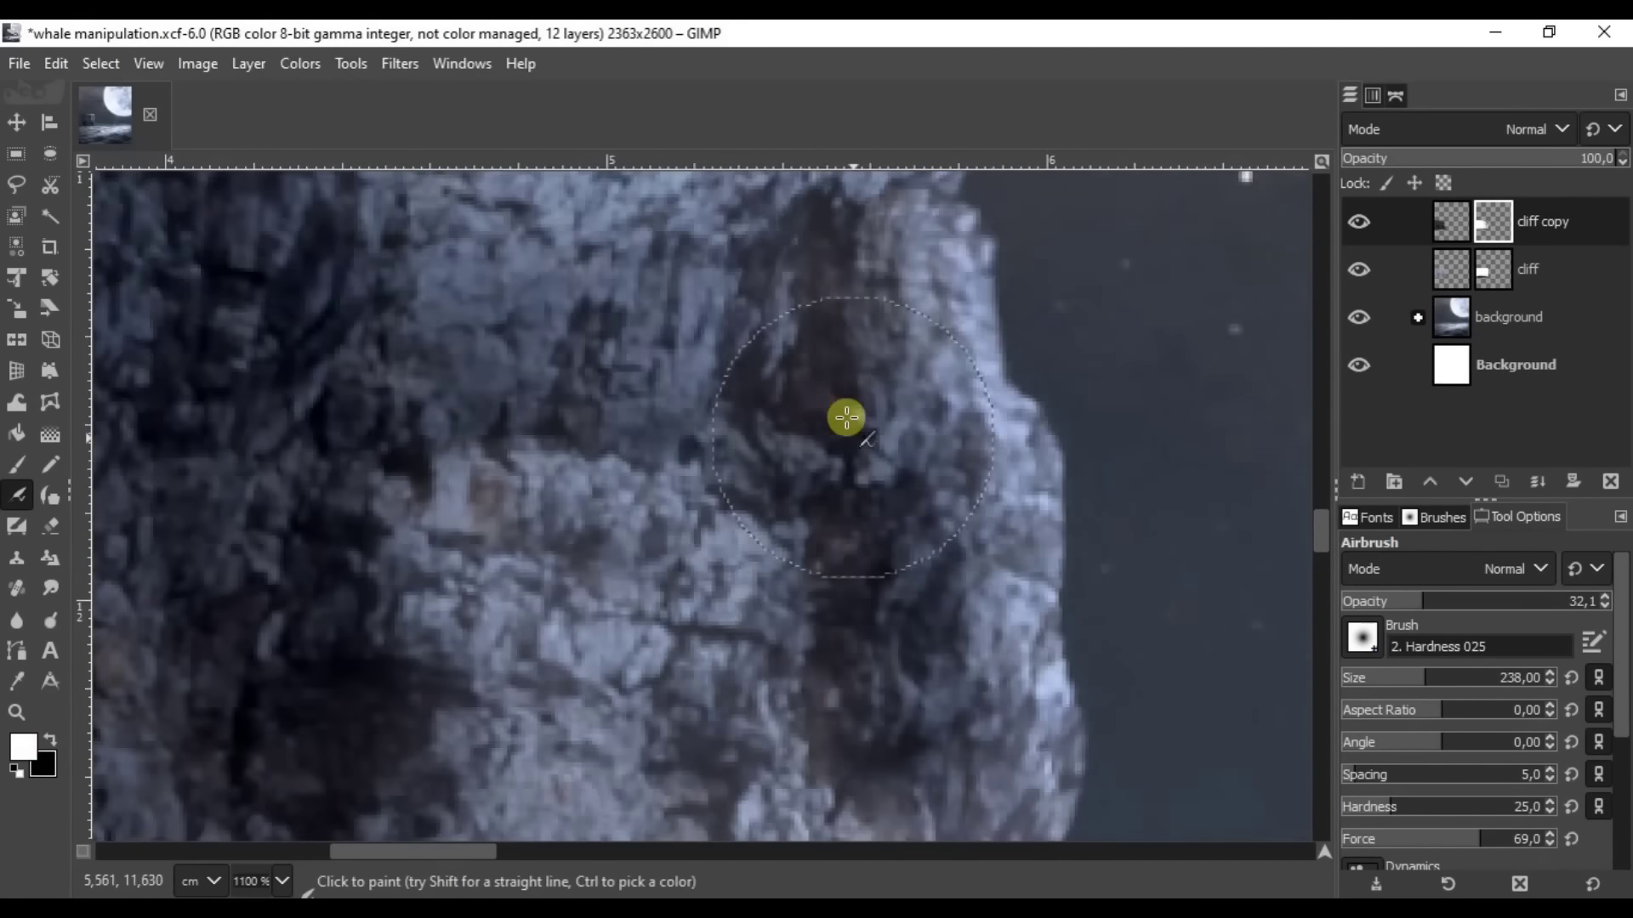
{"action": "scroll", "coordinate": [846, 413], "scroll_direction": "down", "scroll_amount": 2}
{"action": "scroll", "coordinate": [912, 475], "scroll_direction": "down", "scroll_amount": 3}
{"action": "scroll", "coordinate": [505, 553], "scroll_direction": "up", "scroll_amount": 3}
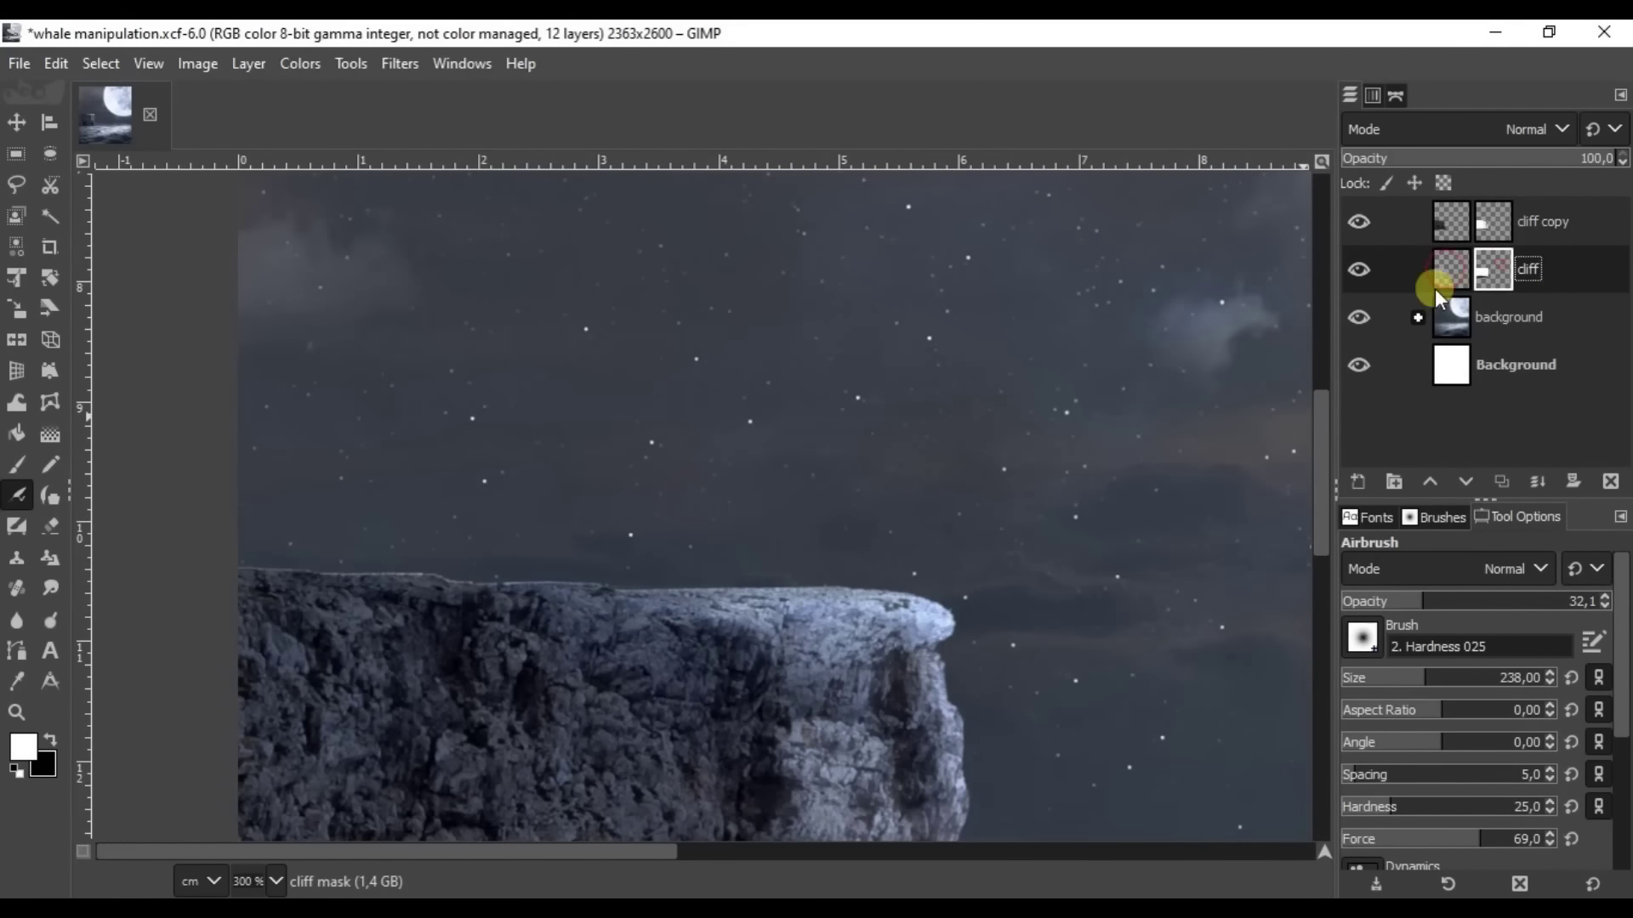
{"action": "key", "text": "x"}
{"action": "scroll", "coordinate": [576, 522], "scroll_direction": "down", "scroll_amount": 3}
{"action": "scroll", "coordinate": [609, 649], "scroll_direction": "up", "scroll_amount": 2}
Duplicate cliff copy into cliff copy #1 and tone it with Curves.
{"action": "left_click", "coordinate": [1441, 222]}
{"action": "right_click", "coordinate": [1440, 222]}
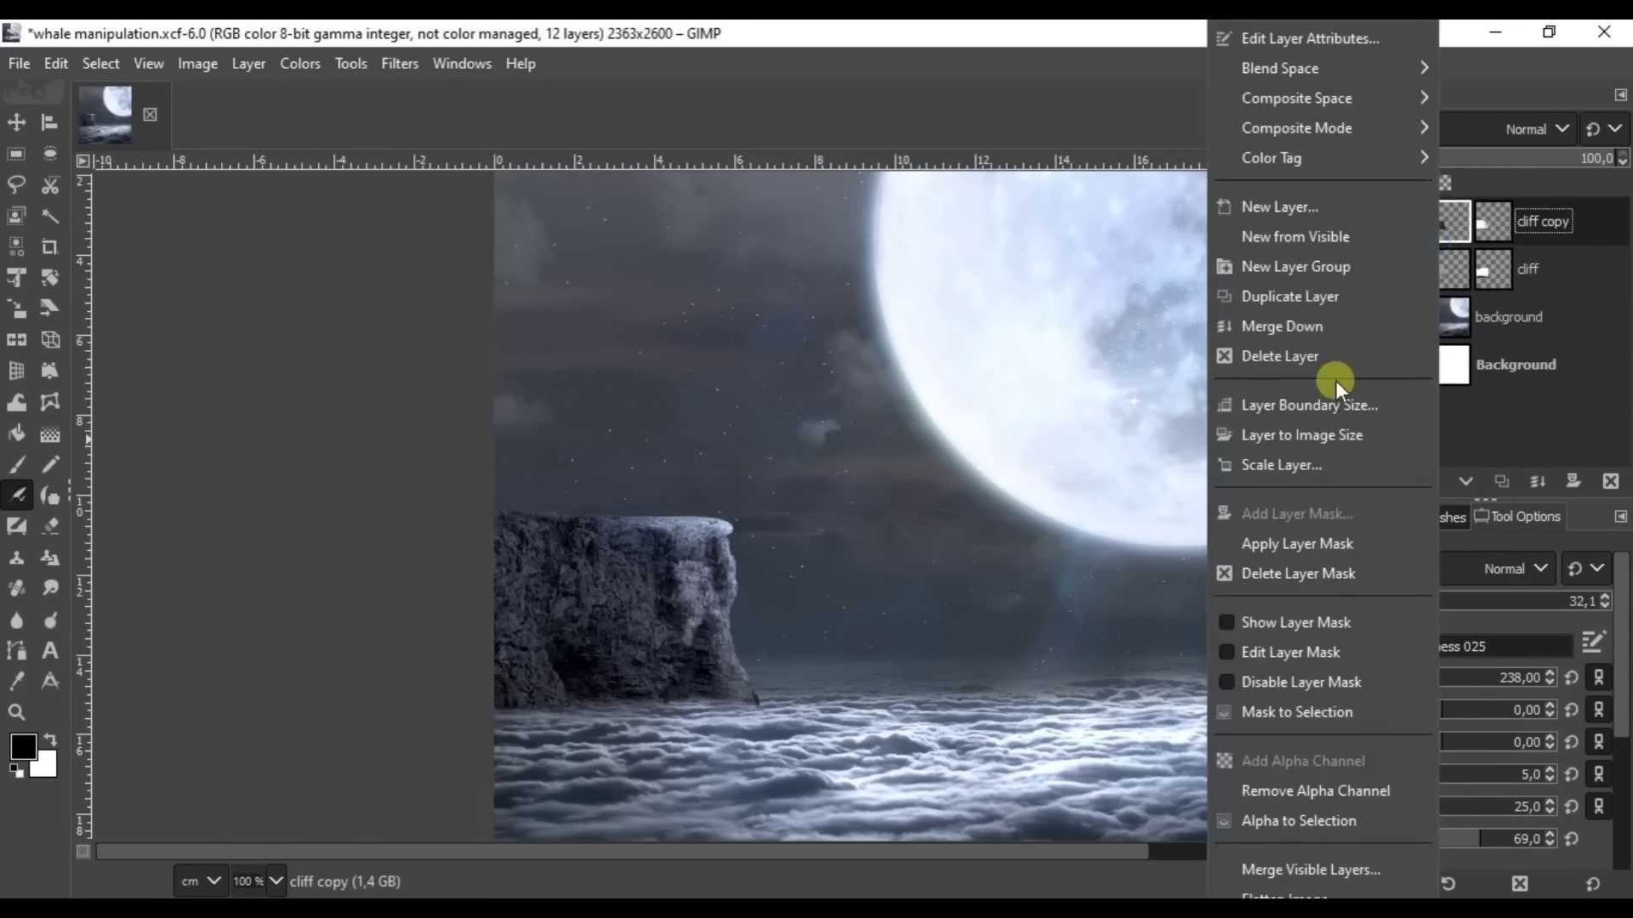
{"action": "left_click", "coordinate": [1290, 296]}
{"action": "left_click", "coordinate": [1117, 769]}
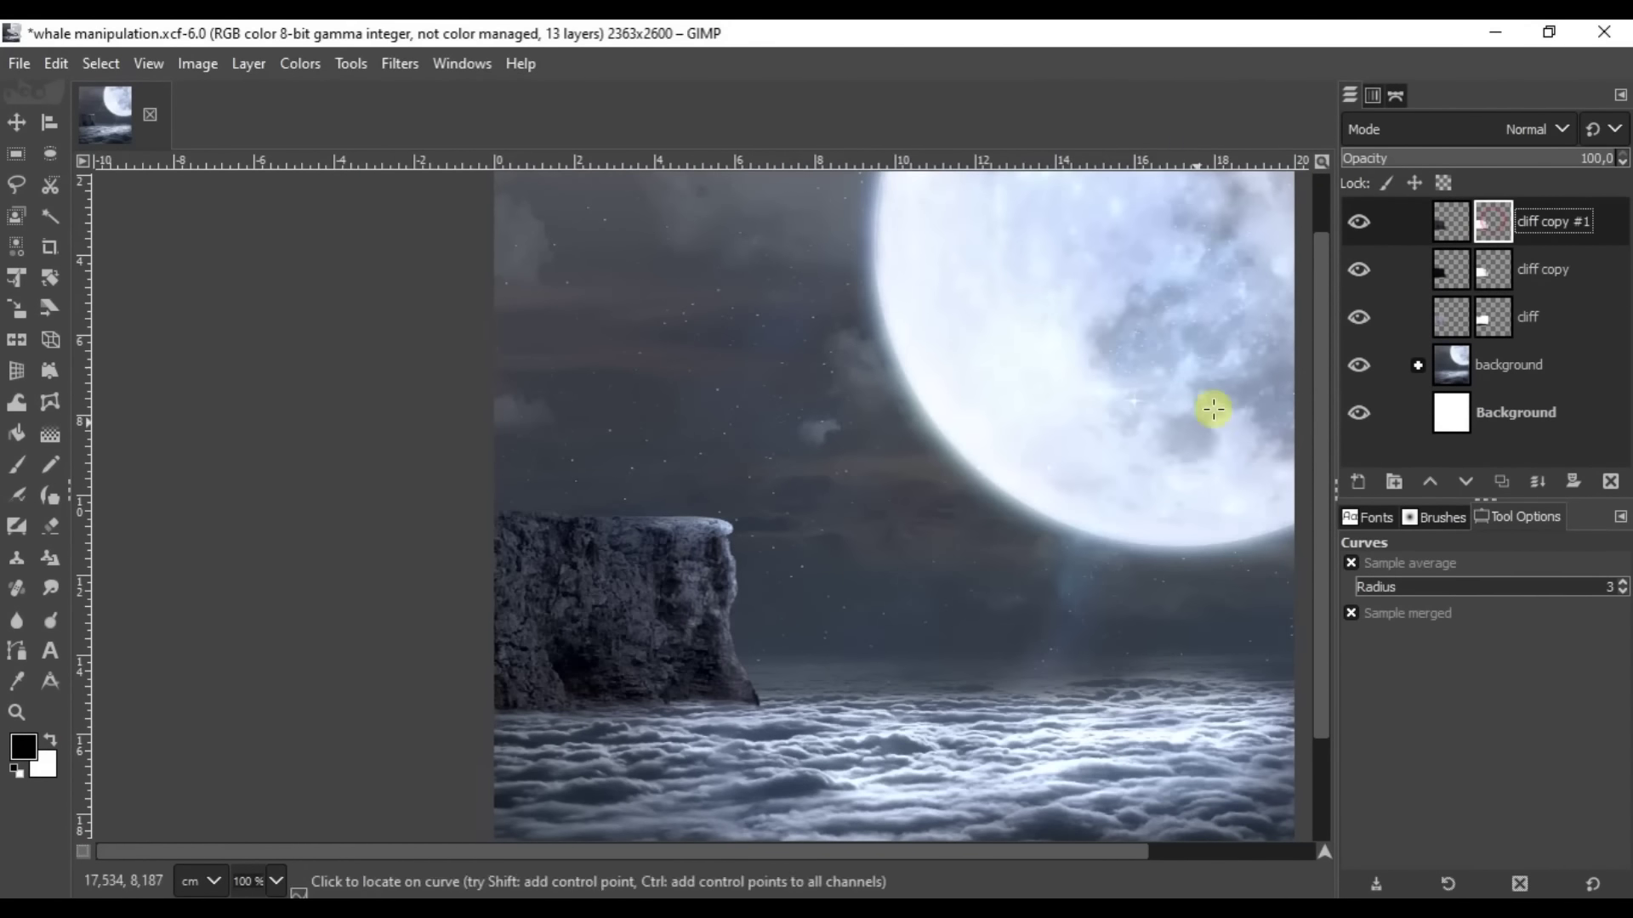
Airbrush cliff copy #1's mask to blend it onto the cliff, then save.
{"action": "key", "text": "a"}
{"action": "scroll", "coordinate": [466, 576], "scroll_direction": "up", "scroll_amount": 3}
{"action": "scroll", "coordinate": [637, 636], "scroll_direction": "up", "scroll_amount": 1}
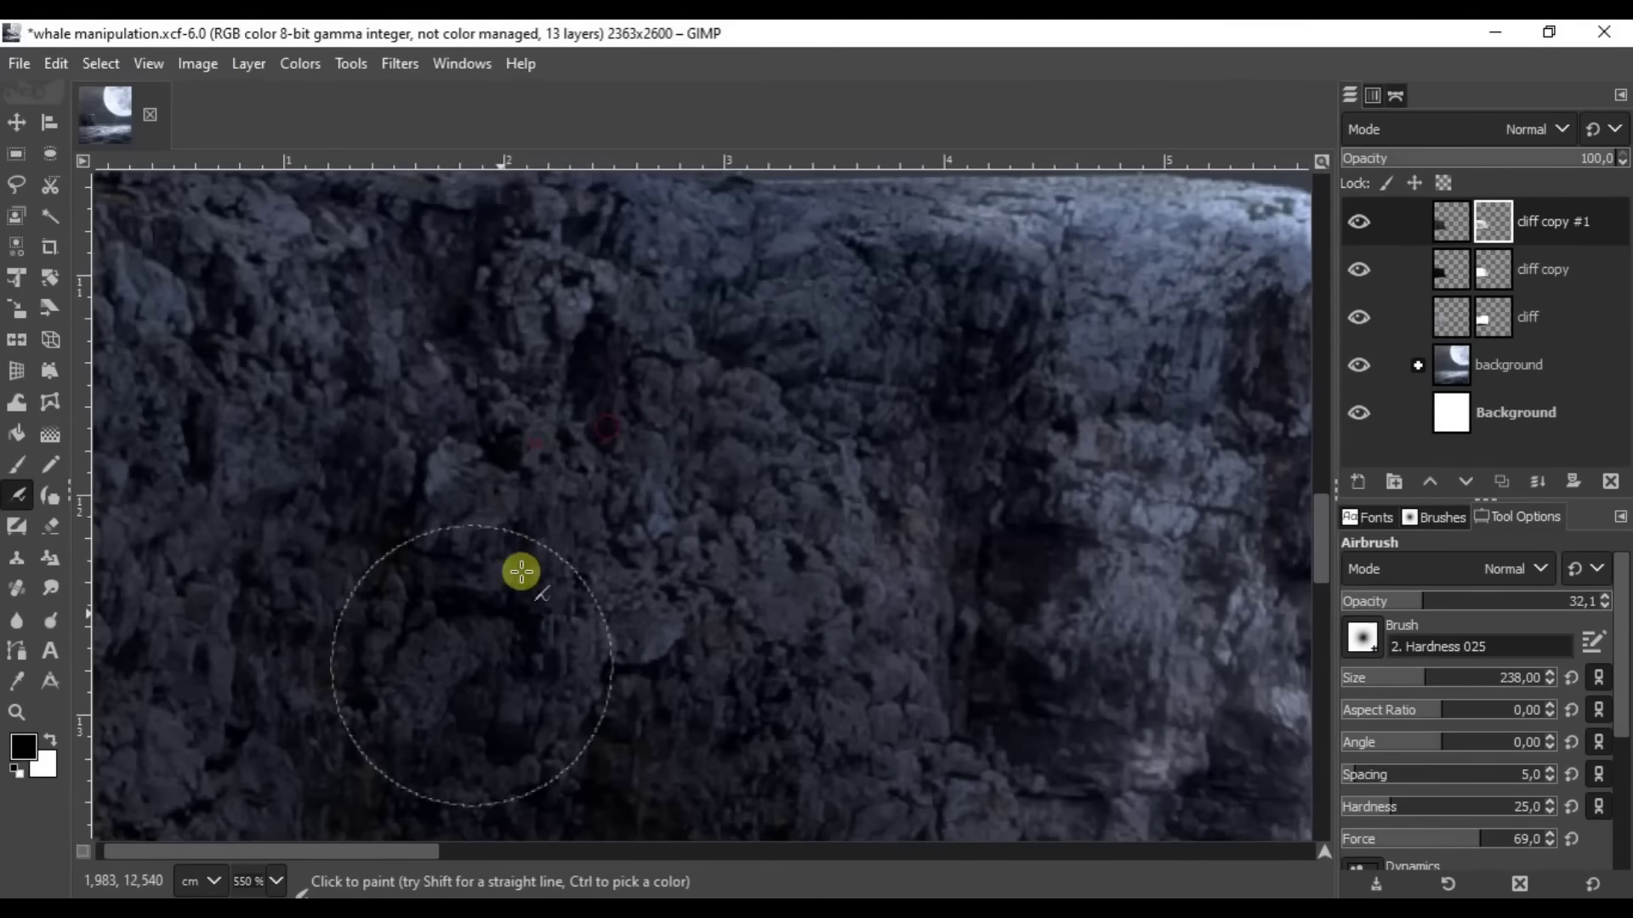
{"action": "scroll", "coordinate": [522, 572], "scroll_direction": "down", "scroll_amount": 2}
{"action": "scroll", "coordinate": [423, 743], "scroll_direction": "down", "scroll_amount": 2}
{"action": "scroll", "coordinate": [583, 500], "scroll_direction": "down", "scroll_amount": 1}
{"action": "left_click", "coordinate": [16, 122]}
{"action": "key", "text": "ctrl+s"}
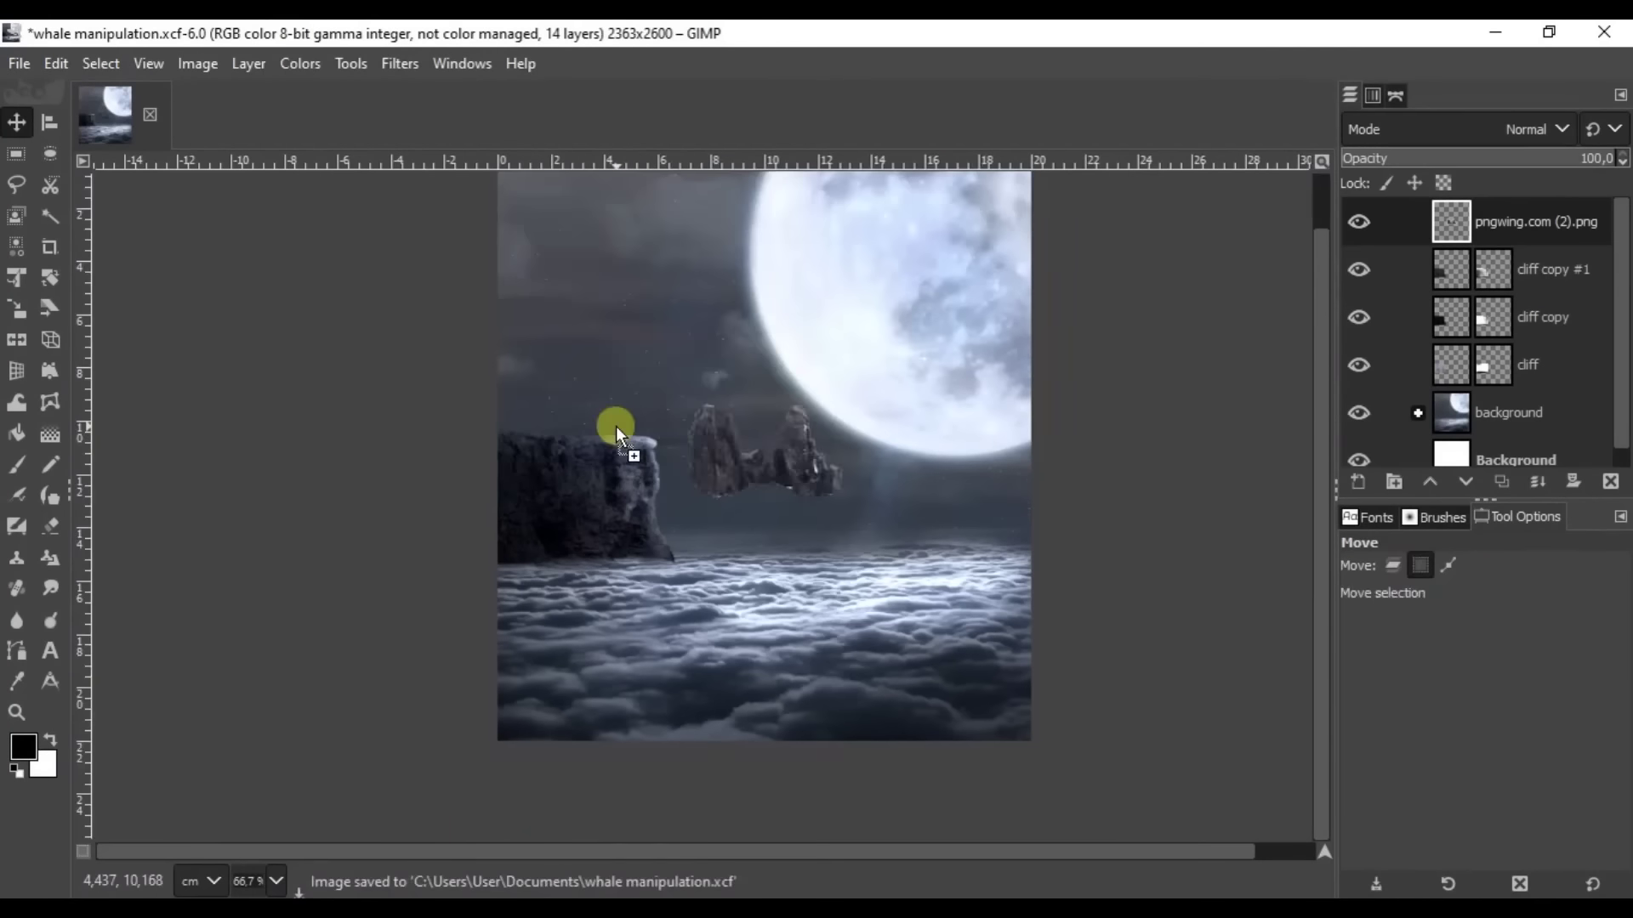
Move the pngwing rocks onto the cliff top and reshape them with Unified Transform.
{"action": "left_click_drag", "start_coordinate": [615, 426], "coordinate": [430, 376]}
{"action": "scroll", "coordinate": [534, 469], "scroll_direction": "up", "scroll_amount": 2}
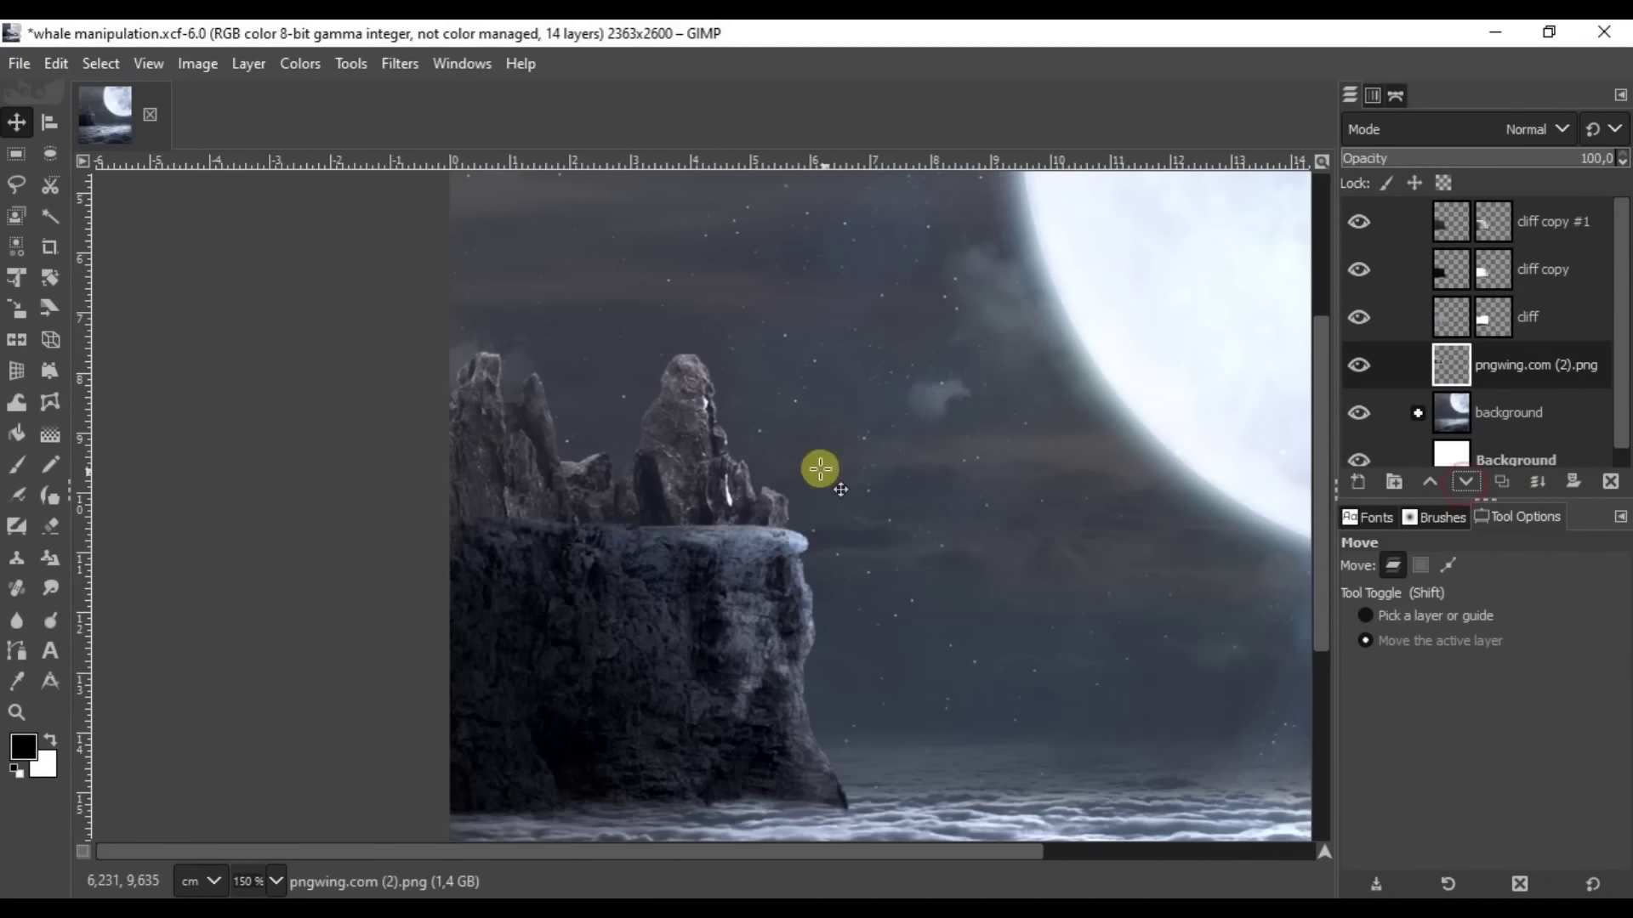
{"action": "key", "text": "shift+t"}
{"action": "left_click", "coordinate": [565, 547]}
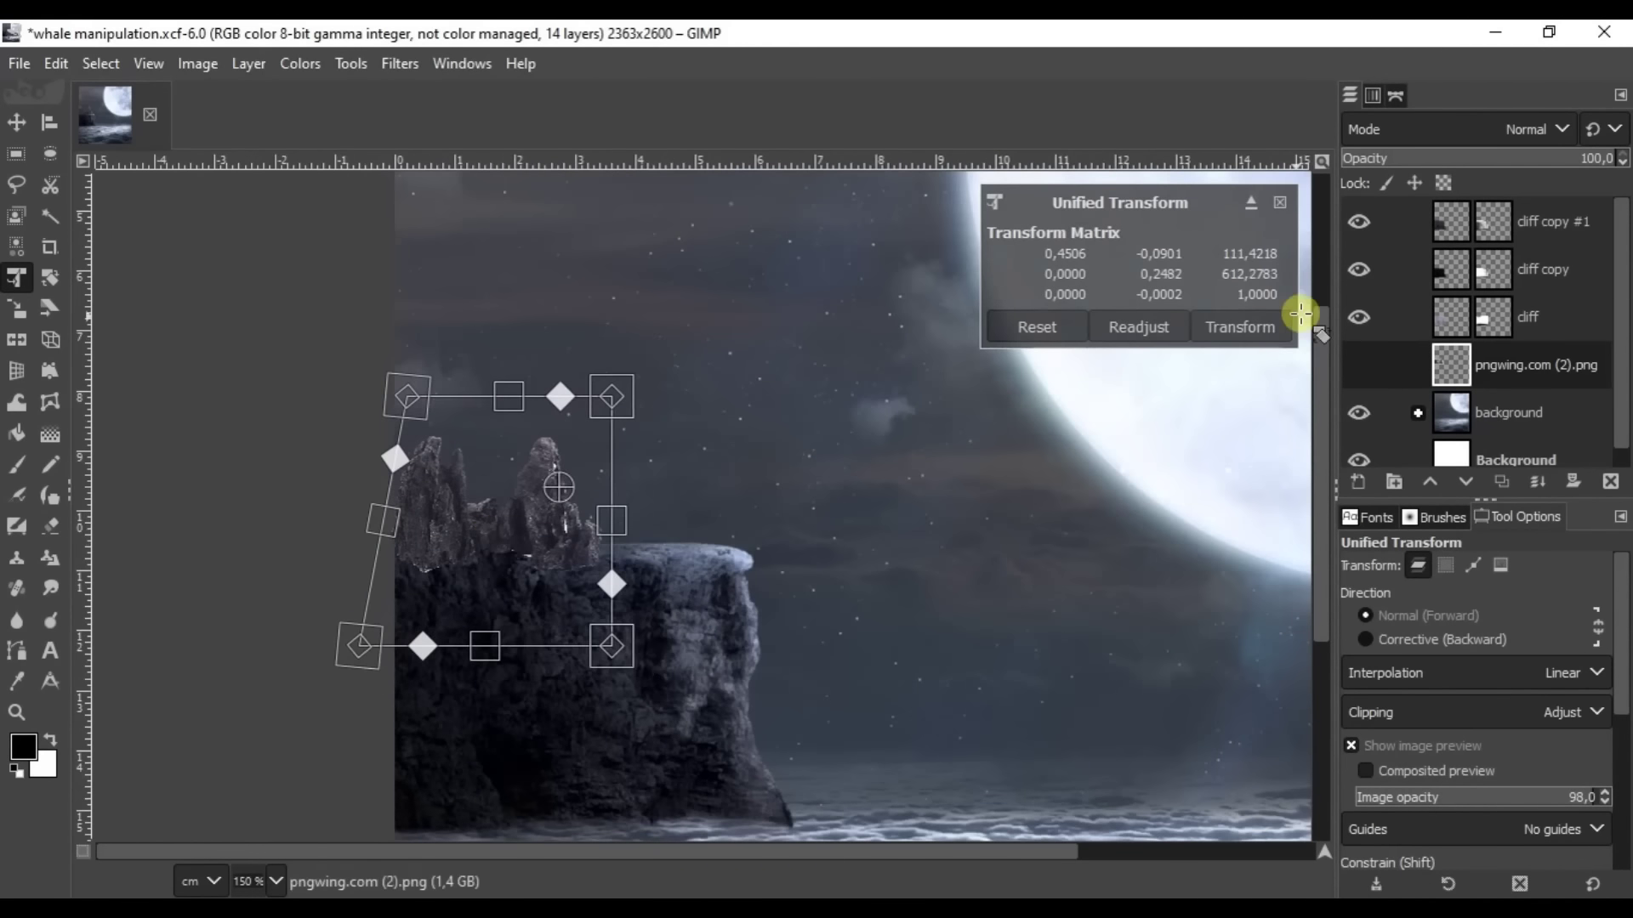
{"action": "left_click", "coordinate": [1239, 327]}
{"action": "scroll", "coordinate": [503, 547], "scroll_direction": "up", "scroll_amount": 2}
Raise the pngwing rocks' Exposure to brighten them.
{"action": "left_click", "coordinate": [821, 492]}
{"action": "left_click", "coordinate": [300, 63]}
{"action": "left_click", "coordinate": [366, 248]}
{"action": "left_click", "coordinate": [1065, 372]}
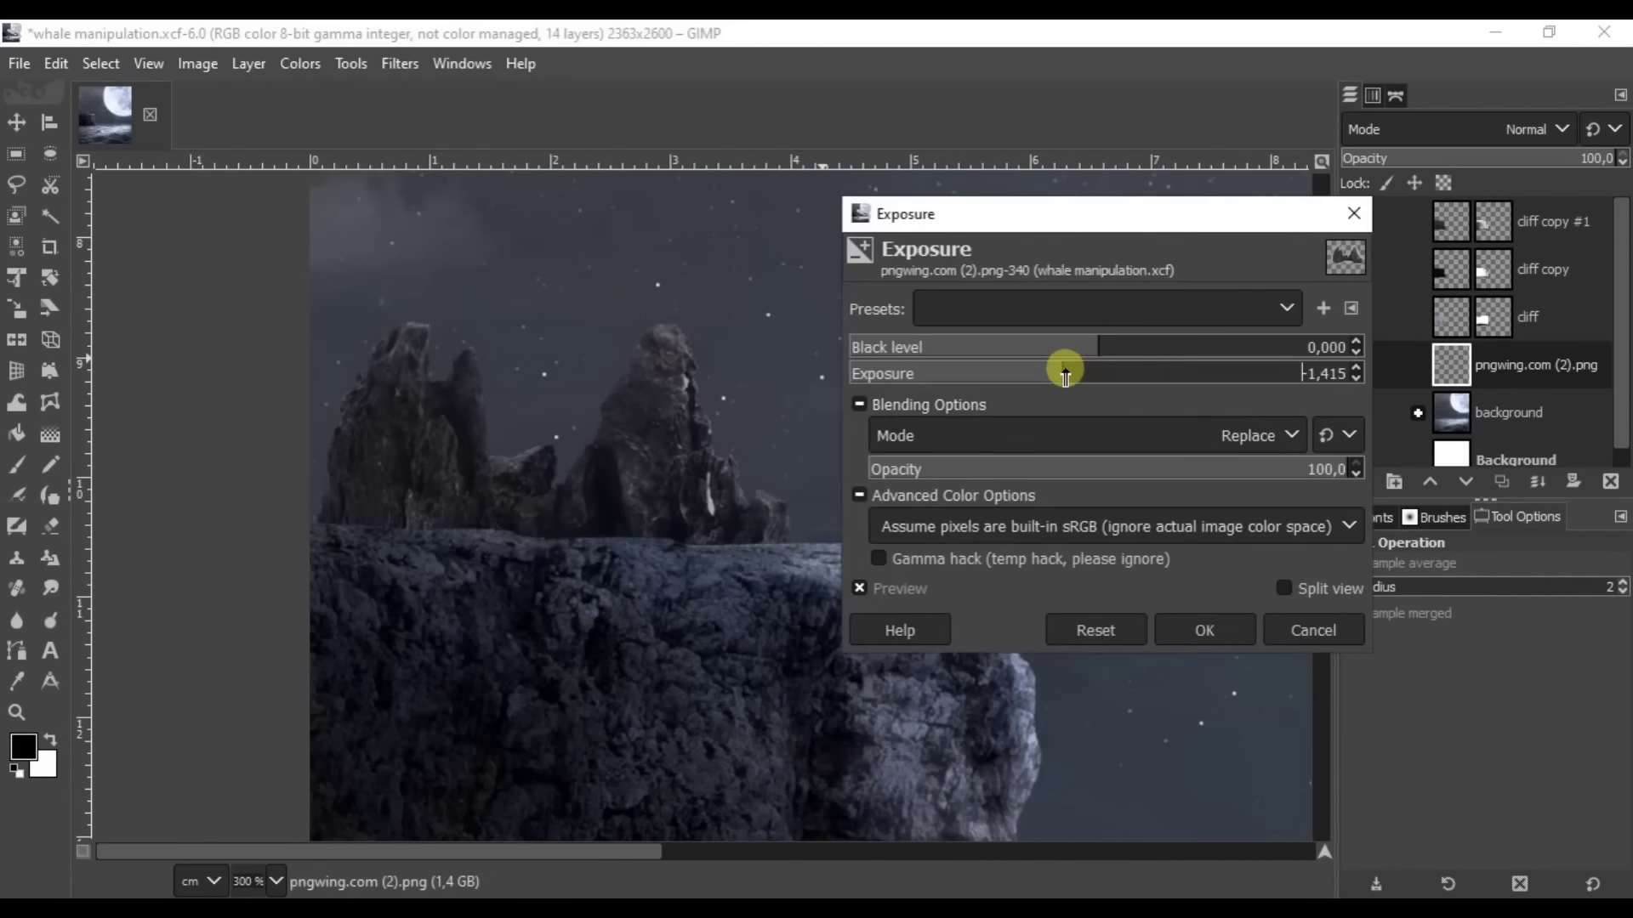
{"action": "left_click_drag", "start_coordinate": [1065, 371], "coordinate": [1087, 369]}
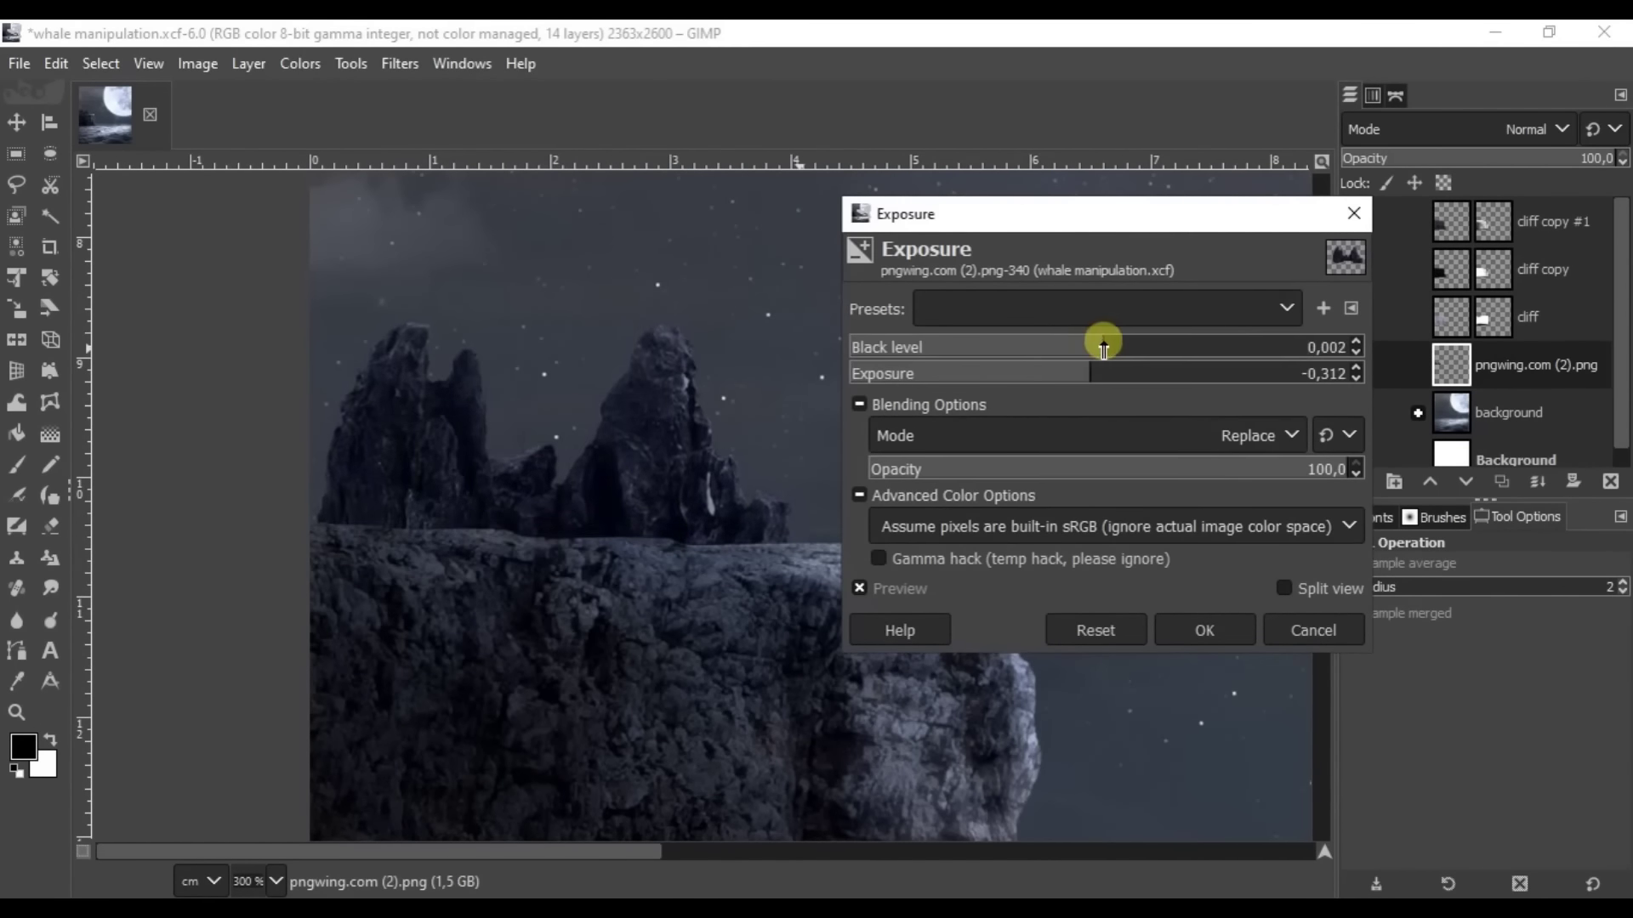
Duplicate and hide a copy of the rock layer, save, and place the kindpng rock beside the cliff.
{"action": "right_click", "coordinate": [1361, 366]}
{"action": "left_click", "coordinate": [1375, 295]}
{"action": "left_click", "coordinate": [1202, 628]}
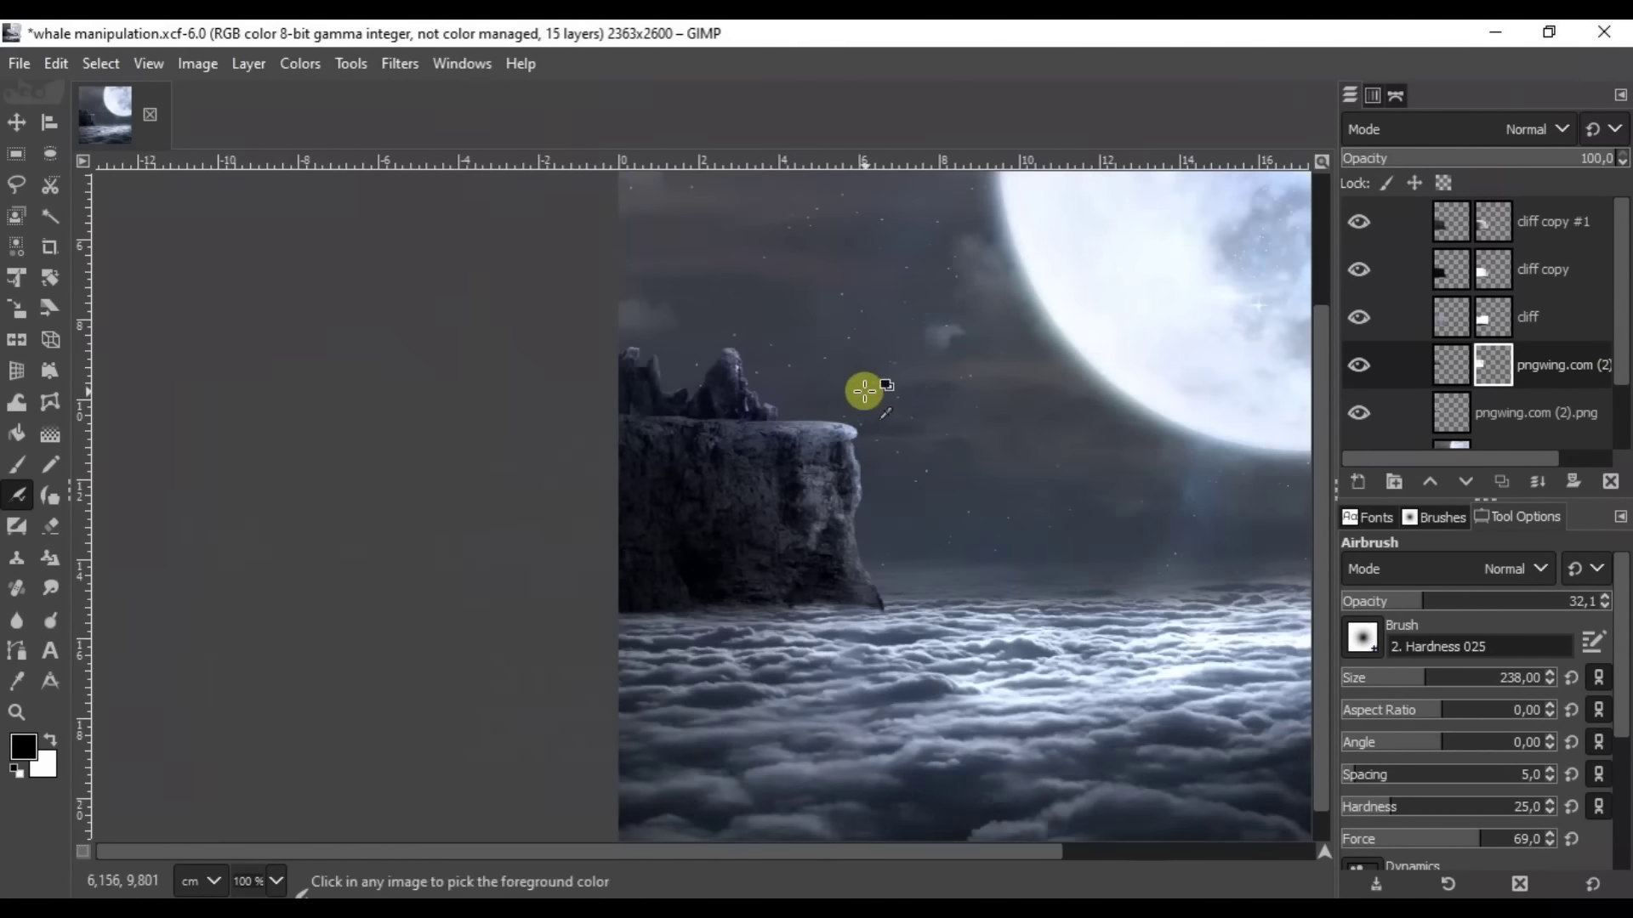
{"action": "left_click", "coordinate": [1443, 342]}
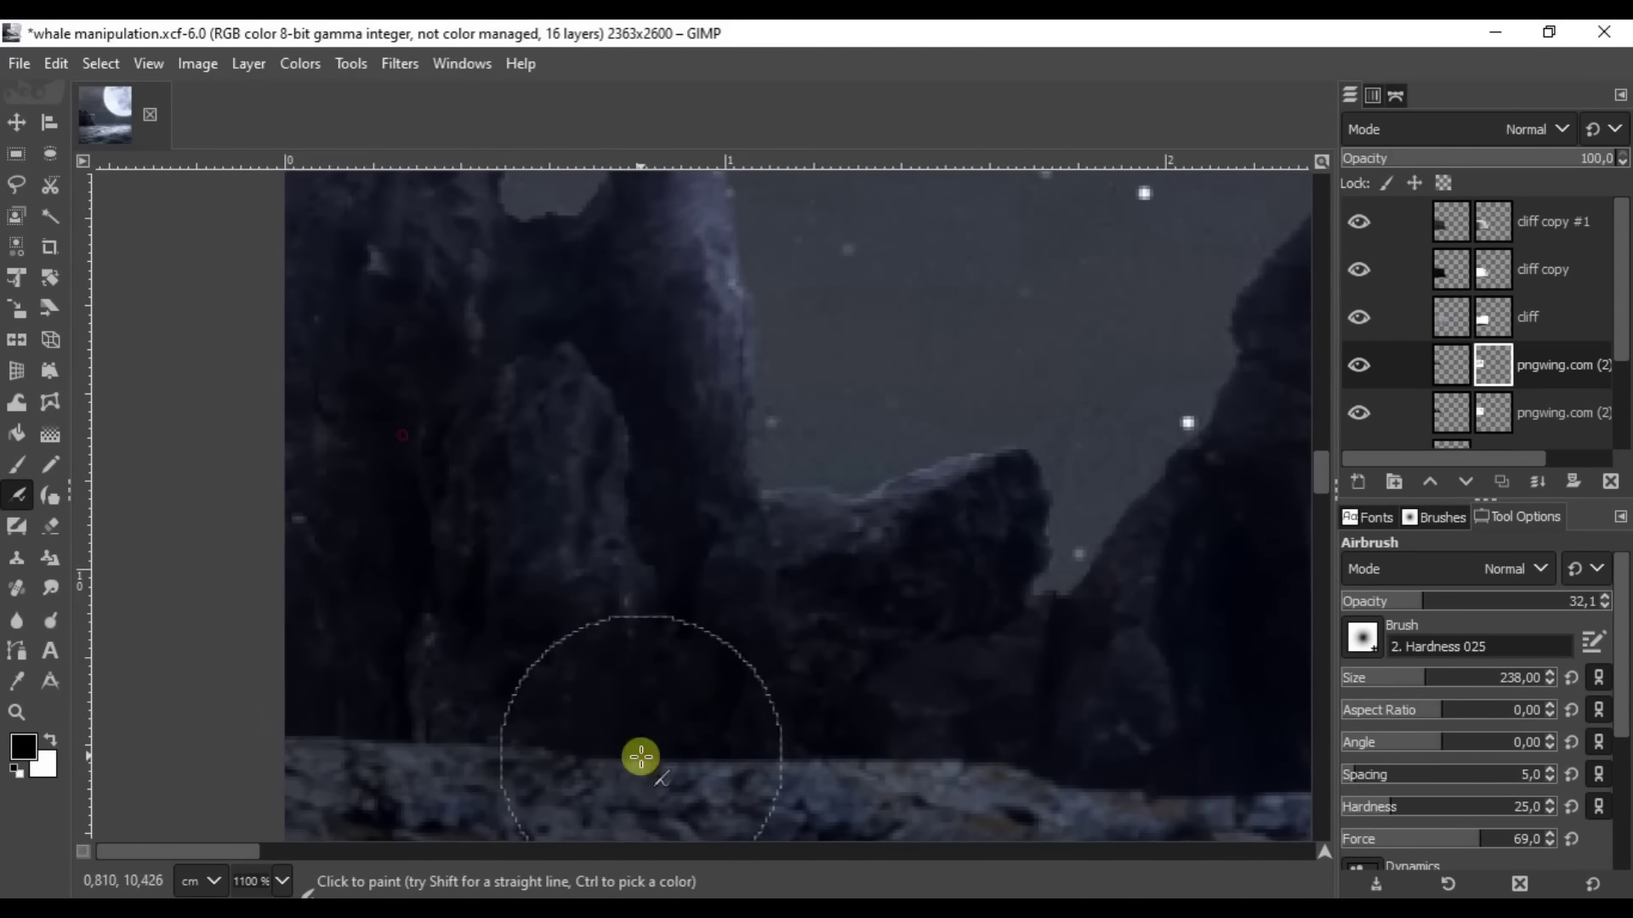
{"action": "key", "text": "1"}
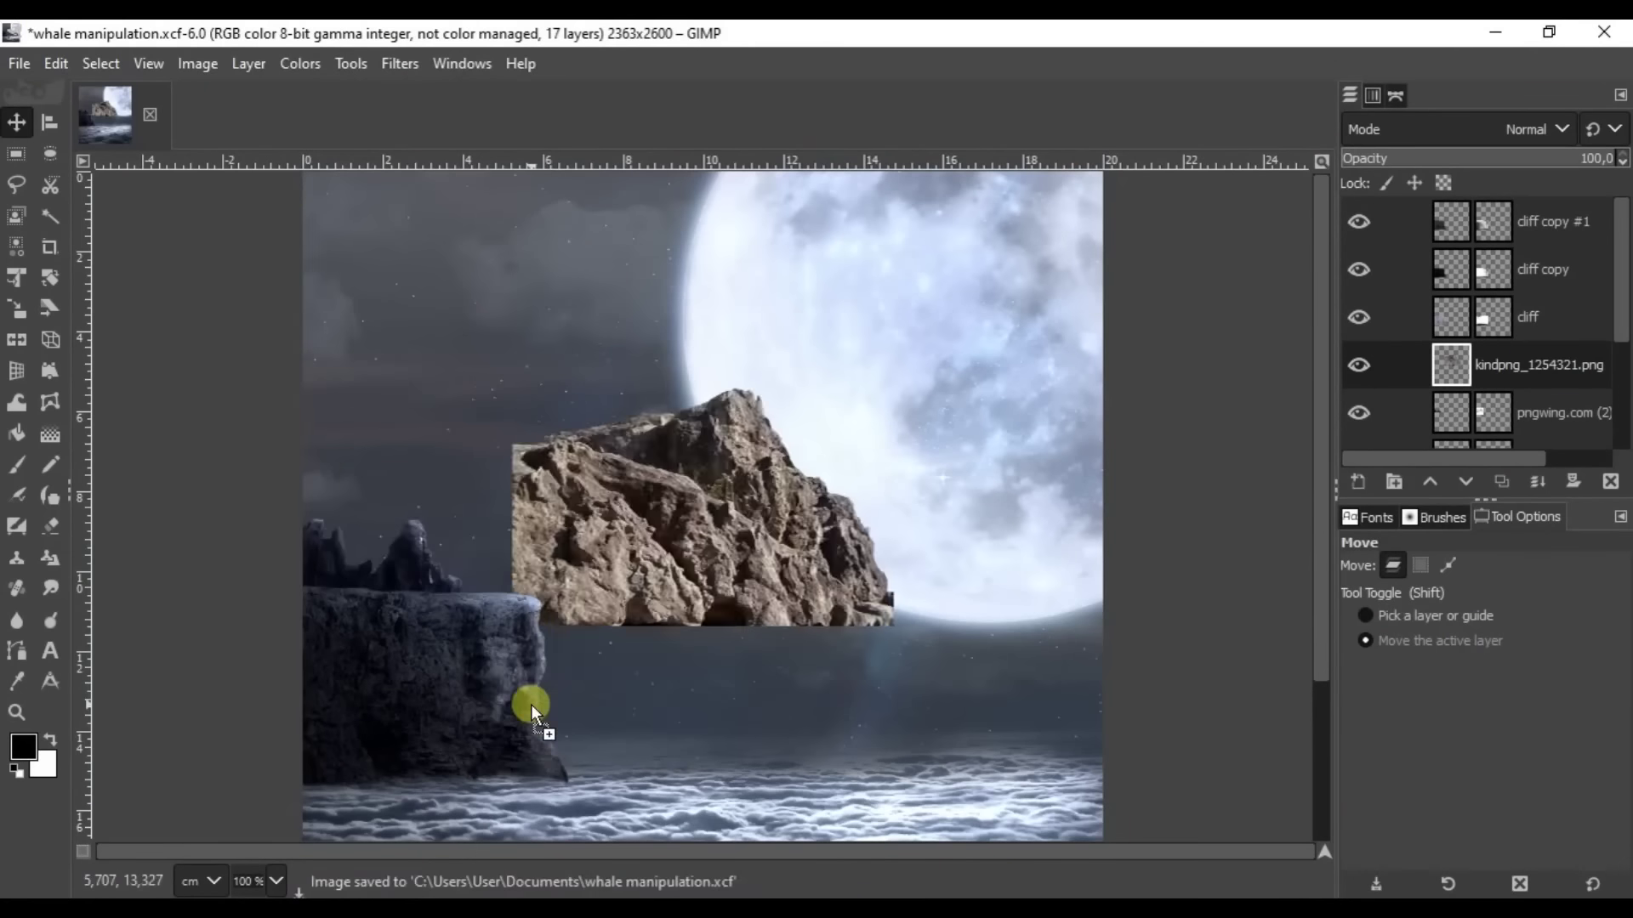
{"action": "left_click_drag", "start_coordinate": [533, 705], "coordinate": [463, 691]}
Move the kindpng rock below the pngwing rocks, darken it with Exposure and cool its colour temperature.
{"action": "left_click", "coordinate": [1470, 482]}
{"action": "left_click", "coordinate": [300, 63]}
{"action": "left_click", "coordinate": [317, 247]}
{"action": "left_click", "coordinate": [1017, 375]}
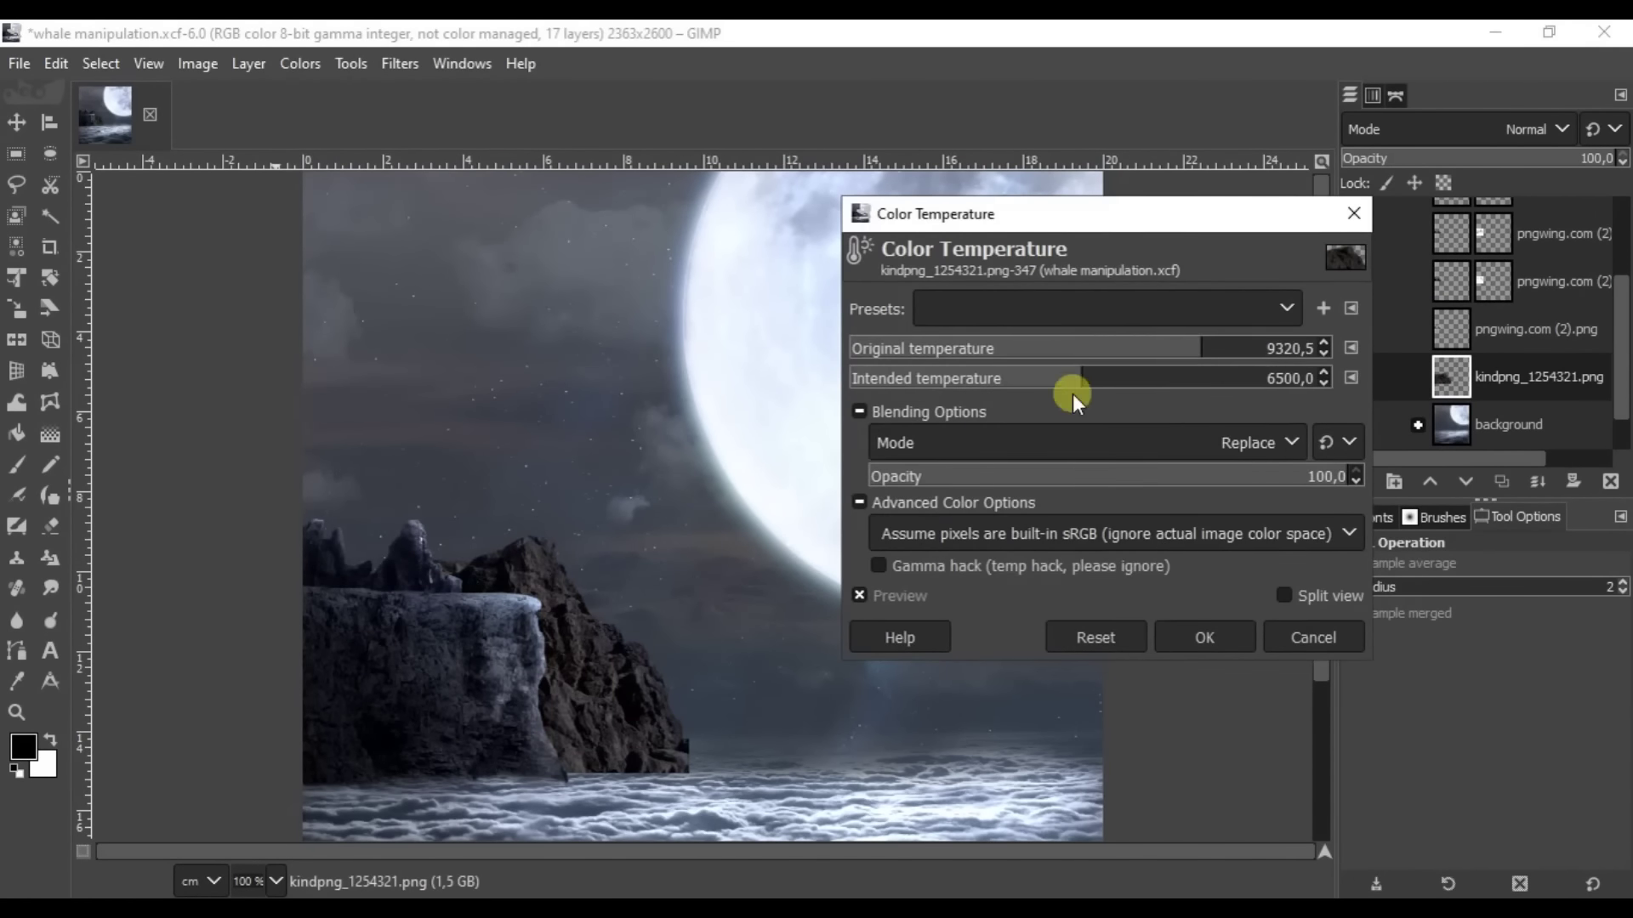
{"action": "key", "text": "shift+ctrl+d"}
Duplicate the kindpng rock layer and add a layer mask to it.
{"action": "left_click", "coordinate": [300, 63]}
{"action": "left_click", "coordinate": [344, 247]}
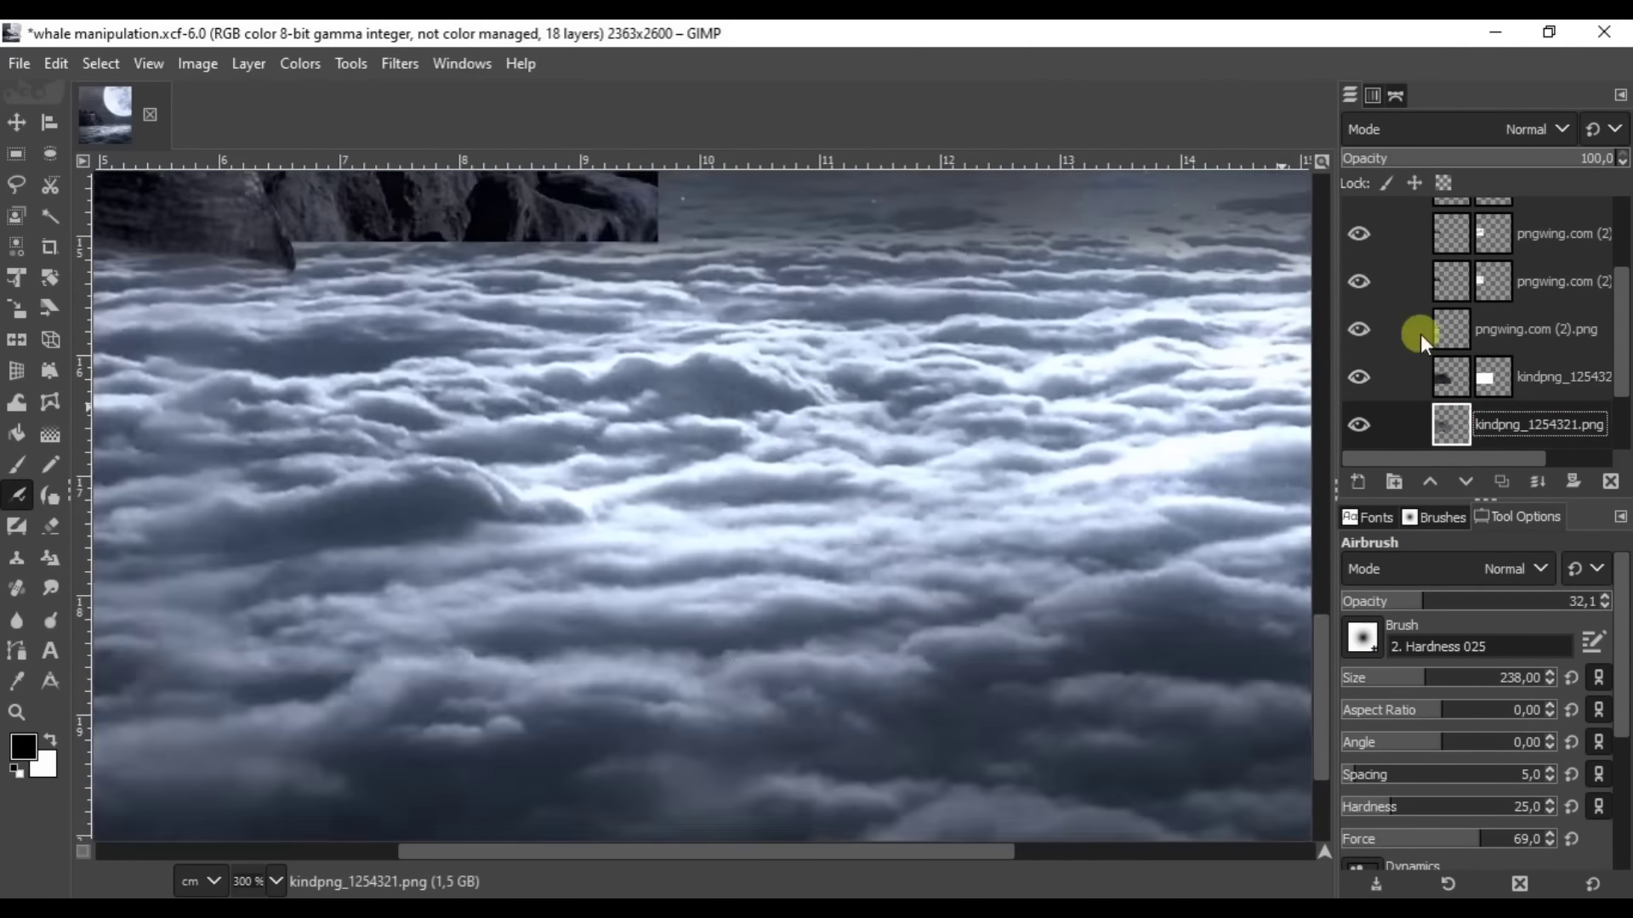
{"action": "scroll", "coordinate": [1497, 422], "scroll_direction": "down", "scroll_amount": 2}
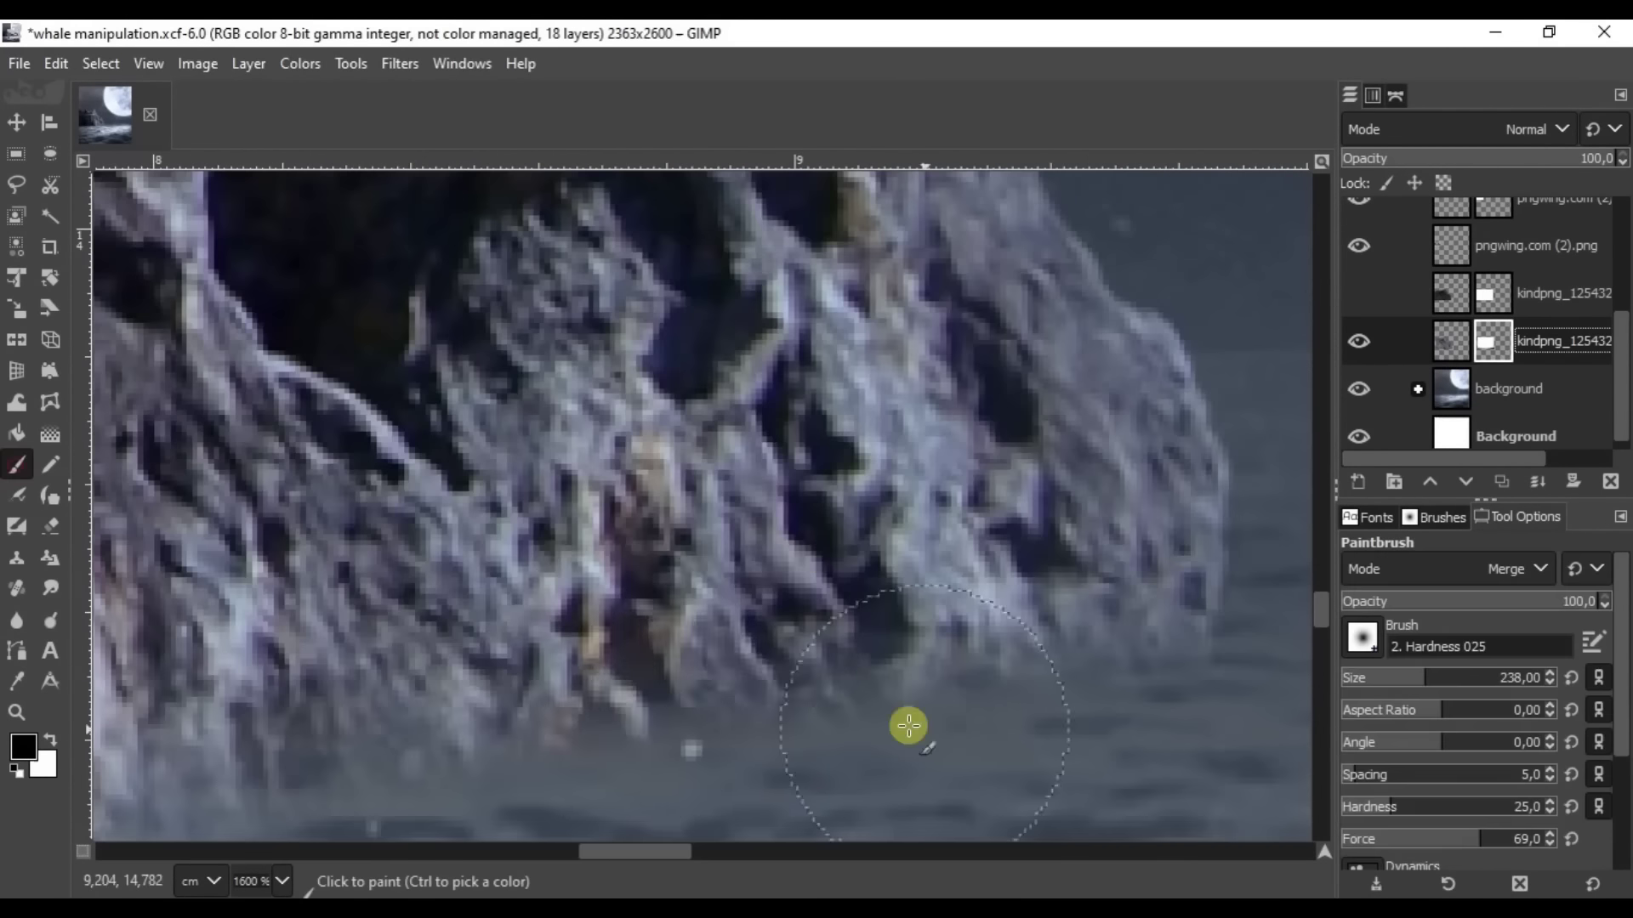
{"action": "scroll", "coordinate": [1262, 608], "scroll_direction": "down", "scroll_amount": 3}
{"action": "scroll", "coordinate": [572, 642], "scroll_direction": "down", "scroll_amount": 3}
{"action": "scroll", "coordinate": [777, 597], "scroll_direction": "down", "scroll_amount": 2}
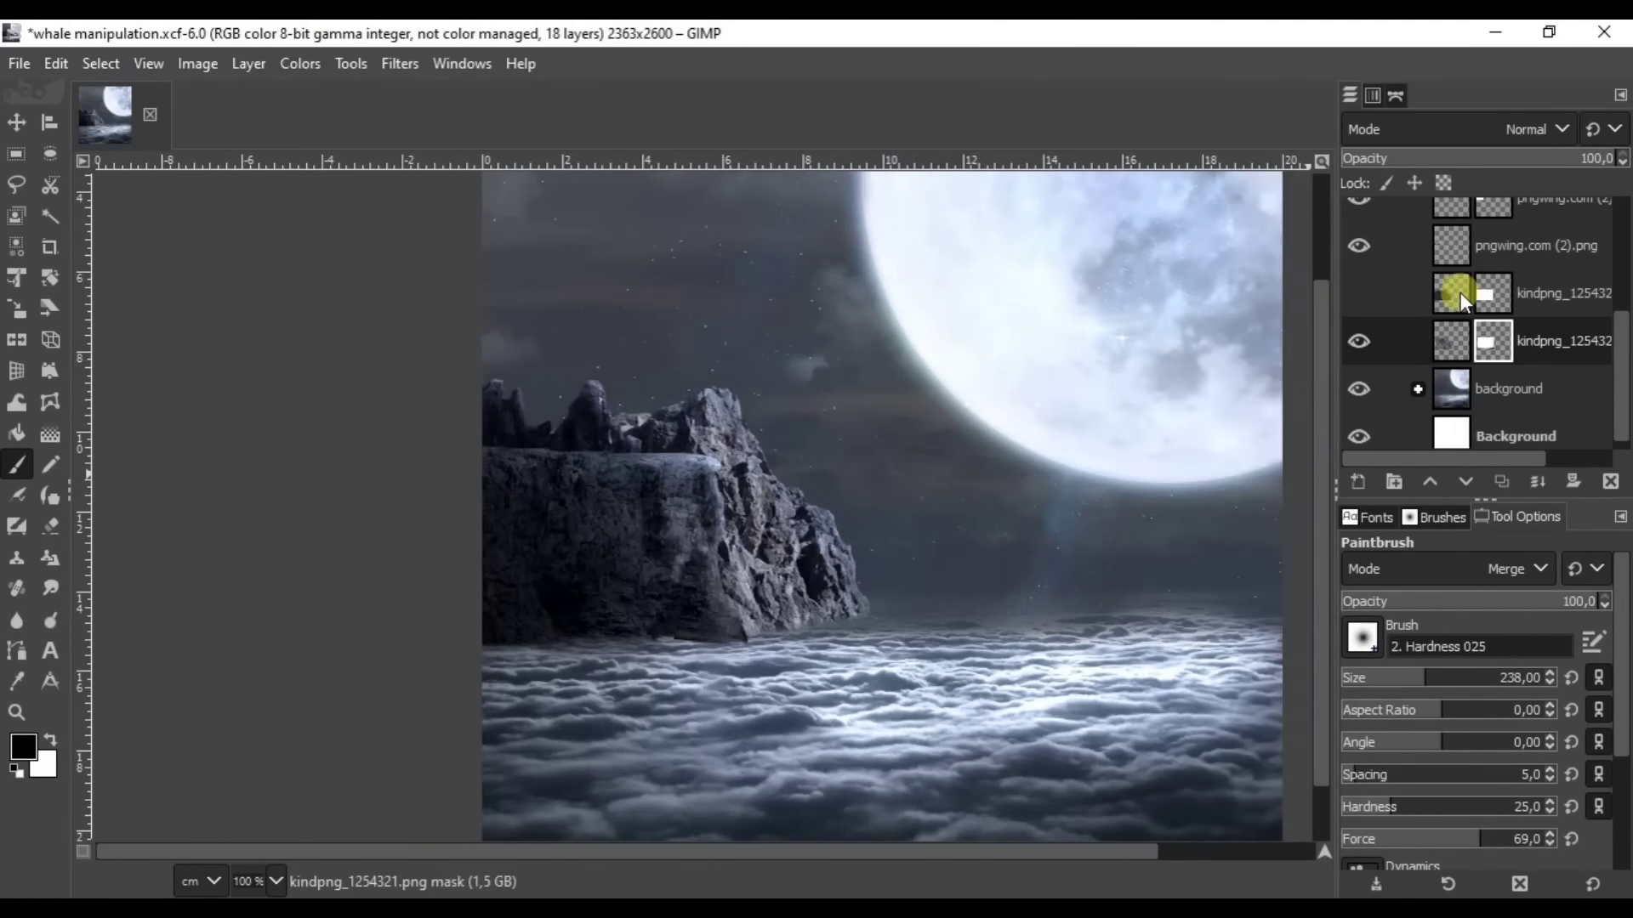
{"action": "right_click", "coordinate": [1461, 329]}
{"action": "left_click", "coordinate": [1296, 296]}
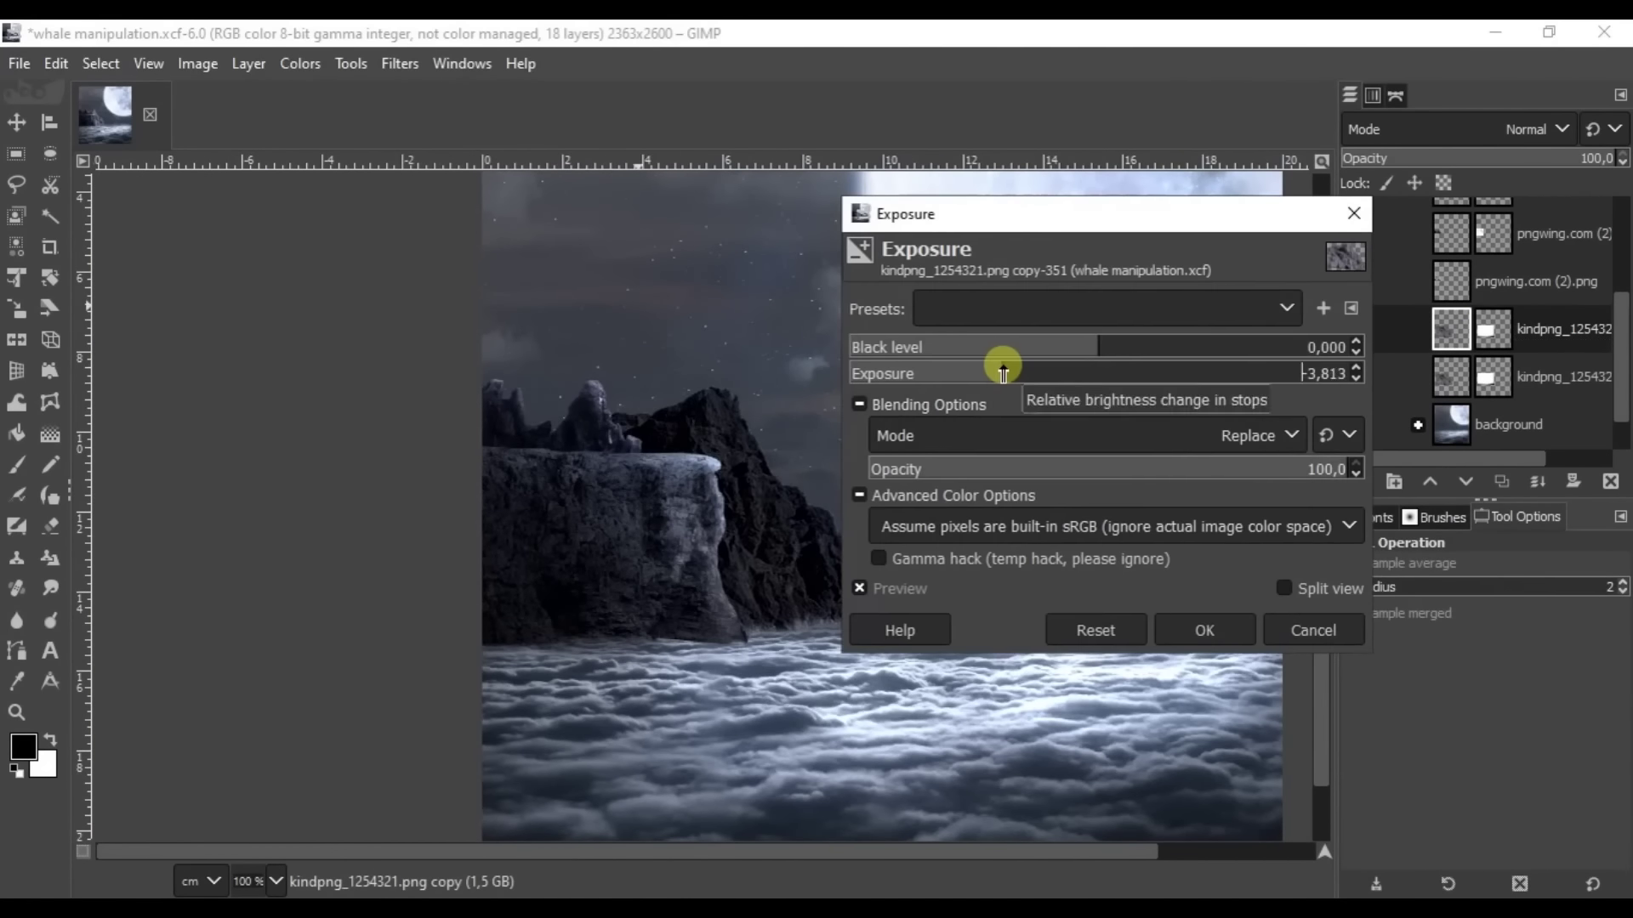
{"action": "scroll", "coordinate": [627, 405], "scroll_direction": "up", "scroll_amount": 4}
{"action": "scroll", "coordinate": [675, 453], "scroll_direction": "up", "scroll_amount": 2}
{"action": "scroll", "coordinate": [675, 452], "scroll_direction": "up", "scroll_amount": 2}
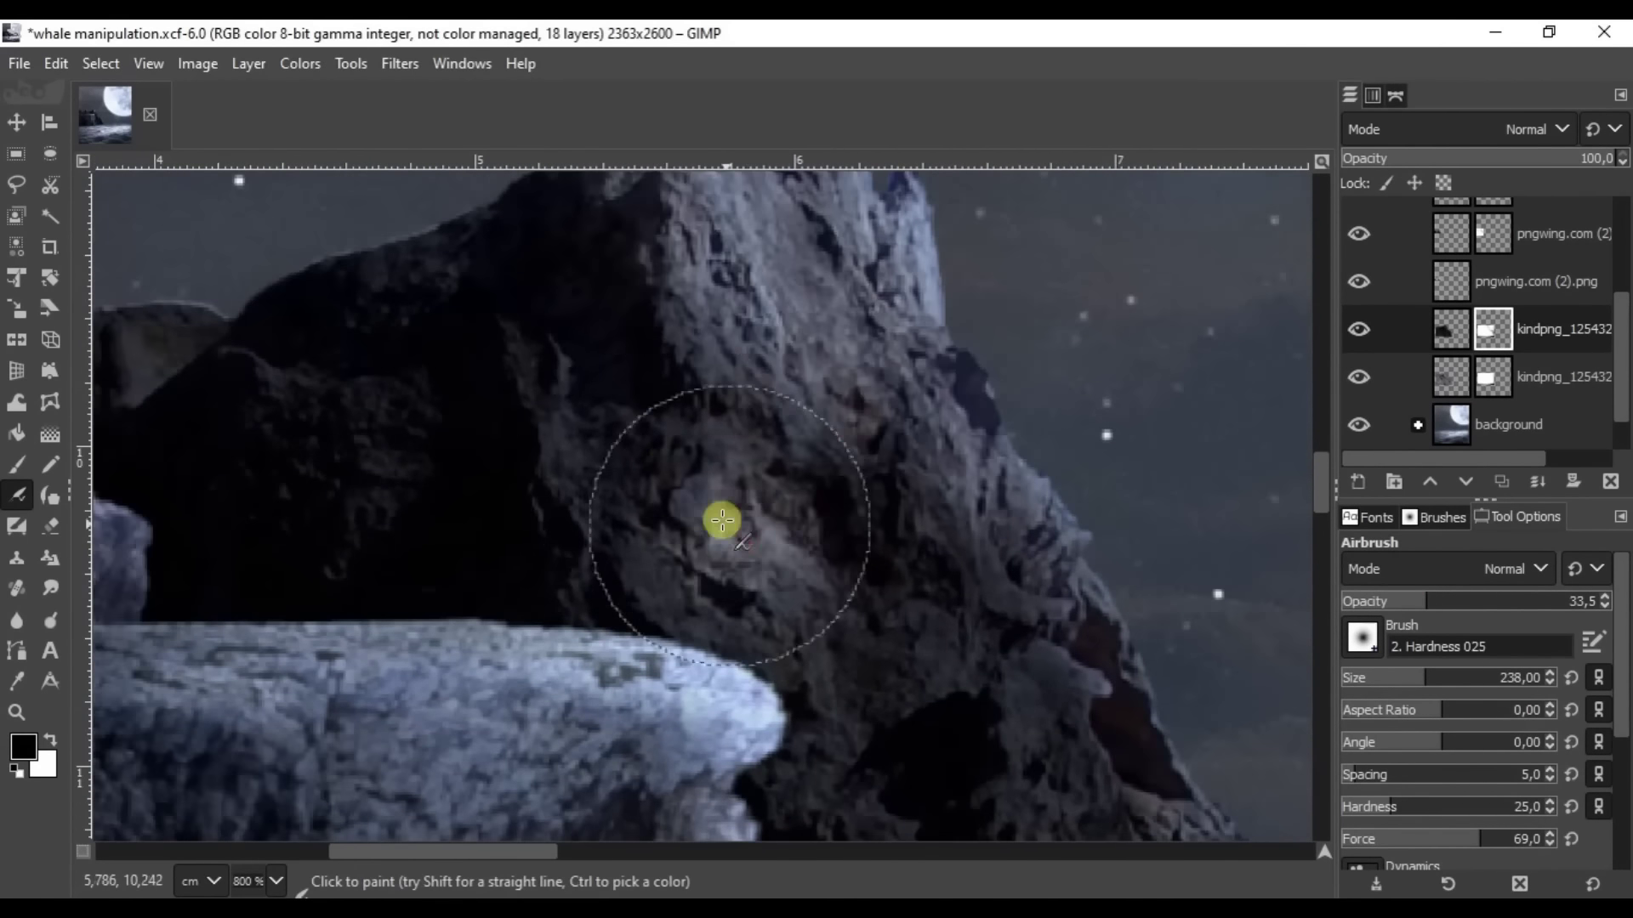
Lower the brush opacity to 11.6 and soften the rock copy's mask edges.
{"action": "left_click", "coordinate": [1370, 596]}
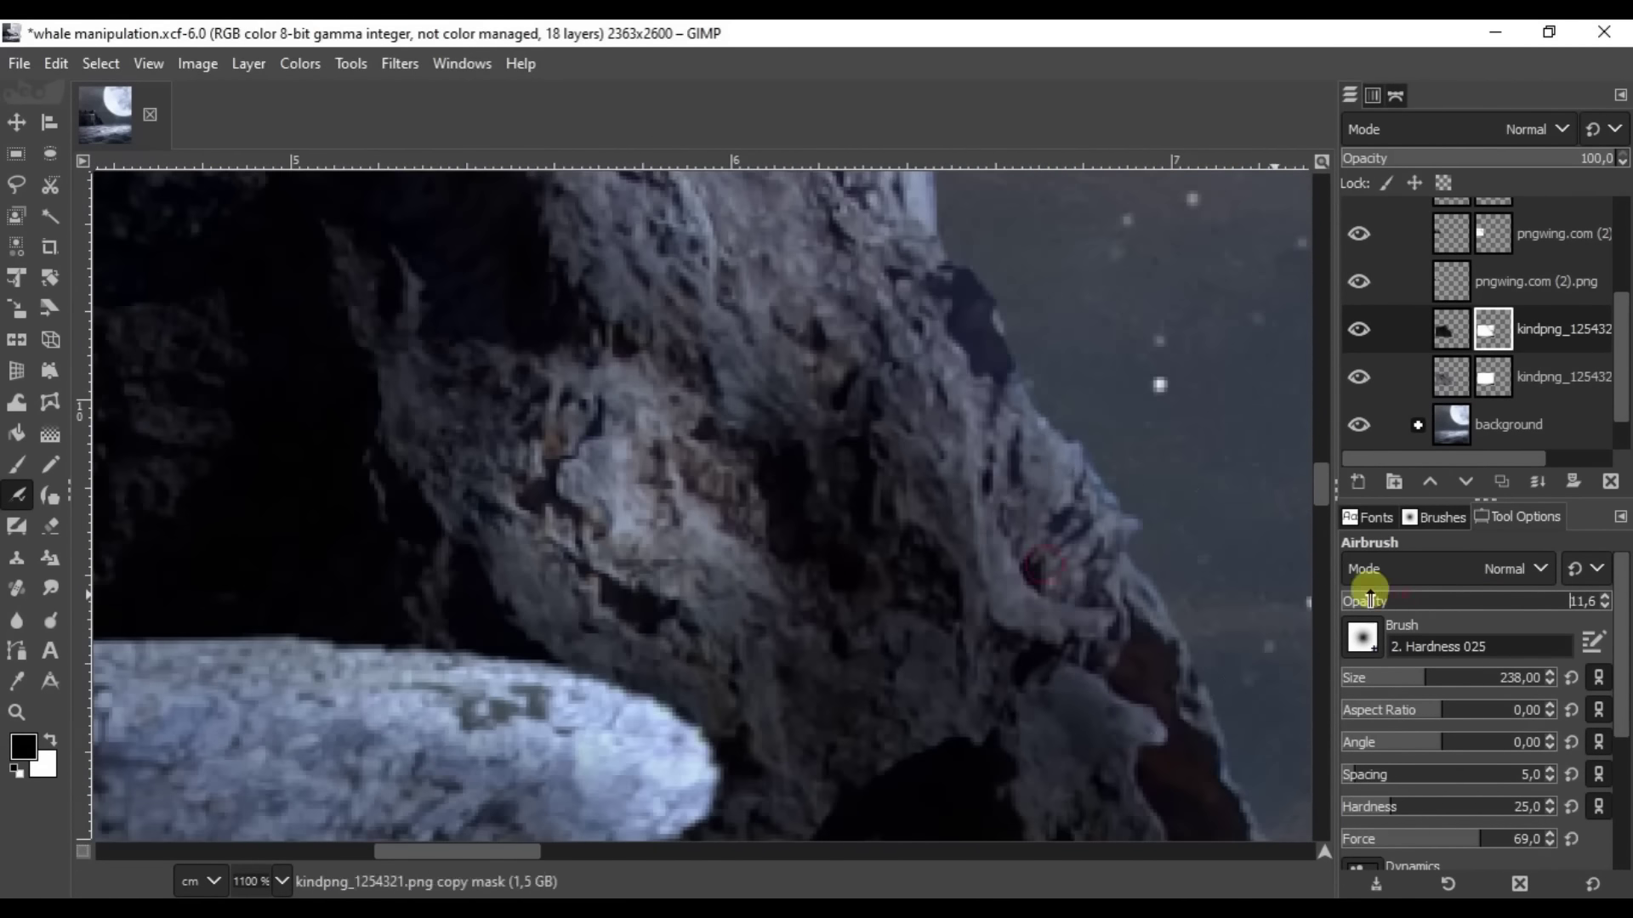
{"action": "scroll", "coordinate": [907, 419], "scroll_direction": "down", "scroll_amount": 1}
{"action": "scroll", "coordinate": [1006, 379], "scroll_direction": "right", "scroll_amount": 3}
{"action": "scroll", "coordinate": [955, 391], "scroll_direction": "right", "scroll_amount": 2}
{"action": "scroll", "coordinate": [1019, 487], "scroll_direction": "down", "scroll_amount": 2}
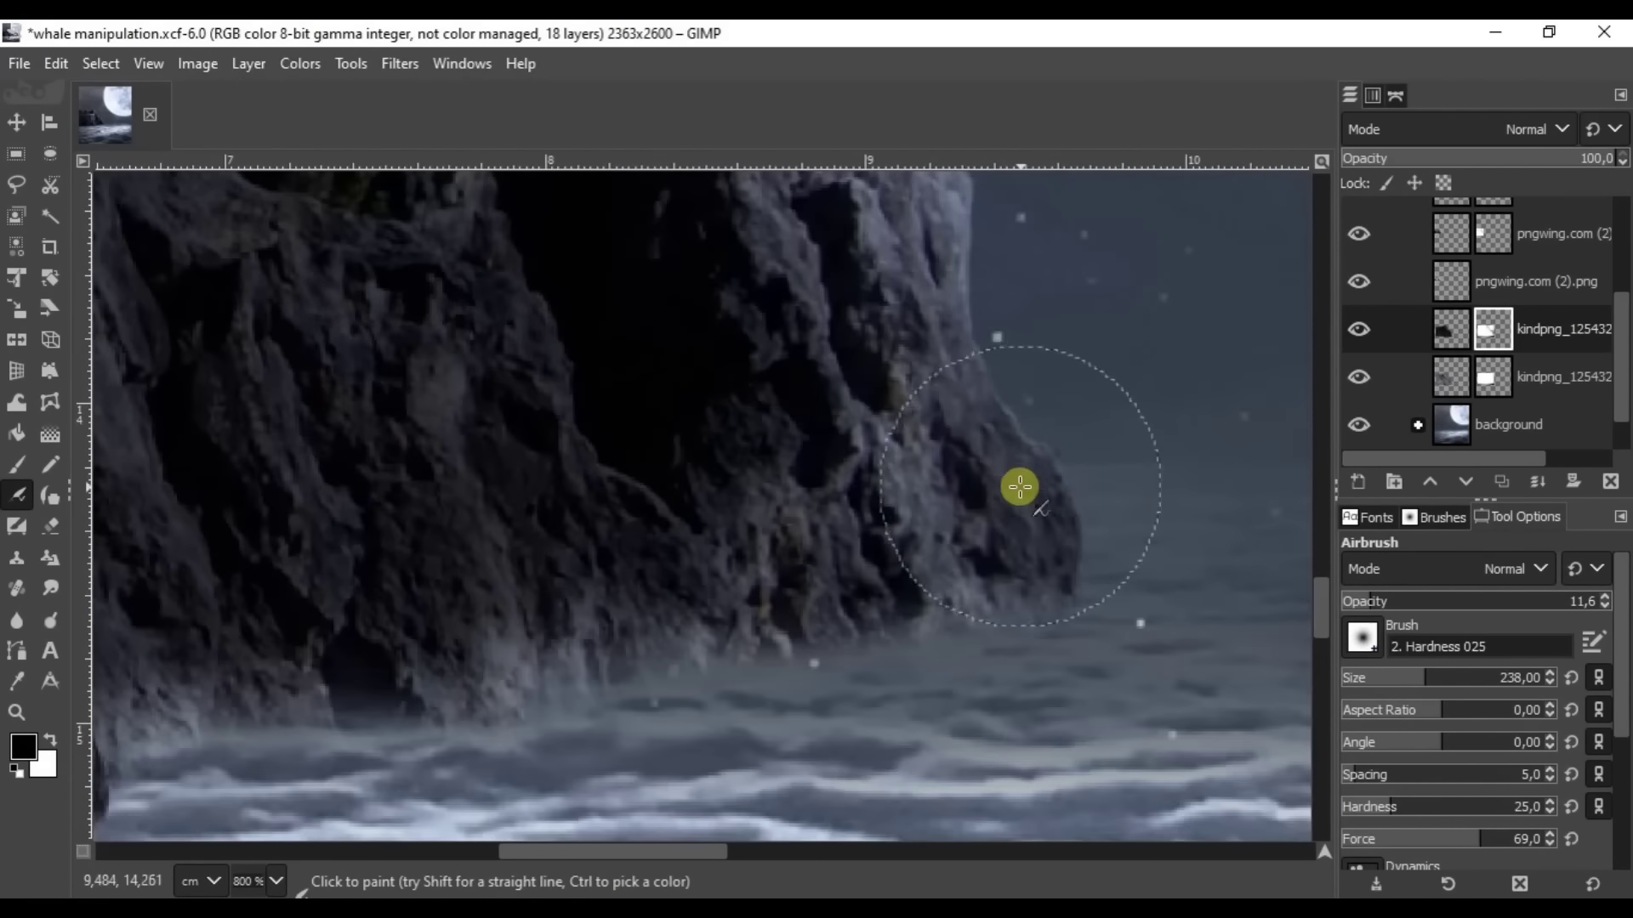
{"action": "scroll", "coordinate": [1020, 486], "scroll_direction": "down", "scroll_amount": 2}
{"action": "scroll", "coordinate": [820, 423], "scroll_direction": "down", "scroll_amount": 2}
{"action": "scroll", "coordinate": [844, 368], "scroll_direction": "down", "scroll_amount": 6}
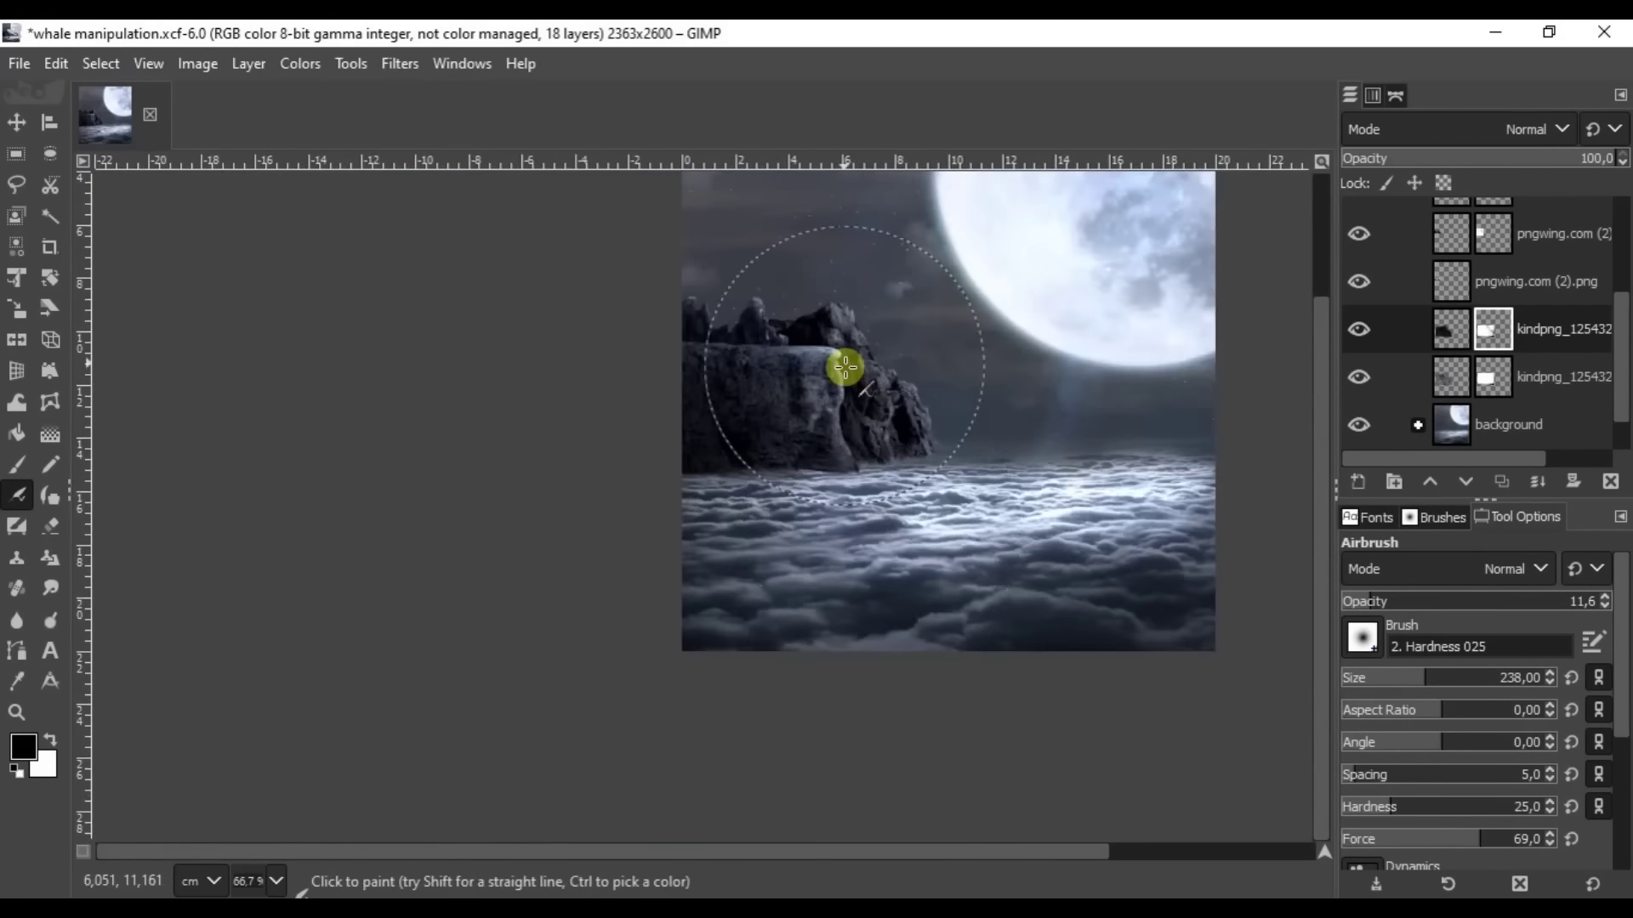
Apply another Exposure adjustment to the rock and save the composite.
{"action": "left_click", "coordinate": [301, 63]}
{"action": "left_click", "coordinate": [365, 248]}
{"action": "left_click", "coordinate": [1447, 630]}
{"action": "scroll", "coordinate": [1016, 503], "scroll_direction": "up", "scroll_amount": 2}
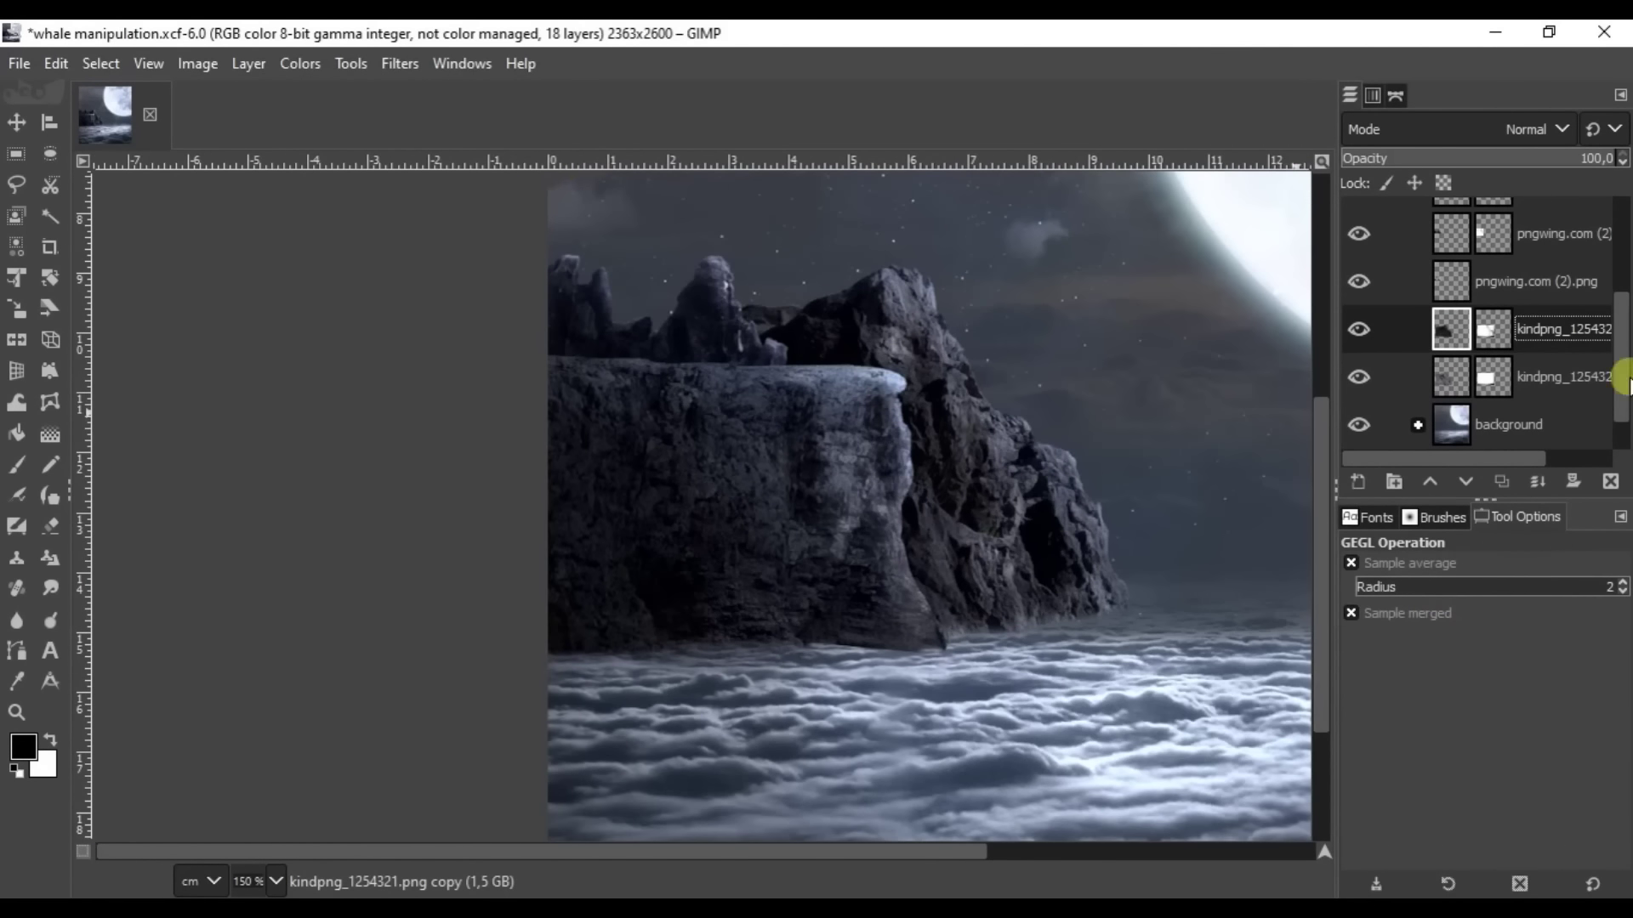
{"action": "left_click", "coordinate": [386, 53]}
{"action": "left_click", "coordinate": [451, 104]}
{"action": "key", "text": "Escape"}
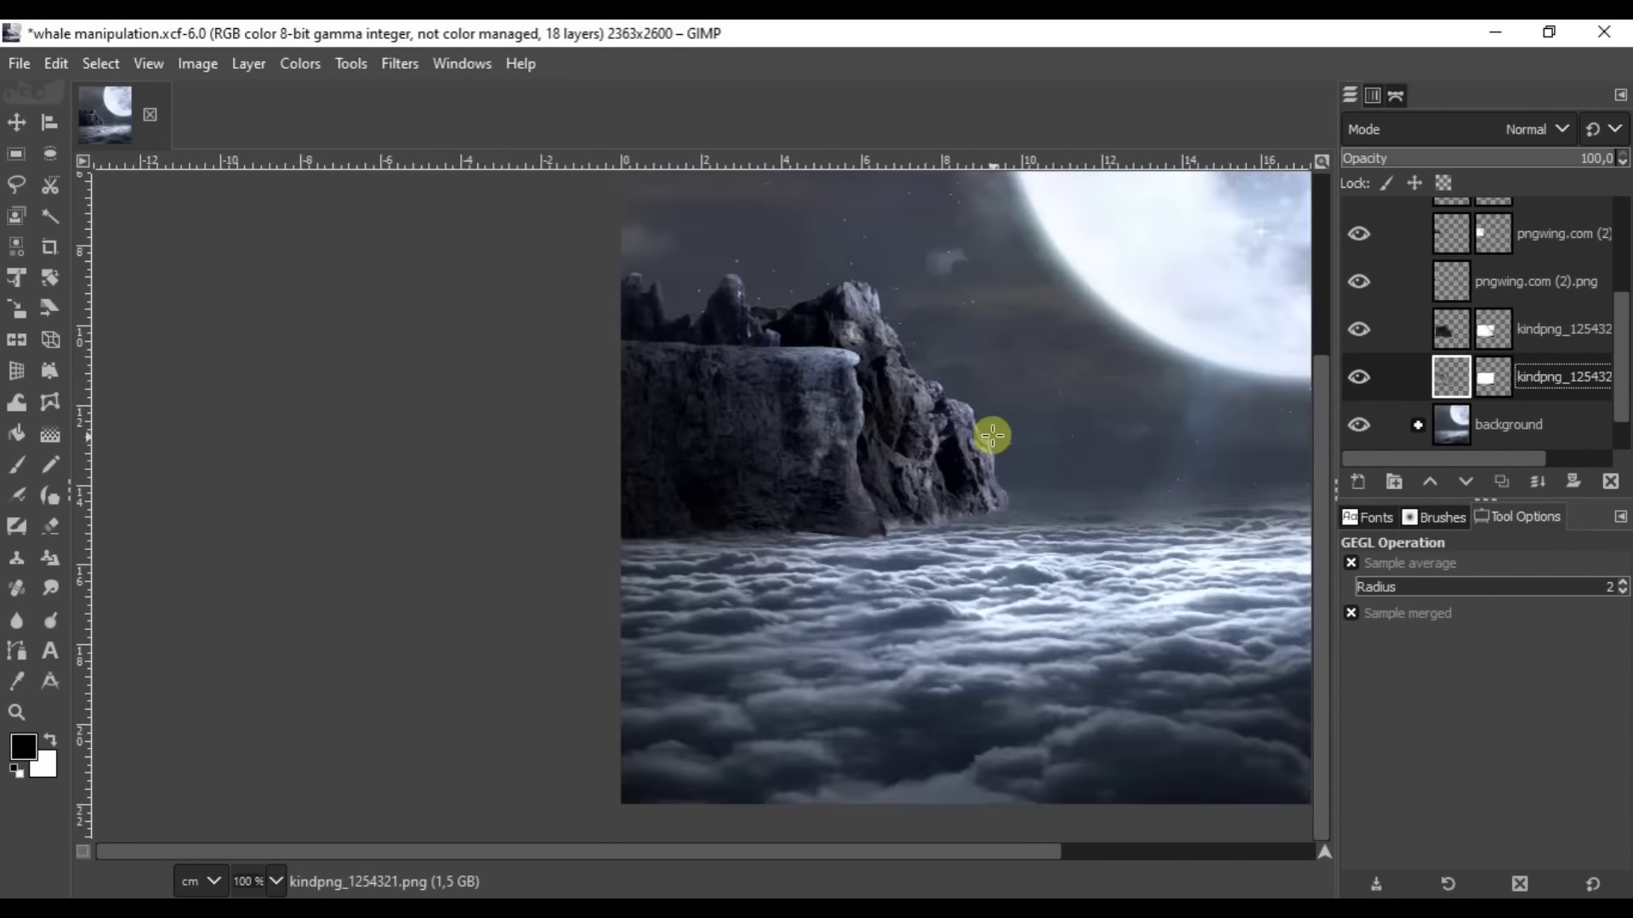
{"action": "scroll", "coordinate": [840, 532], "scroll_direction": "up", "scroll_amount": 3}
{"action": "key", "text": "ctrl+s"}
Airbrush the cliff copy layer mask to blend the rock base into the clouds.
{"action": "scroll", "coordinate": [1456, 351], "scroll_direction": "down", "scroll_amount": 1}
{"action": "left_click", "coordinate": [17, 621]}
{"action": "scroll", "coordinate": [1476, 323], "scroll_direction": "up", "scroll_amount": 1}
{"action": "left_click", "coordinate": [1479, 259]}
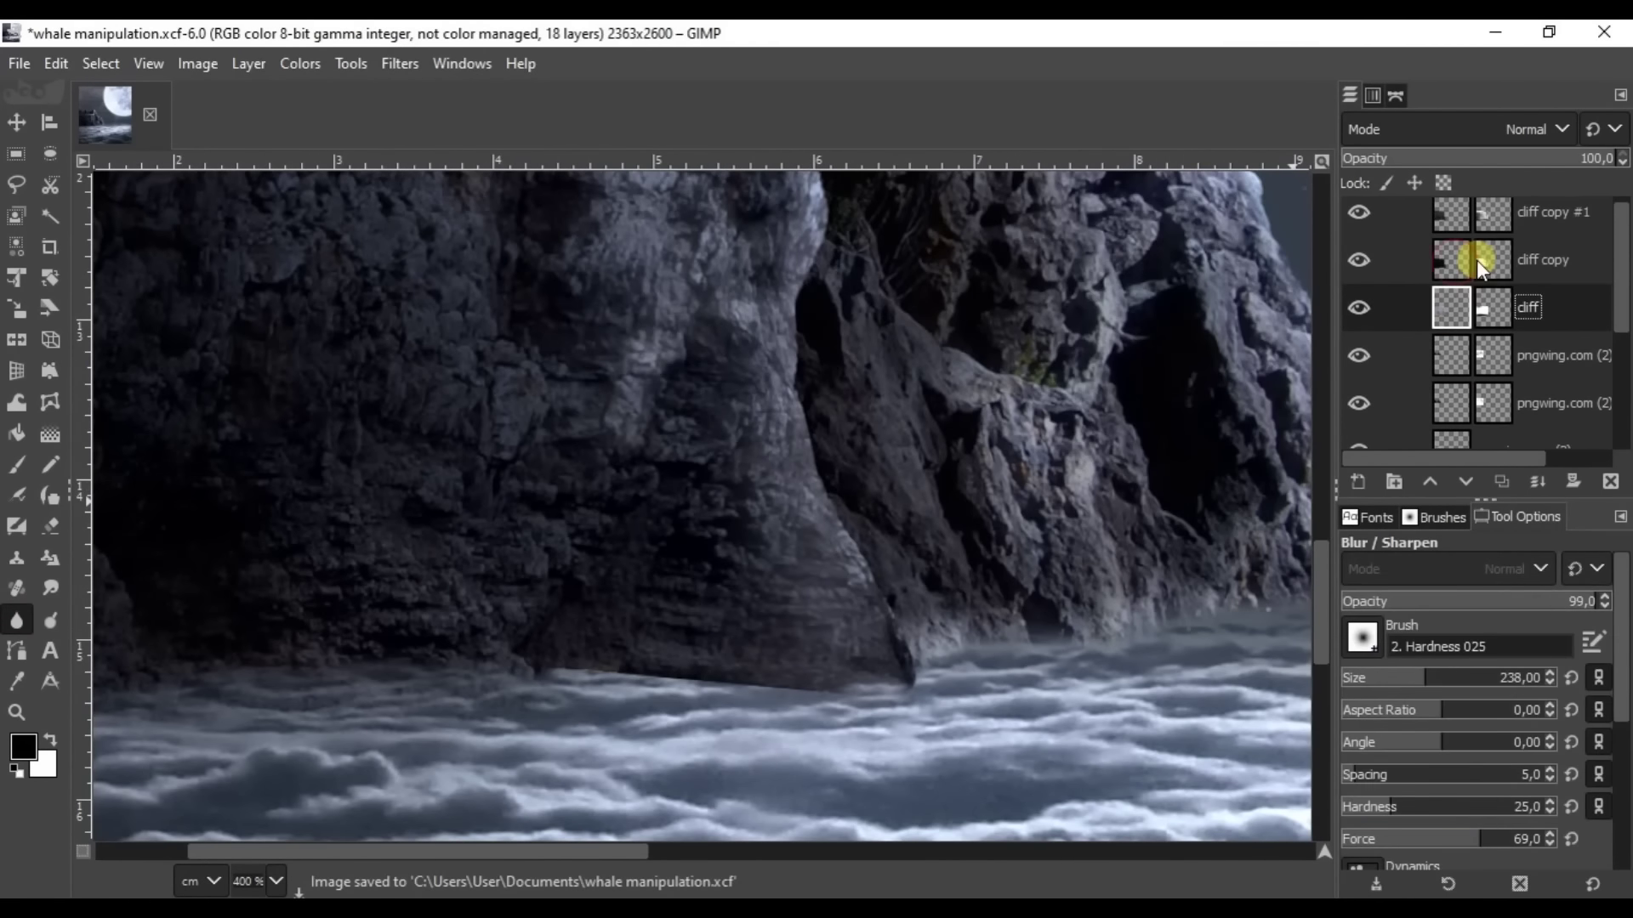
{"action": "scroll", "coordinate": [876, 577], "scroll_direction": "up", "scroll_amount": 2}
{"action": "key", "text": "a"}
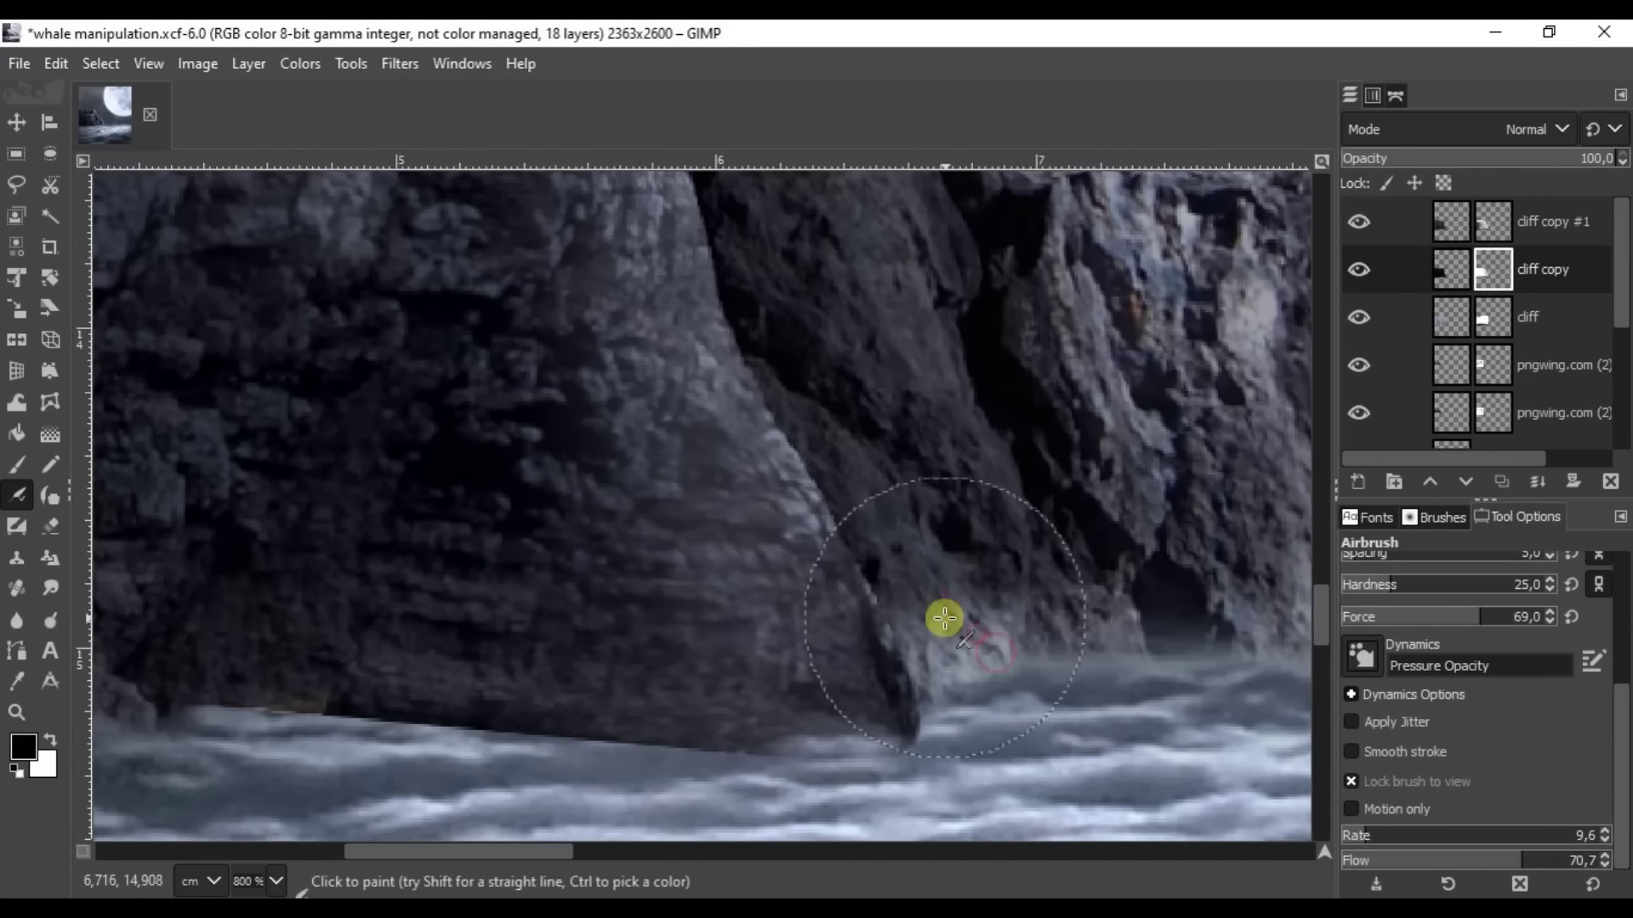
{"action": "scroll", "coordinate": [995, 717], "scroll_direction": "up", "scroll_amount": 5}
{"action": "scroll", "coordinate": [995, 718], "scroll_direction": "left", "scroll_amount": 2}
Touch up the cliff layer's mask and save the composite again.
{"action": "key", "text": "Page_Down"}
{"action": "key", "text": "Page_Down"}
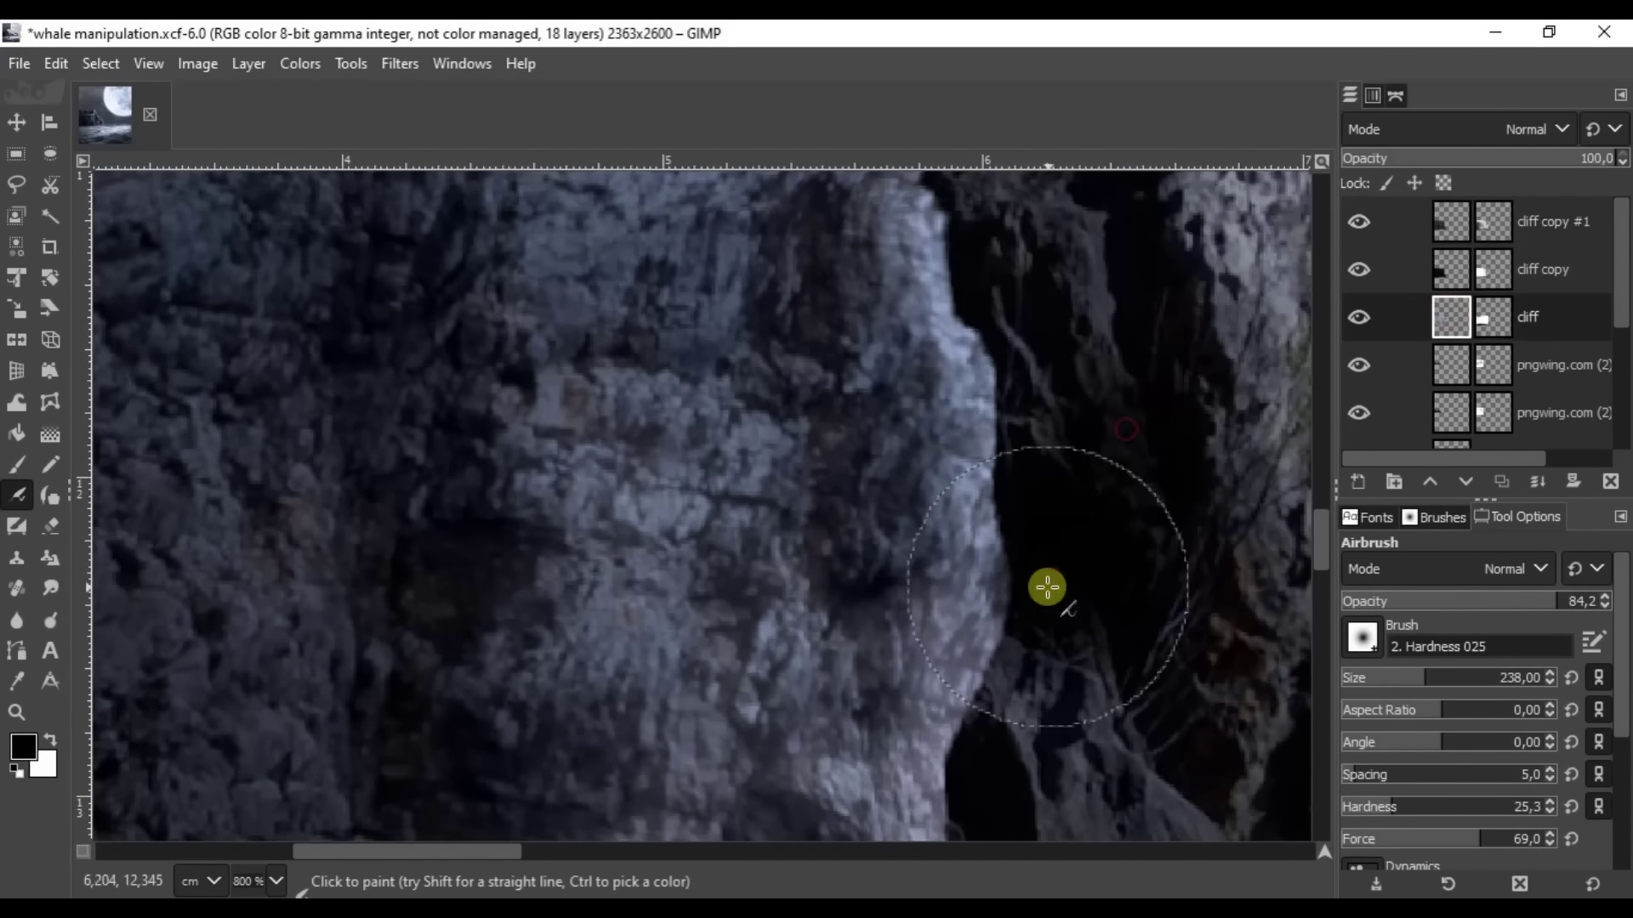
{"action": "scroll", "coordinate": [948, 626], "scroll_direction": "up", "scroll_amount": 3}
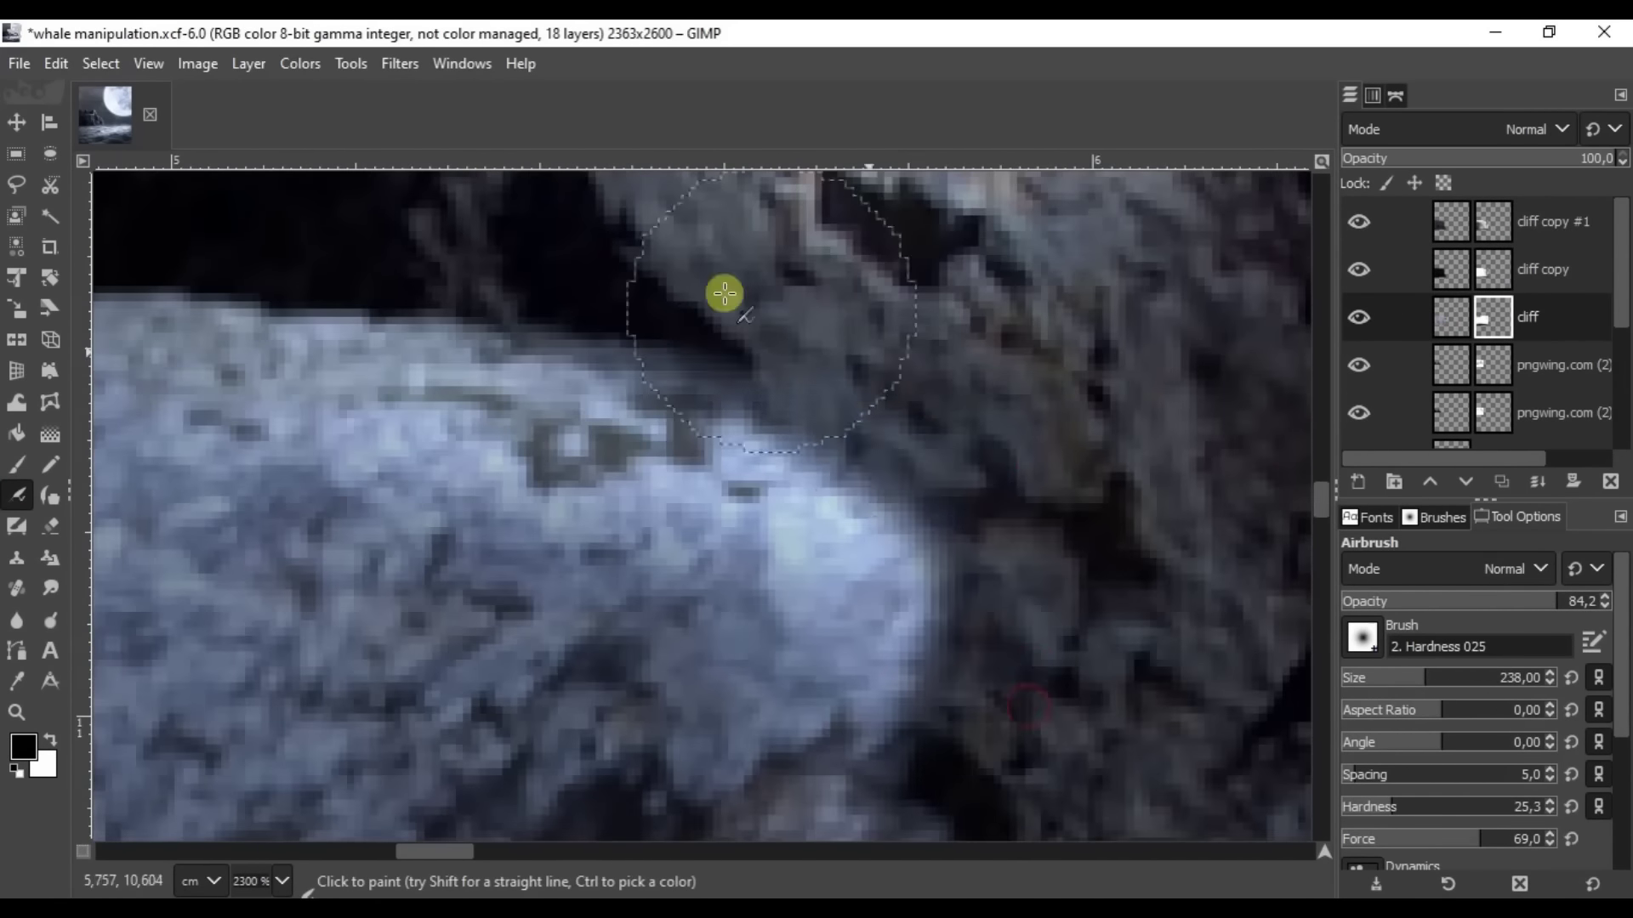
{"action": "scroll", "coordinate": [725, 294], "scroll_direction": "down", "scroll_amount": 3}
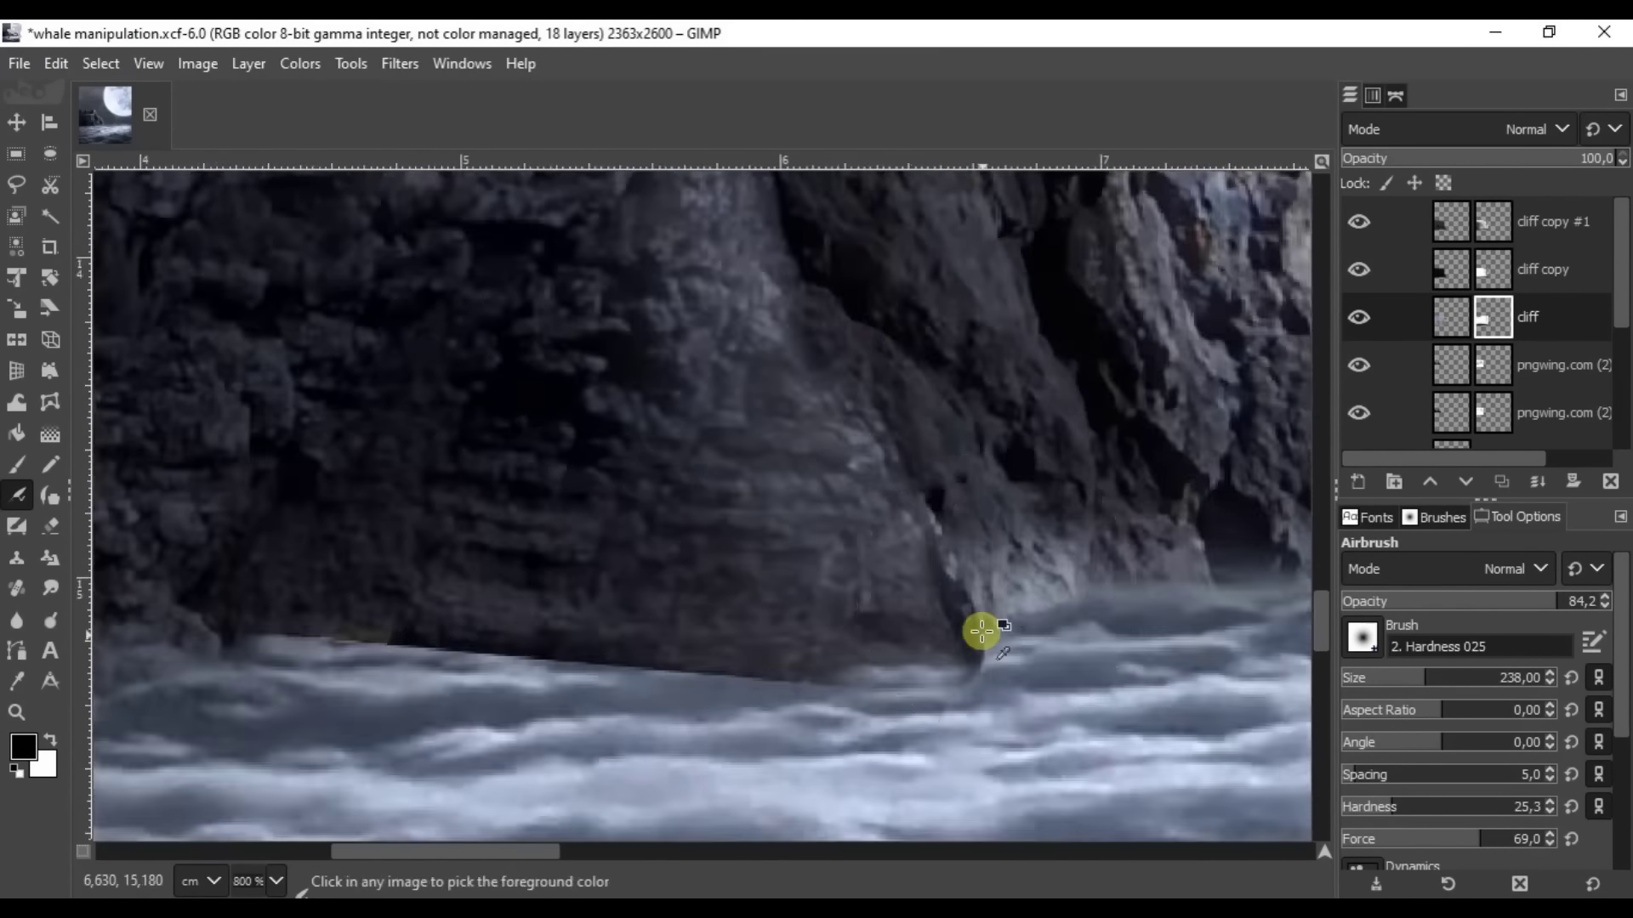
{"action": "scroll", "coordinate": [982, 630], "scroll_direction": "down", "scroll_amount": 5}
{"action": "scroll", "coordinate": [783, 546], "scroll_direction": "down", "scroll_amount": 3}
{"action": "key", "text": "ctrl+s"}
{"action": "scroll", "coordinate": [1002, 528], "scroll_direction": "down", "scroll_amount": 1}
{"action": "scroll", "coordinate": [839, 510], "scroll_direction": "up", "scroll_amount": 1}
Shrink the house to sit on the rocks and lower it in the layer stack.
{"action": "key", "text": "m"}
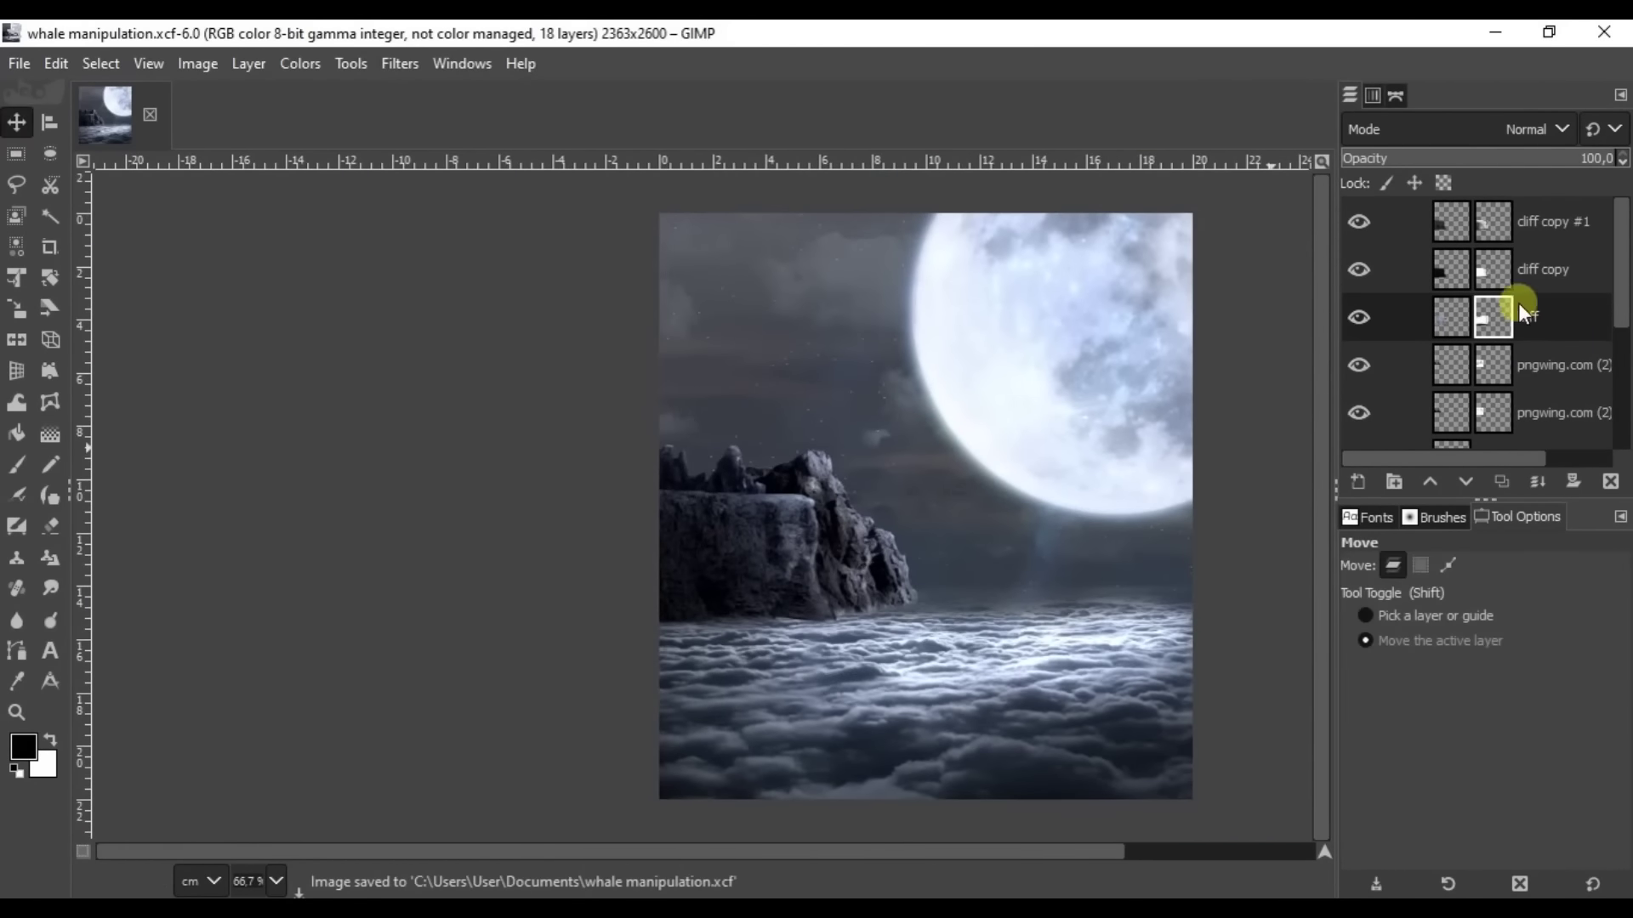
{"action": "key", "text": "shift+t"}
{"action": "scroll", "coordinate": [927, 445], "scroll_direction": "up", "scroll_amount": 5}
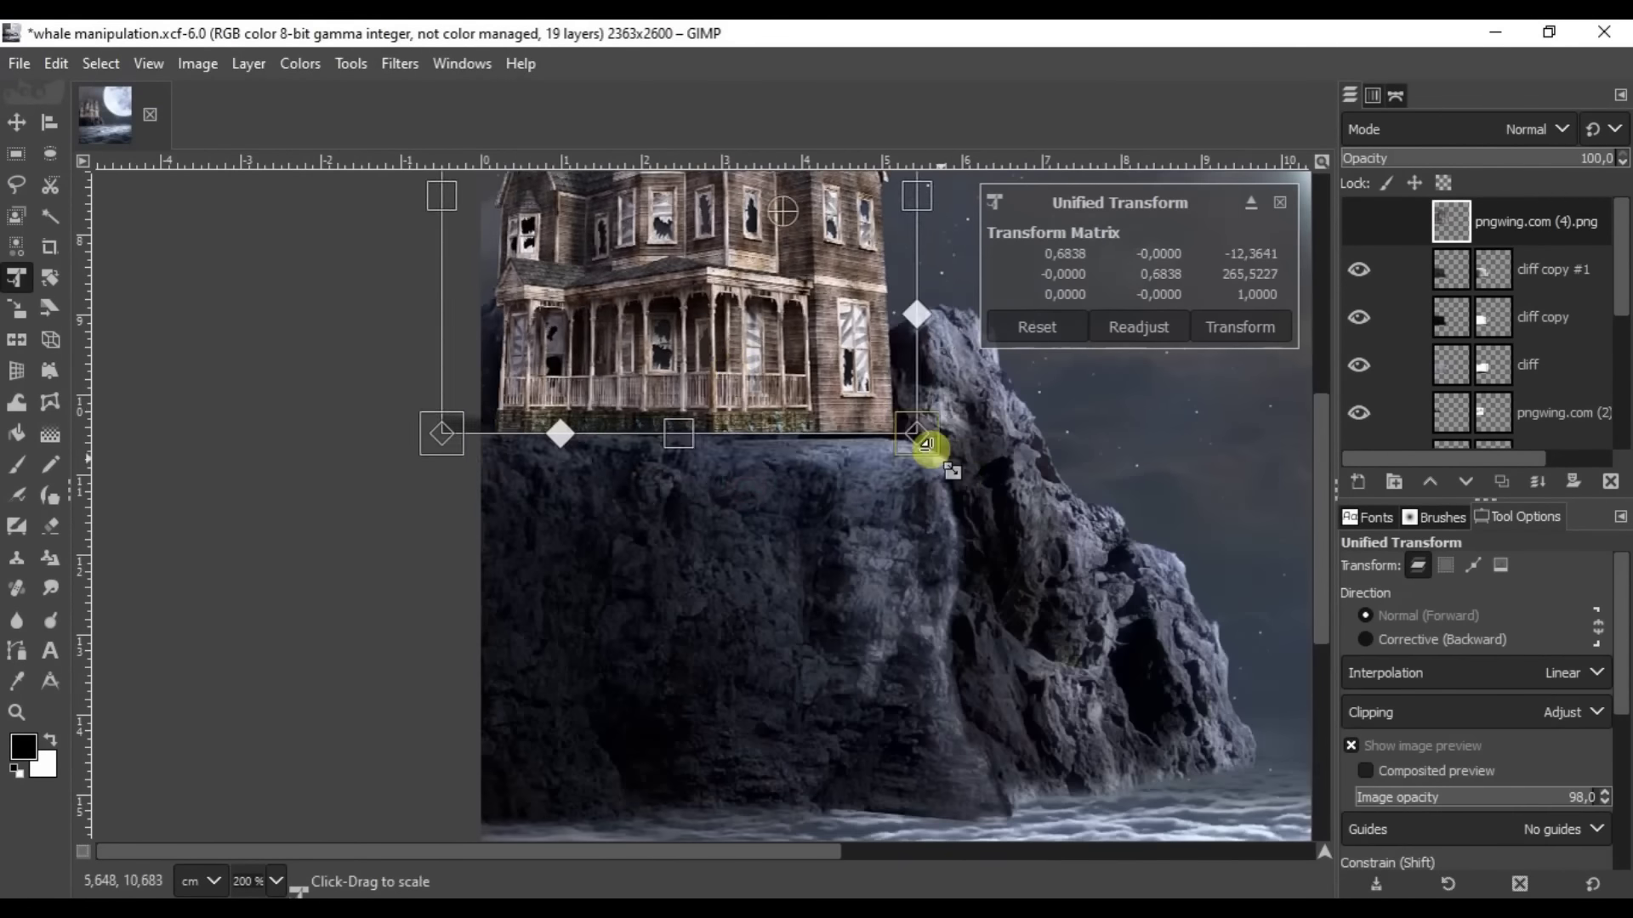
{"action": "left_click_drag", "start_coordinate": [927, 445], "coordinate": [985, 663]}
{"action": "scroll", "coordinate": [982, 655], "scroll_direction": "up", "scroll_amount": 1}
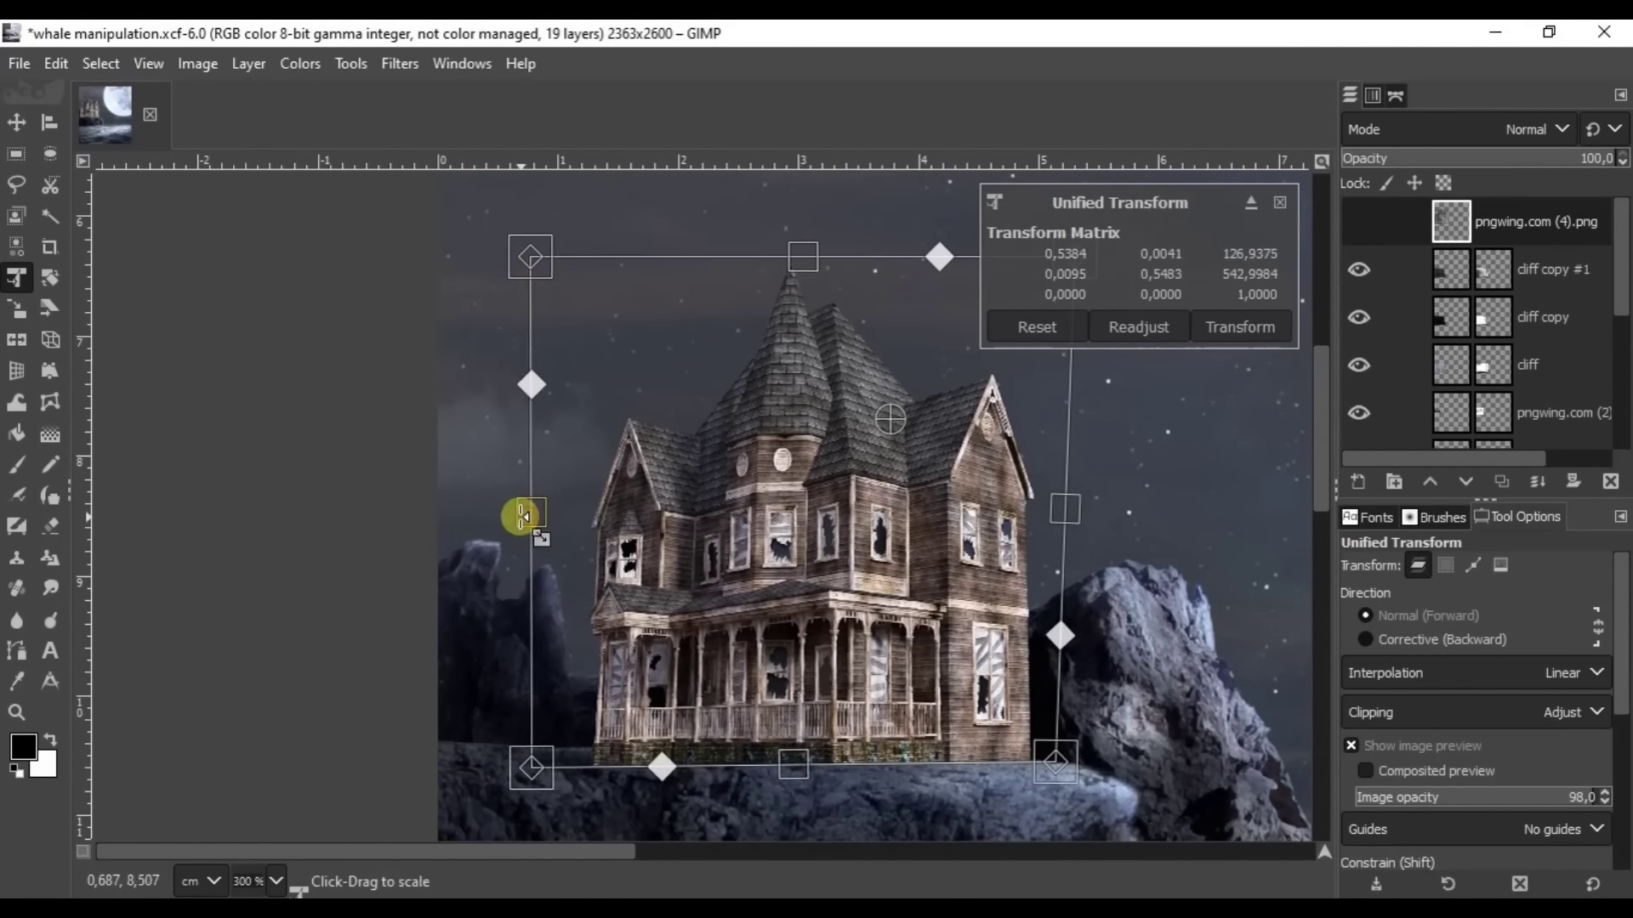
{"action": "left_click", "coordinate": [1465, 481]}
{"action": "left_click", "coordinate": [1466, 481]}
{"action": "left_click", "coordinate": [1465, 481]}
{"action": "left_click", "coordinate": [1466, 481]}
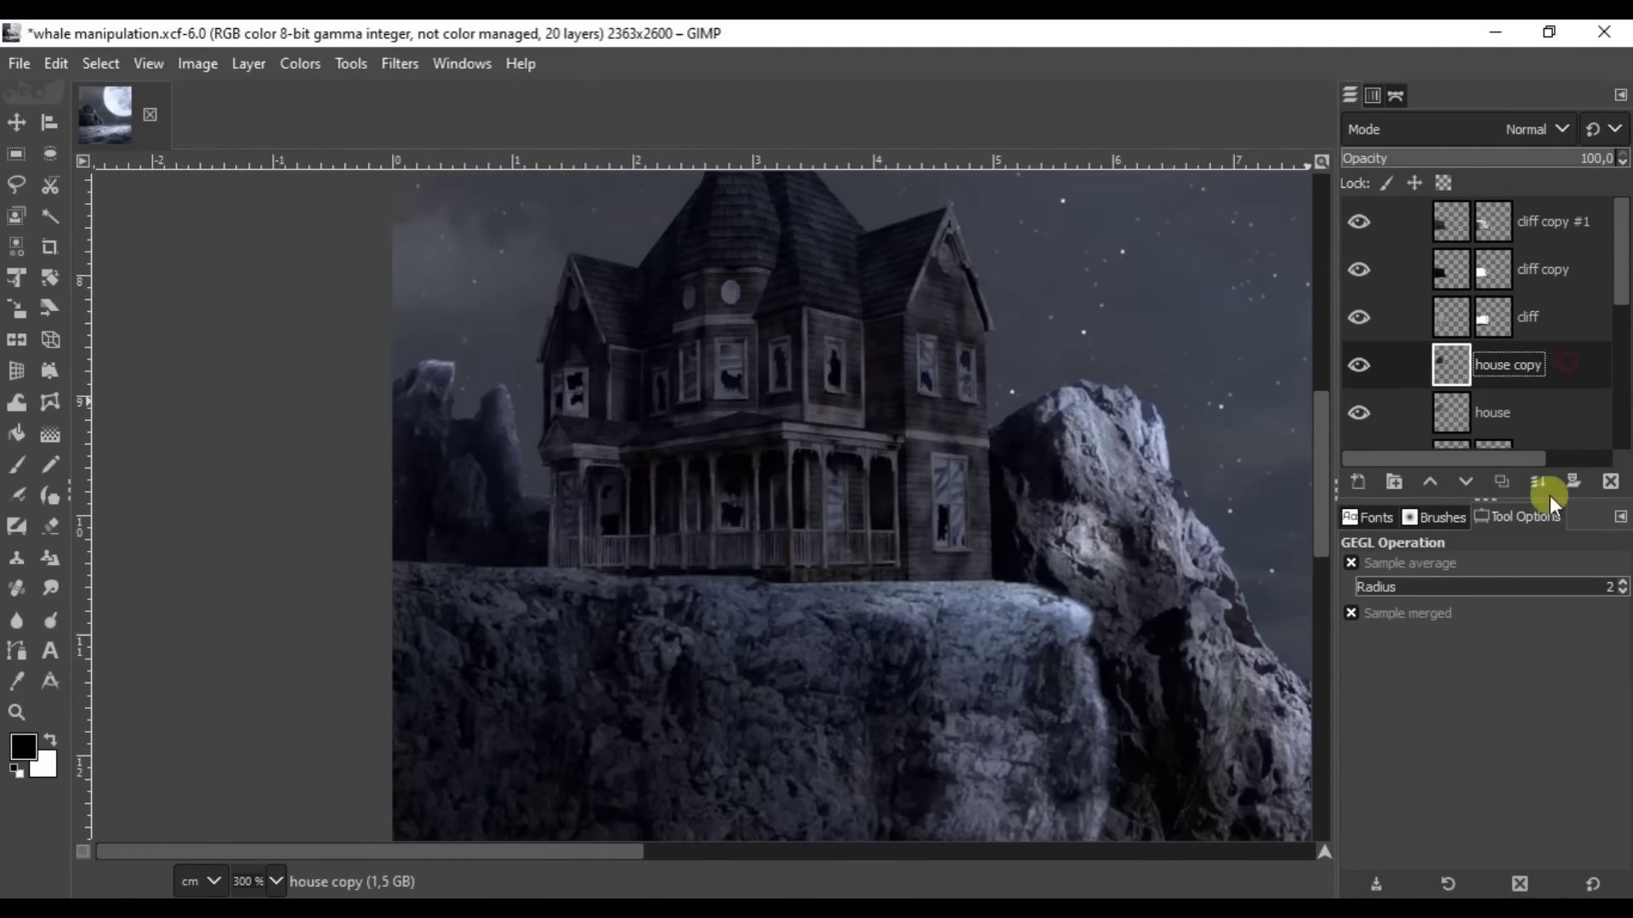
Softly shade the house's walls, windows and roof, then save the composite.
{"action": "scroll", "coordinate": [704, 664], "scroll_direction": "up", "scroll_amount": 5}
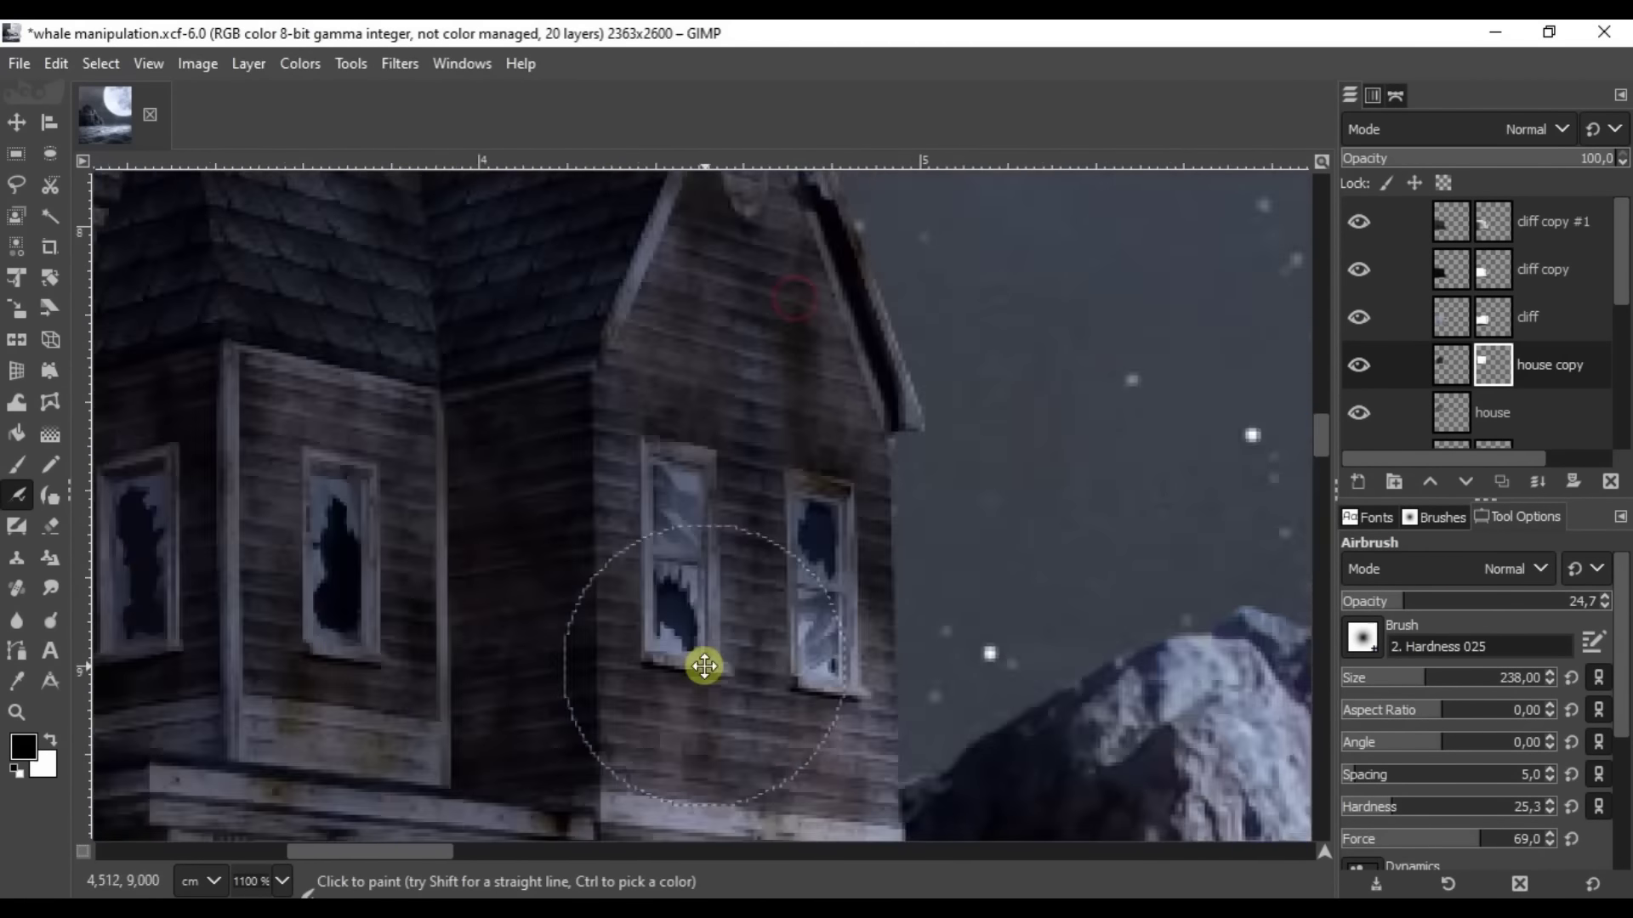
{"action": "scroll", "coordinate": [933, 430], "scroll_direction": "down", "scroll_amount": 4}
{"action": "scroll", "coordinate": [865, 379], "scroll_direction": "up", "scroll_amount": 1}
{"action": "scroll", "coordinate": [864, 379], "scroll_direction": "down", "scroll_amount": 3}
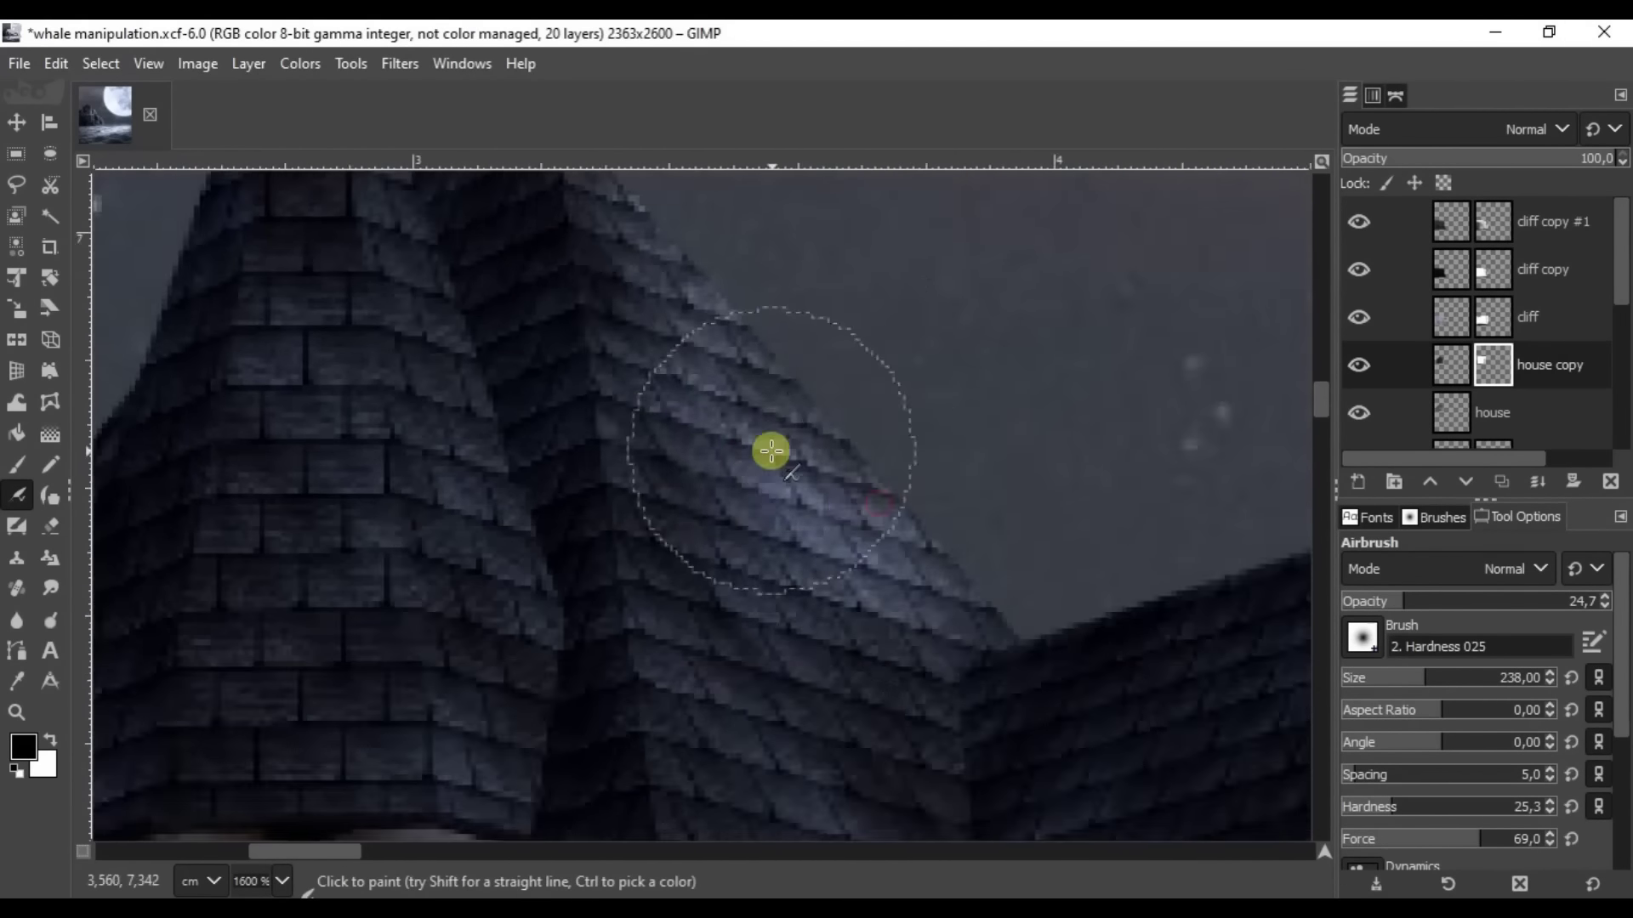
{"action": "scroll", "coordinate": [773, 448], "scroll_direction": "down", "scroll_amount": 2}
{"action": "scroll", "coordinate": [787, 354], "scroll_direction": "up", "scroll_amount": 2}
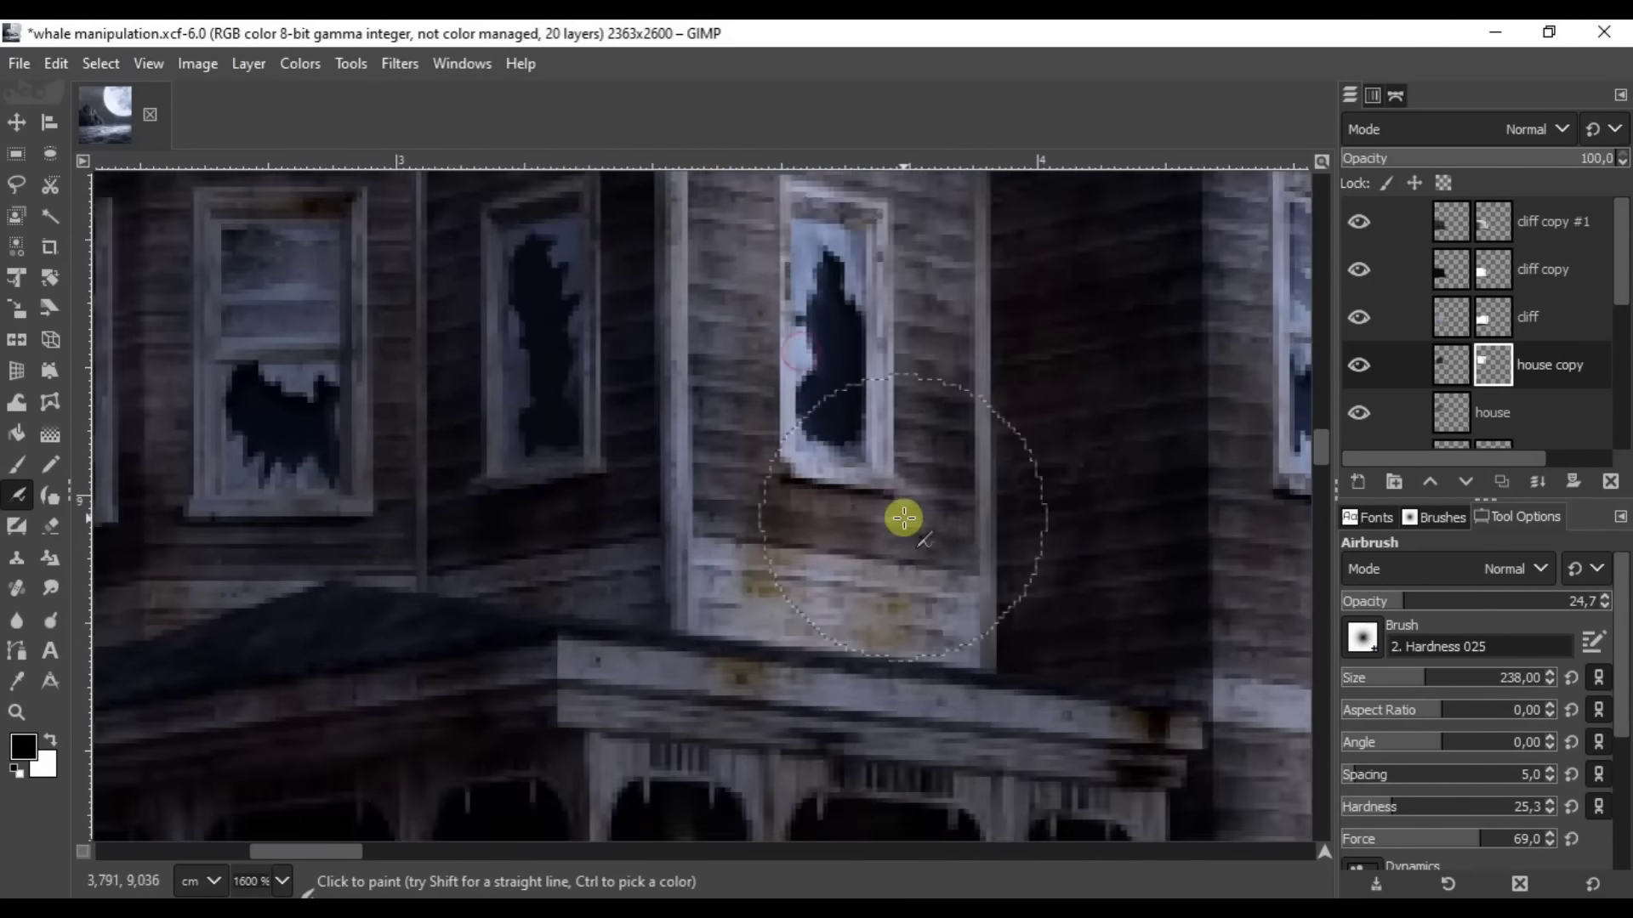
{"action": "scroll", "coordinate": [510, 259], "scroll_direction": "down", "scroll_amount": 1}
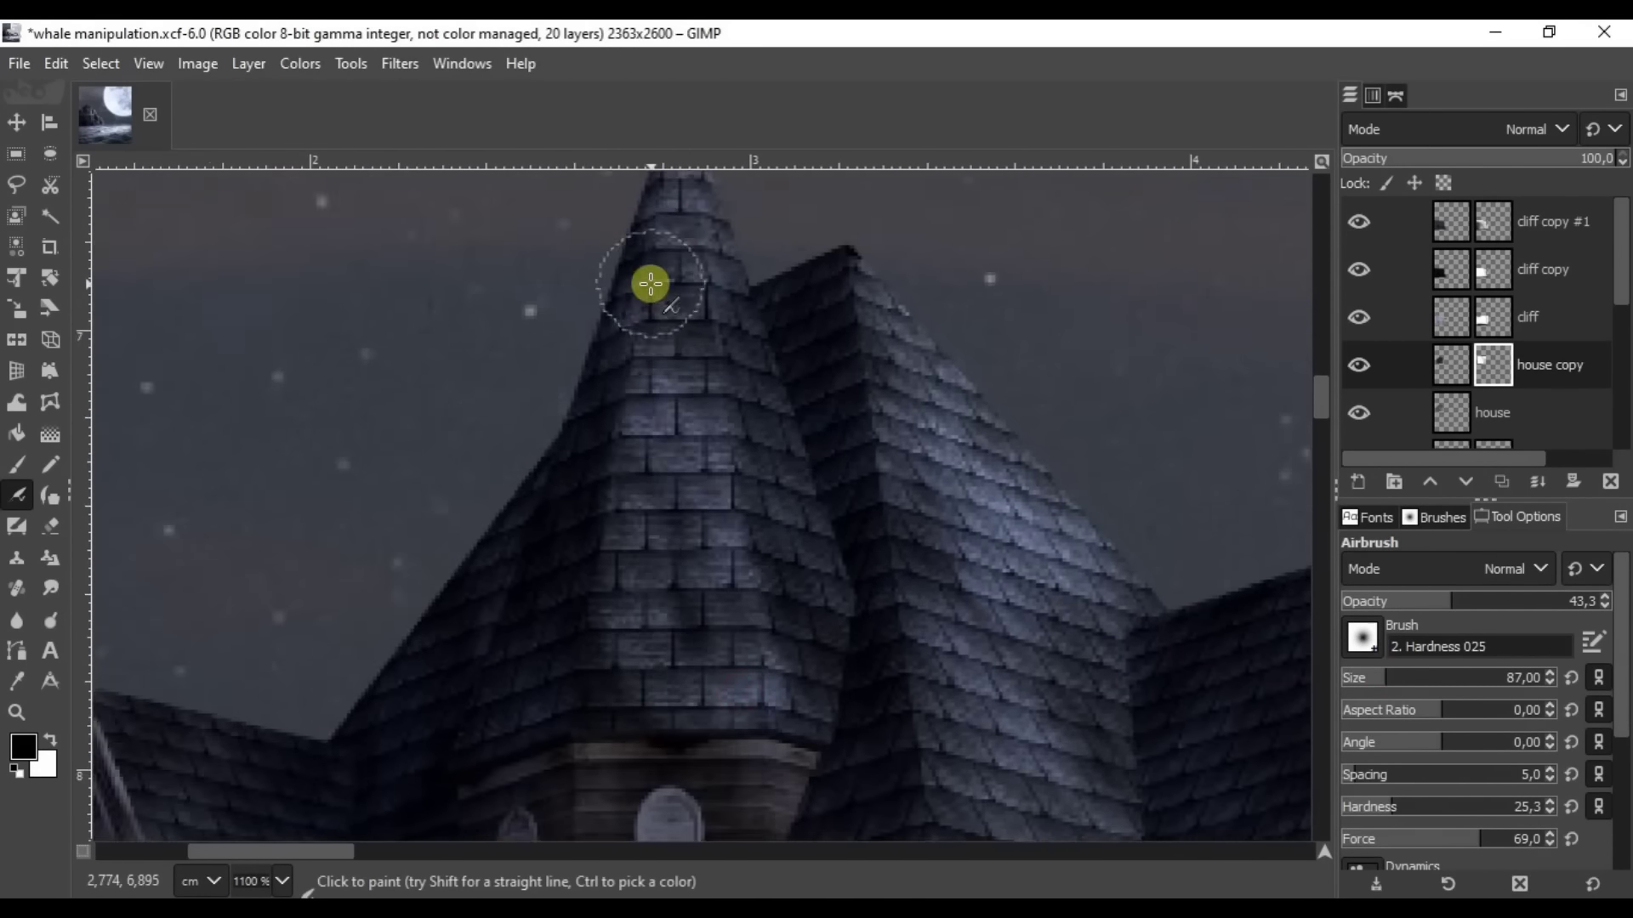
{"action": "scroll", "coordinate": [732, 365], "scroll_direction": "down", "scroll_amount": 3}
{"action": "scroll", "coordinate": [812, 502], "scroll_direction": "up", "scroll_amount": 2}
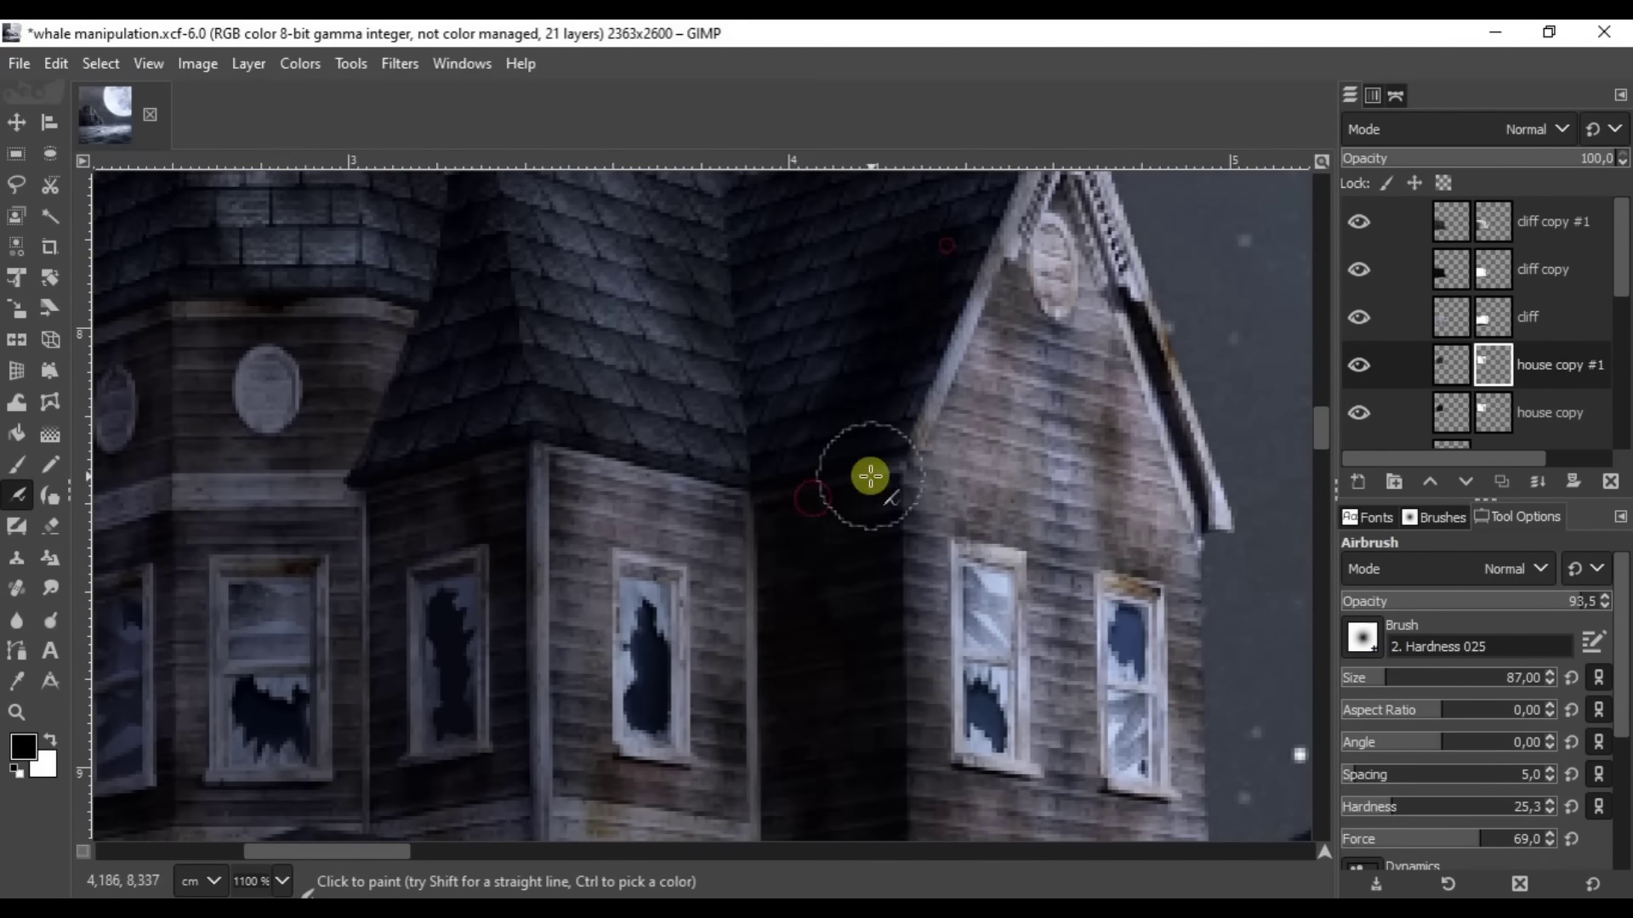
{"action": "scroll", "coordinate": [870, 475], "scroll_direction": "down", "scroll_amount": 1}
{"action": "scroll", "coordinate": [740, 536], "scroll_direction": "left", "scroll_amount": 5}
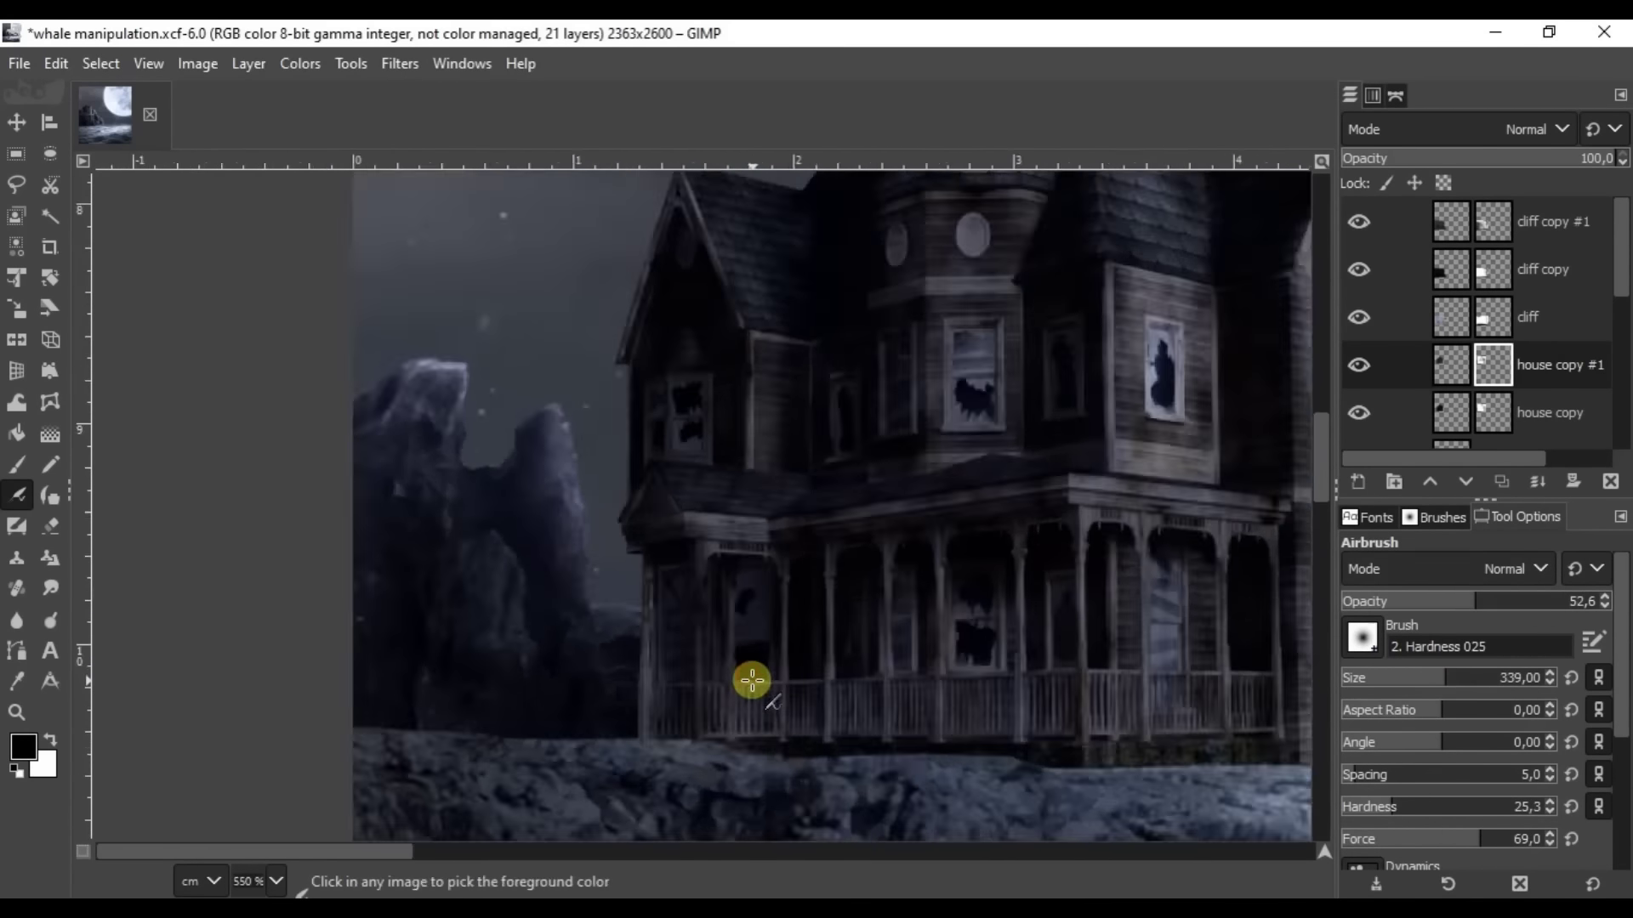
{"action": "scroll", "coordinate": [680, 723], "scroll_direction": "down", "scroll_amount": 1}
{"action": "scroll", "coordinate": [766, 558], "scroll_direction": "down", "scroll_amount": 4}
{"action": "key", "text": "ctrl+s"}
Create a new transparent layer named 'lamp'.
{"action": "key", "text": "ctrl+shift+n"}
{"action": "type", "text": "l"}
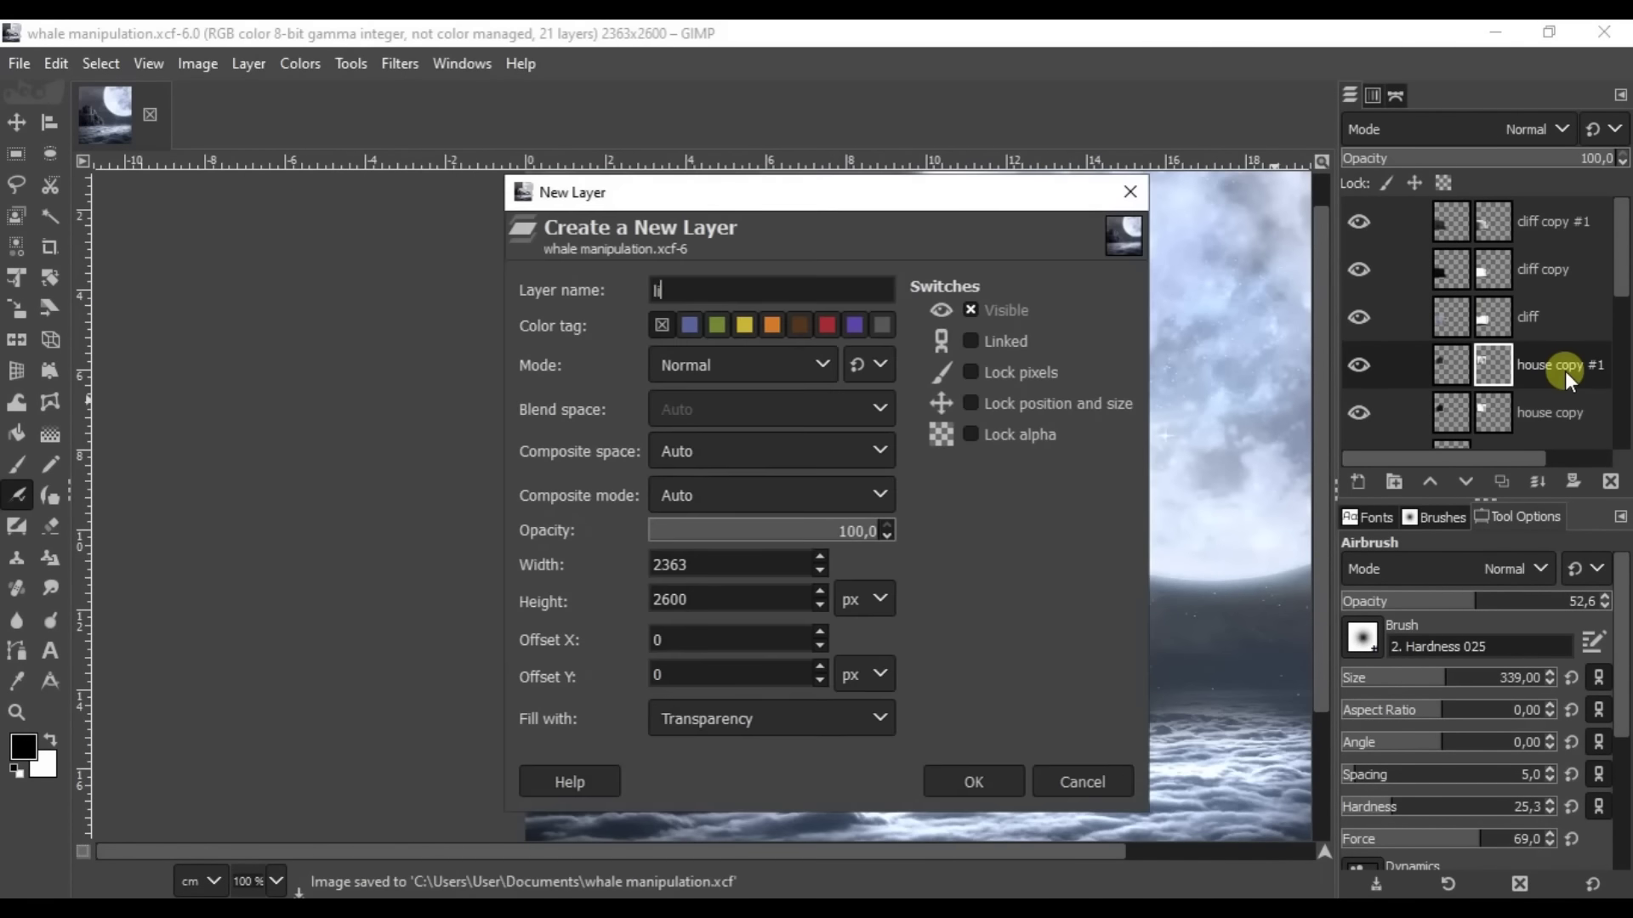
{"action": "key", "text": "BackSpace"}
{"action": "key", "text": "BackSpace"}
{"action": "key", "text": "BackSpace"}
{"action": "type", "text": "amp"}
{"action": "key", "text": "Return"}
Outline the first house windows with the Paths tool.
{"action": "key", "text": "b"}
{"action": "scroll", "coordinate": [703, 485], "scroll_direction": "up", "scroll_amount": 5}
{"action": "scroll", "coordinate": [568, 619], "scroll_direction": "up", "scroll_amount": 3}
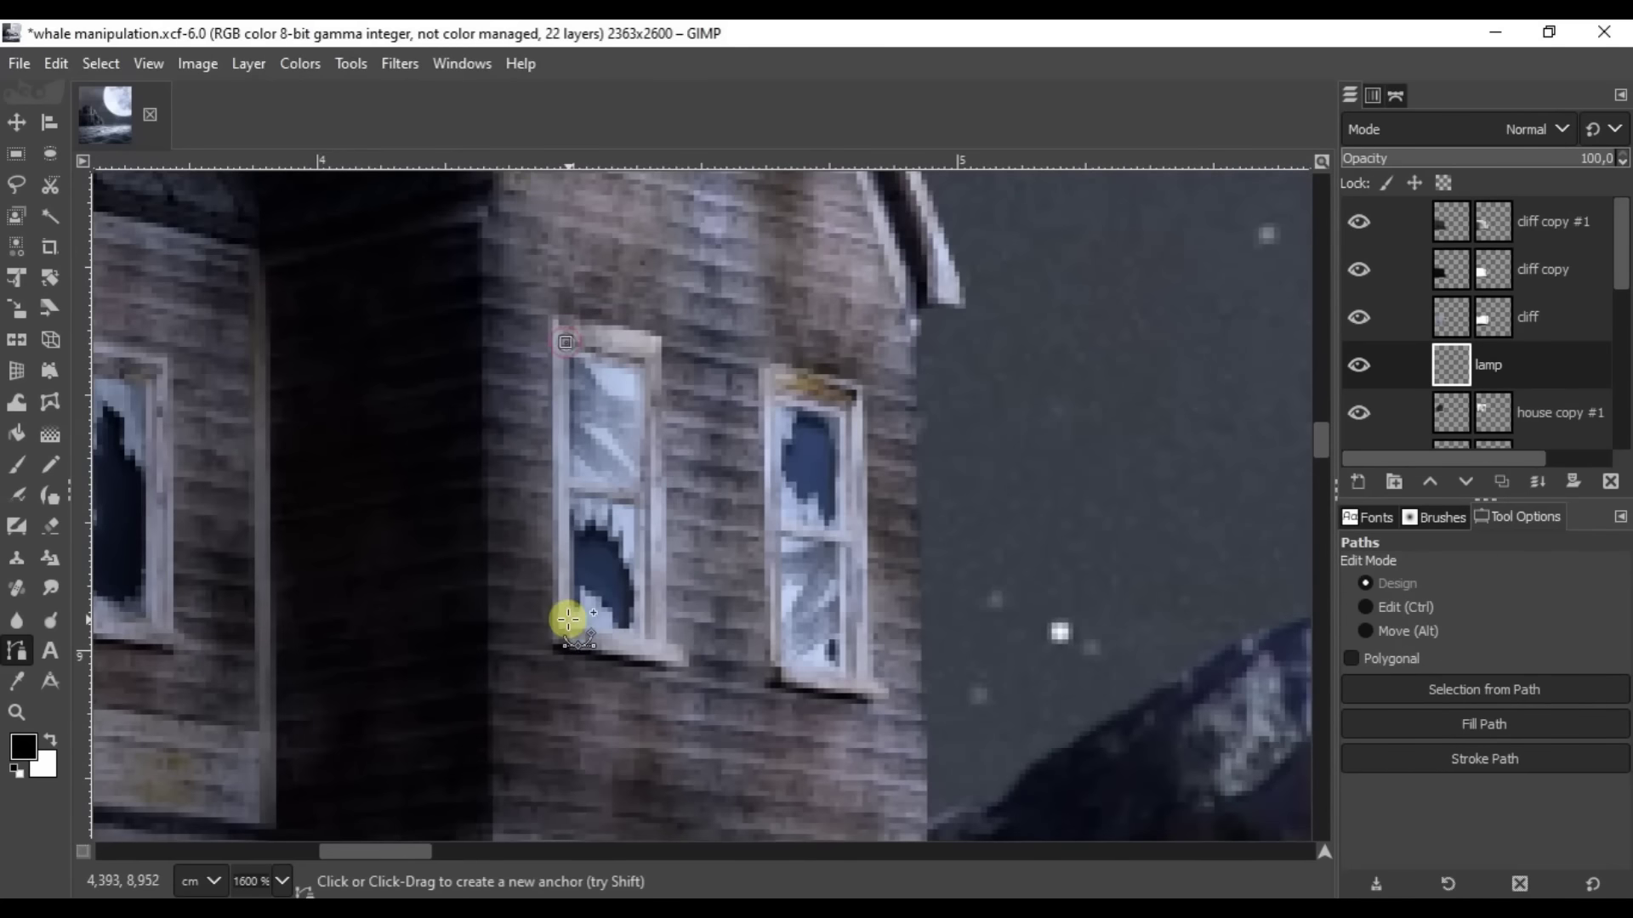
{"action": "left_click", "coordinate": [853, 408]}
{"action": "scroll", "coordinate": [642, 627], "scroll_direction": "left", "scroll_amount": 4}
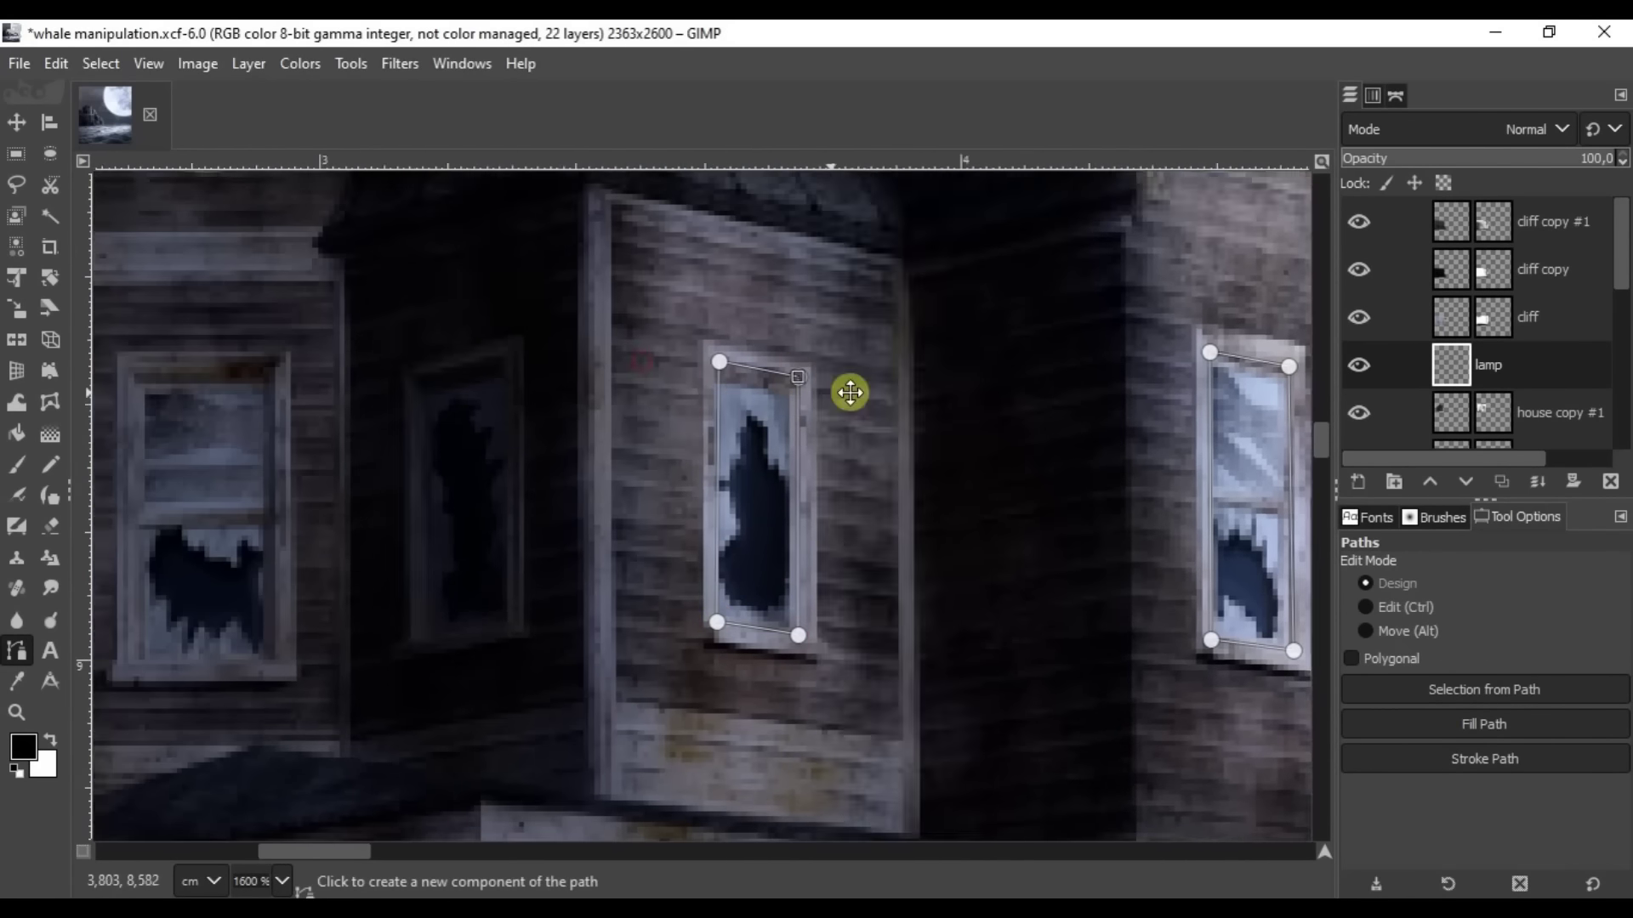
{"action": "scroll", "coordinate": [847, 390], "scroll_direction": "left", "scroll_amount": 3}
{"action": "left_click", "coordinate": [594, 393]}
{"action": "scroll", "coordinate": [595, 394], "scroll_direction": "left", "scroll_amount": 3}
{"action": "left_click", "coordinate": [755, 349]}
{"action": "left_click", "coordinate": [761, 636]}
{"action": "left_click", "coordinate": [629, 637]}
{"action": "left_click", "coordinate": [630, 357]}
{"action": "left_click", "coordinate": [755, 350], "text": "ctrl"}
Outline the remaining windows, including the left and porch windows.
{"action": "scroll", "coordinate": [1131, 365], "scroll_direction": "left", "scroll_amount": 3}
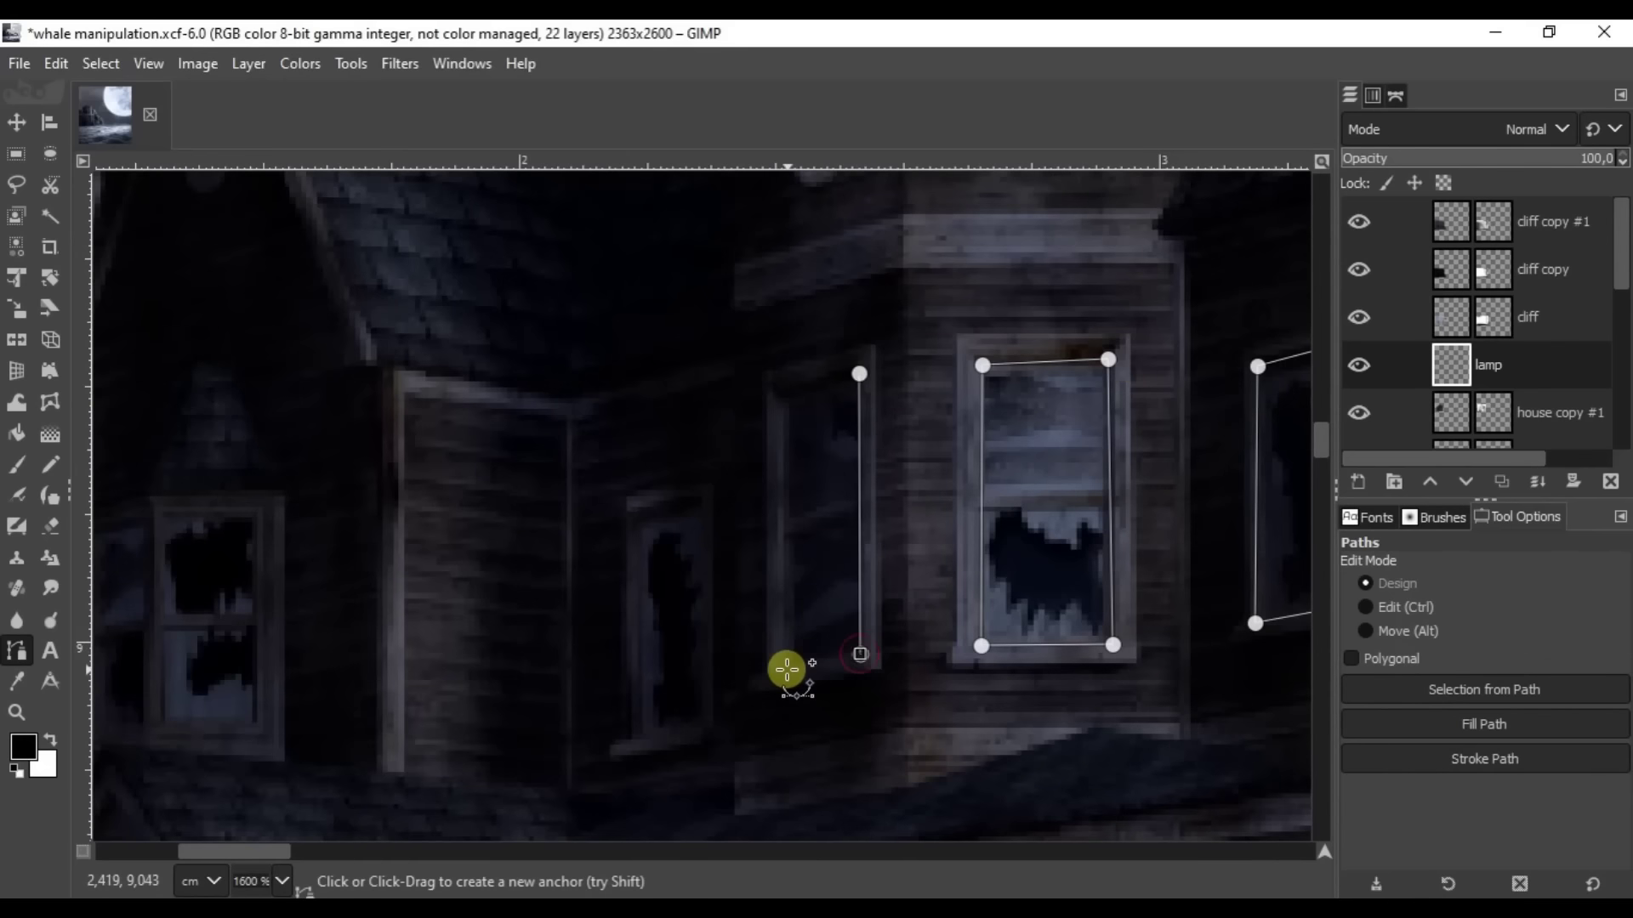
{"action": "left_click", "coordinate": [786, 669]}
{"action": "left_click", "coordinate": [787, 402]}
{"action": "left_click", "coordinate": [860, 374], "text": "ctrl"}
{"action": "scroll", "coordinate": [817, 467], "scroll_direction": "left", "scroll_amount": 1}
{"action": "left_click", "coordinate": [758, 491]}
{"action": "left_click", "coordinate": [820, 468], "text": "ctrl"}
{"action": "scroll", "coordinate": [681, 442], "scroll_direction": "left", "scroll_amount": 2}
{"action": "scroll", "coordinate": [680, 442], "scroll_direction": "down", "scroll_amount": 1}
{"action": "left_click", "coordinate": [662, 426]}
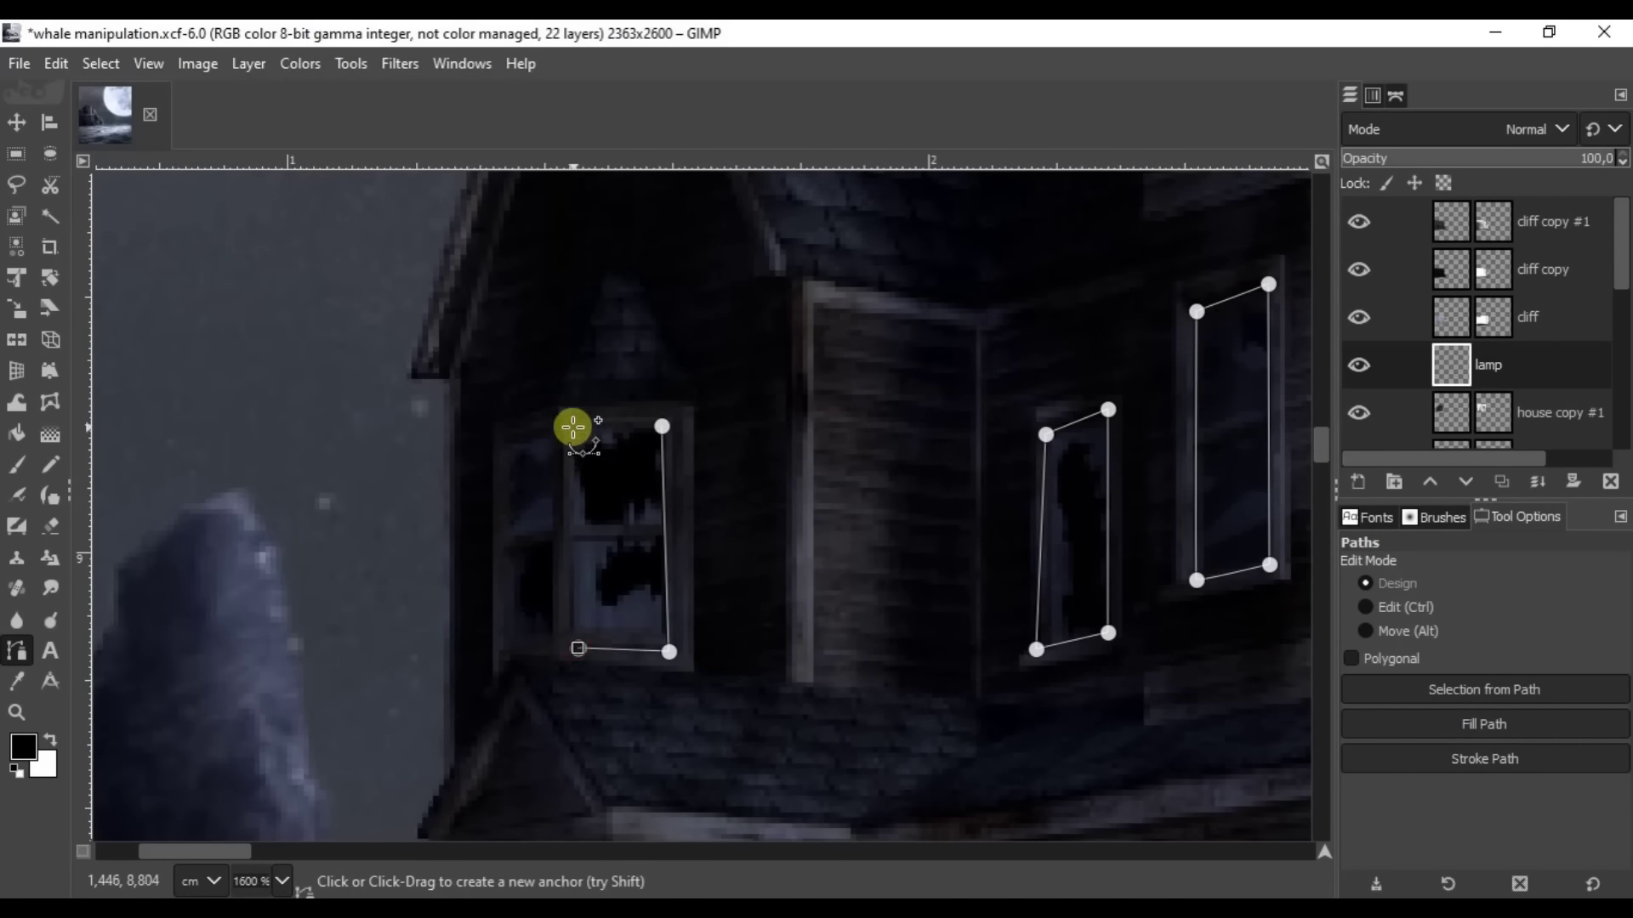
{"action": "scroll", "coordinate": [509, 637], "scroll_direction": "down", "scroll_amount": 4, "text": "ctrl"}
{"action": "scroll", "coordinate": [741, 676], "scroll_direction": "up", "scroll_amount": 3, "text": "ctrl"}
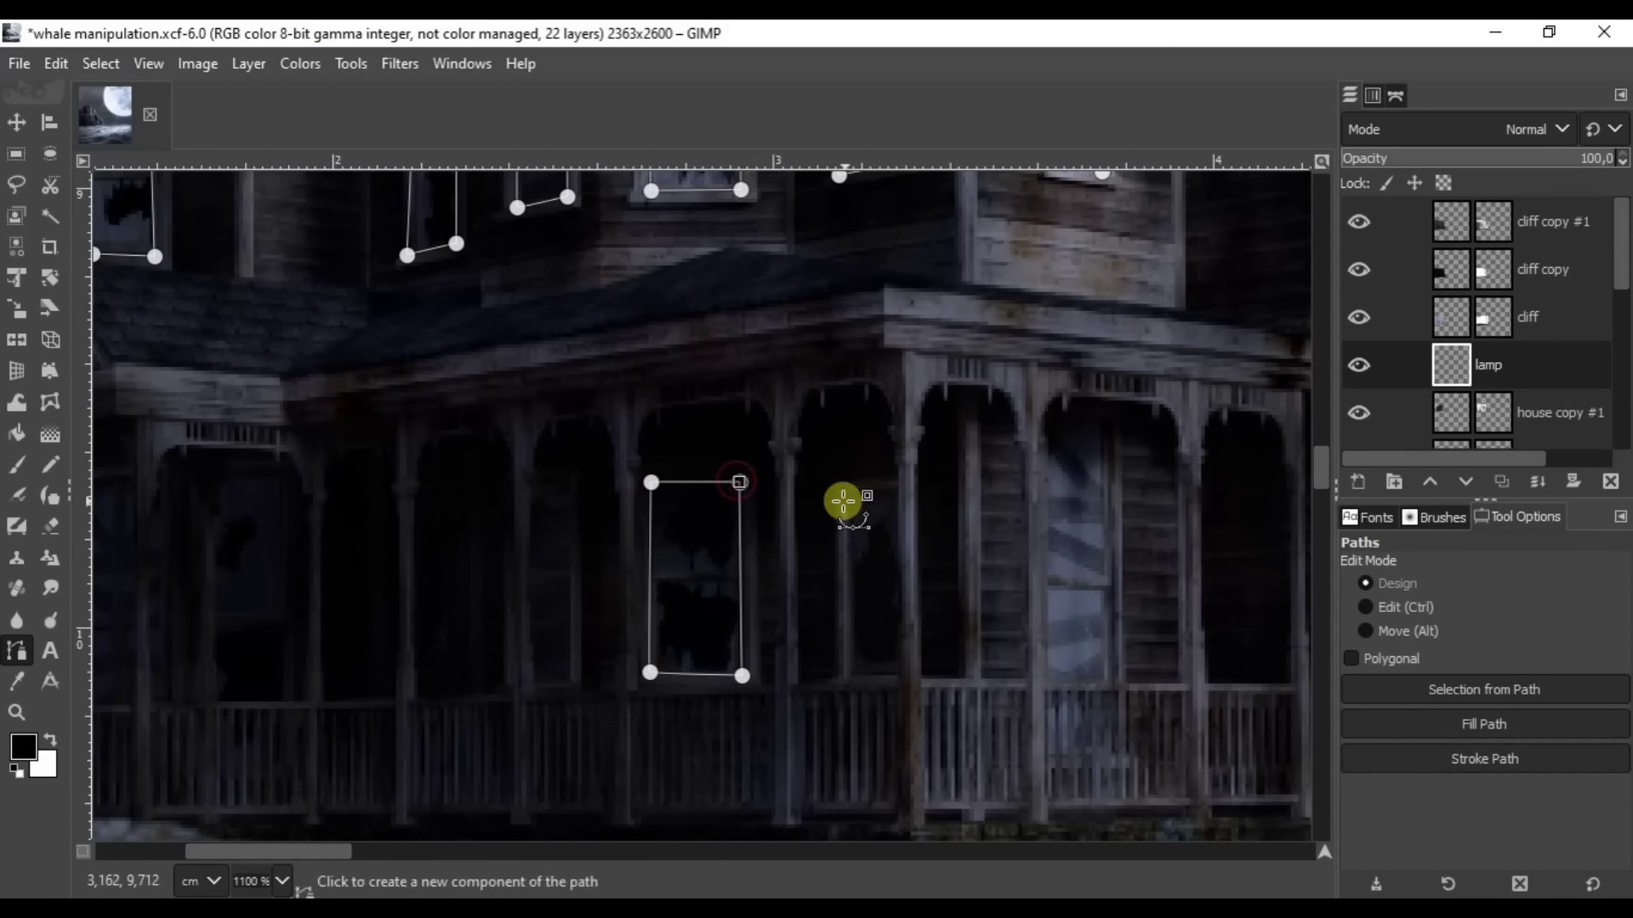
{"action": "left_click", "coordinate": [854, 499], "text": "ctrl"}
{"action": "scroll", "coordinate": [791, 408], "scroll_direction": "right", "scroll_amount": 5}
{"action": "scroll", "coordinate": [732, 318], "scroll_direction": "down", "scroll_amount": 1}
{"action": "scroll", "coordinate": [766, 417], "scroll_direction": "left", "scroll_amount": 8}
{"action": "scroll", "coordinate": [734, 509], "scroll_direction": "up", "scroll_amount": 1}
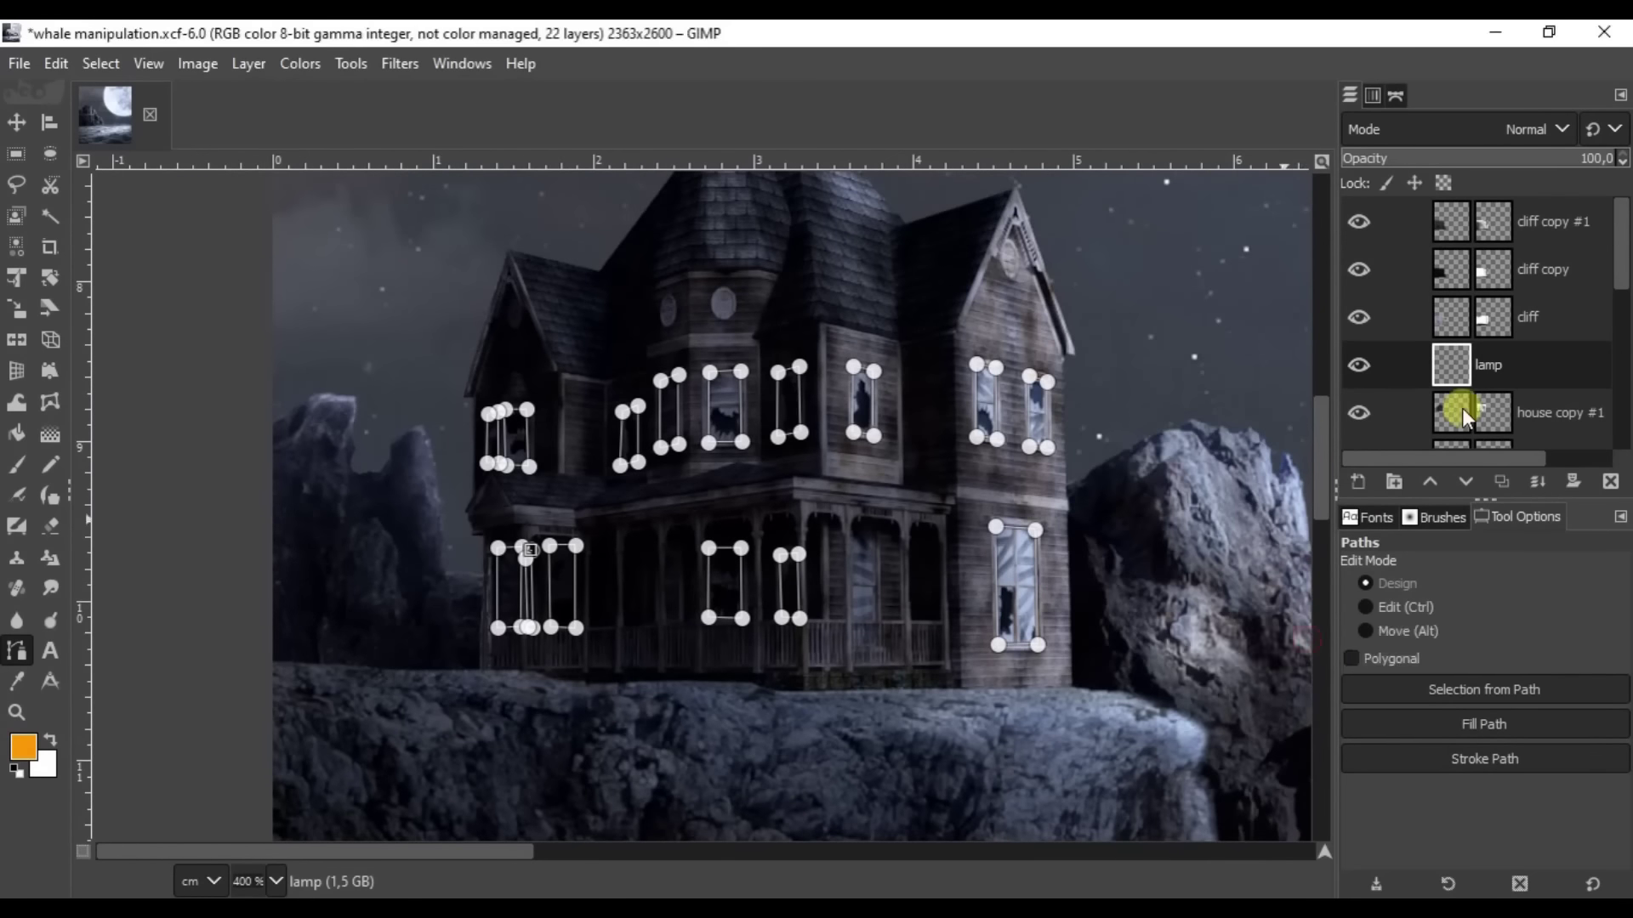
Select the orange windows on the lamp layer and pick a darker orange airbrush colour.
{"action": "left_click", "coordinate": [16, 123]}
{"action": "right_click", "coordinate": [1488, 364]}
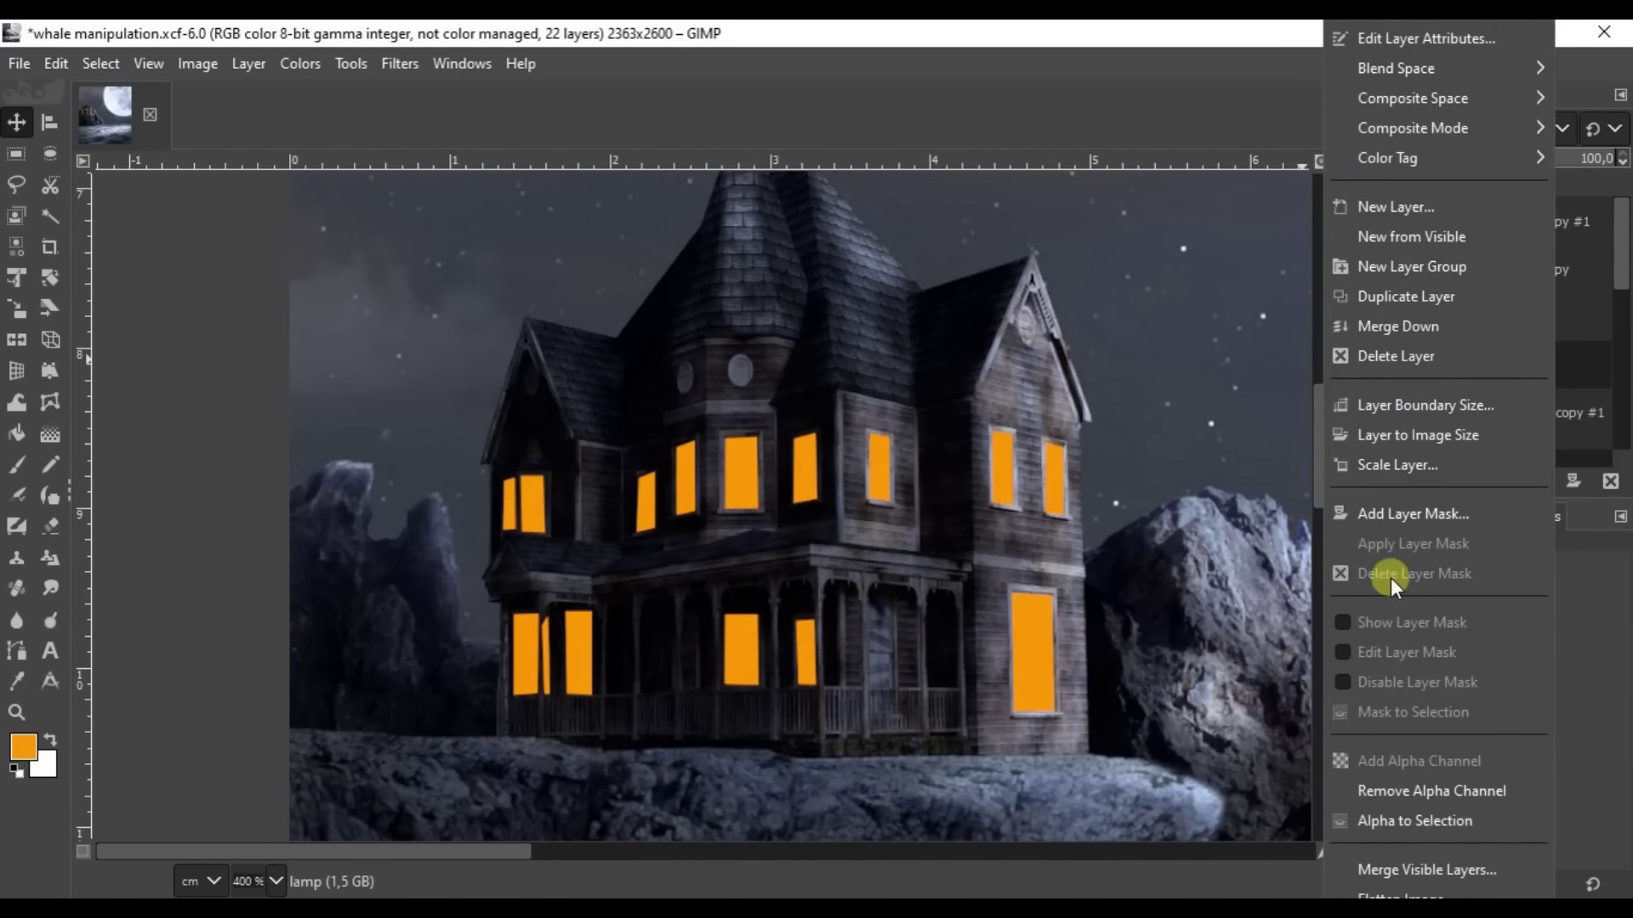
{"action": "left_click", "coordinate": [1403, 820]}
{"action": "key", "text": "a"}
{"action": "left_click", "coordinate": [23, 747]}
{"action": "left_click", "coordinate": [1186, 369]}
{"action": "left_click", "coordinate": [1301, 634]}
Airbrush deeper orange tones into the glowing windows.
{"action": "scroll", "coordinate": [1054, 267], "scroll_direction": "up", "scroll_amount": 3}
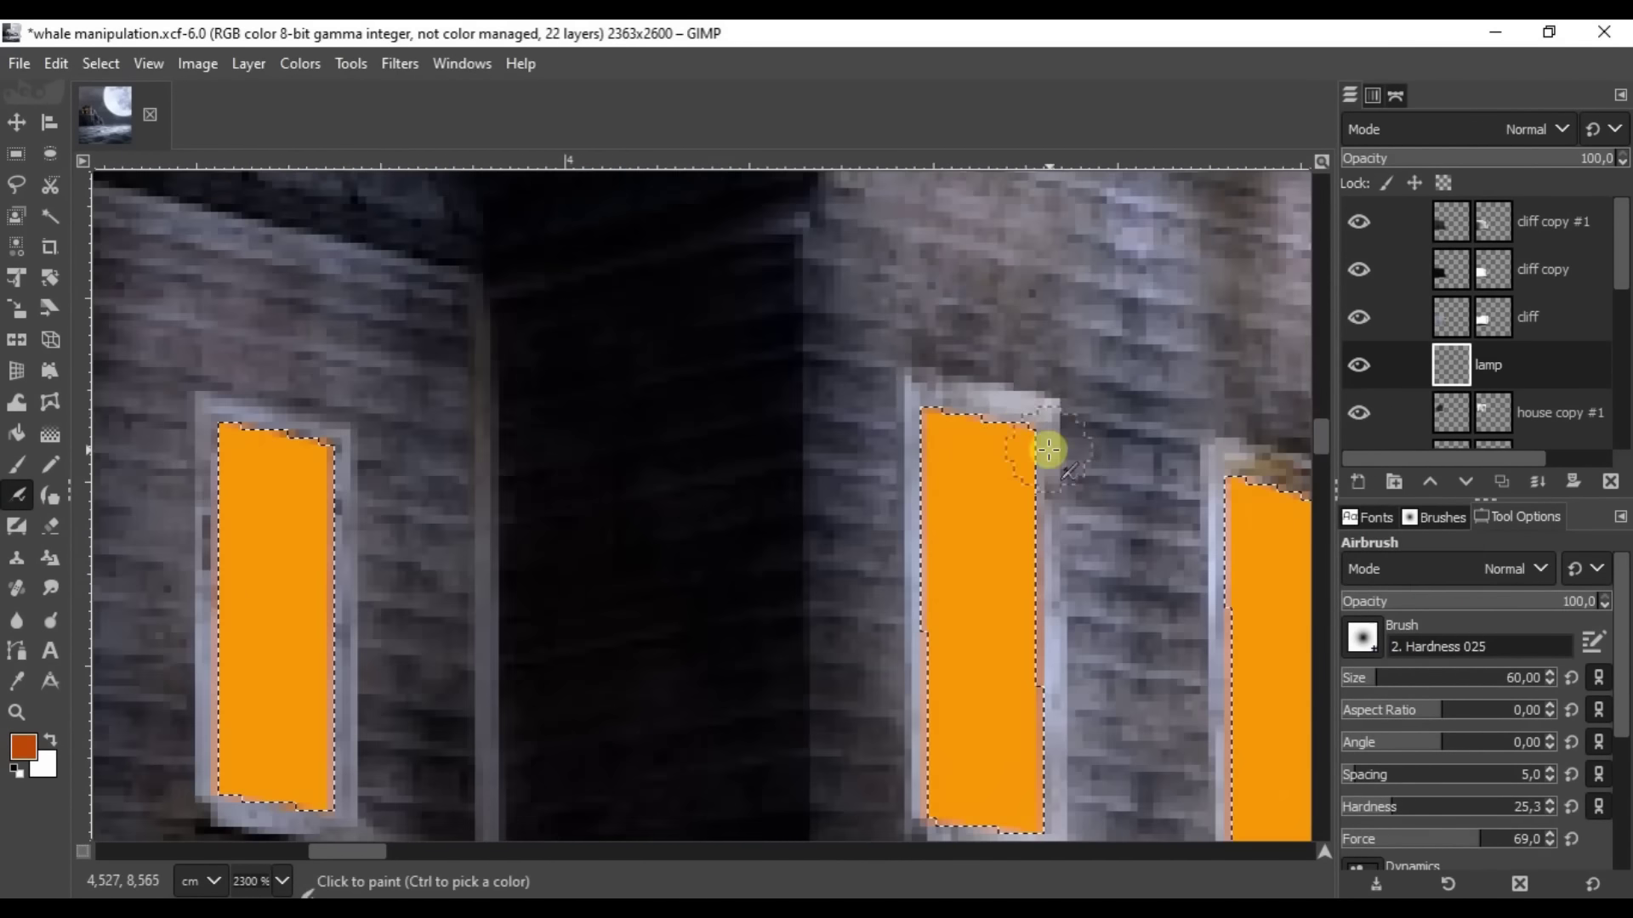
{"action": "scroll", "coordinate": [1182, 518], "scroll_direction": "down", "scroll_amount": 2}
{"action": "scroll", "coordinate": [1157, 572], "scroll_direction": "down", "scroll_amount": 1}
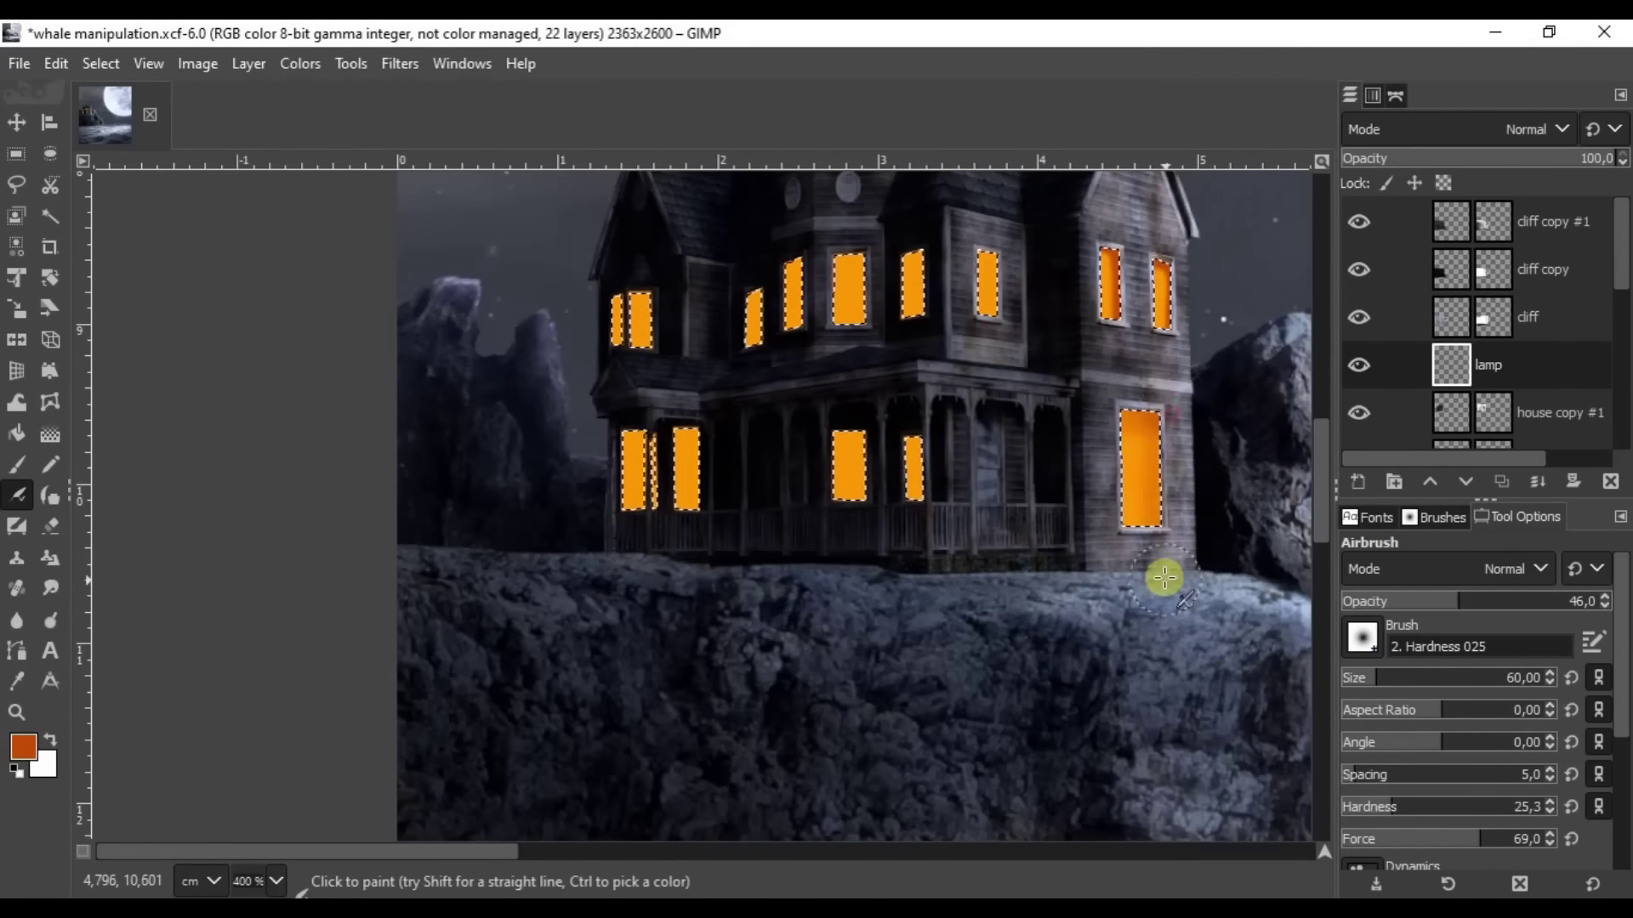
{"action": "scroll", "coordinate": [913, 368], "scroll_direction": "up", "scroll_amount": 4}
{"action": "scroll", "coordinate": [707, 375], "scroll_direction": "down", "scroll_amount": 1}
{"action": "scroll", "coordinate": [706, 375], "scroll_direction": "down", "scroll_amount": 3}
{"action": "scroll", "coordinate": [748, 420], "scroll_direction": "up", "scroll_amount": 1}
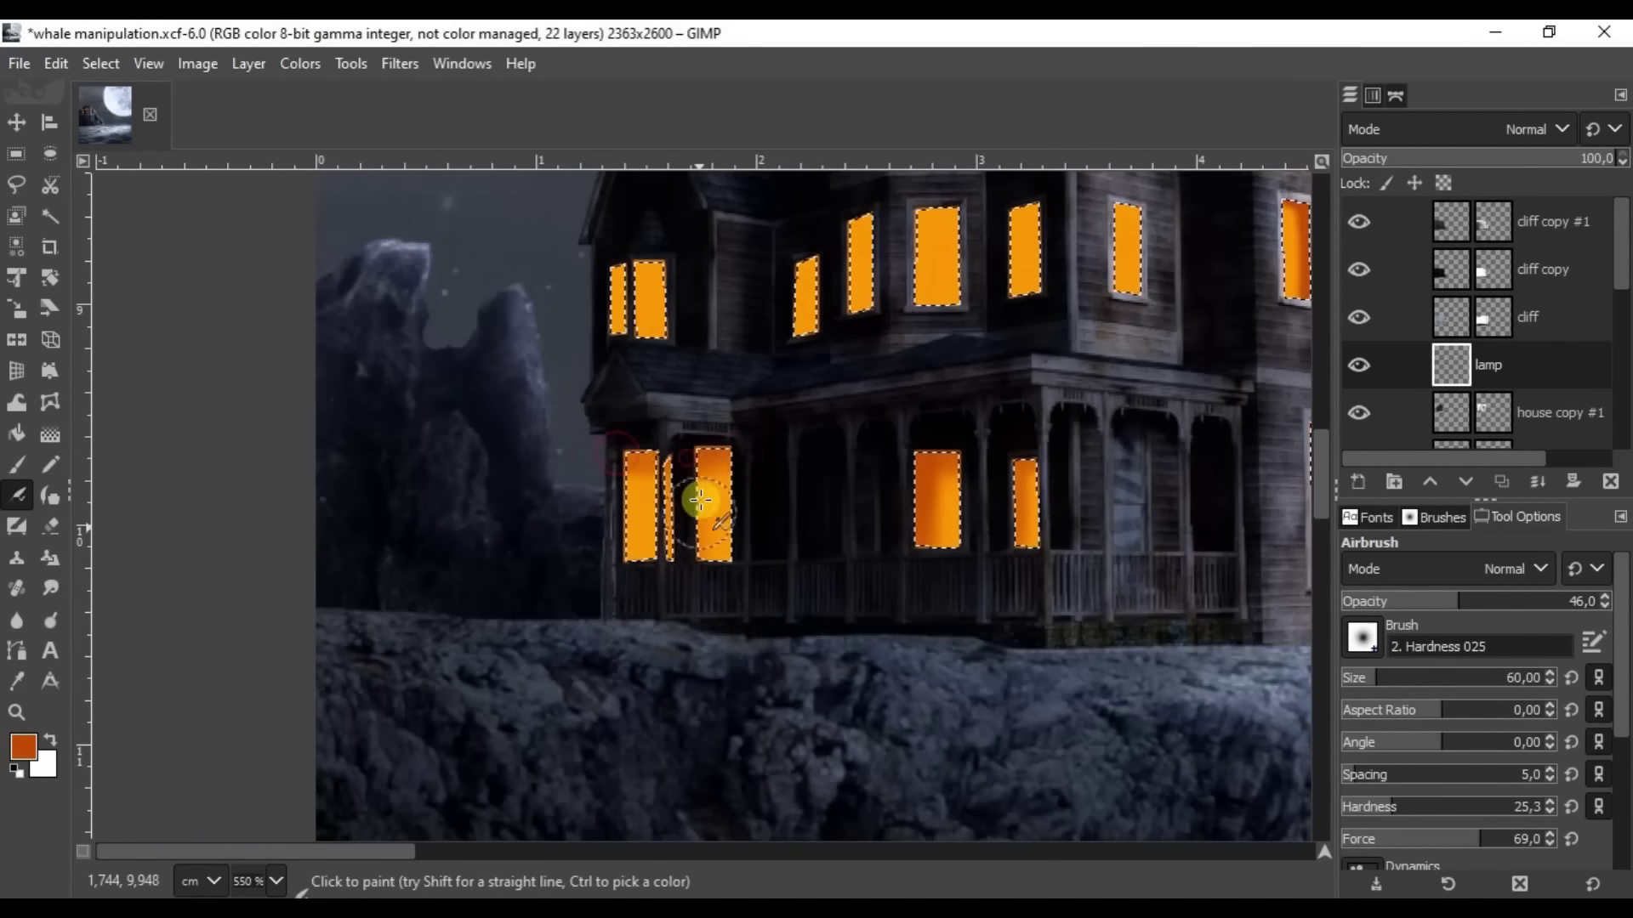
{"action": "scroll", "coordinate": [681, 474], "scroll_direction": "up", "scroll_amount": 1}
{"action": "scroll", "coordinate": [692, 430], "scroll_direction": "up", "scroll_amount": 2}
{"action": "scroll", "coordinate": [634, 491], "scroll_direction": "down", "scroll_amount": 3}
{"action": "scroll", "coordinate": [765, 462], "scroll_direction": "up", "scroll_amount": 3}
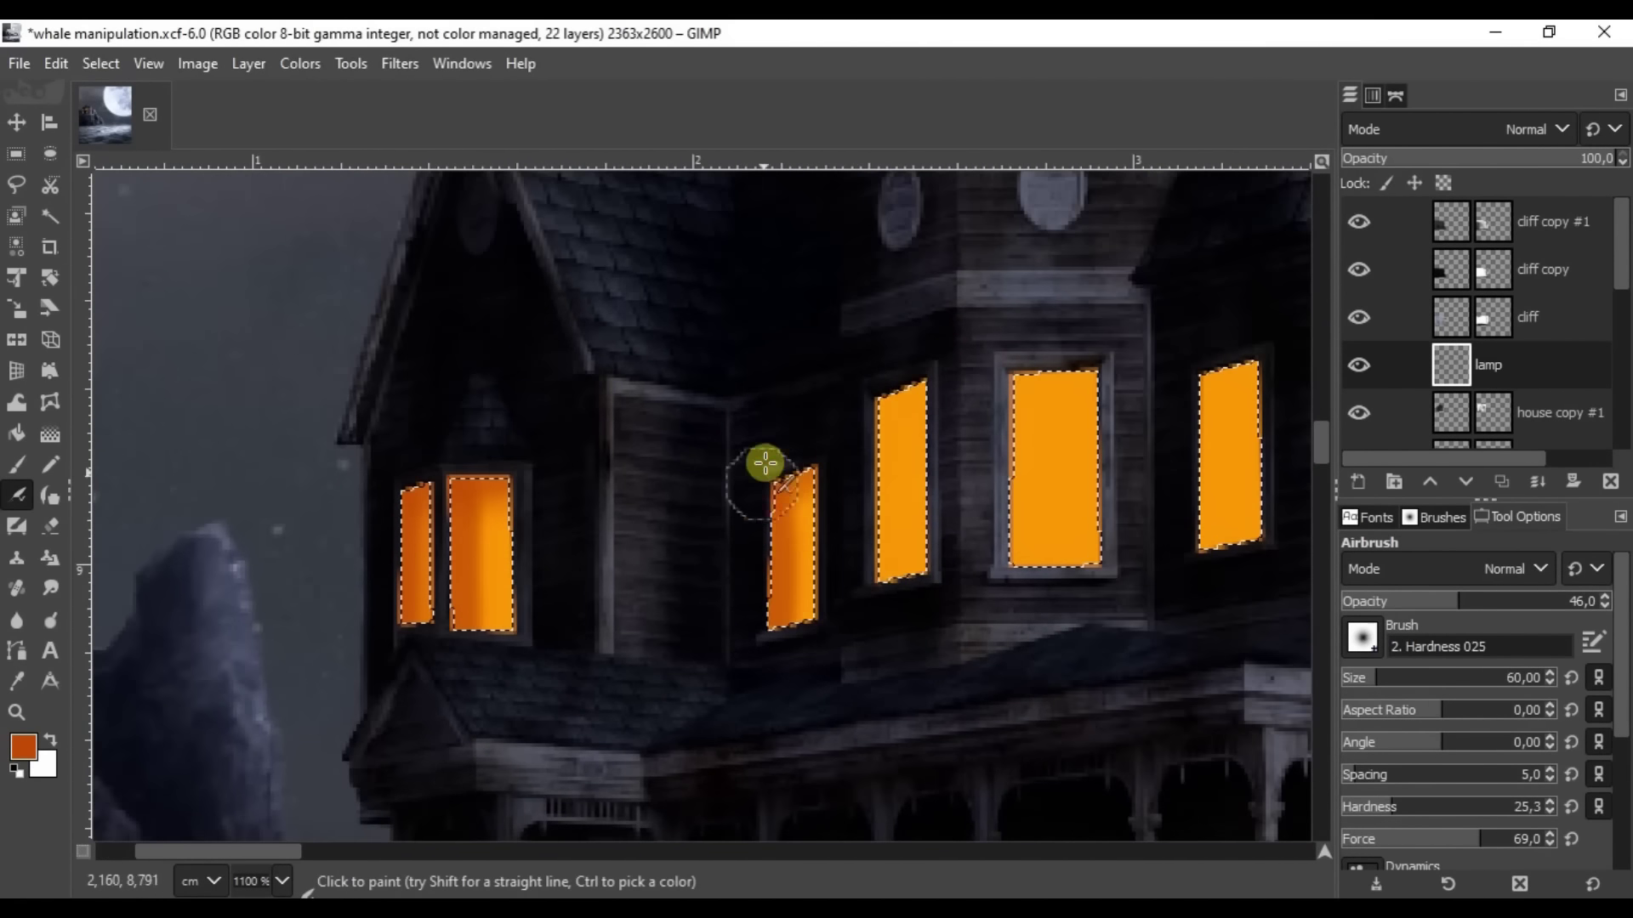
{"action": "scroll", "coordinate": [1098, 371], "scroll_direction": "right", "scroll_amount": 5}
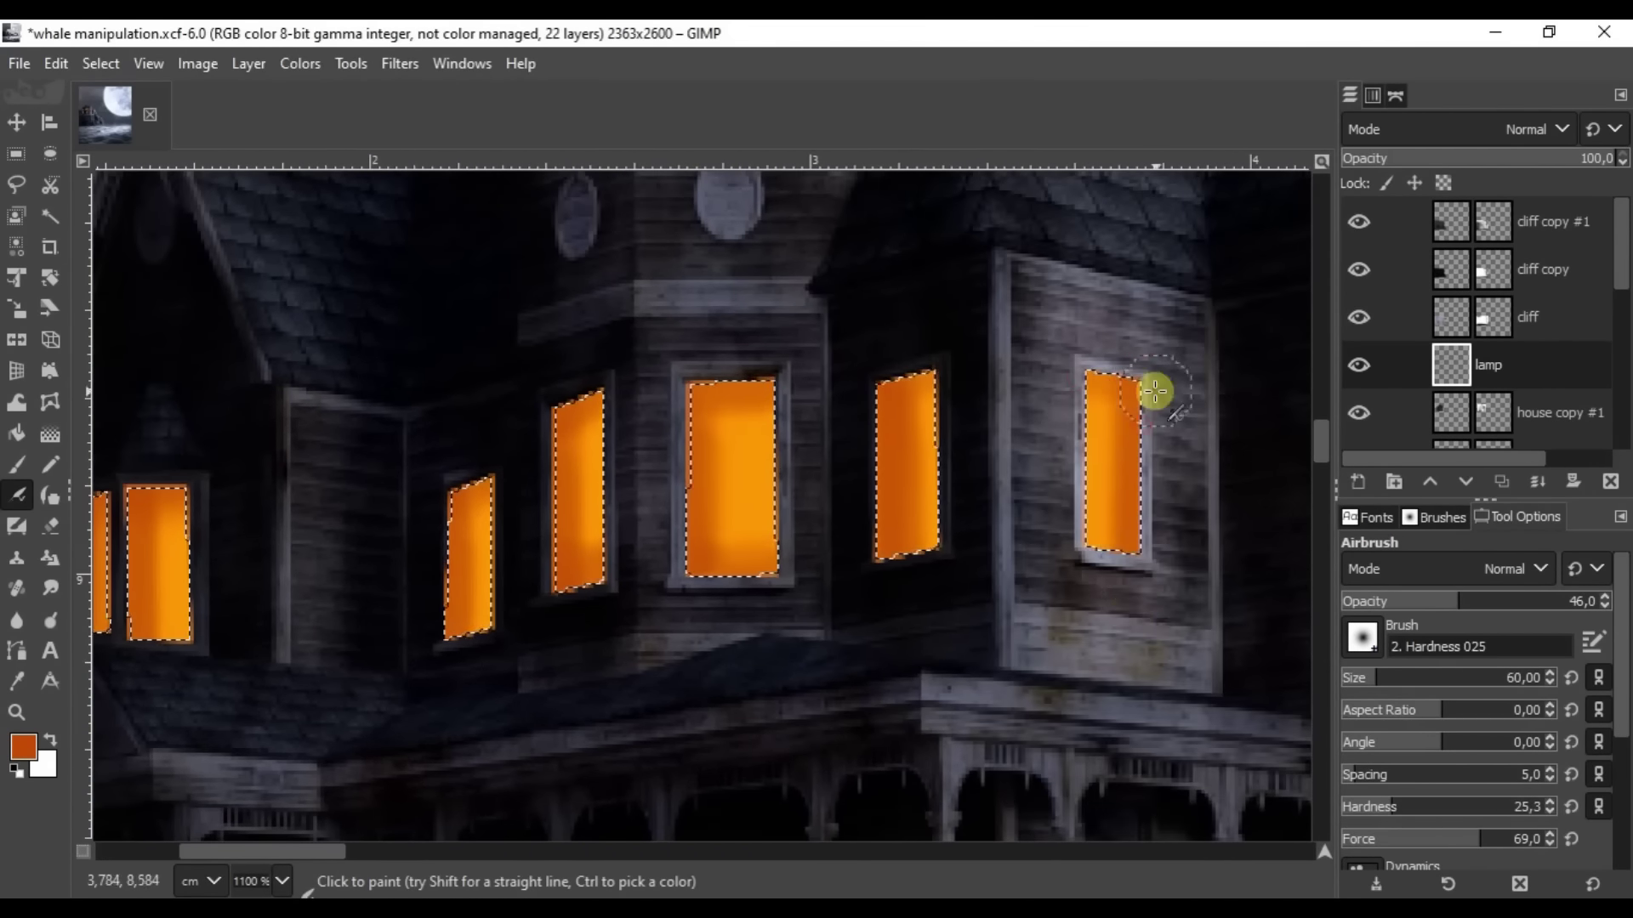
{"action": "scroll", "coordinate": [1154, 391], "scroll_direction": "down", "scroll_amount": 5}
{"action": "scroll", "coordinate": [944, 330], "scroll_direction": "down", "scroll_amount": 2}
Create a new layer named 'window'.
{"action": "key", "text": "m"}
{"action": "key", "text": "shift+ctrl+n"}
{"action": "type", "text": "windw"}
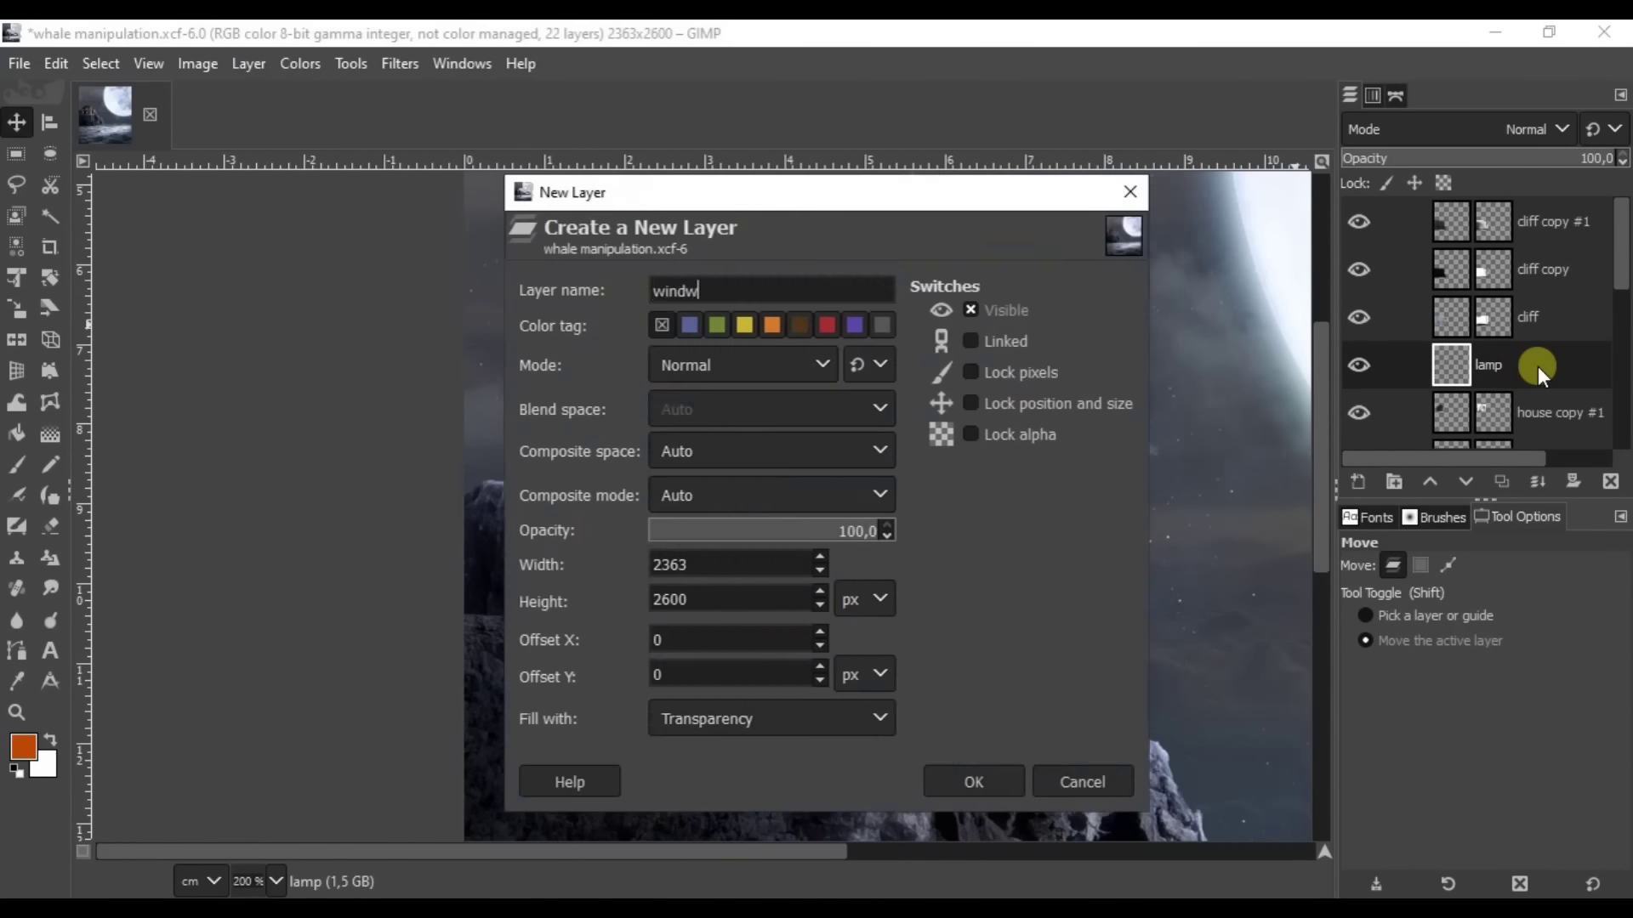
{"action": "key", "text": "BackSpace"}
{"action": "type", "text": "ow"}
{"action": "key", "text": "Return"}
Load the lamp layer's alpha as a selection and paint dark brown crossbars over the windows.
{"action": "key", "text": "p"}
{"action": "scroll", "coordinate": [473, 693], "scroll_direction": "up", "scroll_amount": 5}
{"action": "right_click", "coordinate": [1447, 415]}
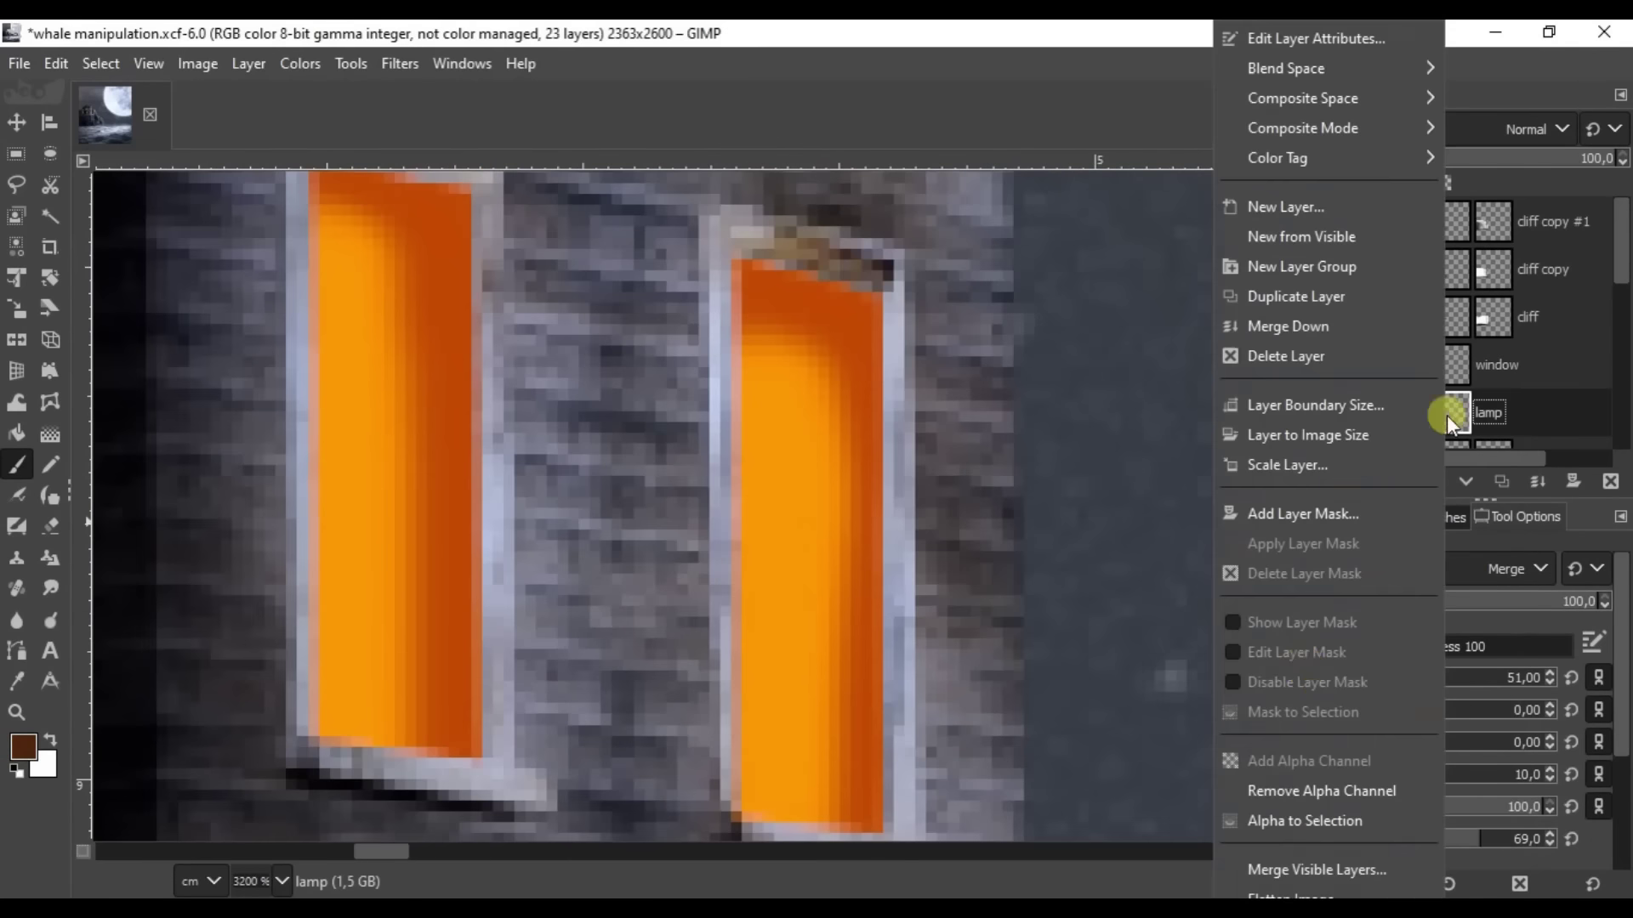
{"action": "left_click", "coordinate": [1304, 820]}
{"action": "scroll", "coordinate": [816, 321], "scroll_direction": "down", "scroll_amount": 1}
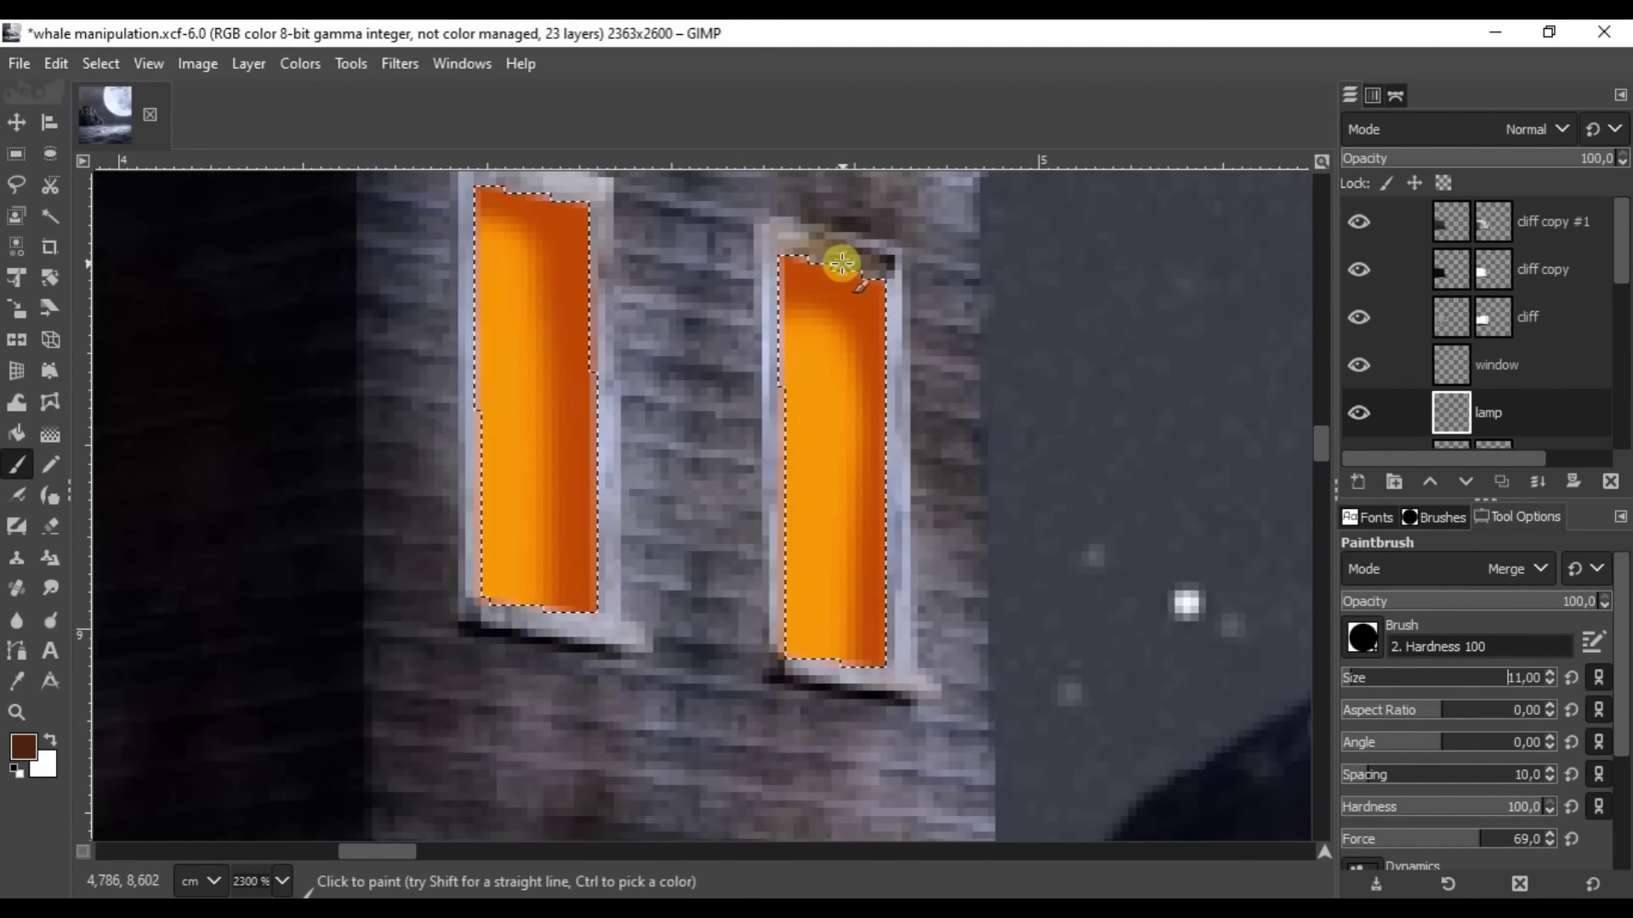
{"action": "scroll", "coordinate": [1049, 430], "scroll_direction": "down", "scroll_amount": 2}
{"action": "scroll", "coordinate": [616, 459], "scroll_direction": "up", "scroll_amount": 2}
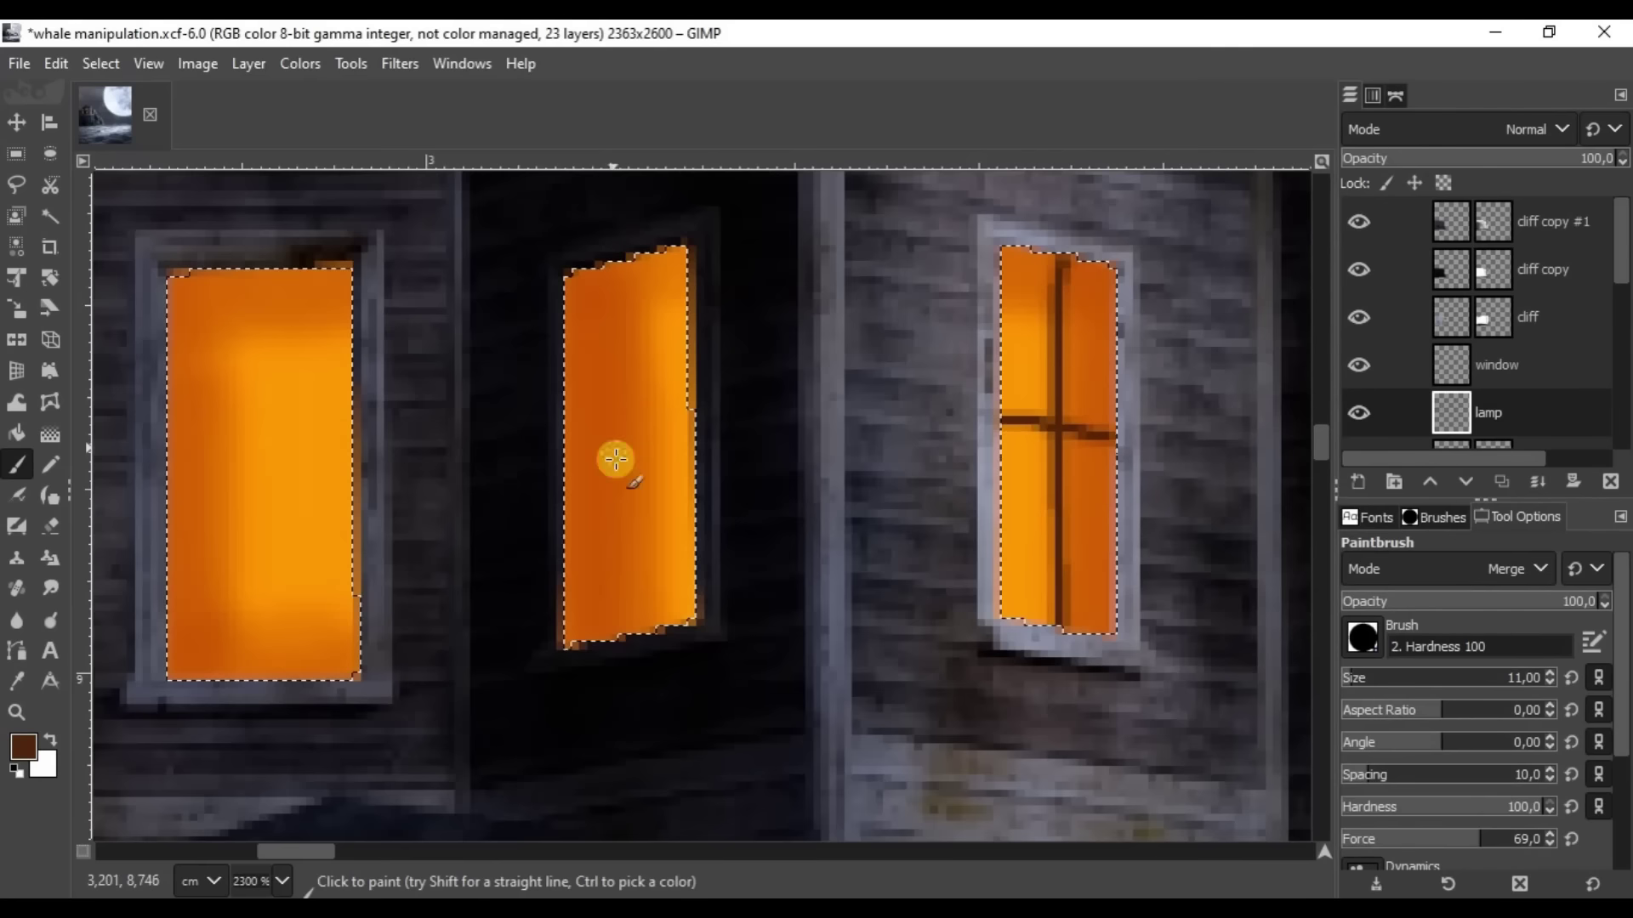
{"action": "scroll", "coordinate": [687, 416], "scroll_direction": "left", "scroll_amount": 3}
{"action": "scroll", "coordinate": [701, 310], "scroll_direction": "left", "scroll_amount": 2}
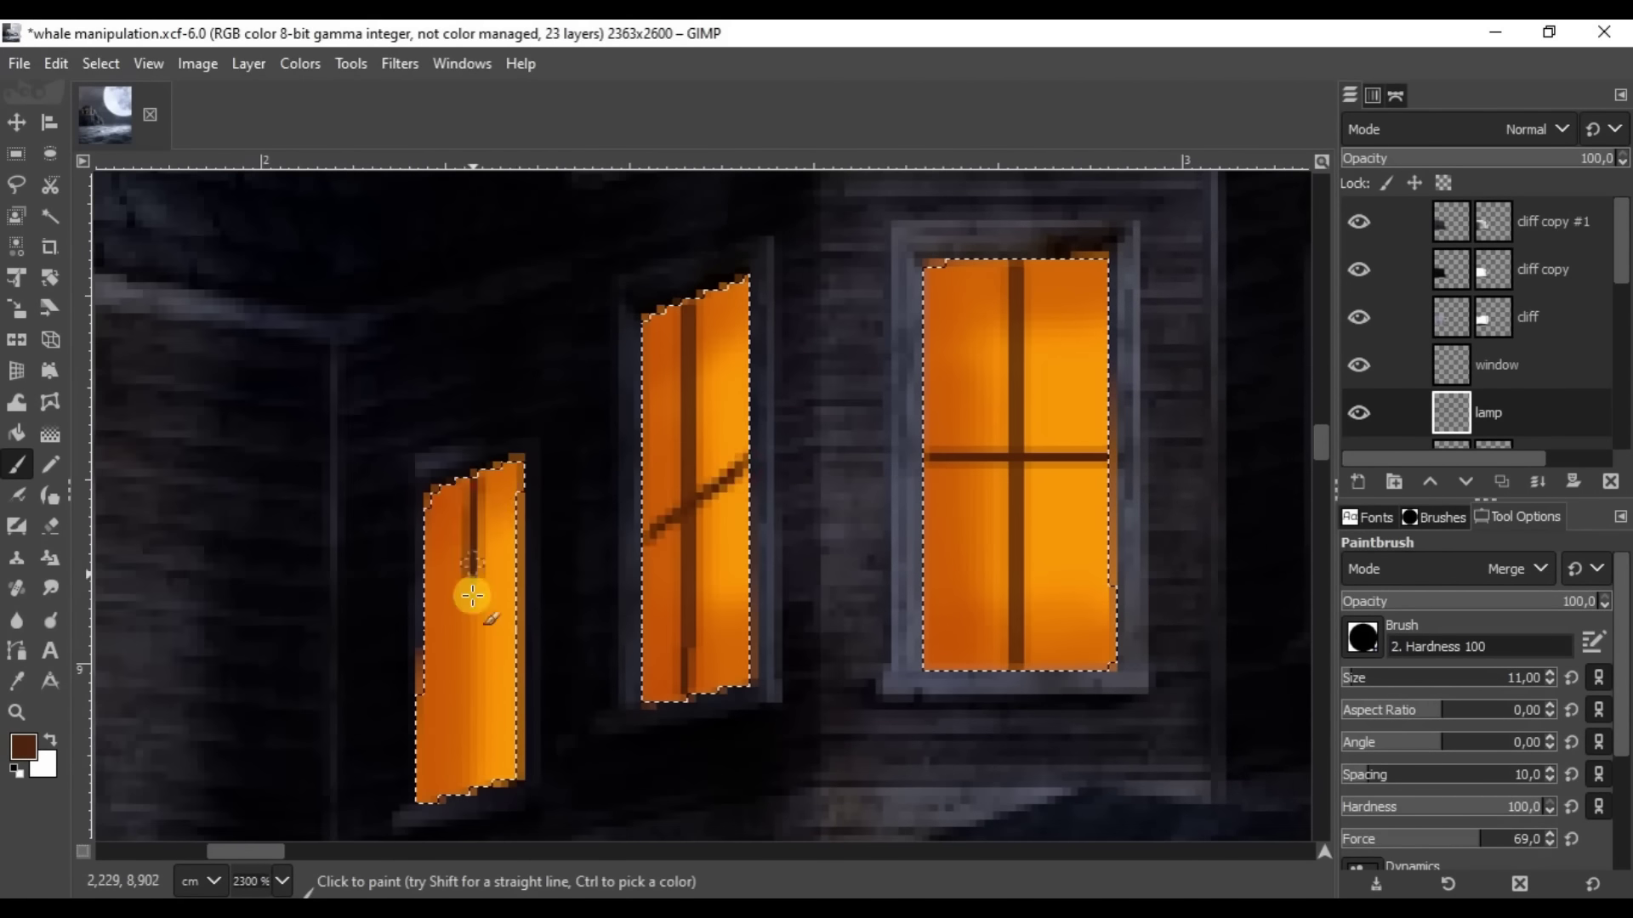
{"action": "scroll", "coordinate": [857, 410], "scroll_direction": "left", "scroll_amount": 5}
{"action": "scroll", "coordinate": [723, 281], "scroll_direction": "down", "scroll_amount": 5}
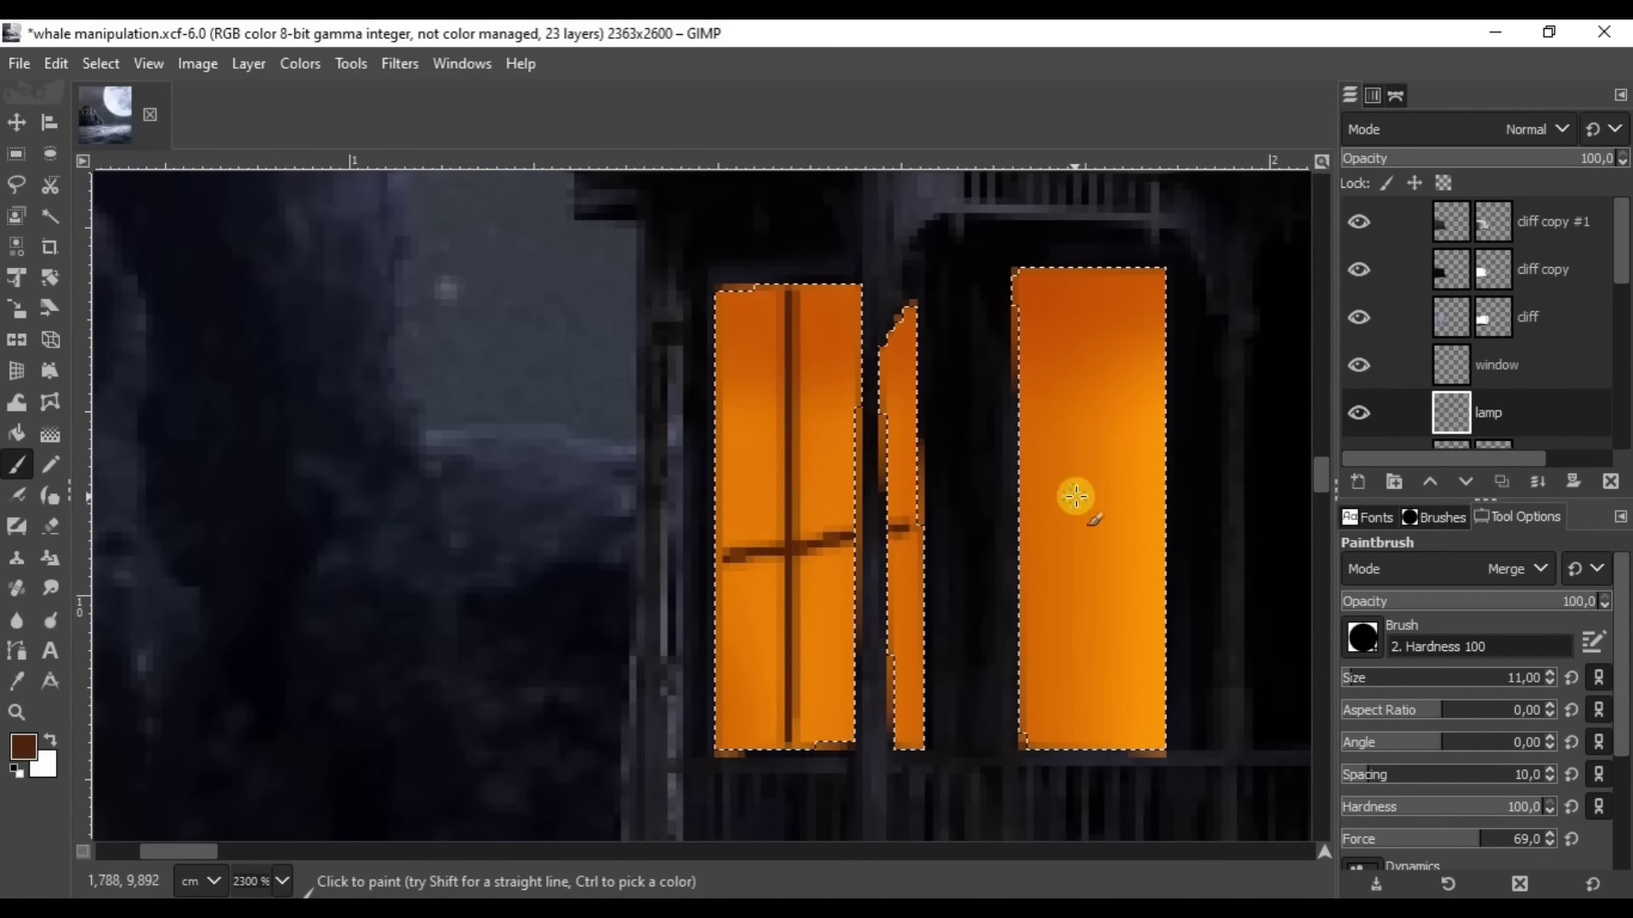
{"action": "scroll", "coordinate": [1076, 498], "scroll_direction": "down", "scroll_amount": 5}
{"action": "scroll", "coordinate": [729, 444], "scroll_direction": "up", "scroll_amount": 3}
{"action": "scroll", "coordinate": [965, 784], "scroll_direction": "up", "scroll_amount": 1}
Convert the image to 16-bit integer precision and save the composite.
{"action": "scroll", "coordinate": [622, 468], "scroll_direction": "down", "scroll_amount": 1}
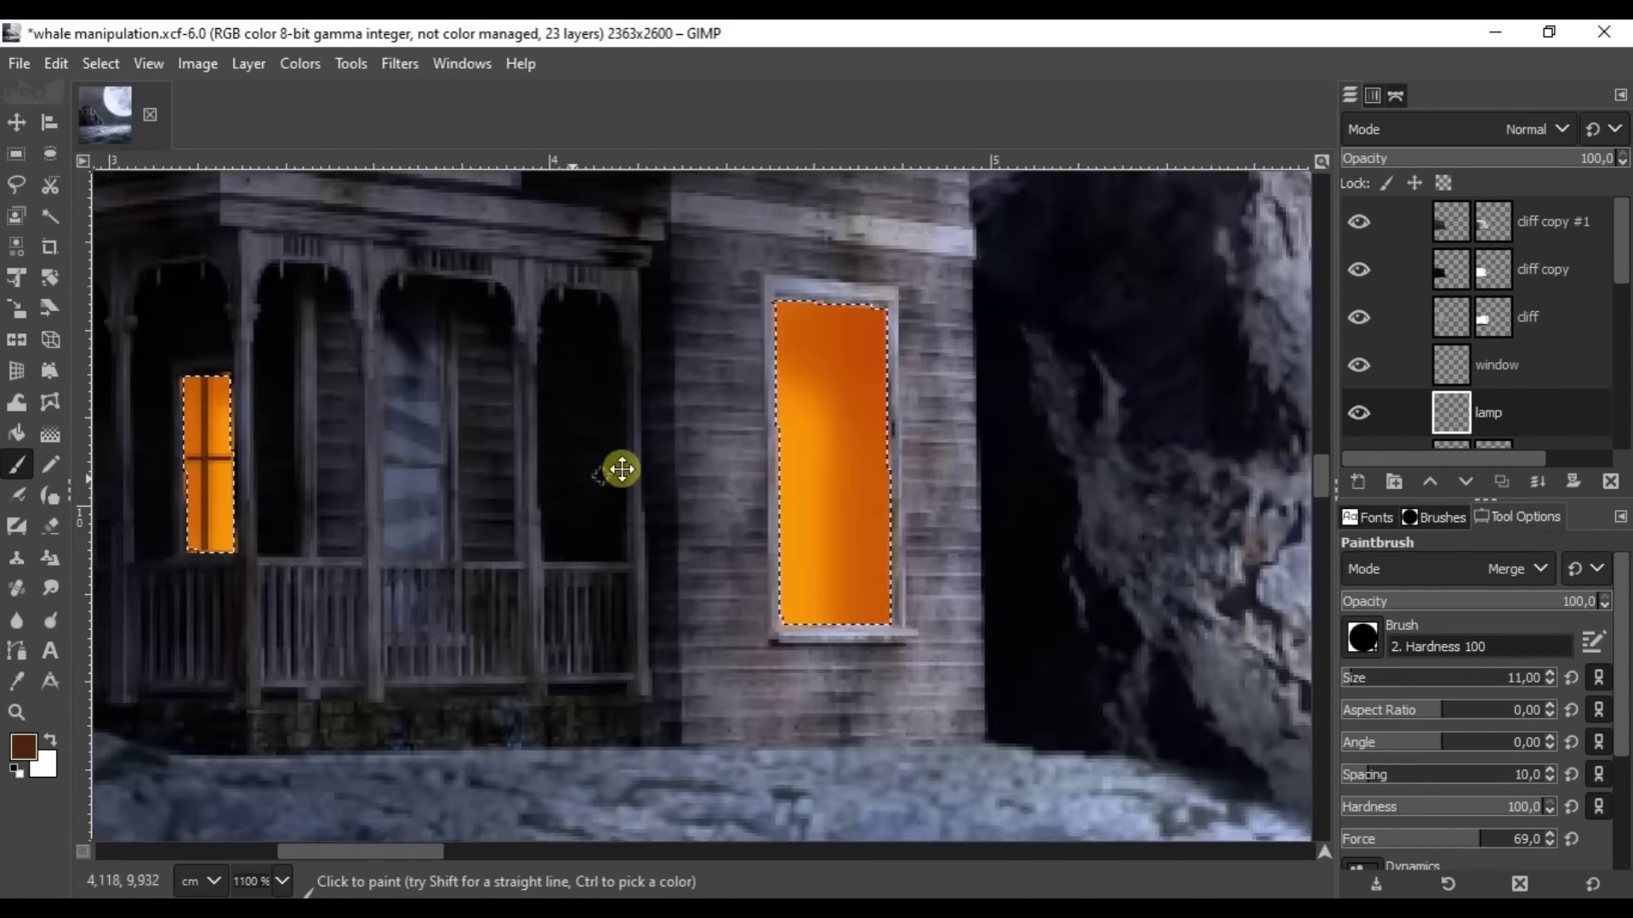
{"action": "scroll", "coordinate": [622, 469], "scroll_direction": "down", "scroll_amount": 6}
{"action": "key", "text": "m"}
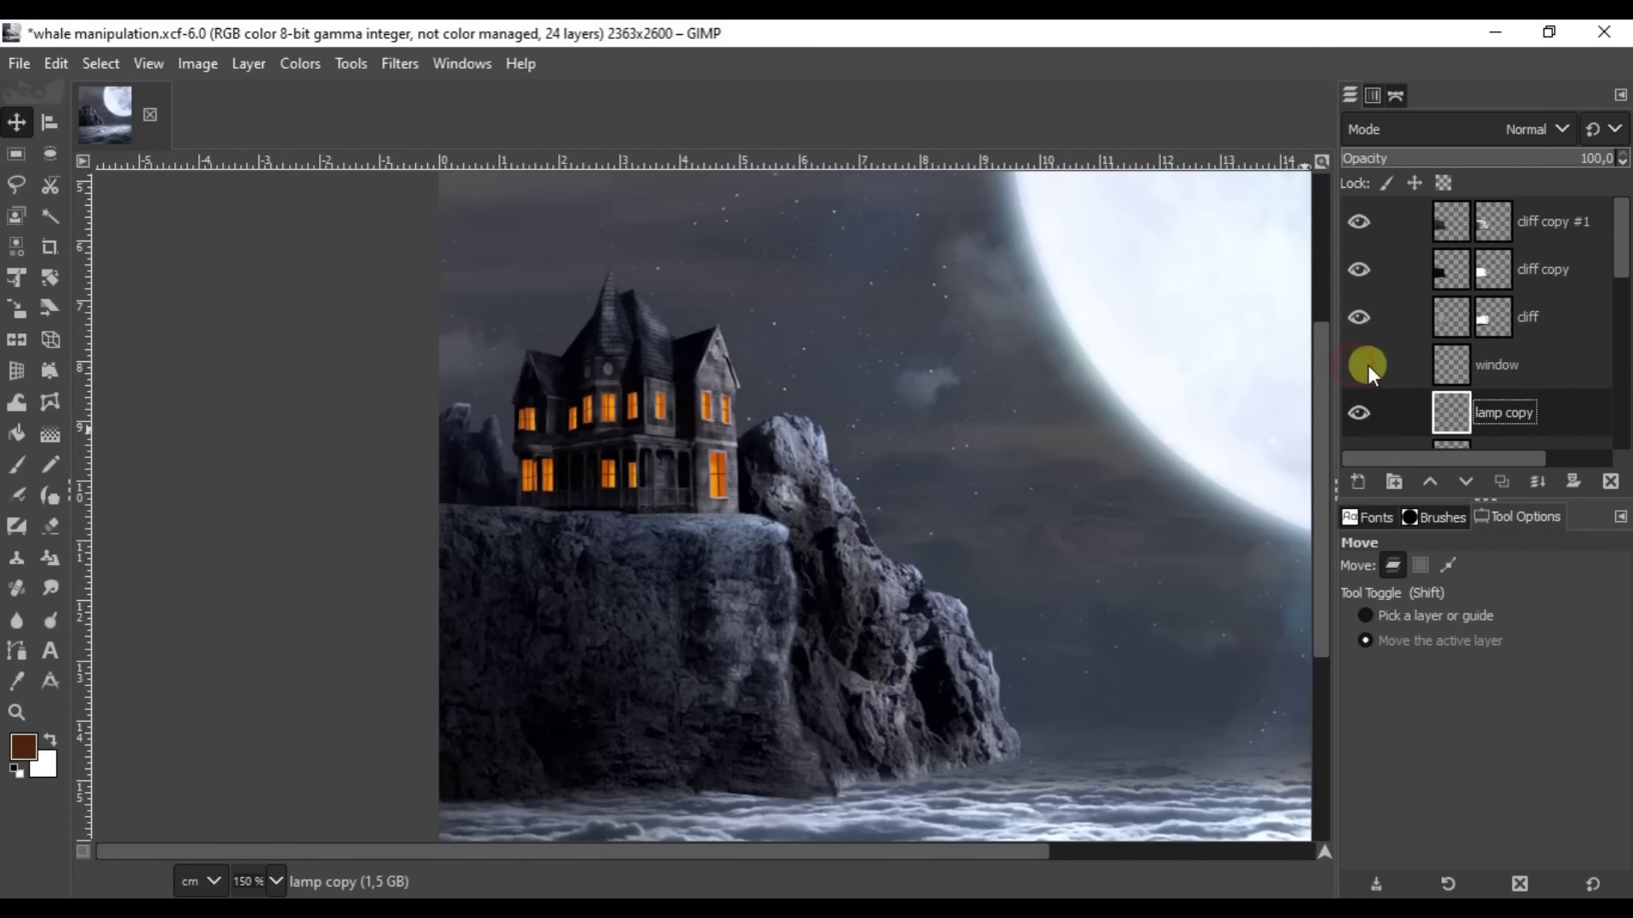
{"action": "left_click", "coordinate": [197, 63]}
{"action": "left_click", "coordinate": [510, 194]}
{"action": "left_click", "coordinate": [862, 579]}
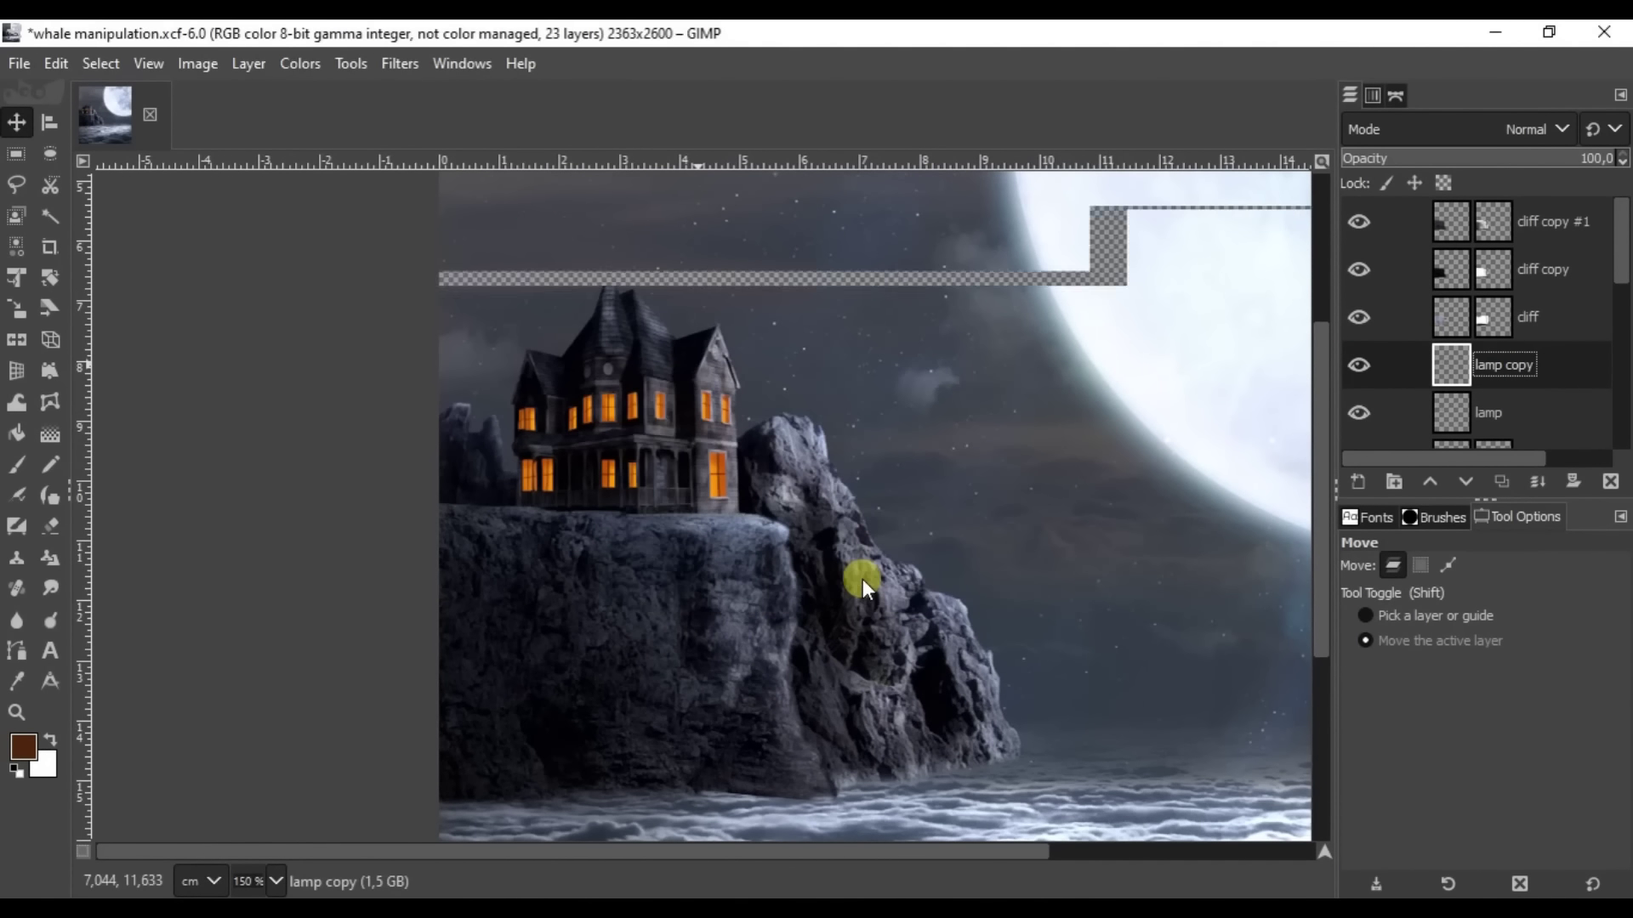
{"action": "key", "text": "ctrl+s"}
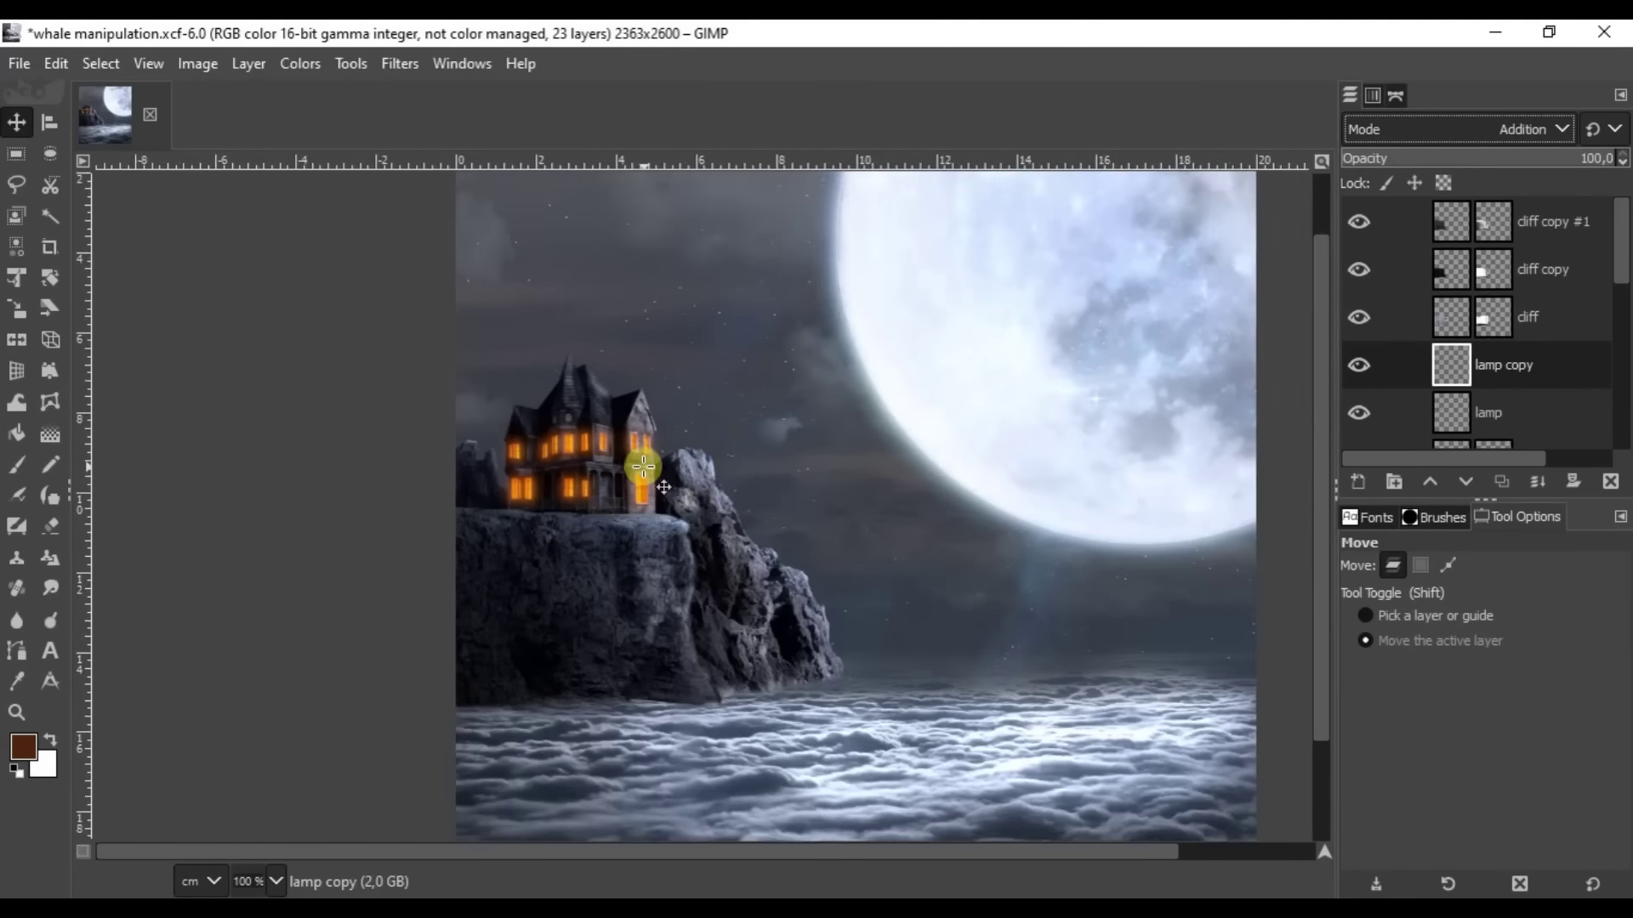
{"action": "key", "text": "ctrl+s"}
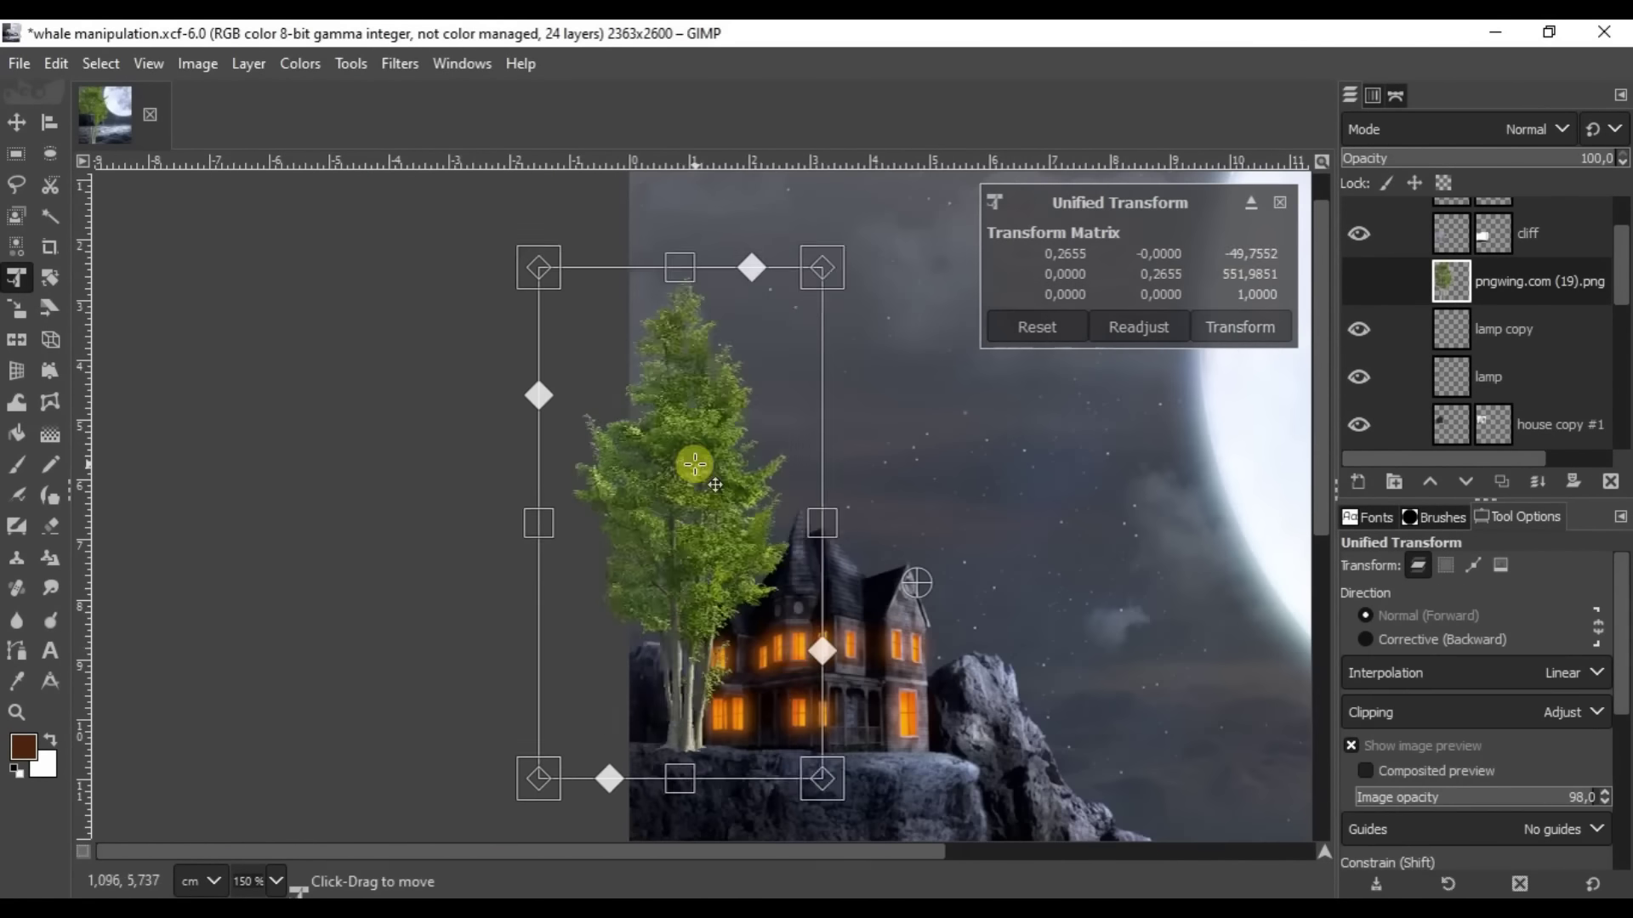
Apply the tree's transform, move it behind the house, and brighten a duplicate with Exposure.
{"action": "left_click", "coordinate": [1464, 482]}
{"action": "left_click", "coordinate": [1465, 482]}
{"action": "left_click", "coordinate": [1465, 482]}
{"action": "left_click", "coordinate": [1465, 482]}
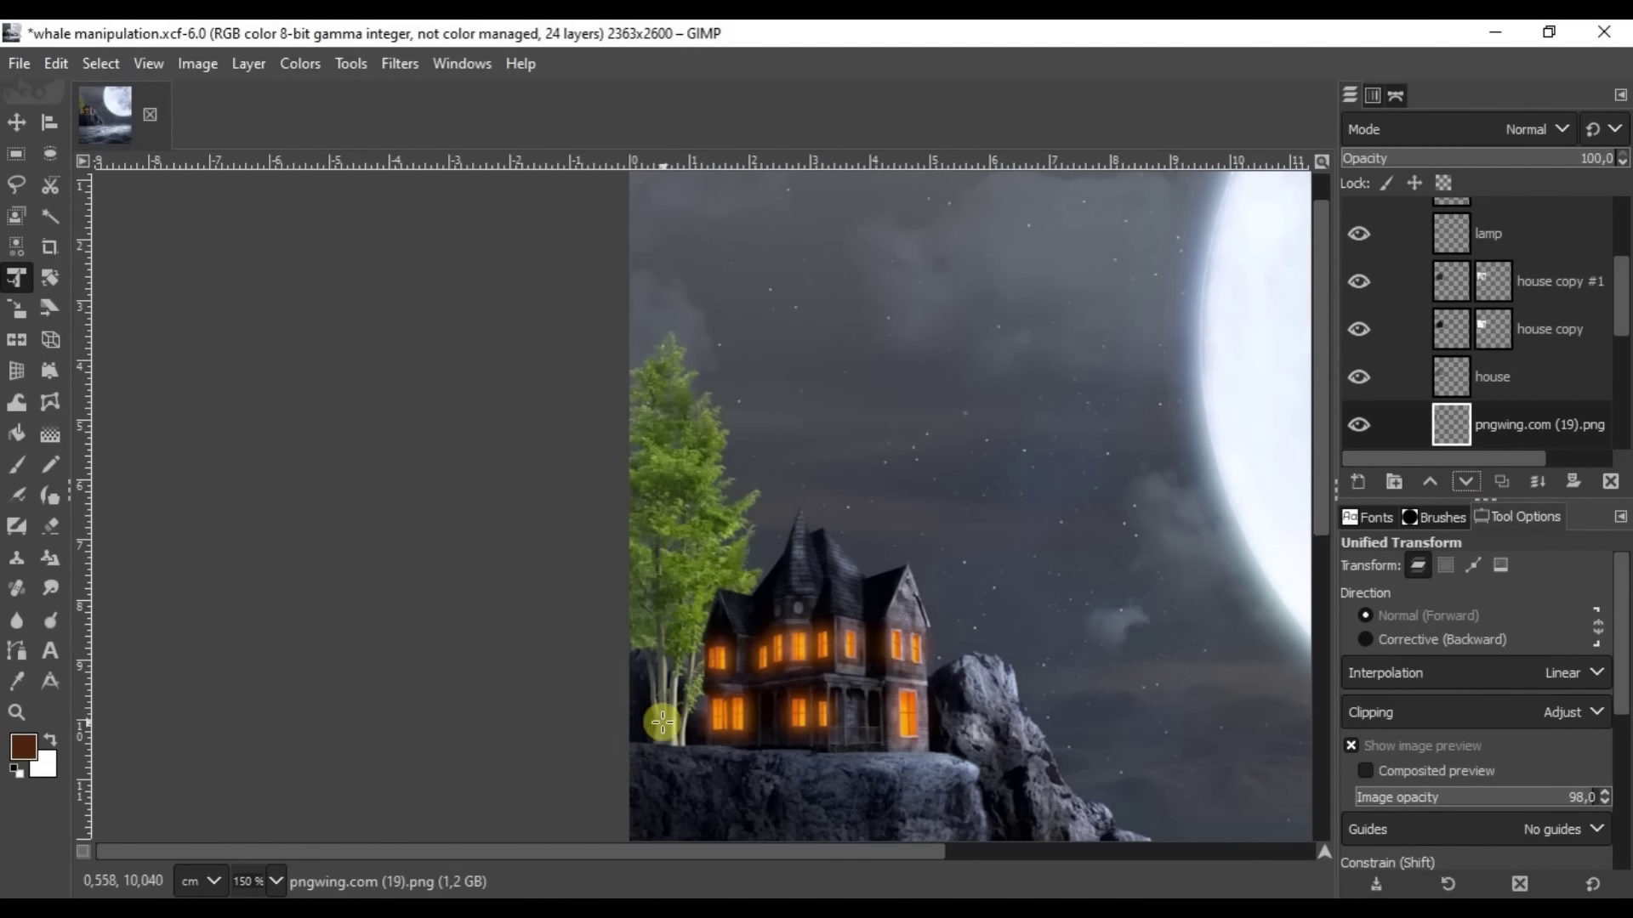
{"action": "left_click", "coordinate": [293, 64]}
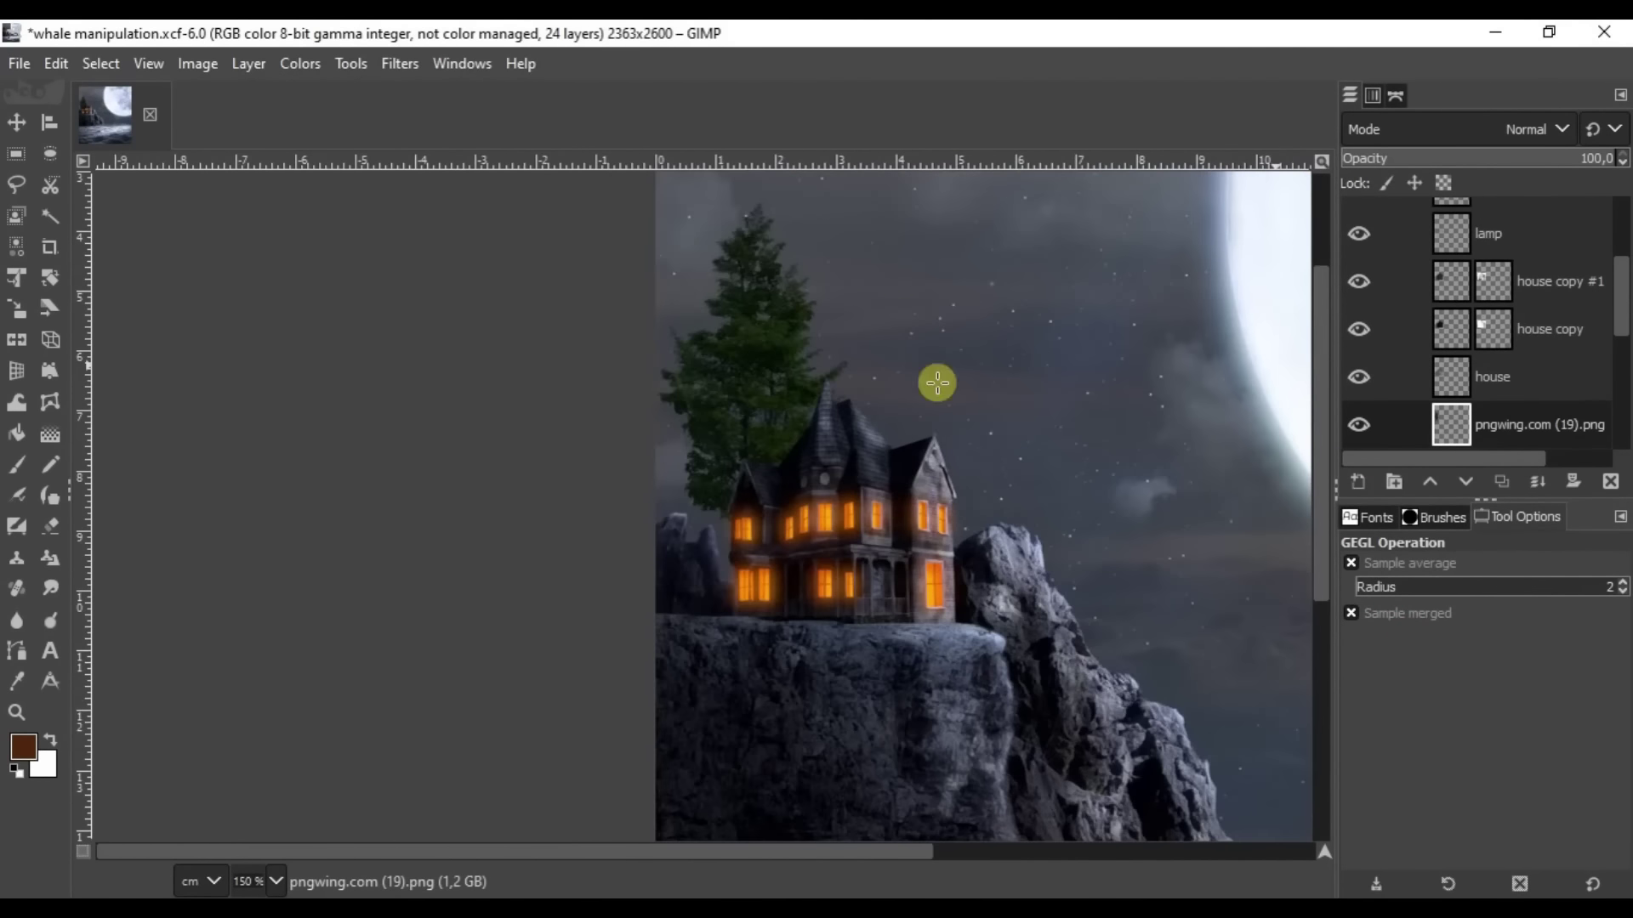
{"action": "type", "text": "tree"}
{"action": "key", "text": "shift+ctrl+d"}
{"action": "left_click_drag", "start_coordinate": [1097, 375], "coordinate": [1363, 371]}
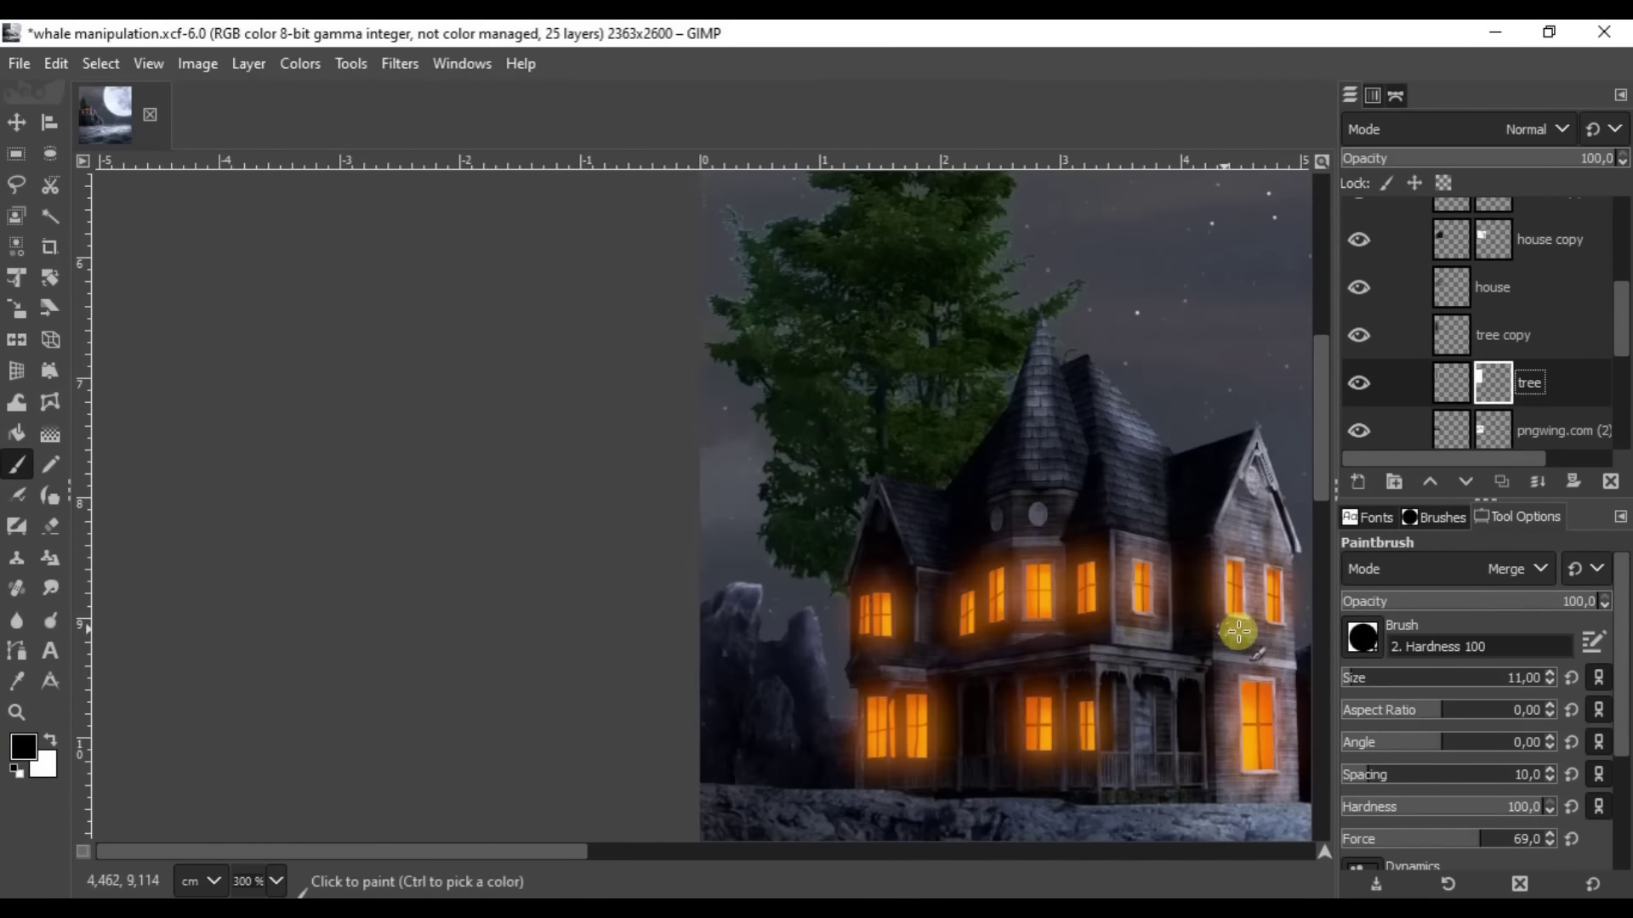
Airbrush the tree layers' masks to blend them and adjust the tree's Hue-Chroma lightness.
{"action": "scroll", "coordinate": [795, 419], "scroll_direction": "up", "scroll_amount": 5}
{"action": "left_click", "coordinate": [1503, 335]}
{"action": "key", "text": "a"}
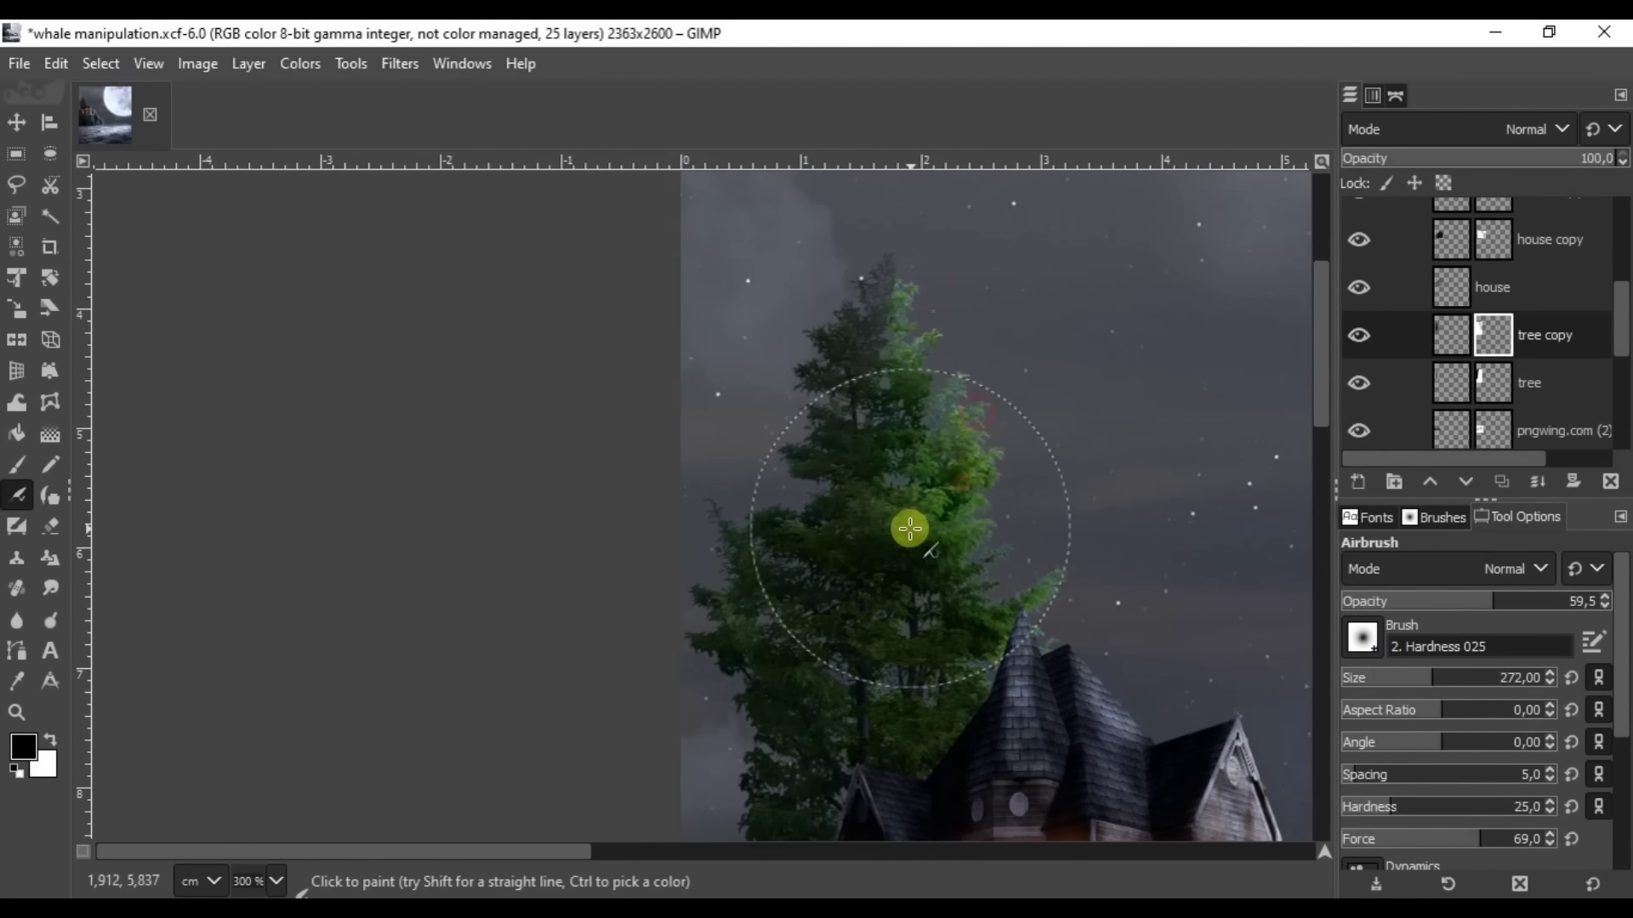
{"action": "key", "text": "Page_Down"}
{"action": "scroll", "coordinate": [958, 681], "scroll_direction": "down", "scroll_amount": 5}
{"action": "key", "text": "Page_Up"}
{"action": "key", "text": "x"}
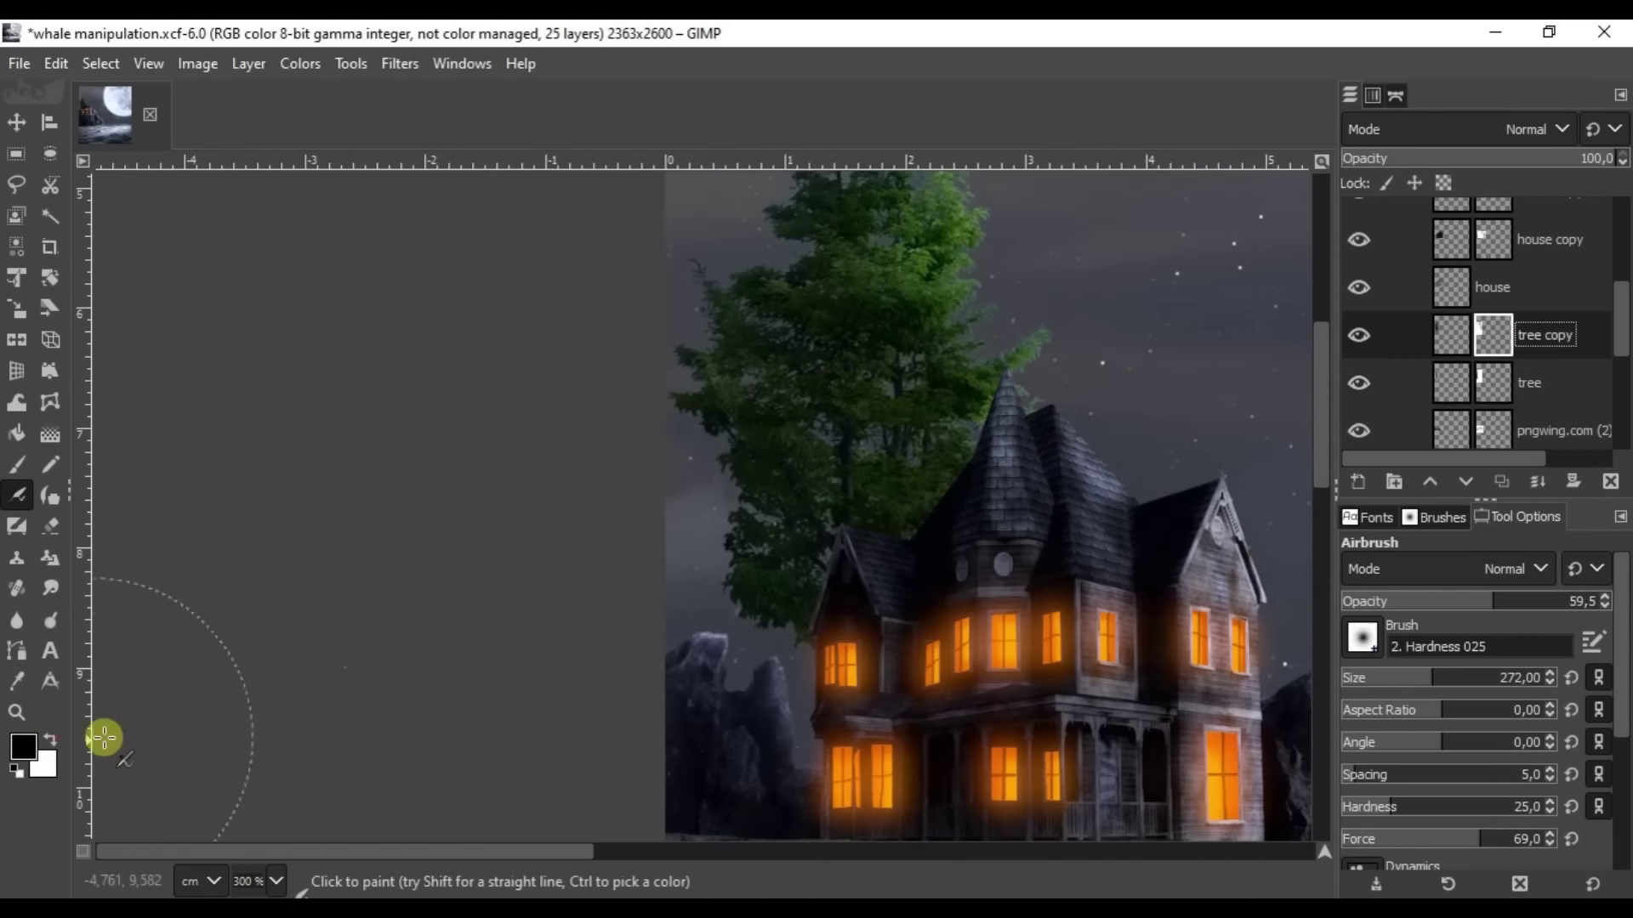
{"action": "scroll", "coordinate": [911, 390], "scroll_direction": "up", "scroll_amount": 5}
{"action": "scroll", "coordinate": [1018, 561], "scroll_direction": "up", "scroll_amount": 1}
{"action": "scroll", "coordinate": [1018, 561], "scroll_direction": "down", "scroll_amount": 1}
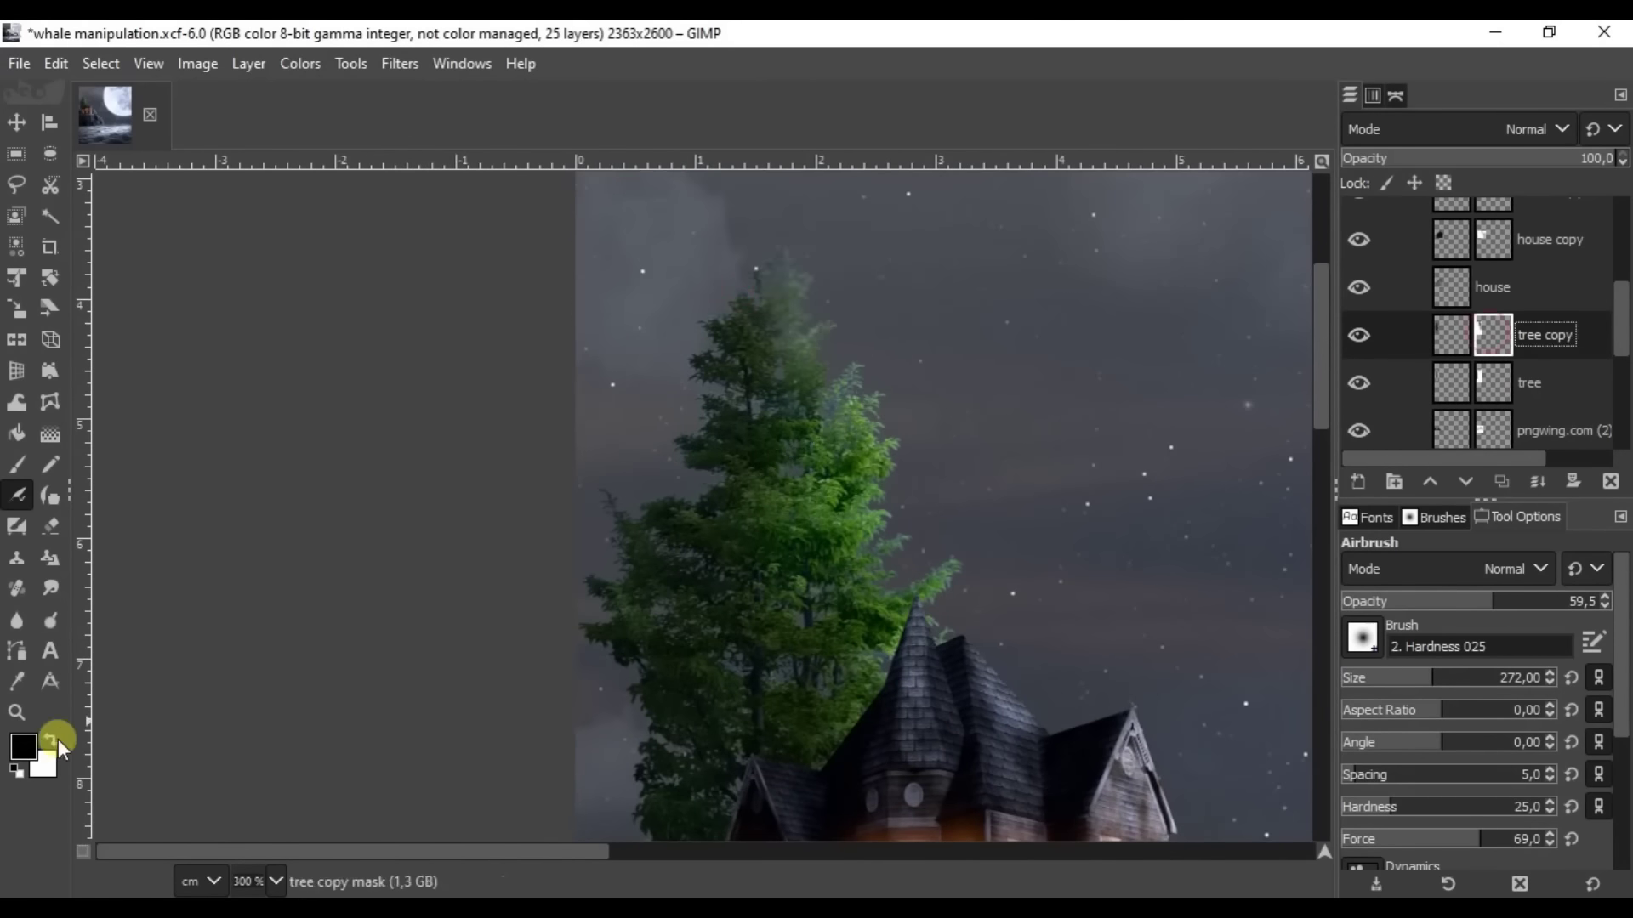
{"action": "scroll", "coordinate": [931, 448], "scroll_direction": "down", "scroll_amount": 2}
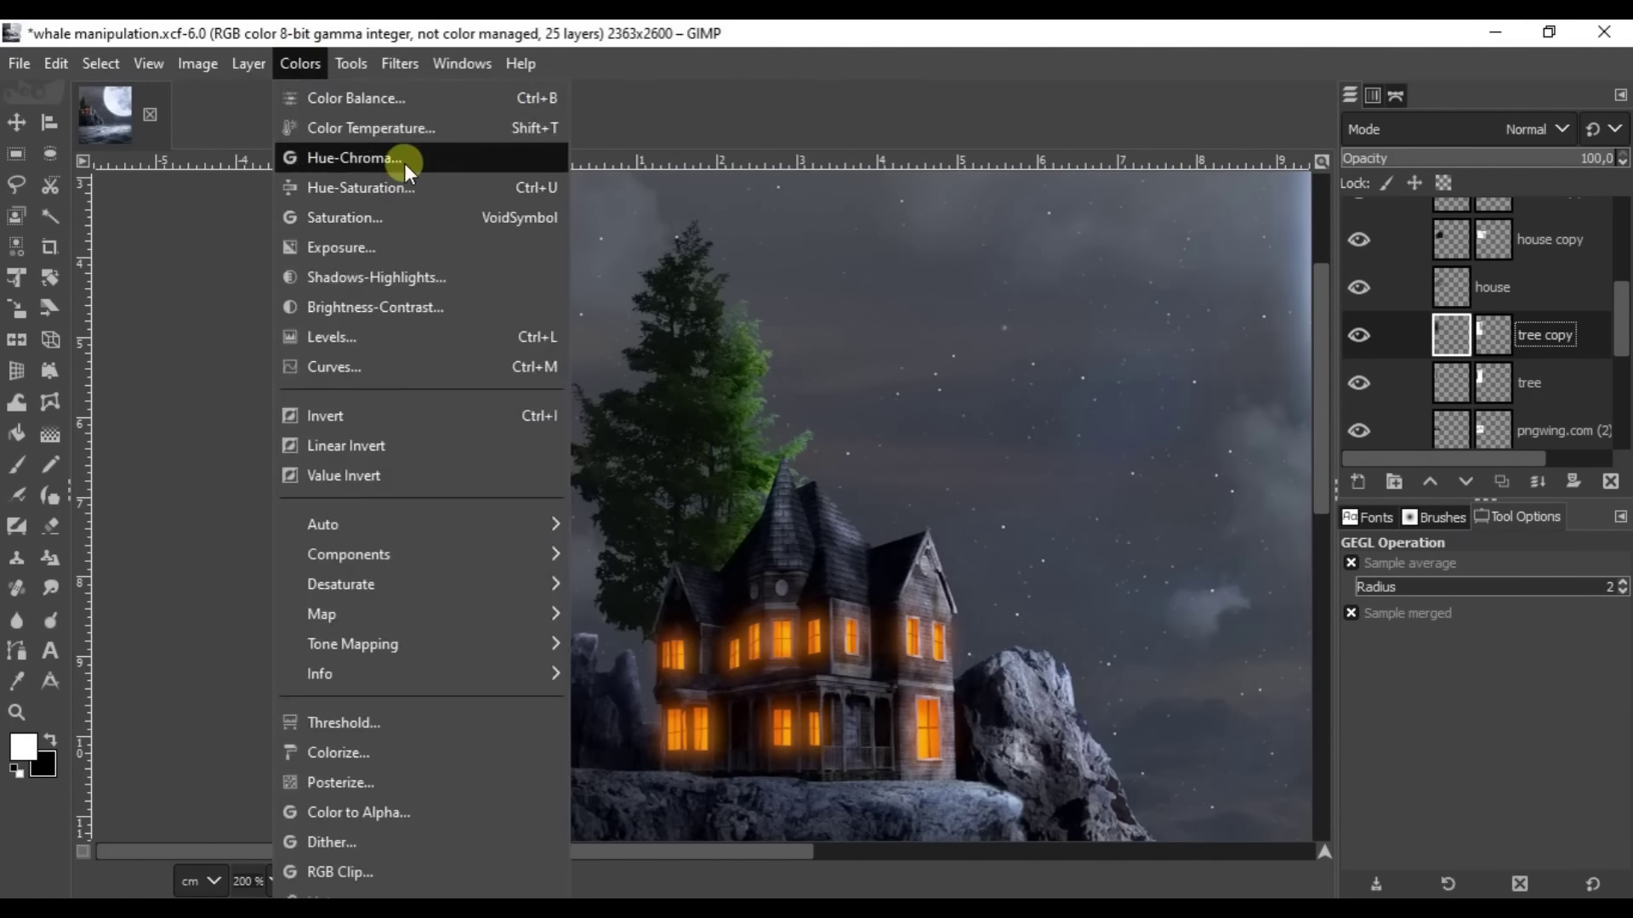
{"action": "left_click_drag", "start_coordinate": [1260, 400], "coordinate": [1317, 404]}
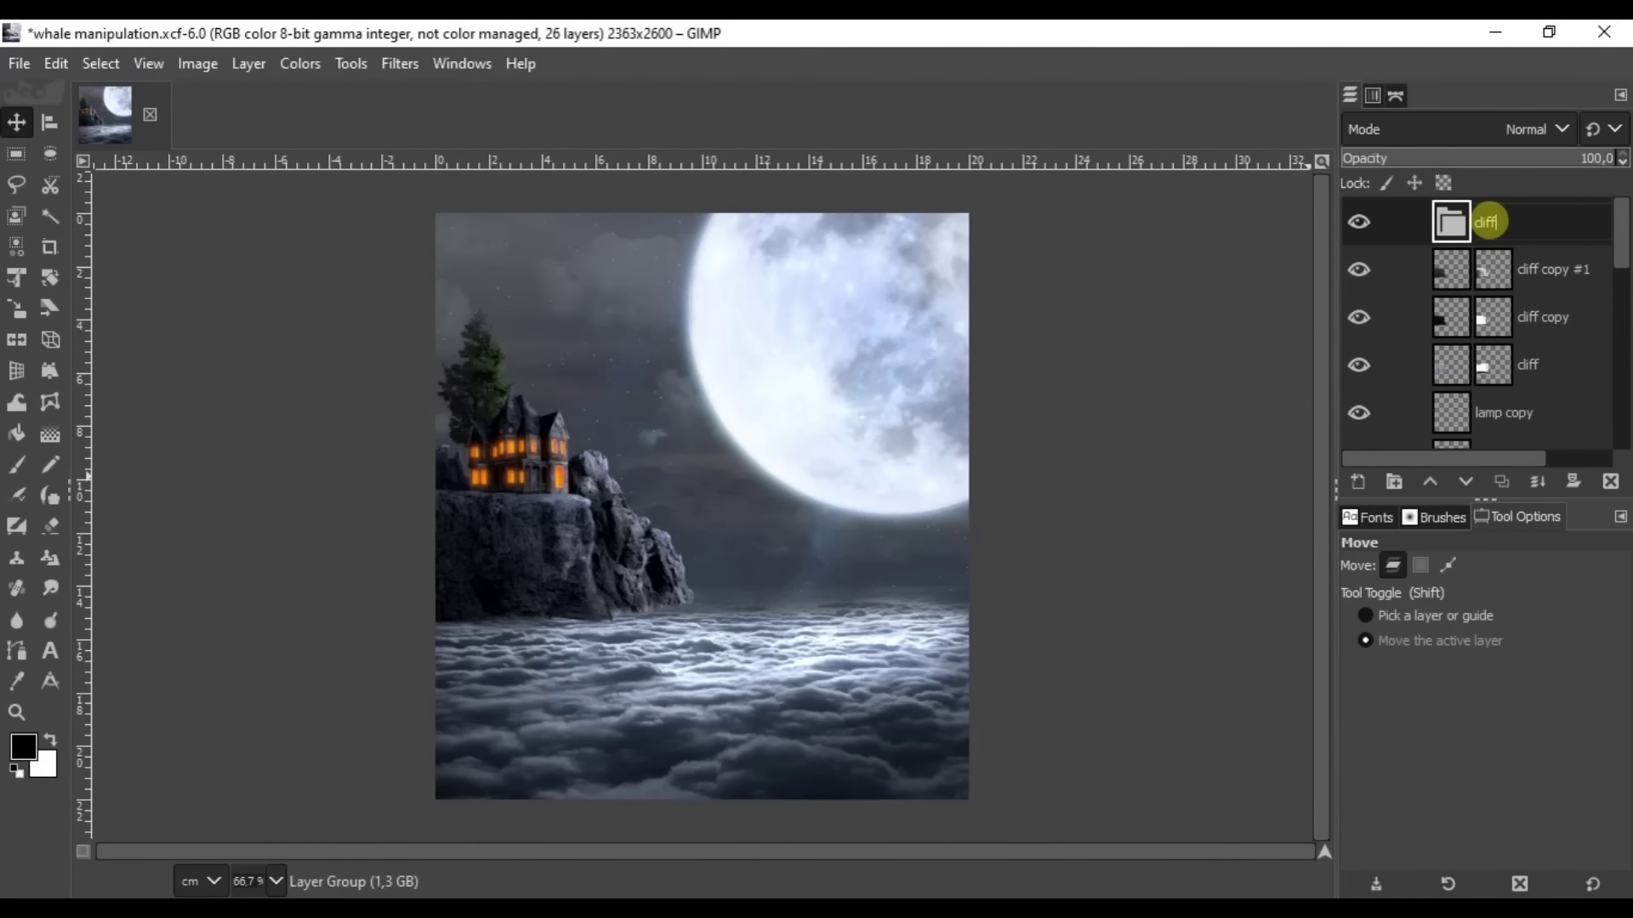
Fill the path under the cliff with dark shadow and save the composite.
{"action": "scroll", "coordinate": [1447, 357], "scroll_direction": "down", "scroll_amount": 5}
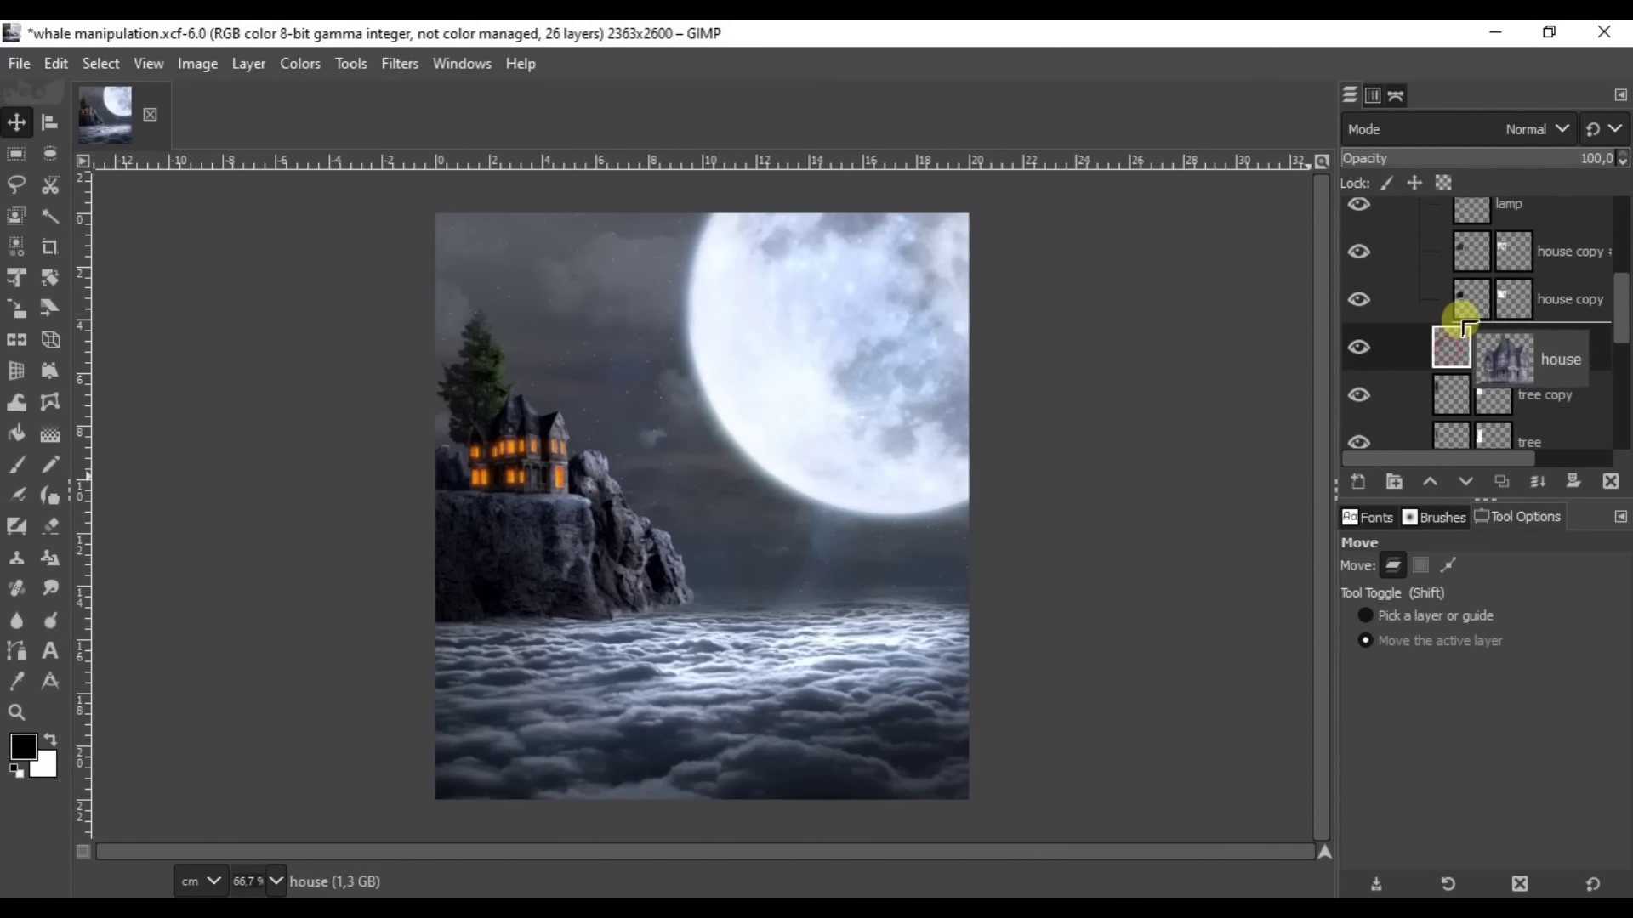
{"action": "left_click", "coordinate": [1448, 330]}
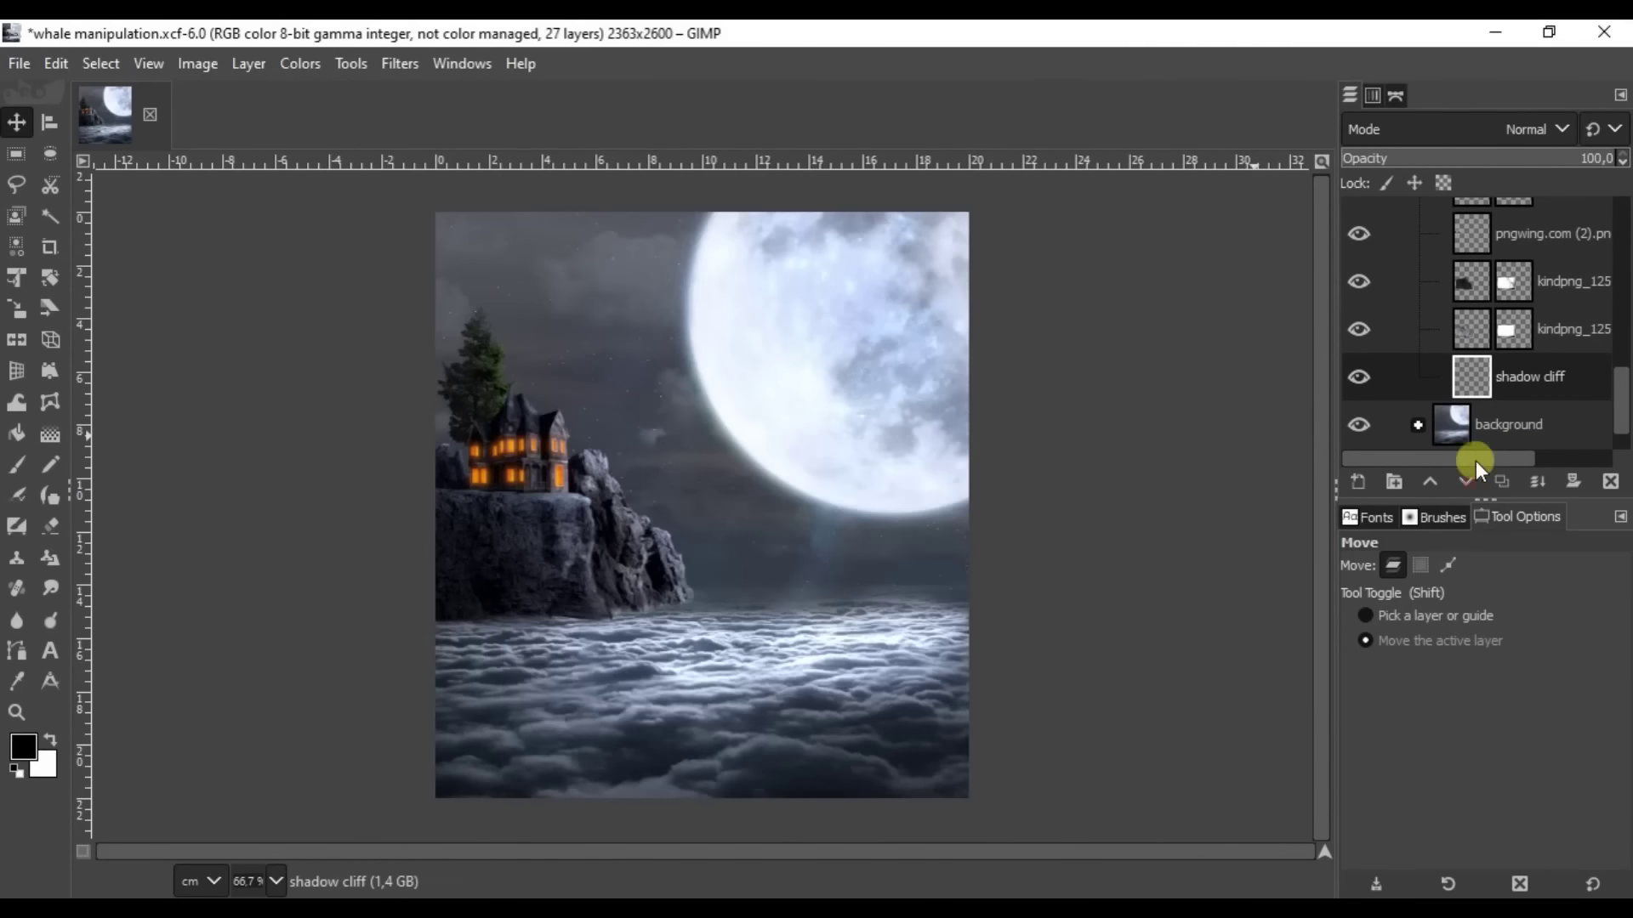
{"action": "left_click", "coordinate": [1478, 730]}
{"action": "key", "text": "m"}
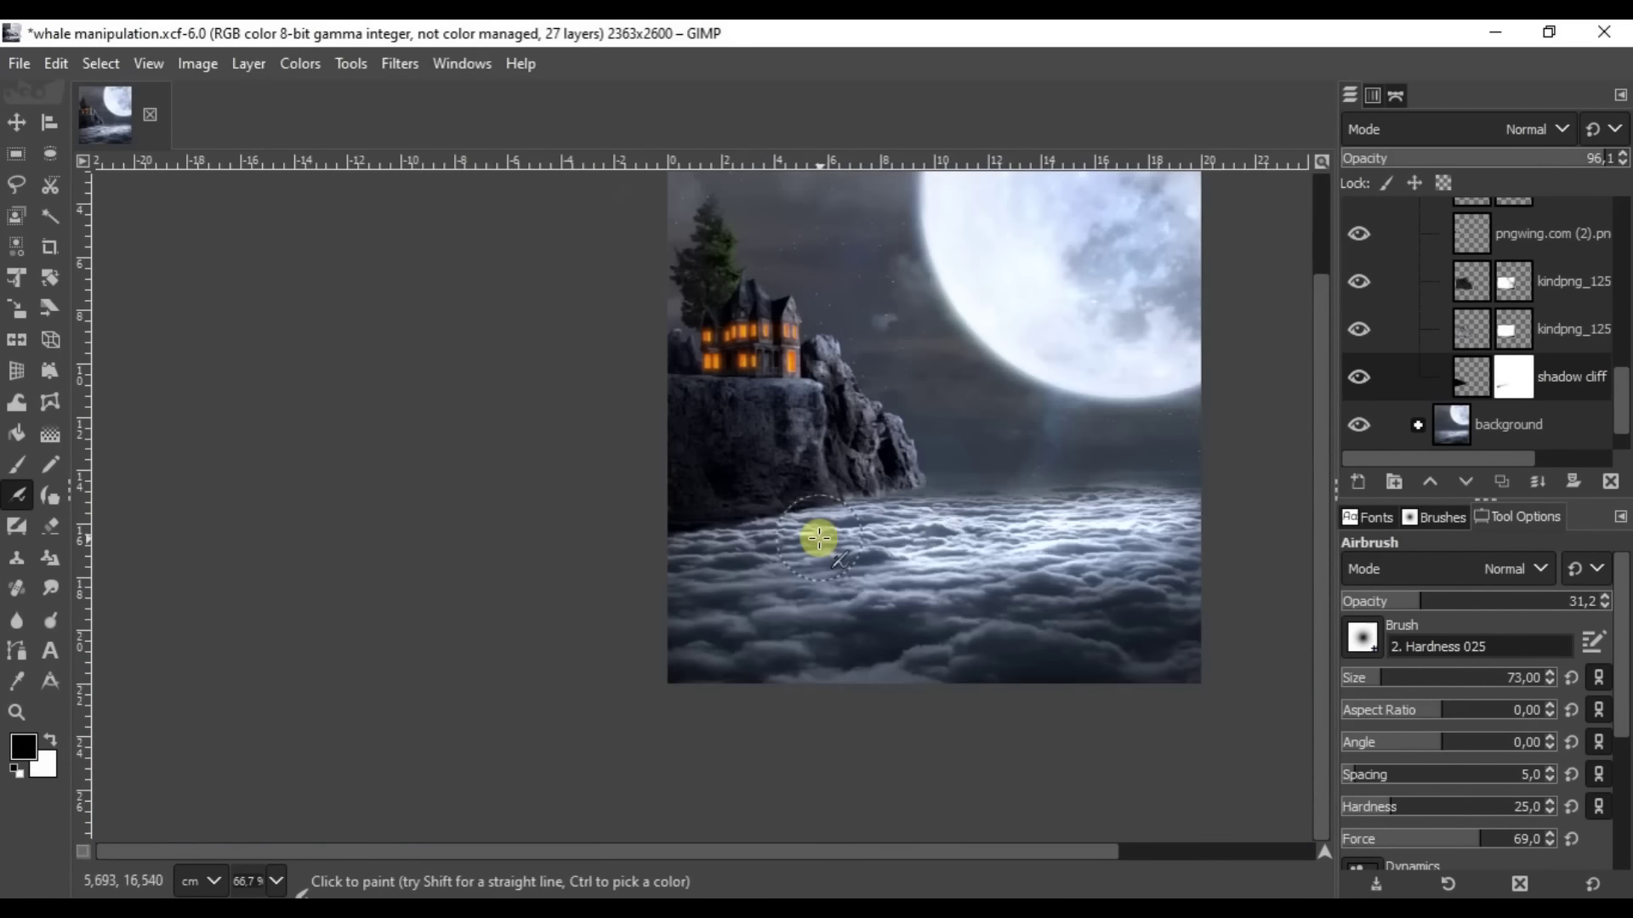
{"action": "key", "text": "minus"}
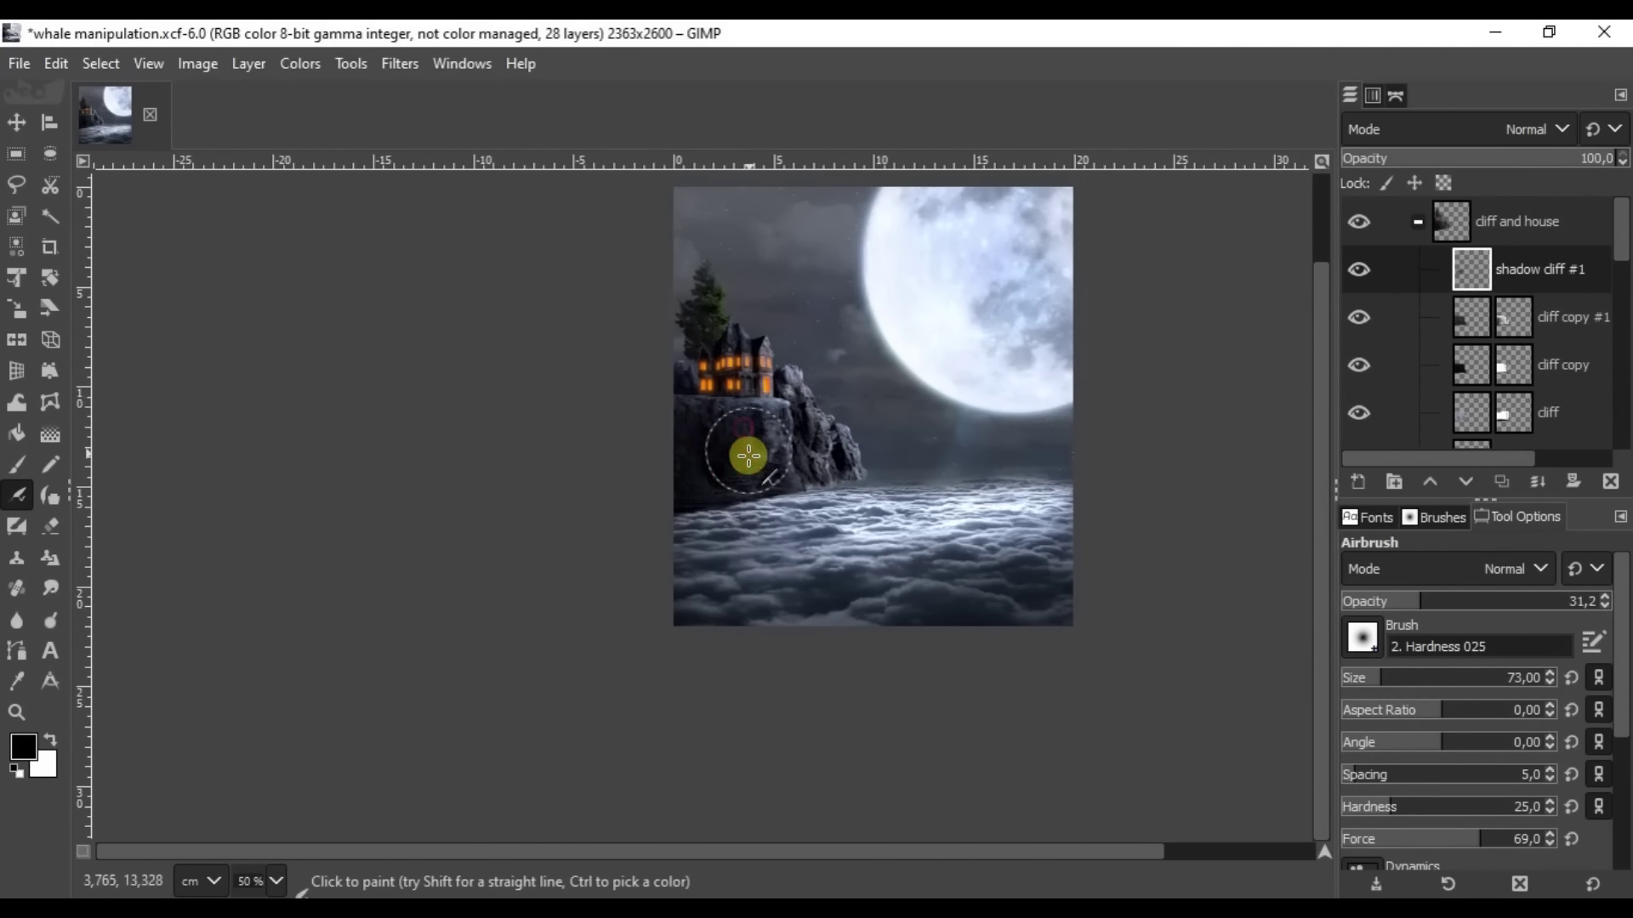
{"action": "key", "text": "plus"}
{"action": "key", "text": "ctrl+s"}
Select the Sky.jpg layer in the background group and open Curves on it.
{"action": "left_click", "coordinate": [1418, 221]}
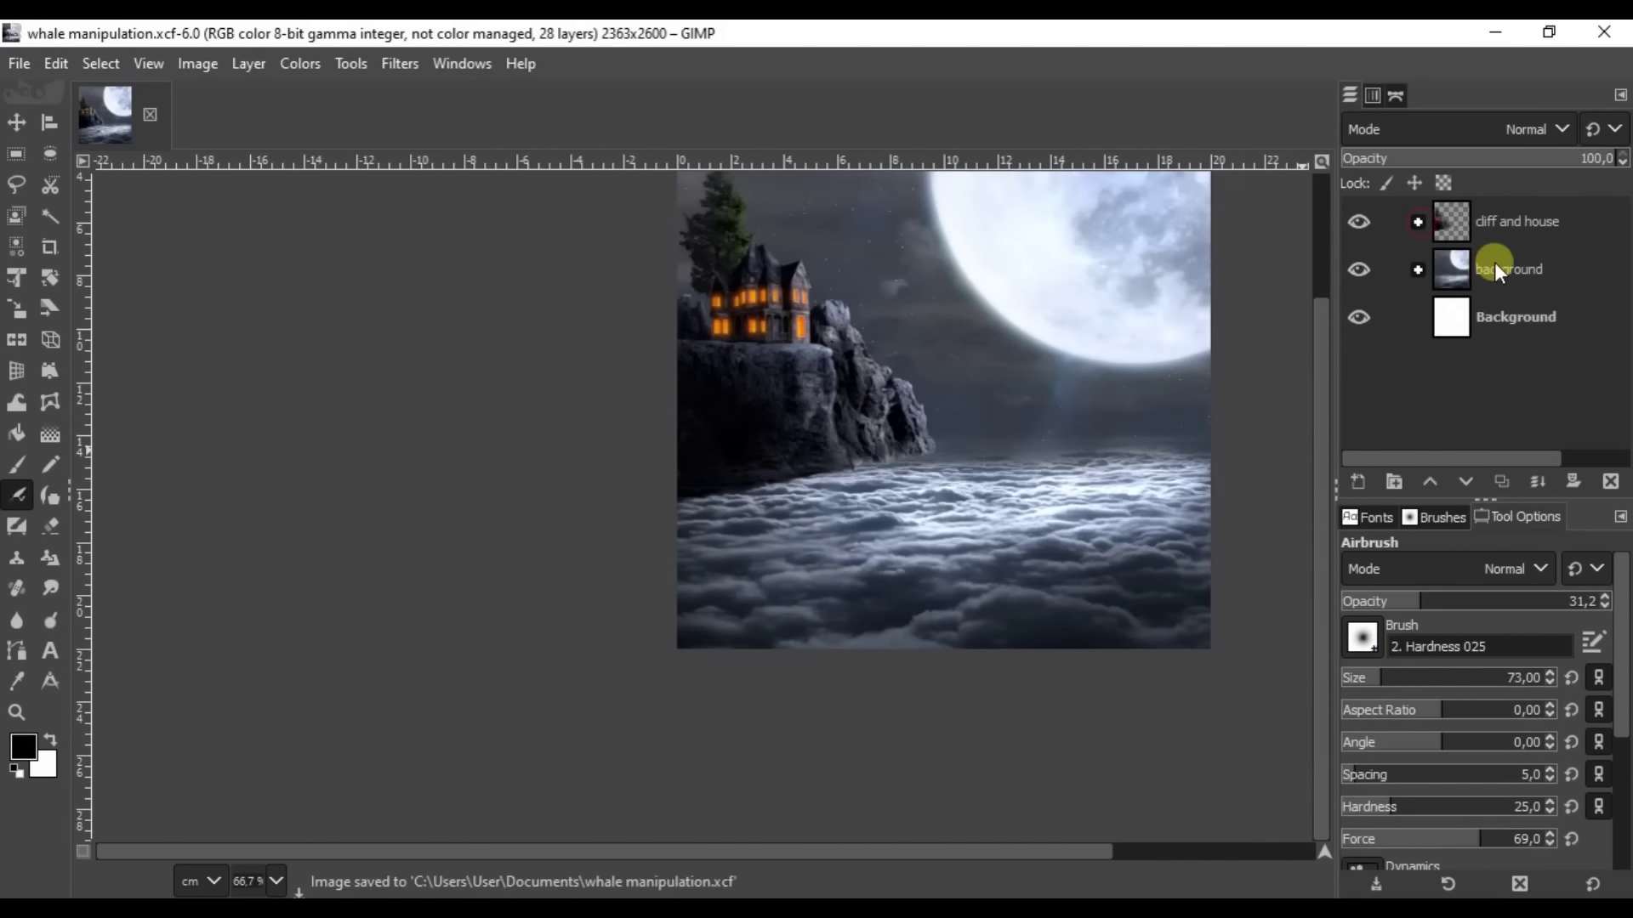
{"action": "key", "text": "m"}
{"action": "left_click", "coordinate": [1418, 270]}
{"action": "left_click", "coordinate": [1477, 342]}
{"action": "key", "text": "ctrl+m"}
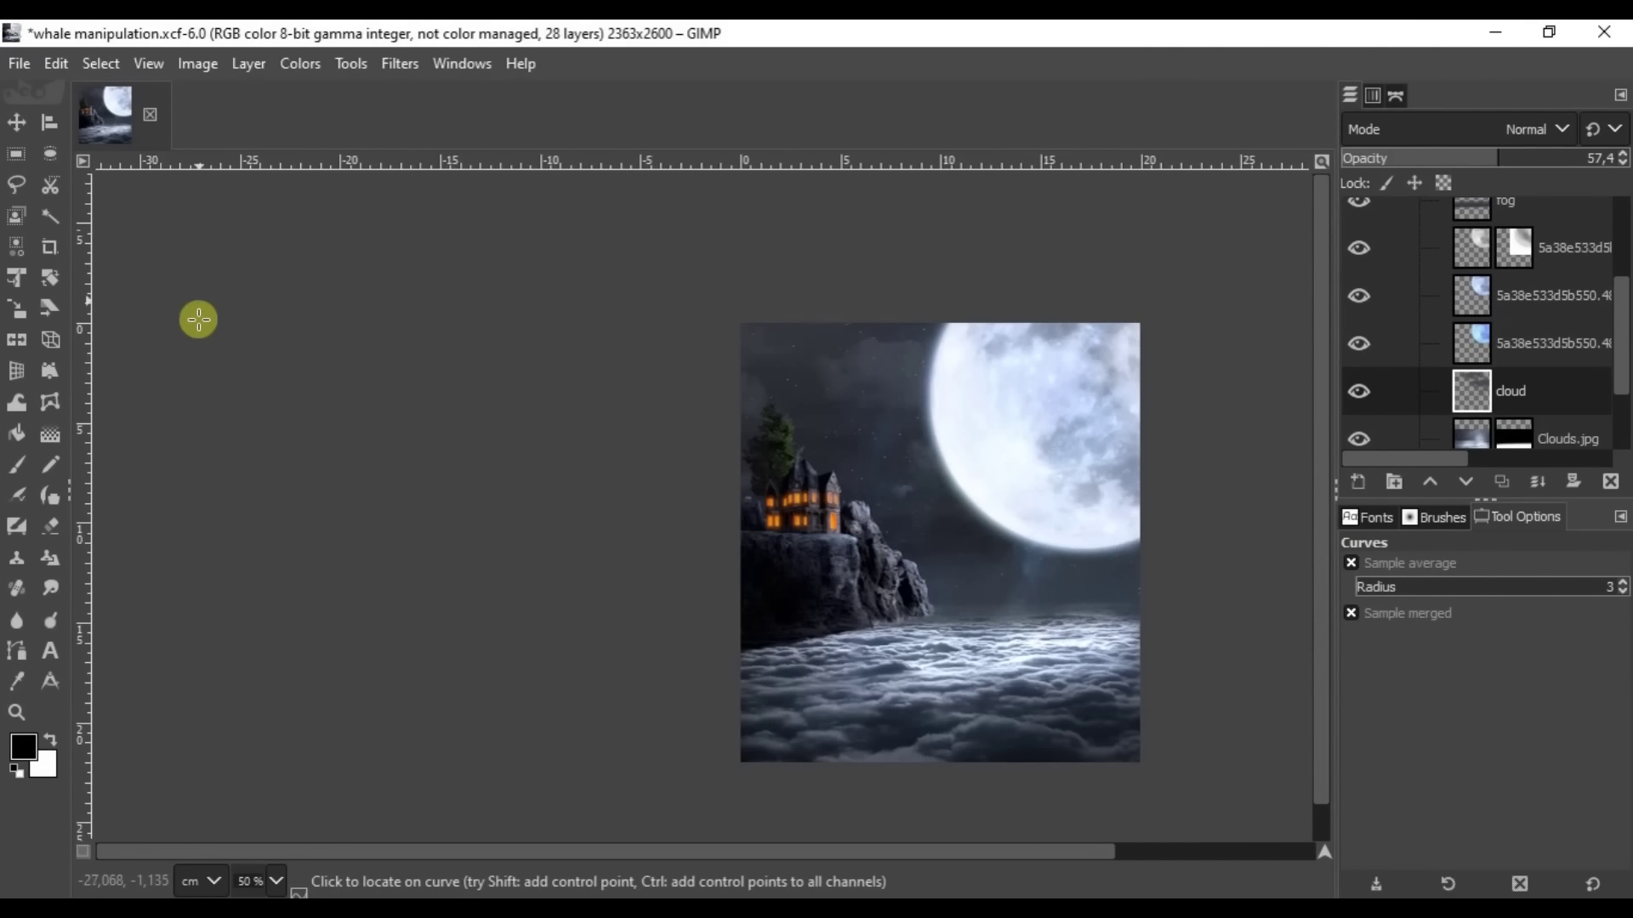
Name the new group 'boat and kid' and commit the boat's rotation and scaling.
{"action": "double_click", "coordinate": [1494, 222]}
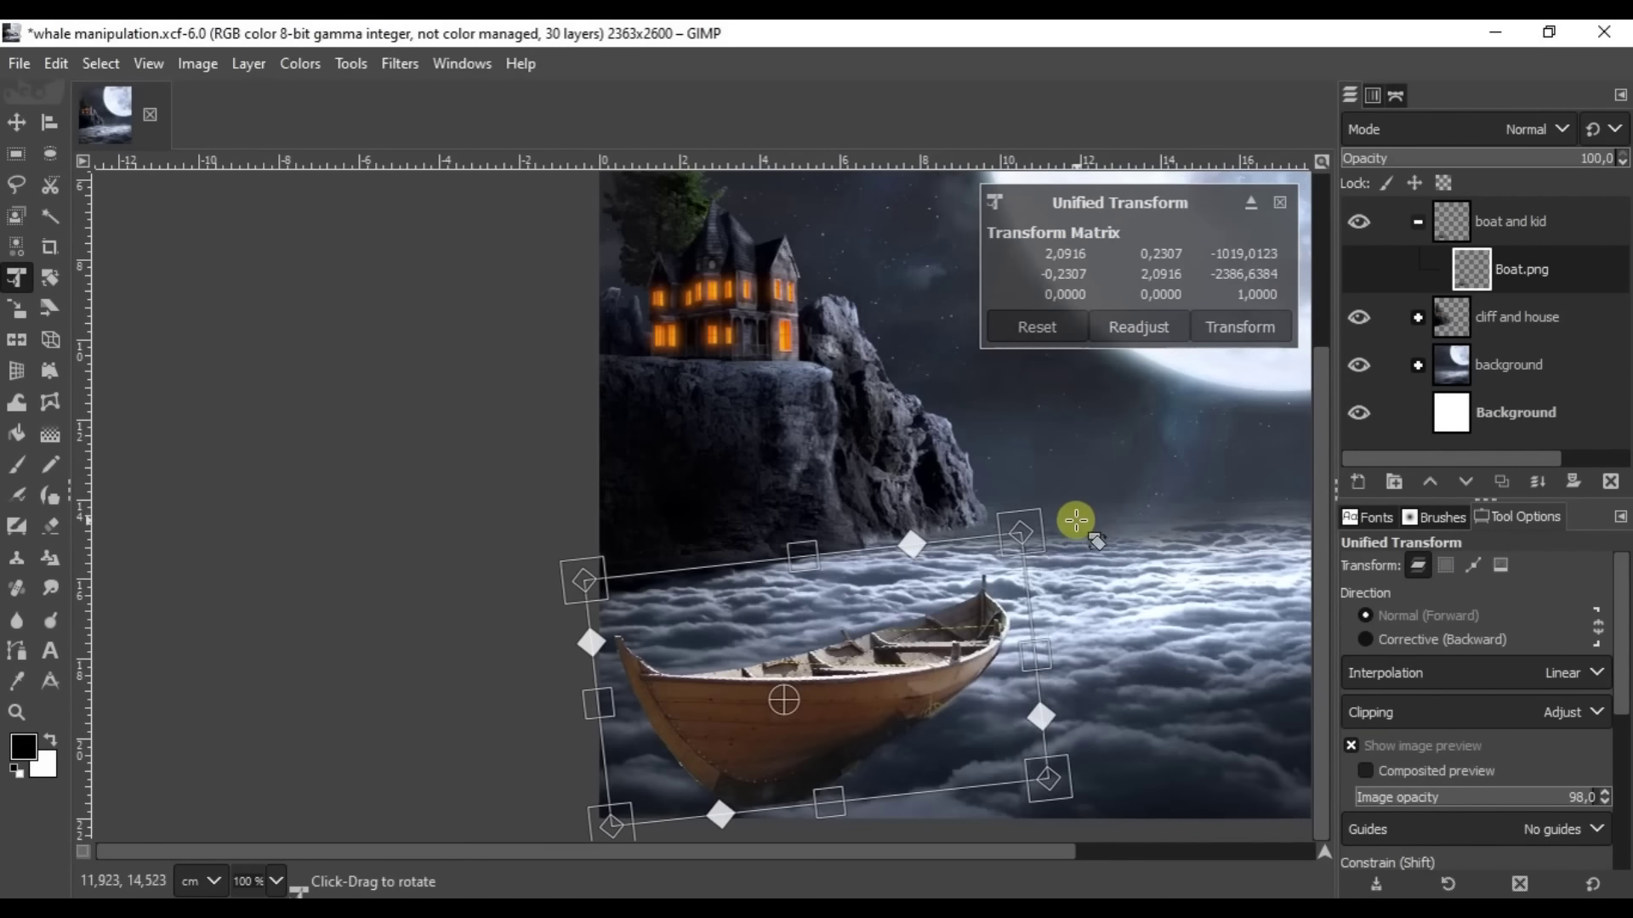
{"action": "key", "text": "minus"}
{"action": "key", "text": "Return"}
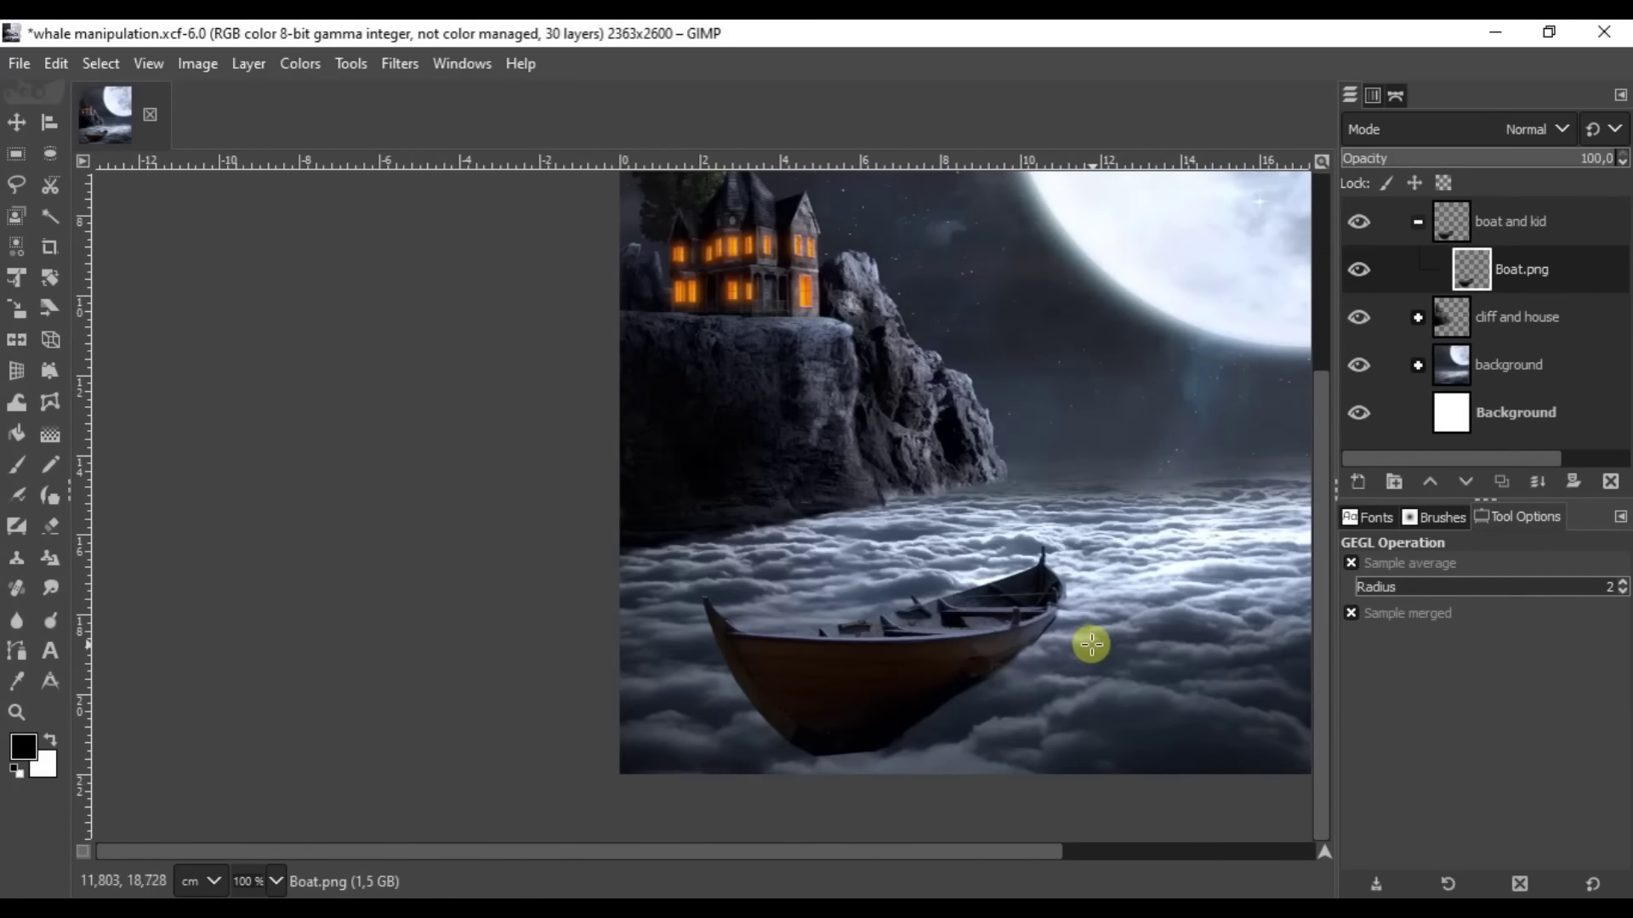
Save the composite, switching to another window between saves.
{"action": "scroll", "coordinate": [1092, 644], "scroll_direction": "up", "scroll_amount": 2}
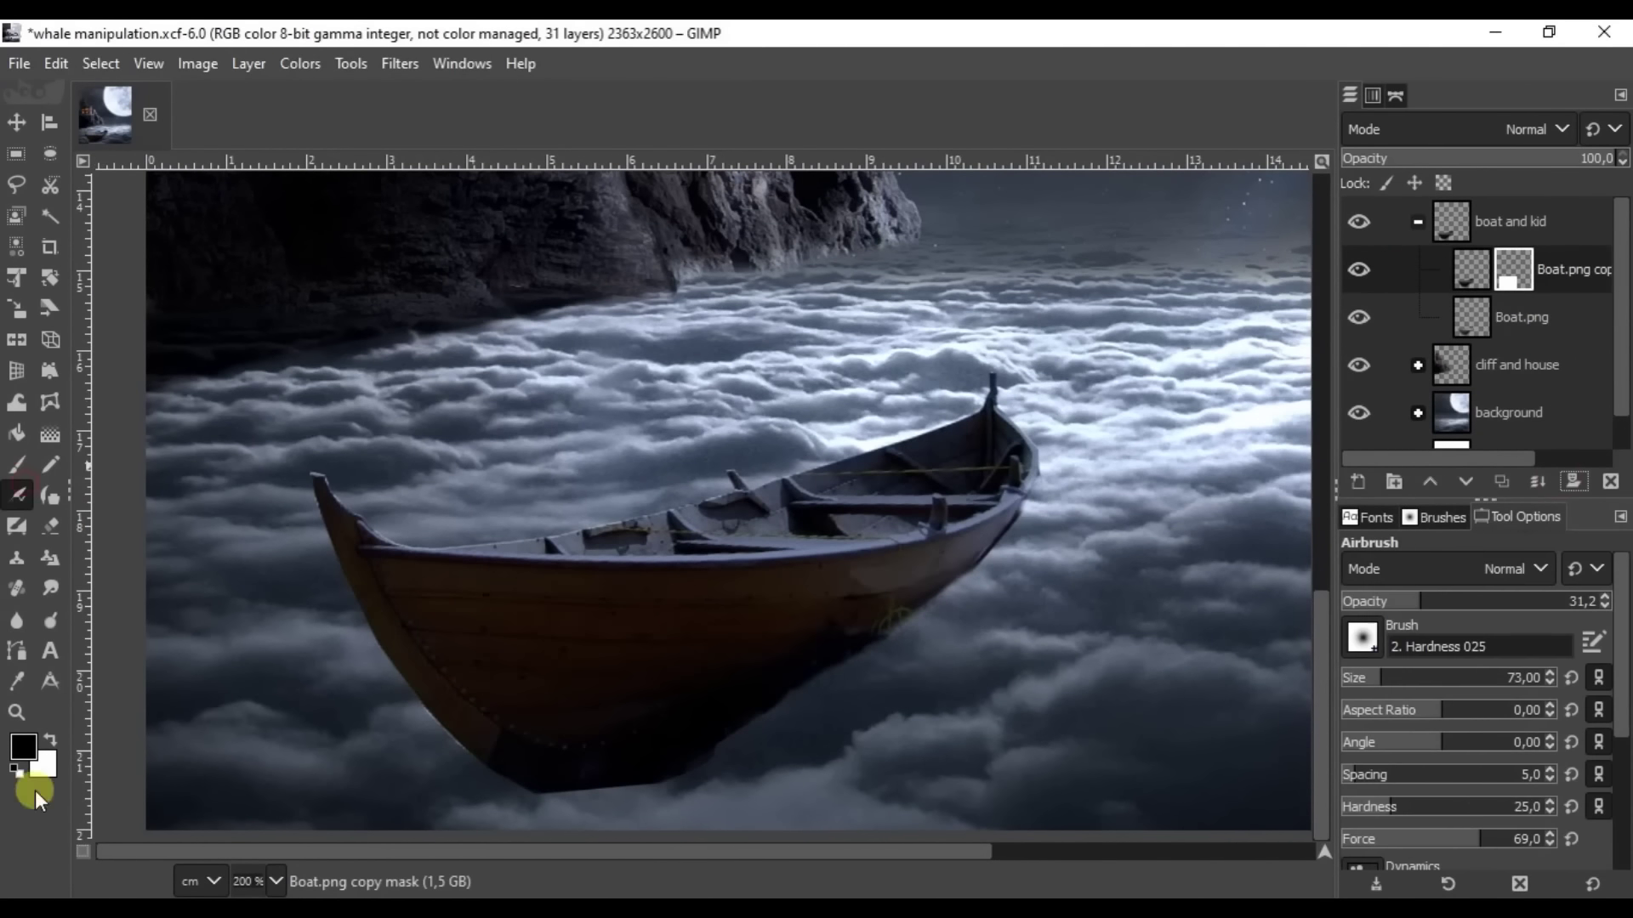
{"action": "scroll", "coordinate": [917, 523], "scroll_direction": "up", "scroll_amount": 4}
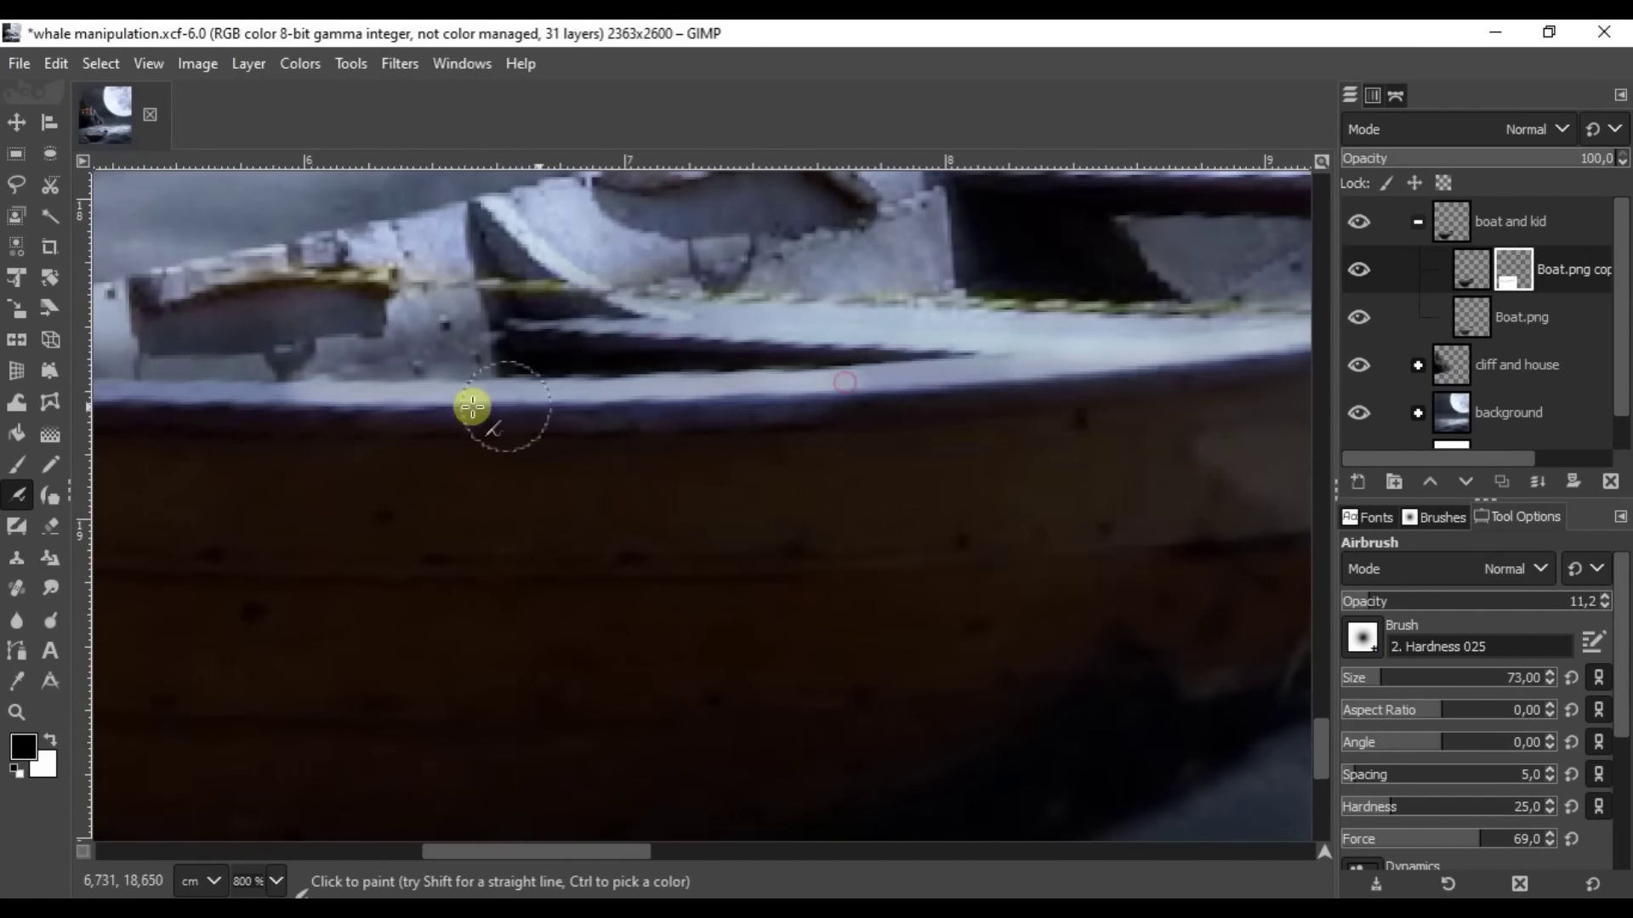
{"action": "key", "text": "ctrl+s"}
{"action": "key", "text": "alt+Tab"}
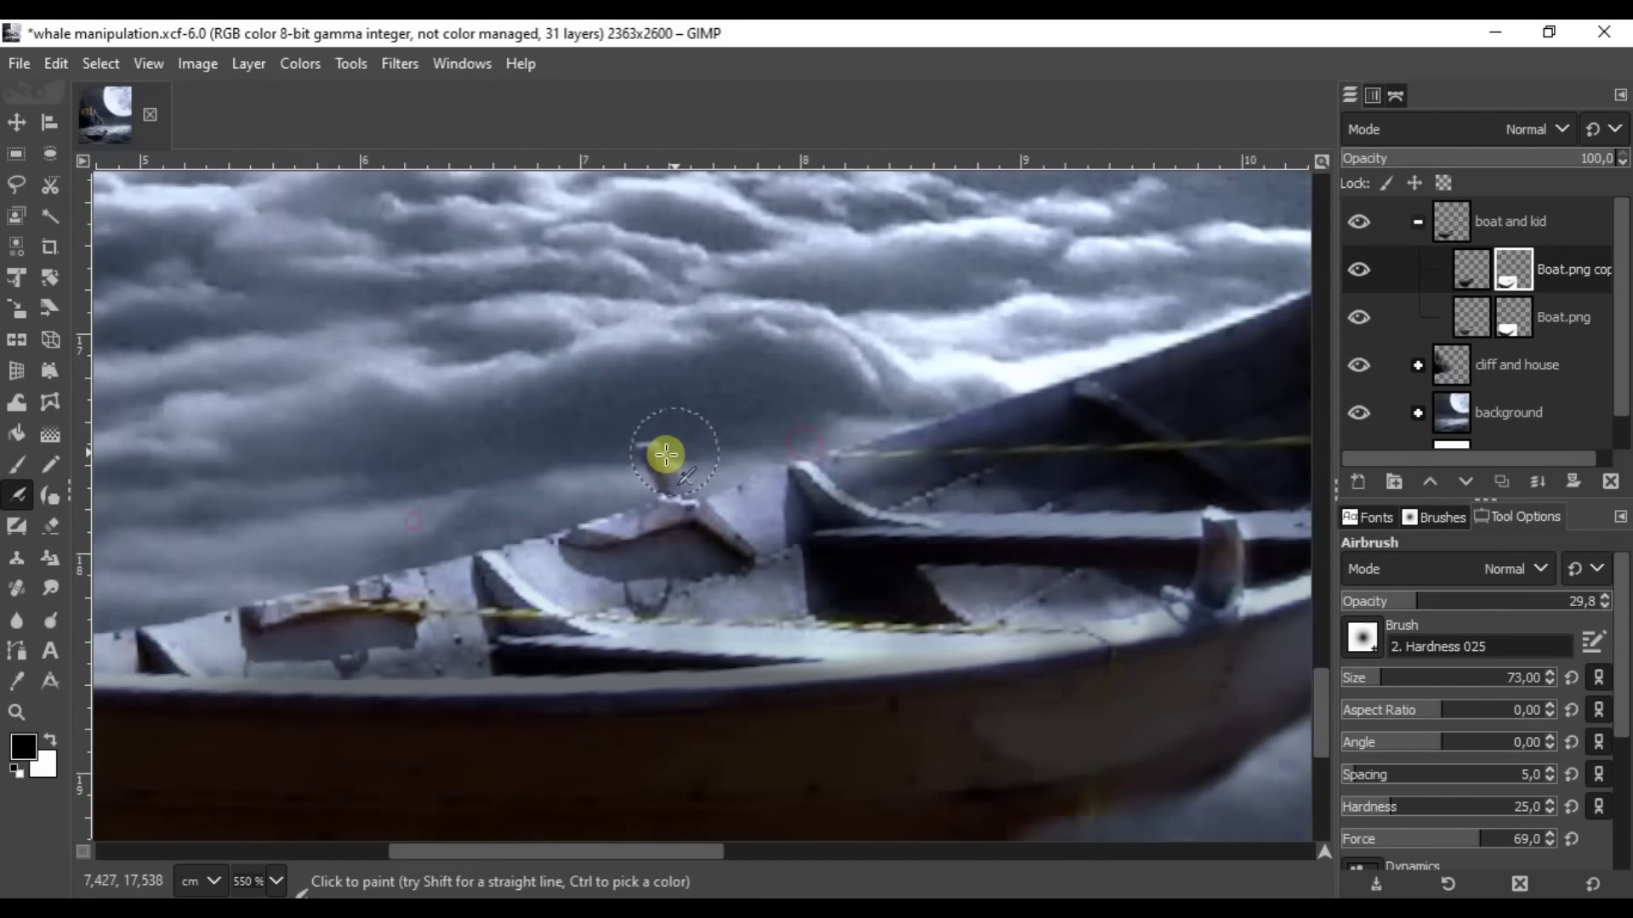
{"action": "key", "text": "ctrl+s"}
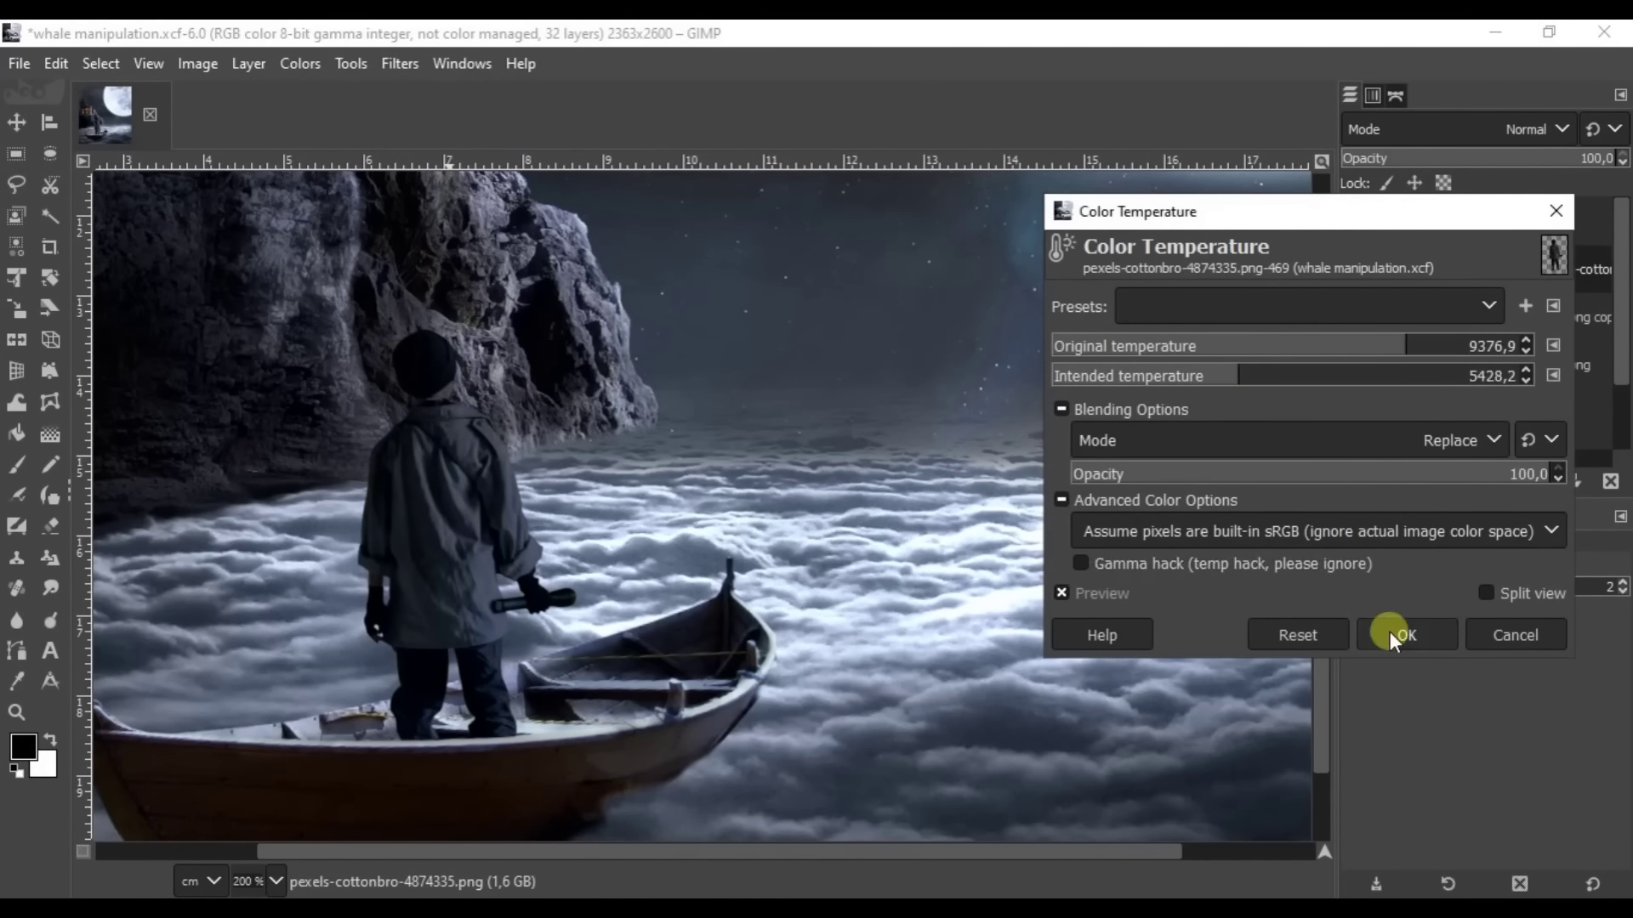
Apply the colour temperature change to the boy, retouch his coat, and save.
{"action": "left_click", "coordinate": [1389, 635]}
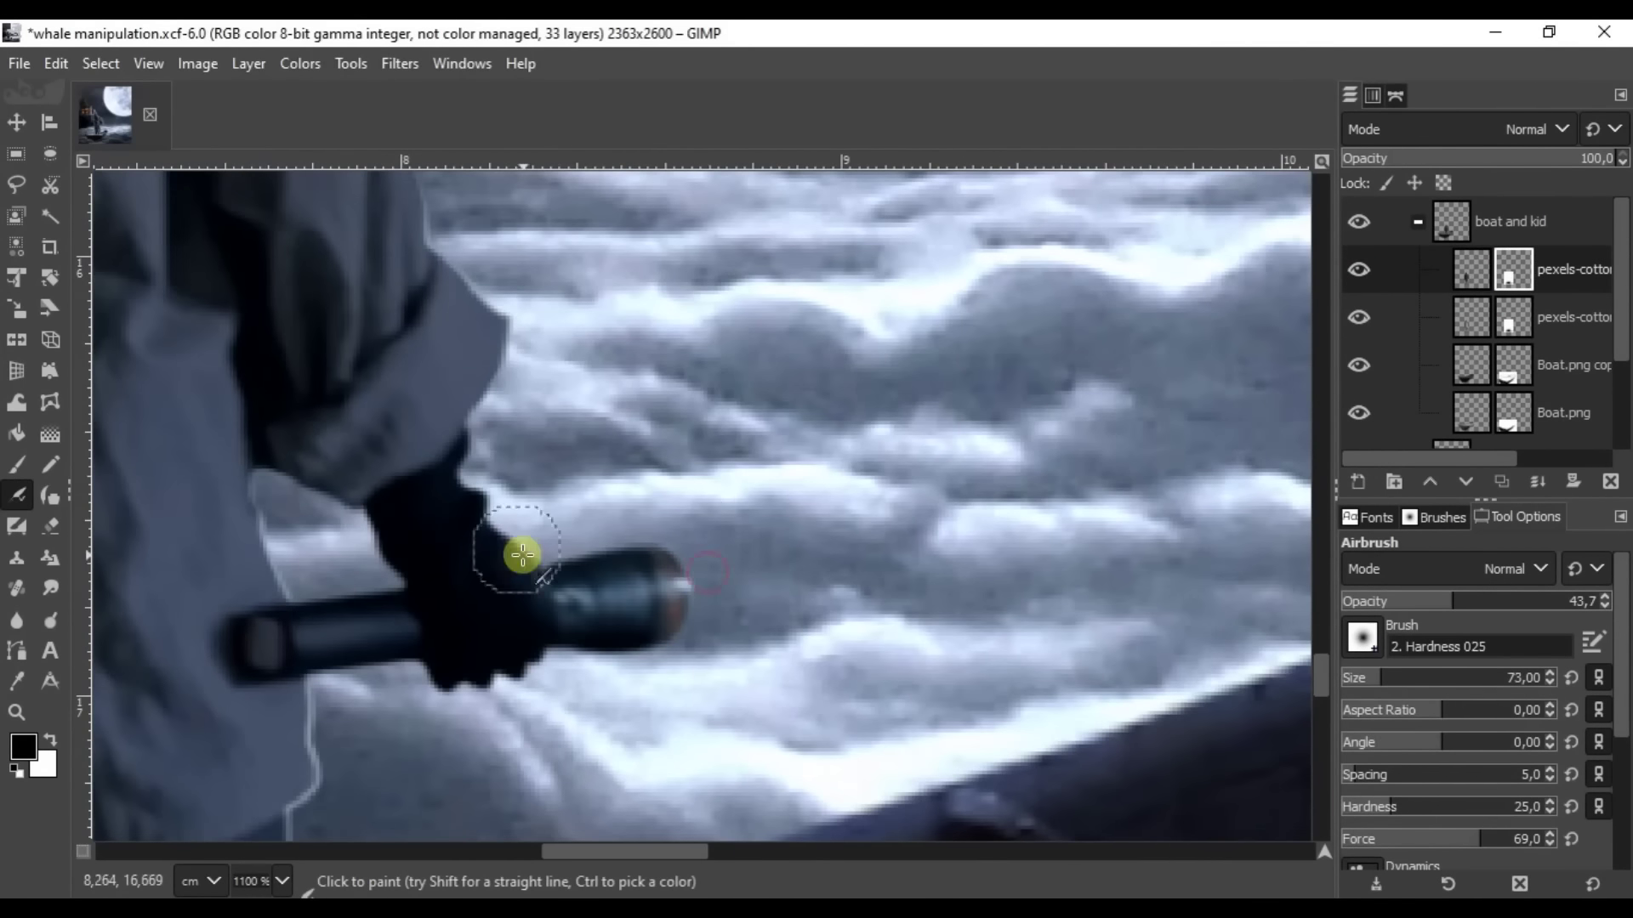
{"action": "scroll", "coordinate": [595, 560], "scroll_direction": "down", "scroll_amount": 2}
{"action": "scroll", "coordinate": [899, 585], "scroll_direction": "down", "scroll_amount": 3}
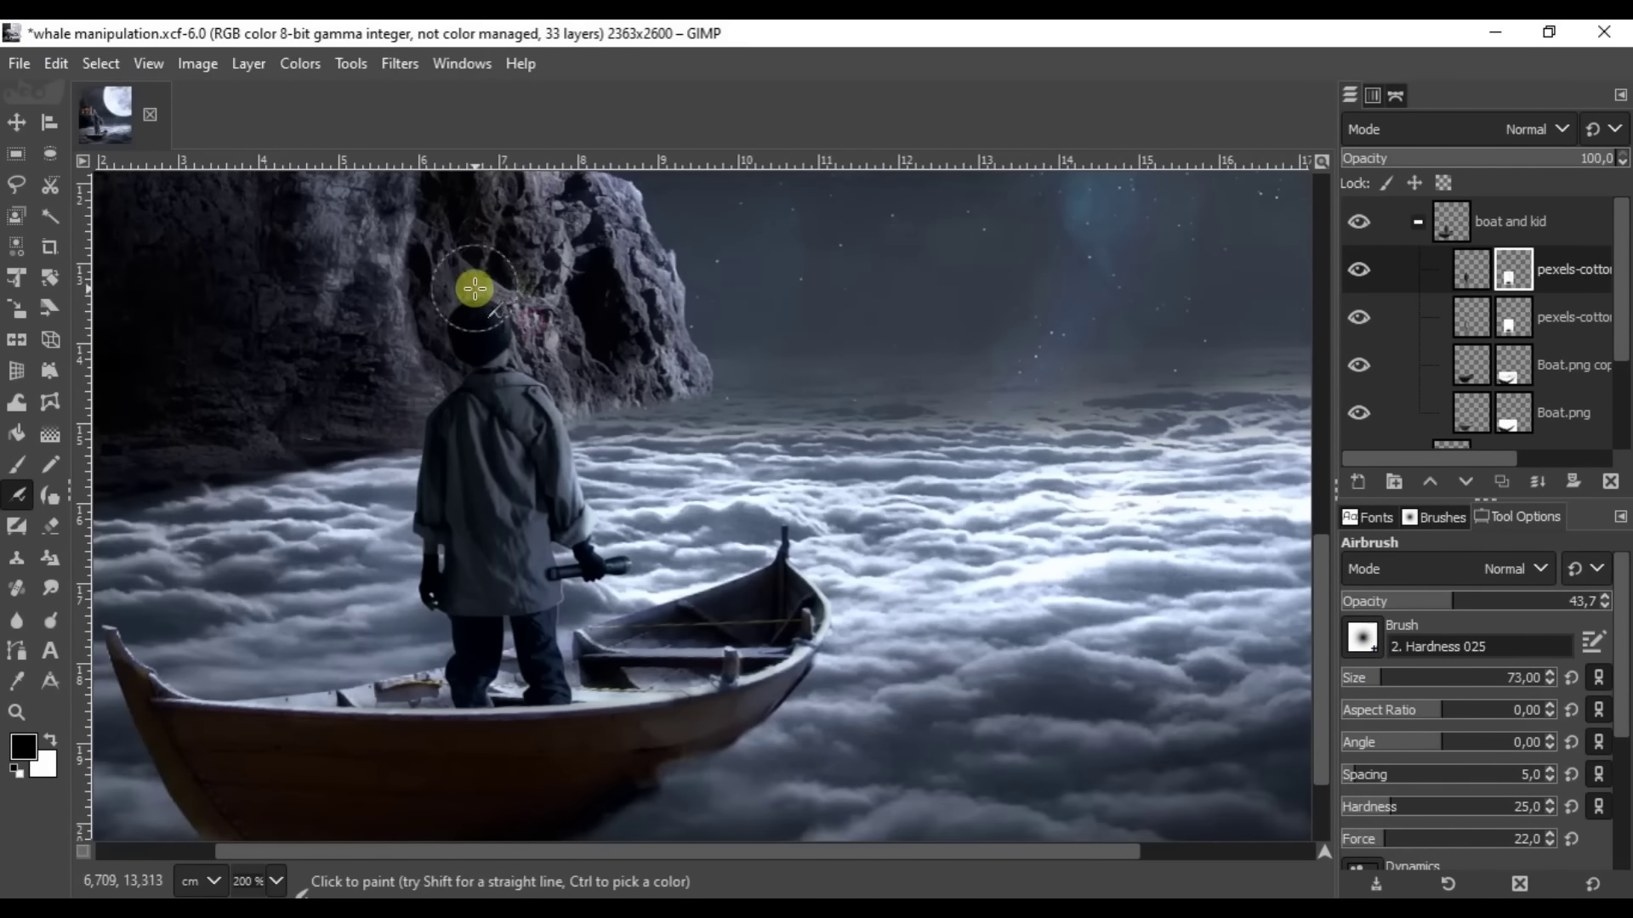
{"action": "scroll", "coordinate": [629, 315], "scroll_direction": "up", "scroll_amount": 2}
{"action": "scroll", "coordinate": [595, 445], "scroll_direction": "up", "scroll_amount": 1}
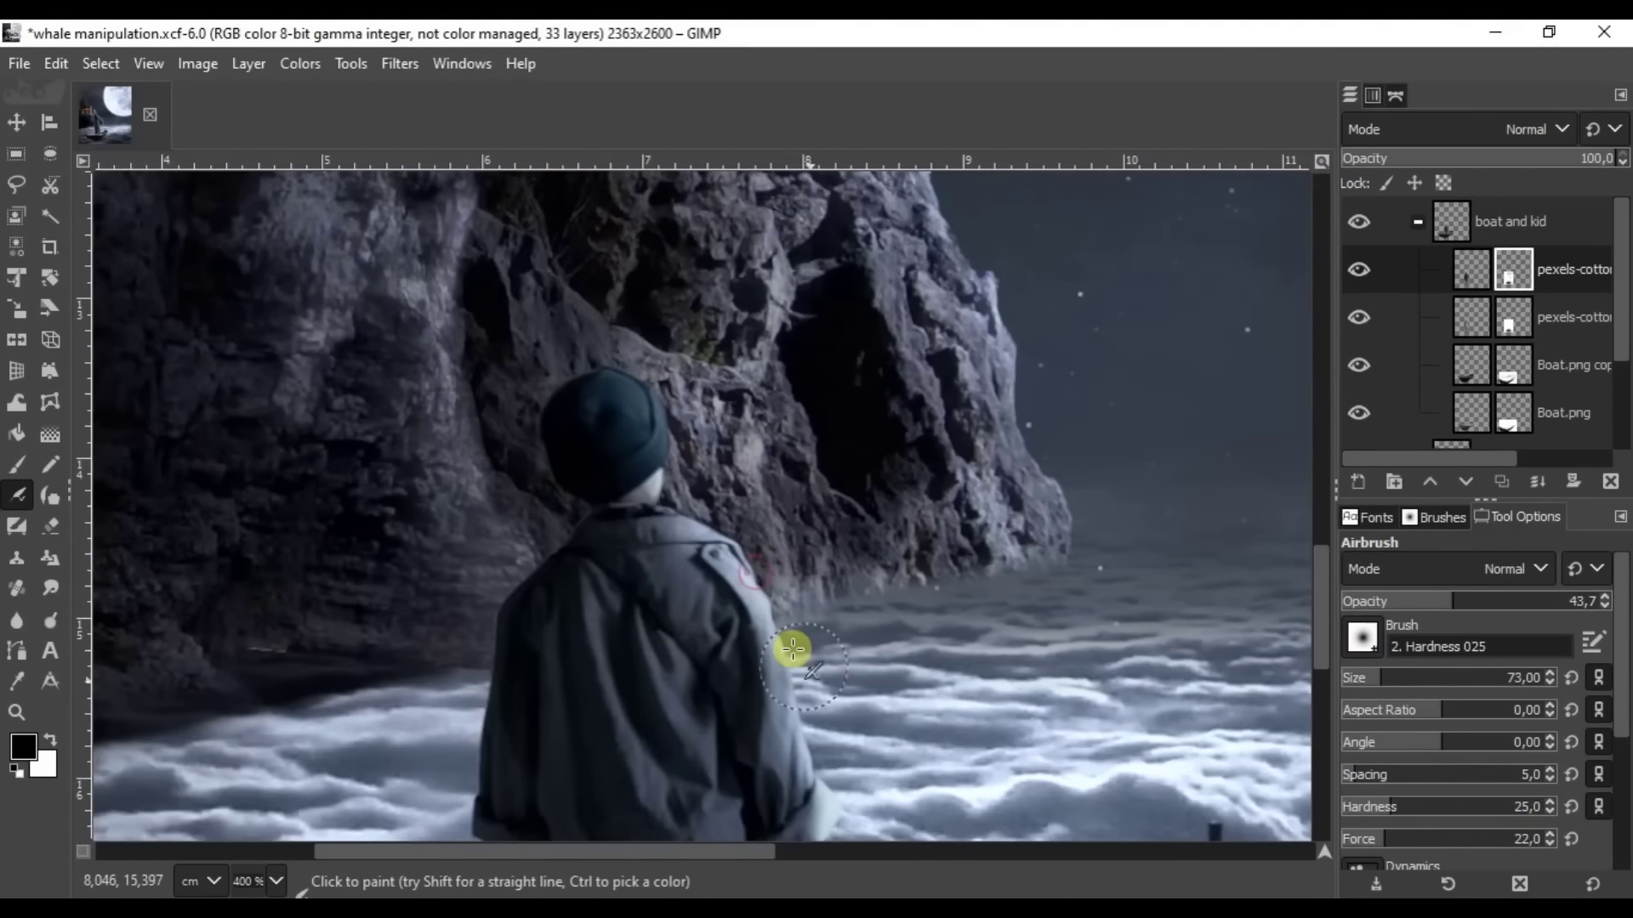
{"action": "scroll", "coordinate": [771, 584], "scroll_direction": "up", "scroll_amount": 4}
{"action": "scroll", "coordinate": [919, 682], "scroll_direction": "down", "scroll_amount": 3}
{"action": "scroll", "coordinate": [1010, 369], "scroll_direction": "down", "scroll_amount": 2}
{"action": "scroll", "coordinate": [948, 507], "scroll_direction": "up", "scroll_amount": 3}
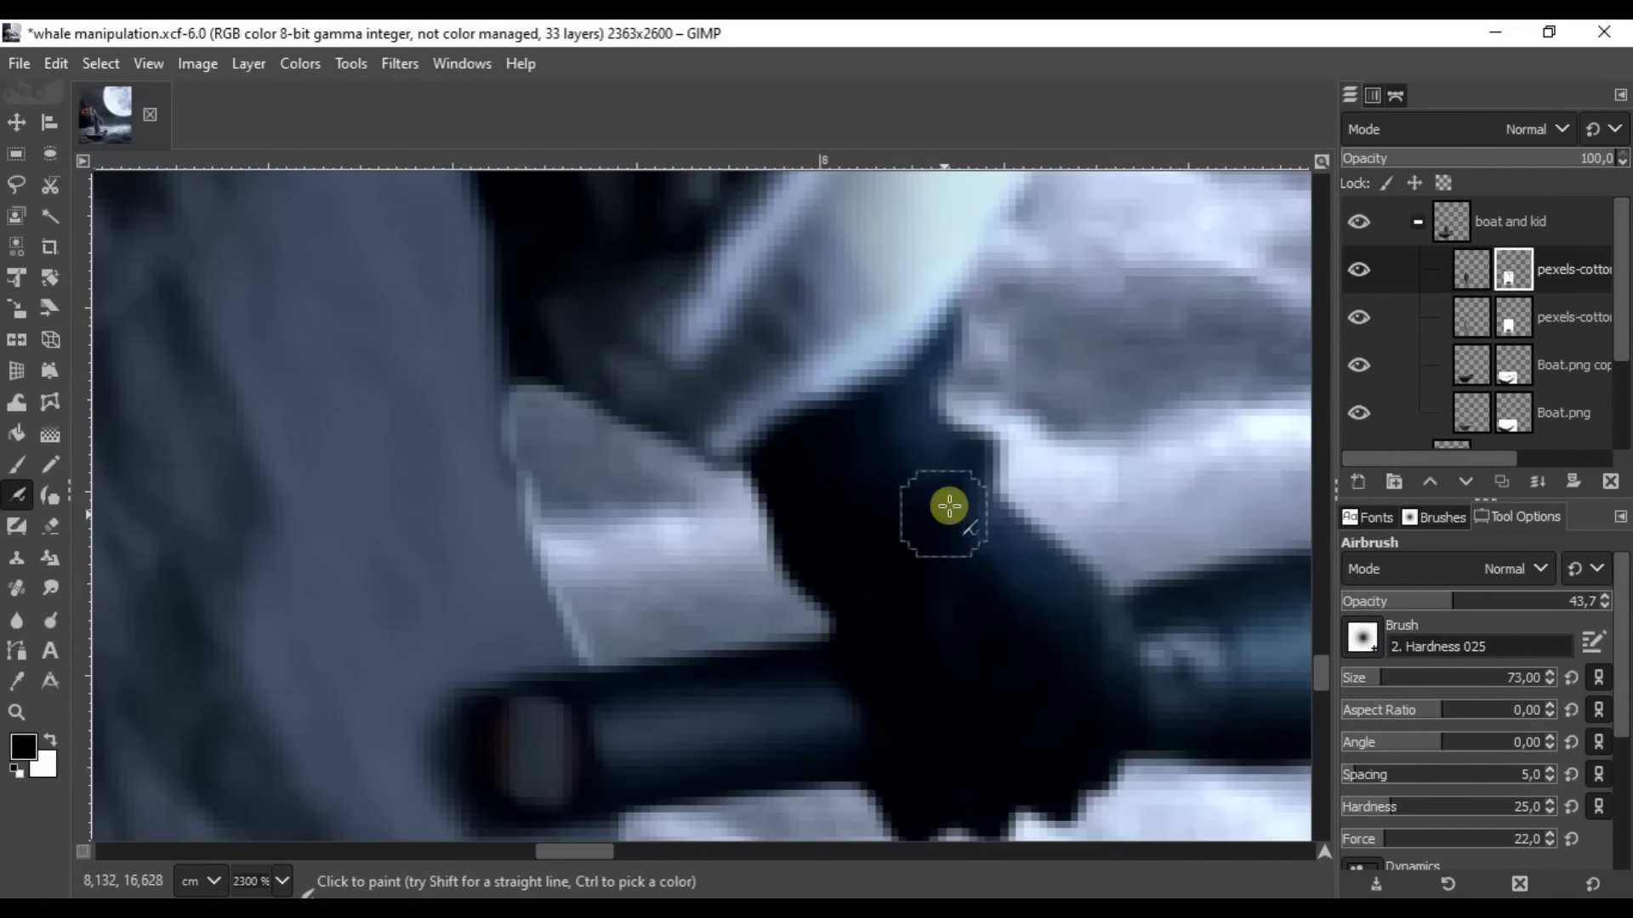
{"action": "scroll", "coordinate": [1027, 591], "scroll_direction": "down", "scroll_amount": 1}
{"action": "scroll", "coordinate": [851, 510], "scroll_direction": "up", "scroll_amount": 1}
{"action": "scroll", "coordinate": [765, 519], "scroll_direction": "down", "scroll_amount": 1}
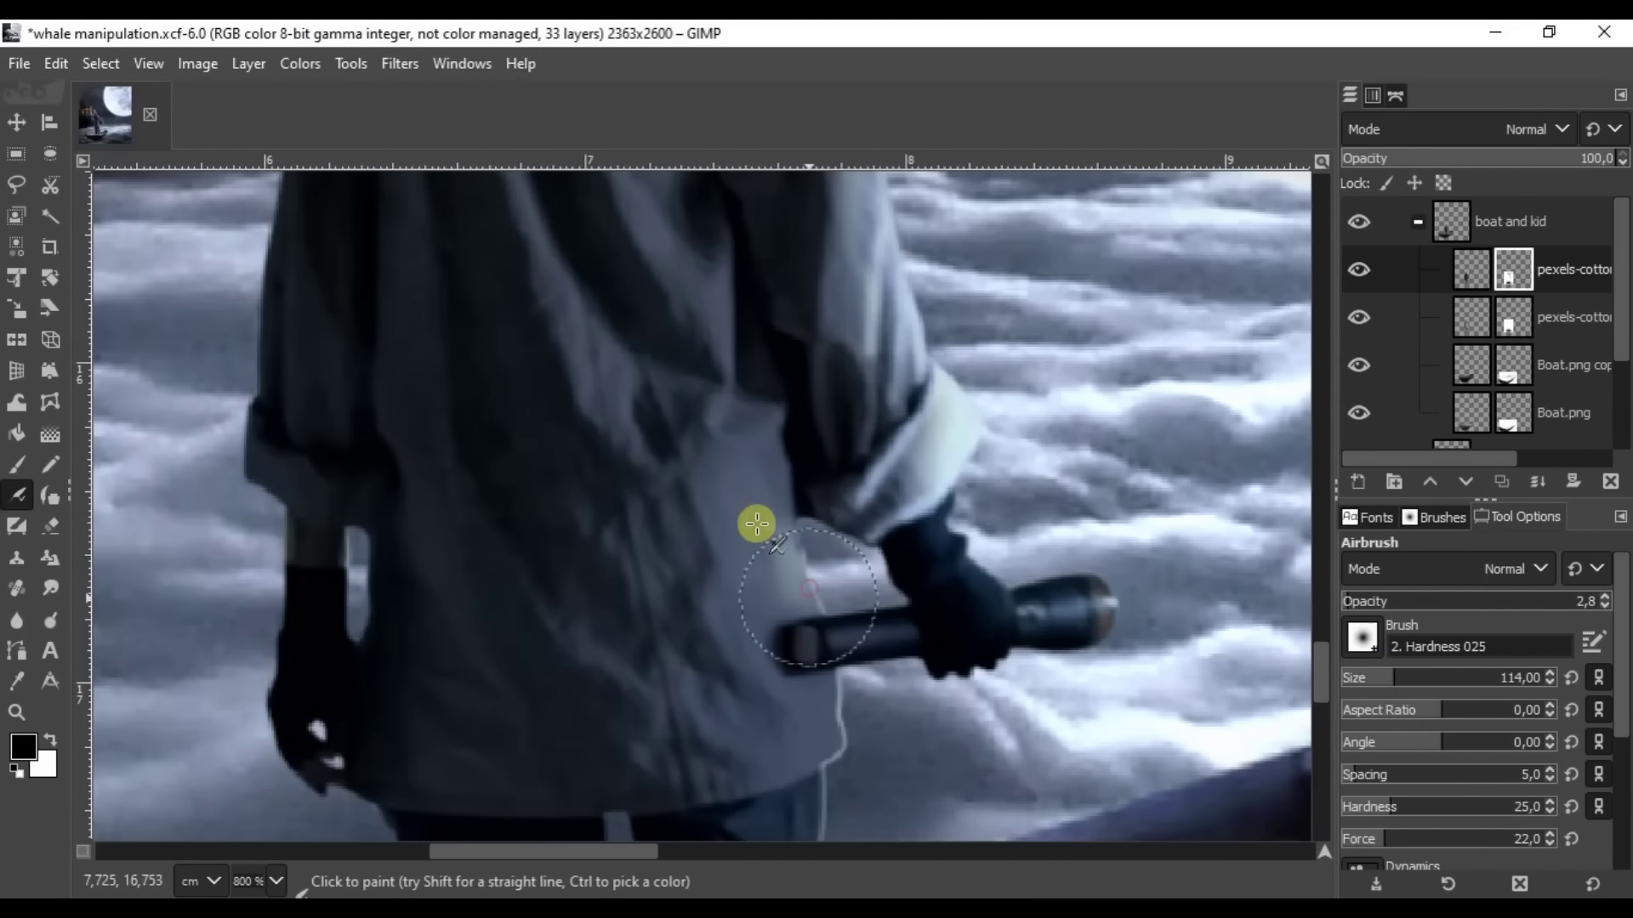
{"action": "scroll", "coordinate": [846, 595], "scroll_direction": "down", "scroll_amount": 1}
{"action": "scroll", "coordinate": [868, 668], "scroll_direction": "down", "scroll_amount": 1}
{"action": "scroll", "coordinate": [693, 544], "scroll_direction": "up", "scroll_amount": 2}
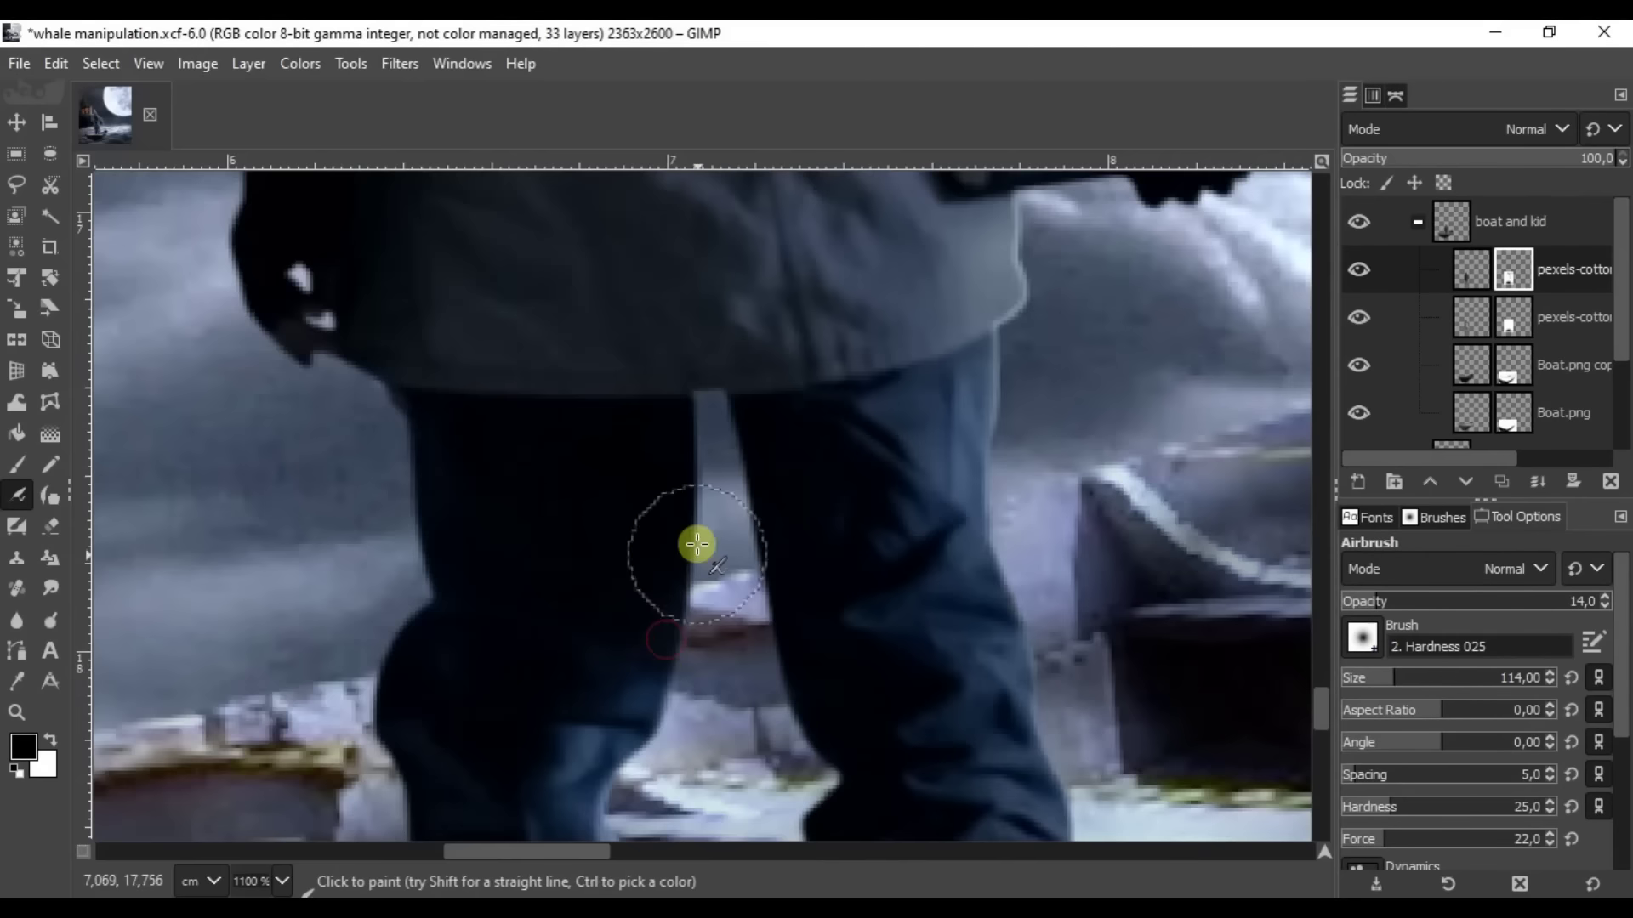
{"action": "scroll", "coordinate": [936, 544], "scroll_direction": "down", "scroll_amount": 3}
{"action": "scroll", "coordinate": [737, 331], "scroll_direction": "up", "scroll_amount": 4}
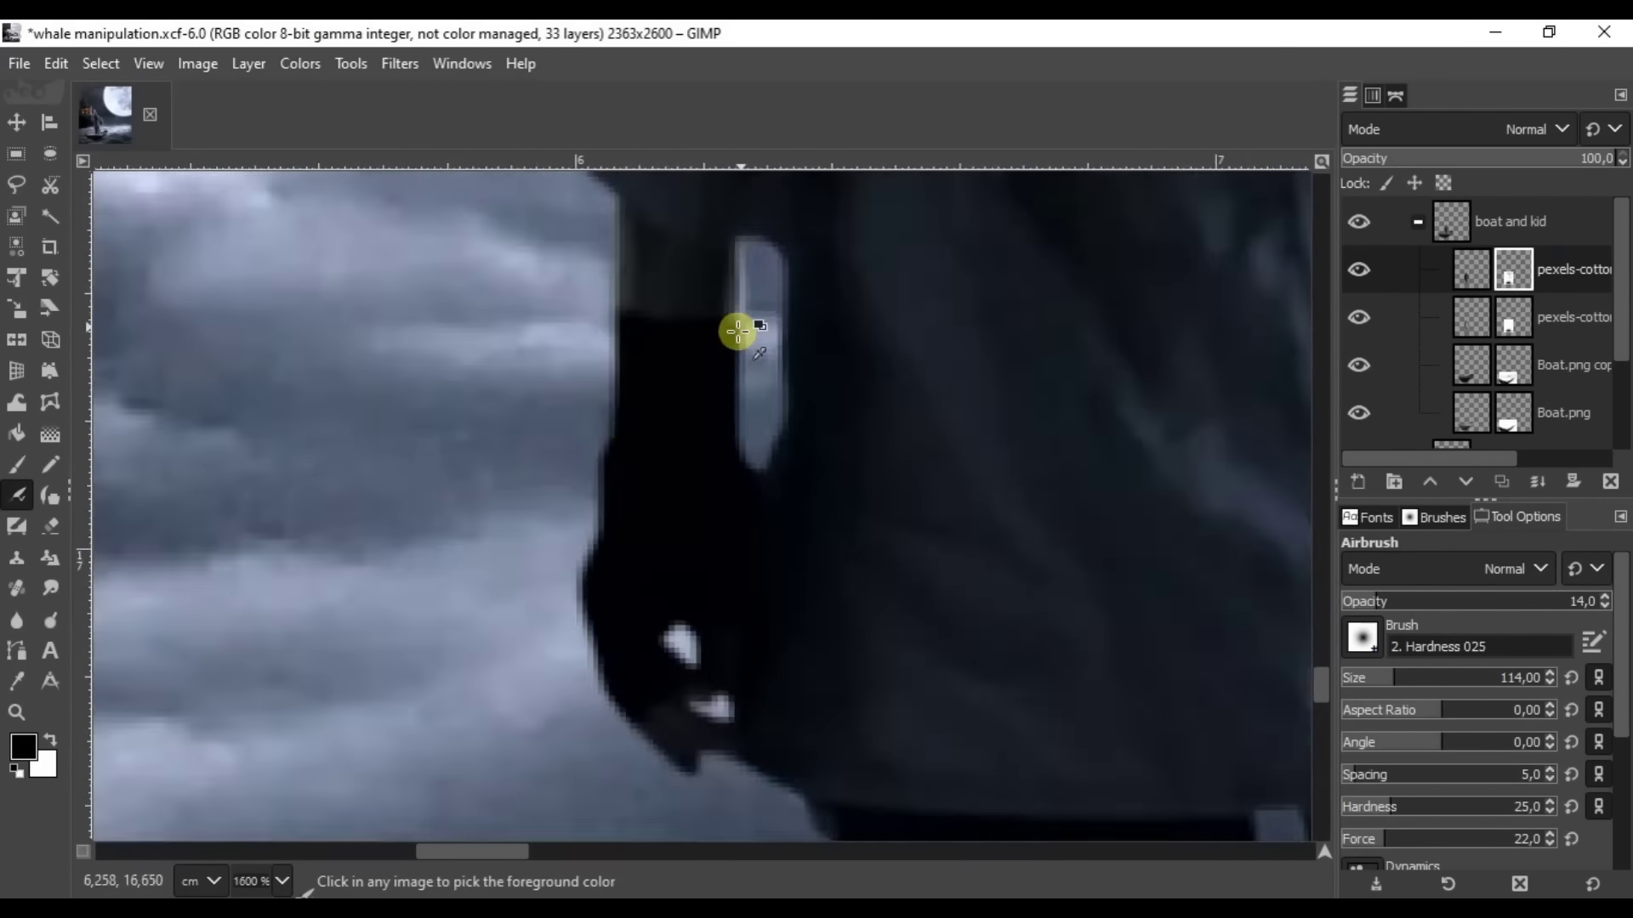
{"action": "scroll", "coordinate": [748, 374], "scroll_direction": "down", "scroll_amount": 5}
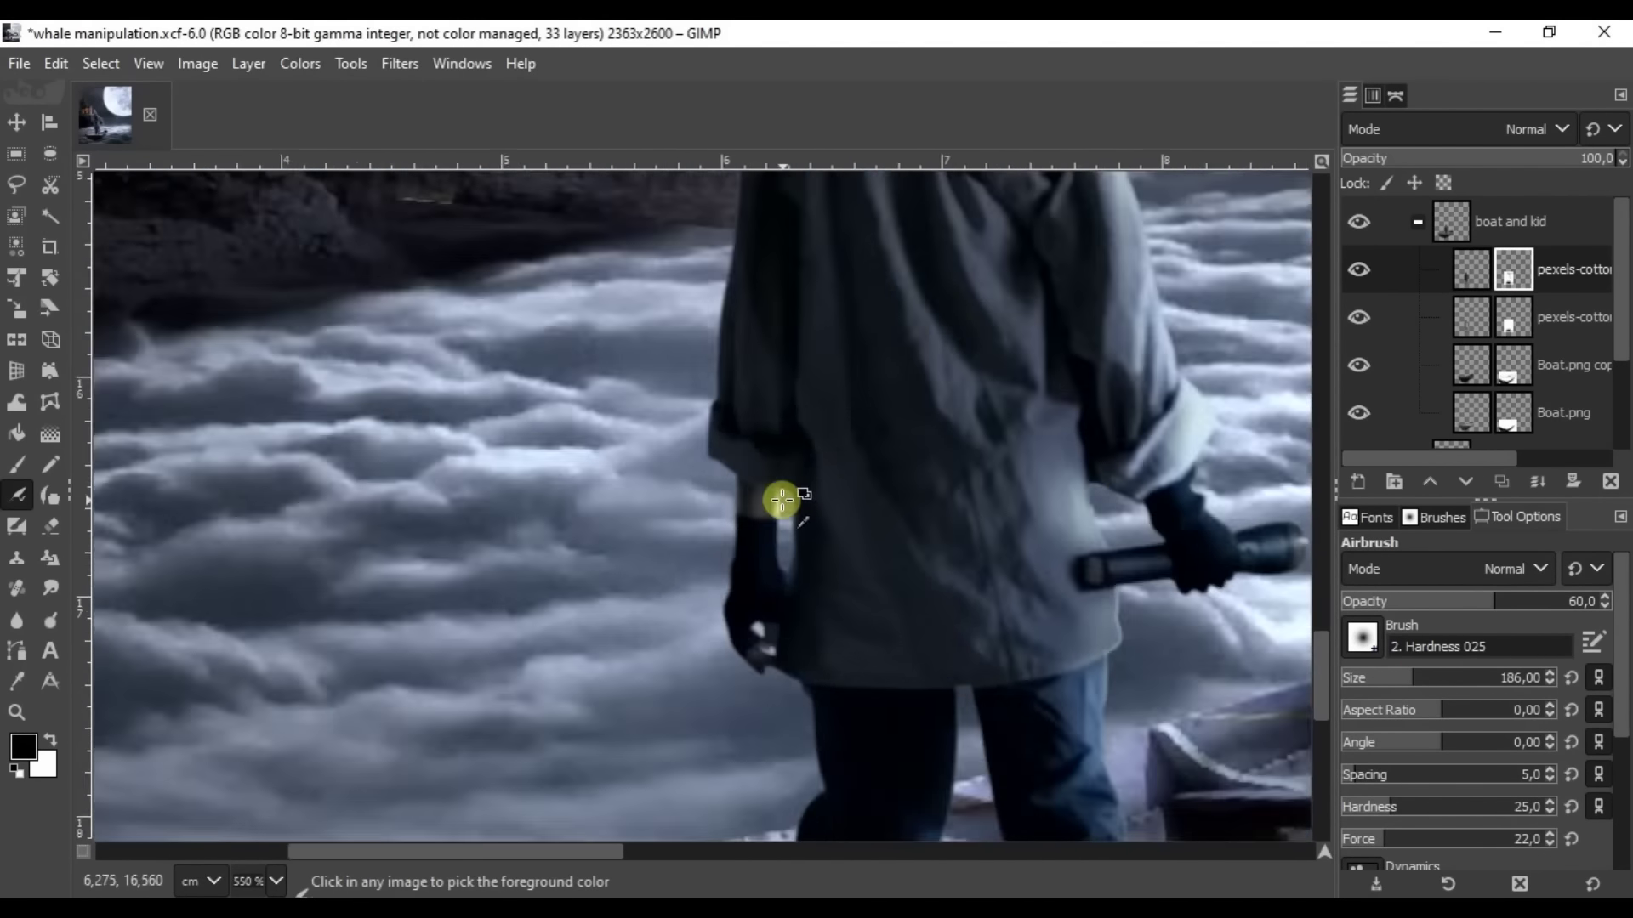
{"action": "scroll", "coordinate": [750, 372], "scroll_direction": "down", "scroll_amount": 3}
{"action": "key", "text": "ctrl+s"}
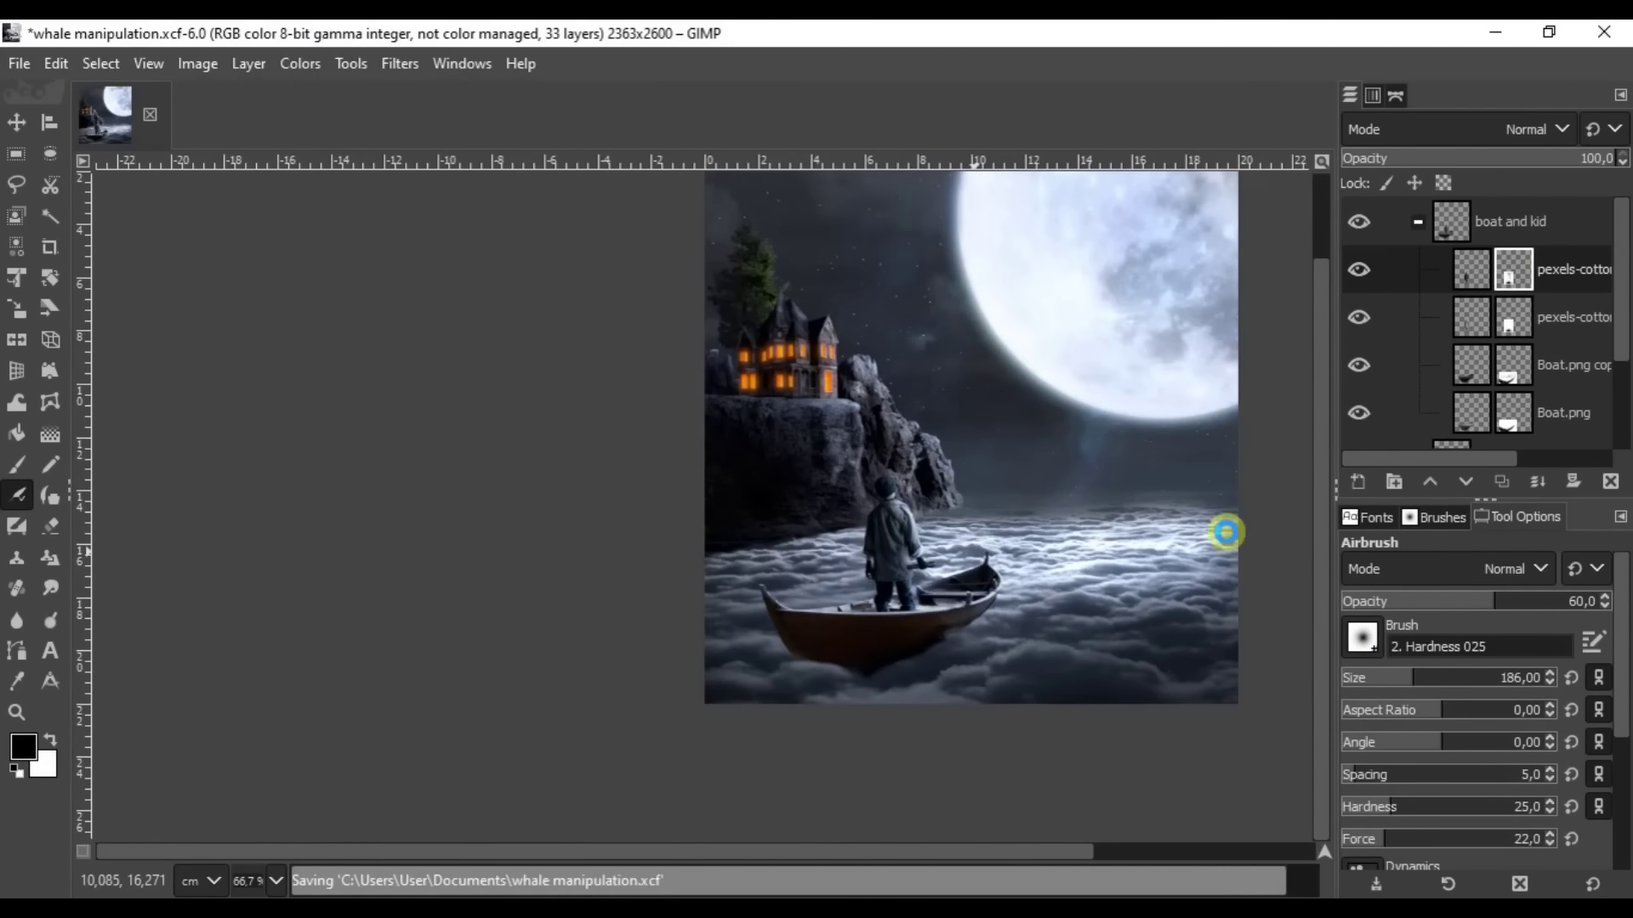
Duplicate the boy layer, apply a Curves adjustment to the copy, and select its mask.
{"action": "scroll", "coordinate": [641, 531], "scroll_direction": "up", "scroll_amount": 4}
{"action": "scroll", "coordinate": [534, 422], "scroll_direction": "up", "scroll_amount": 2}
{"action": "key", "text": "x"}
{"action": "scroll", "coordinate": [533, 423], "scroll_direction": "down", "scroll_amount": 3}
{"action": "right_click", "coordinate": [1361, 316]}
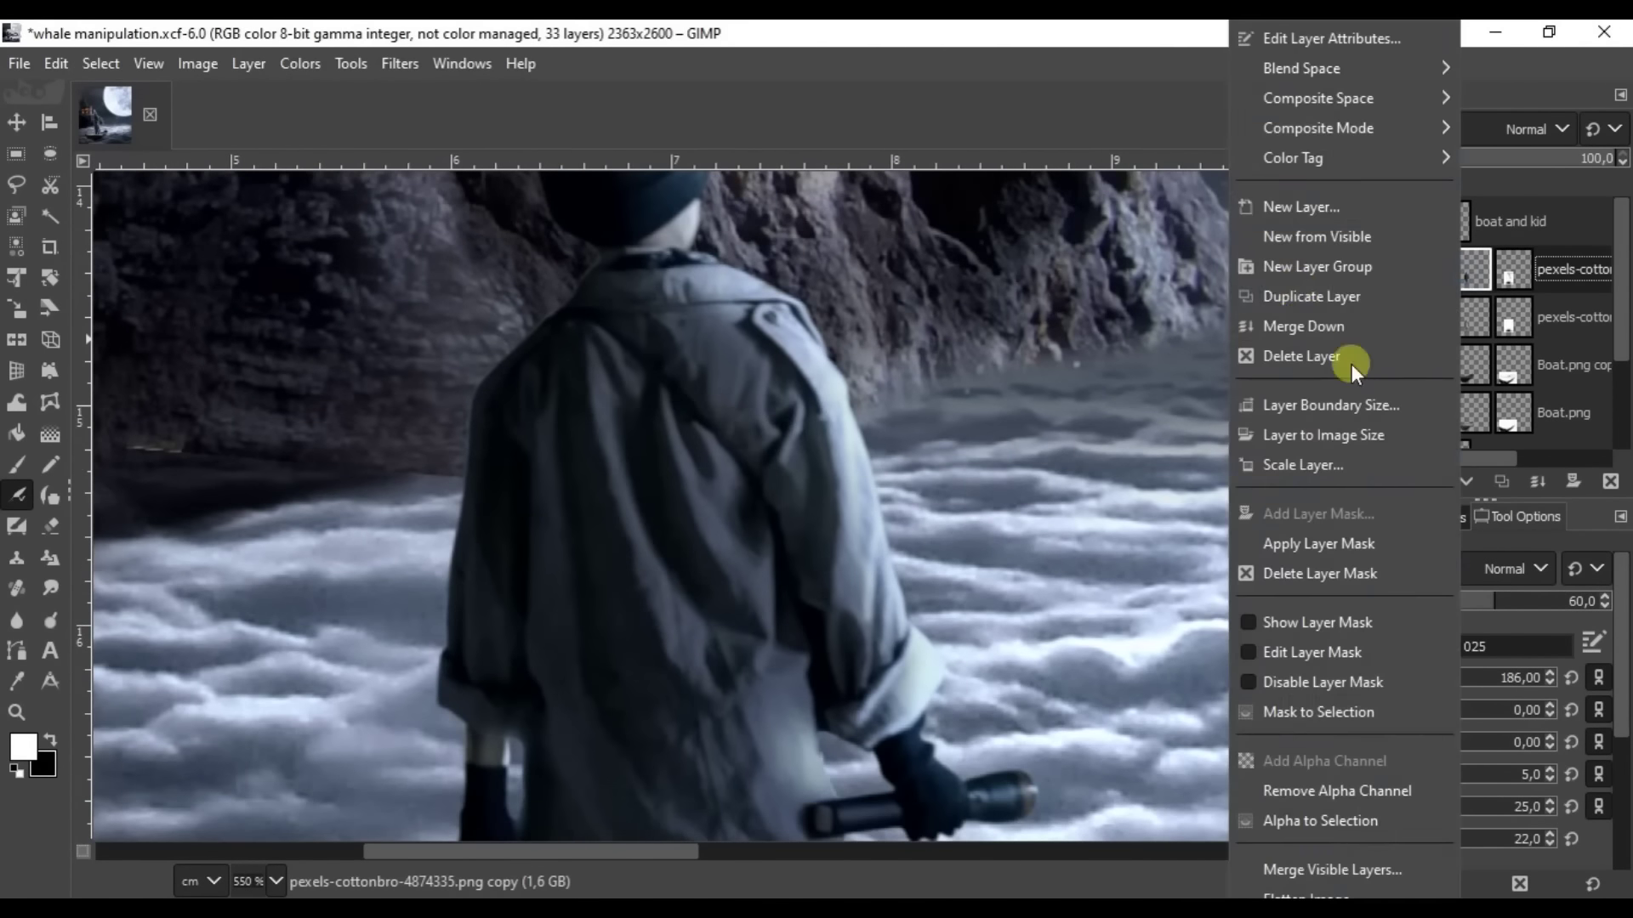
{"action": "left_click", "coordinate": [1326, 297]}
{"action": "left_click", "coordinate": [1158, 784]}
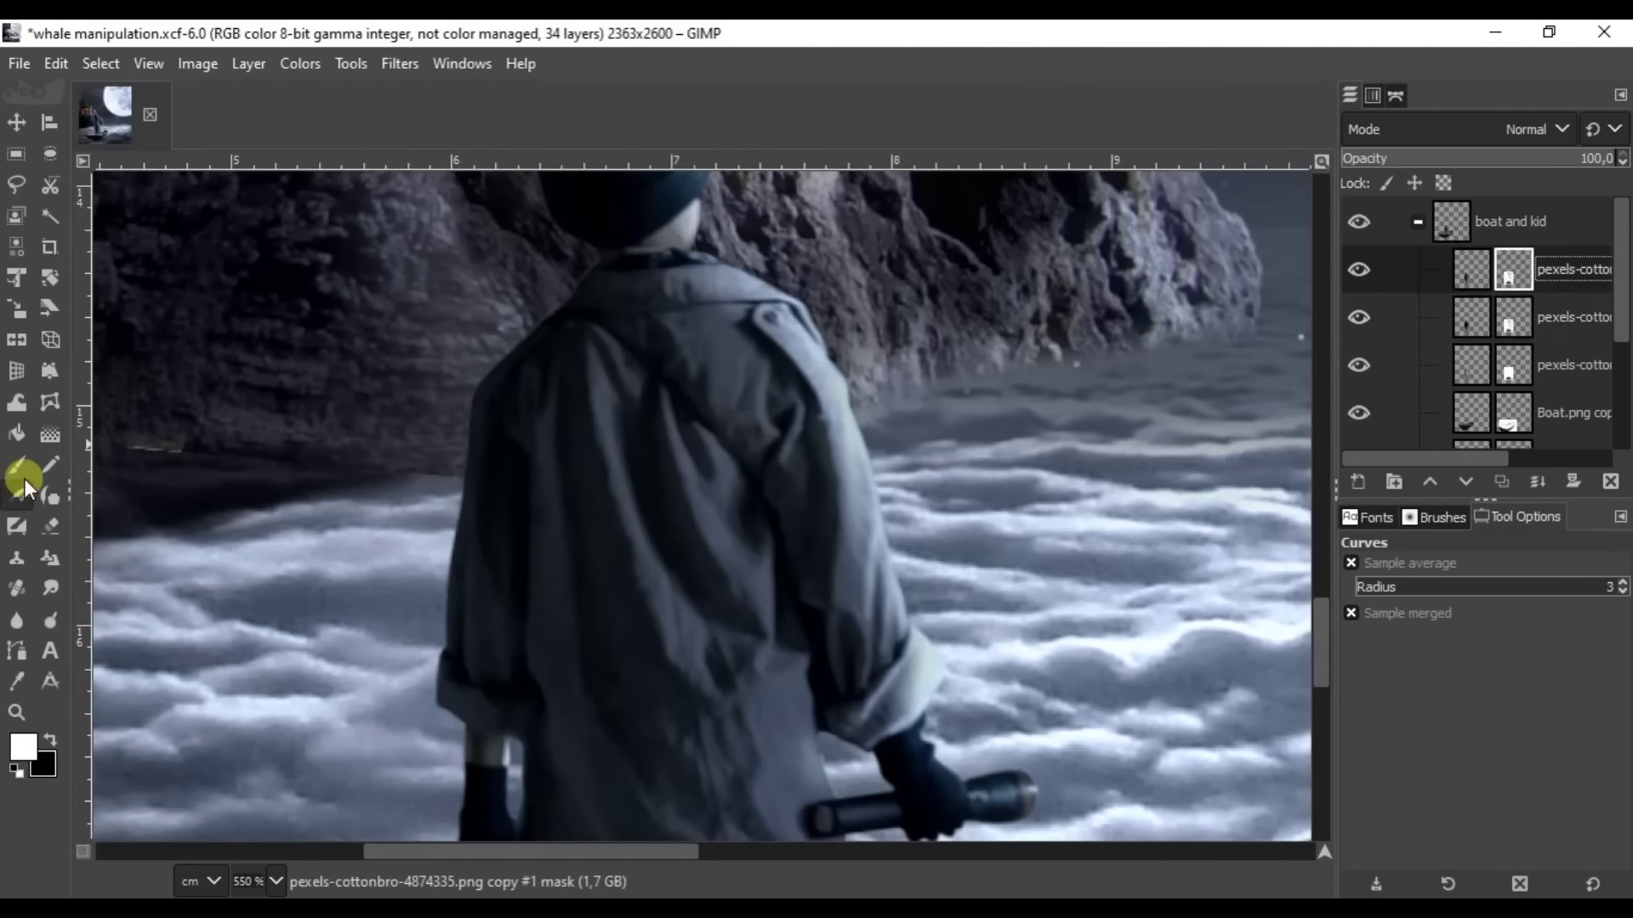
{"action": "left_click", "coordinate": [16, 495]}
{"action": "key", "text": "x"}
Airbrush the copy's mask to blend the boy's outline into the clouds, then save.
{"action": "scroll", "coordinate": [821, 376], "scroll_direction": "up", "scroll_amount": 5}
{"action": "scroll", "coordinate": [779, 370], "scroll_direction": "down", "scroll_amount": 5}
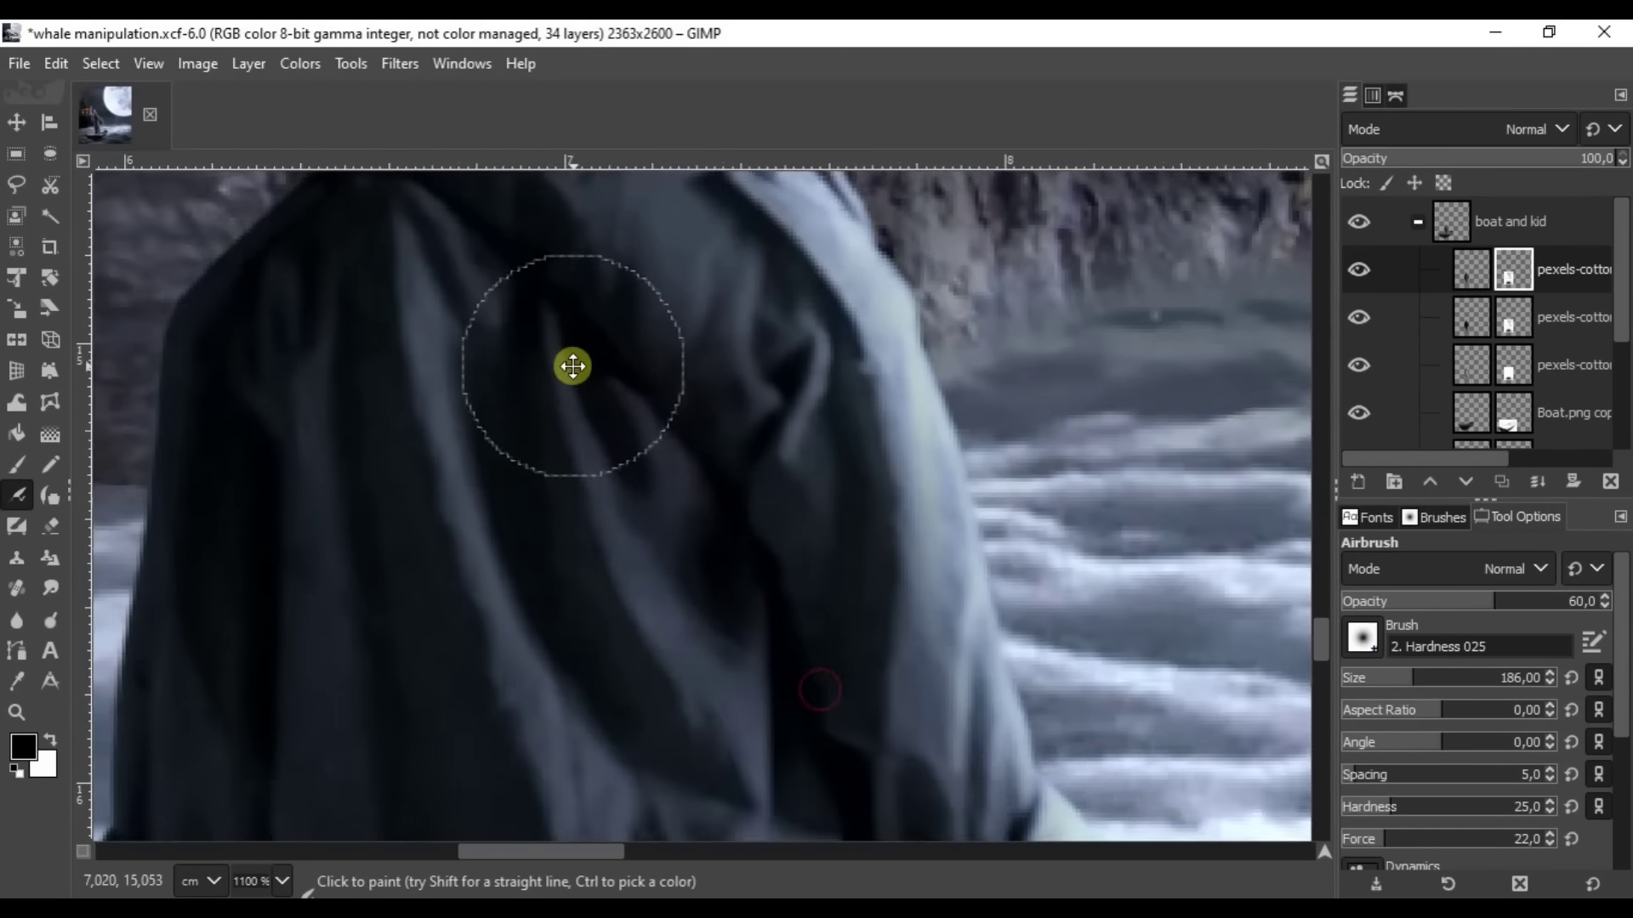
{"action": "scroll", "coordinate": [1002, 678], "scroll_direction": "up", "scroll_amount": 2}
{"action": "scroll", "coordinate": [1064, 477], "scroll_direction": "up", "scroll_amount": 3}
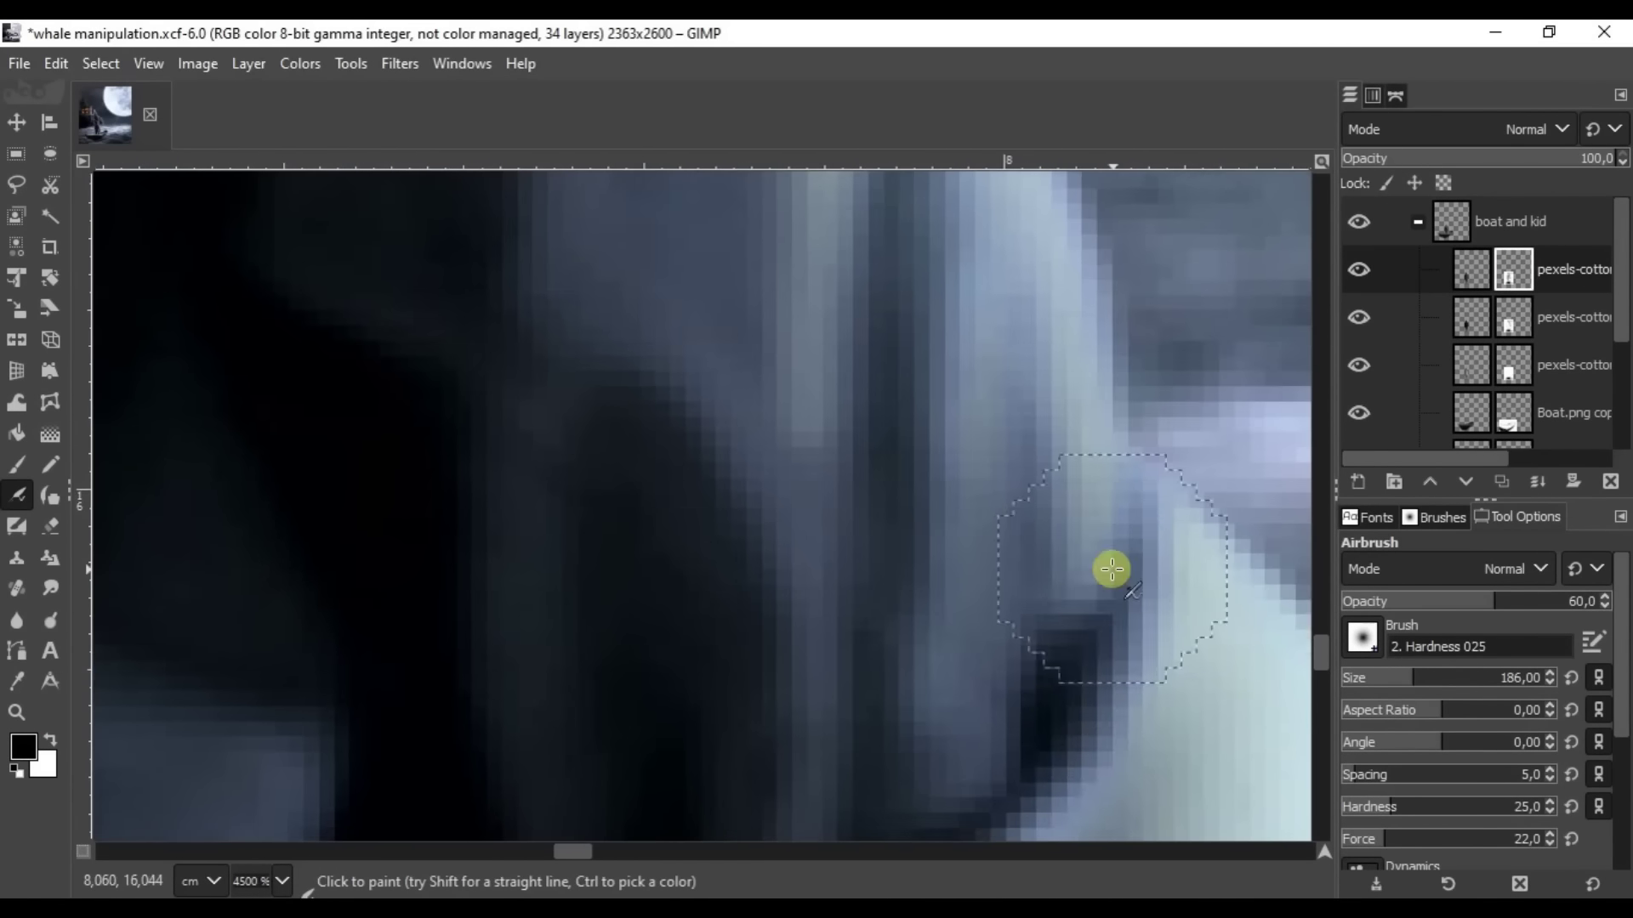
{"action": "scroll", "coordinate": [1108, 564], "scroll_direction": "down", "scroll_amount": 1}
{"action": "scroll", "coordinate": [656, 837], "scroll_direction": "down", "scroll_amount": 2}
{"action": "scroll", "coordinate": [520, 390], "scroll_direction": "up", "scroll_amount": 3}
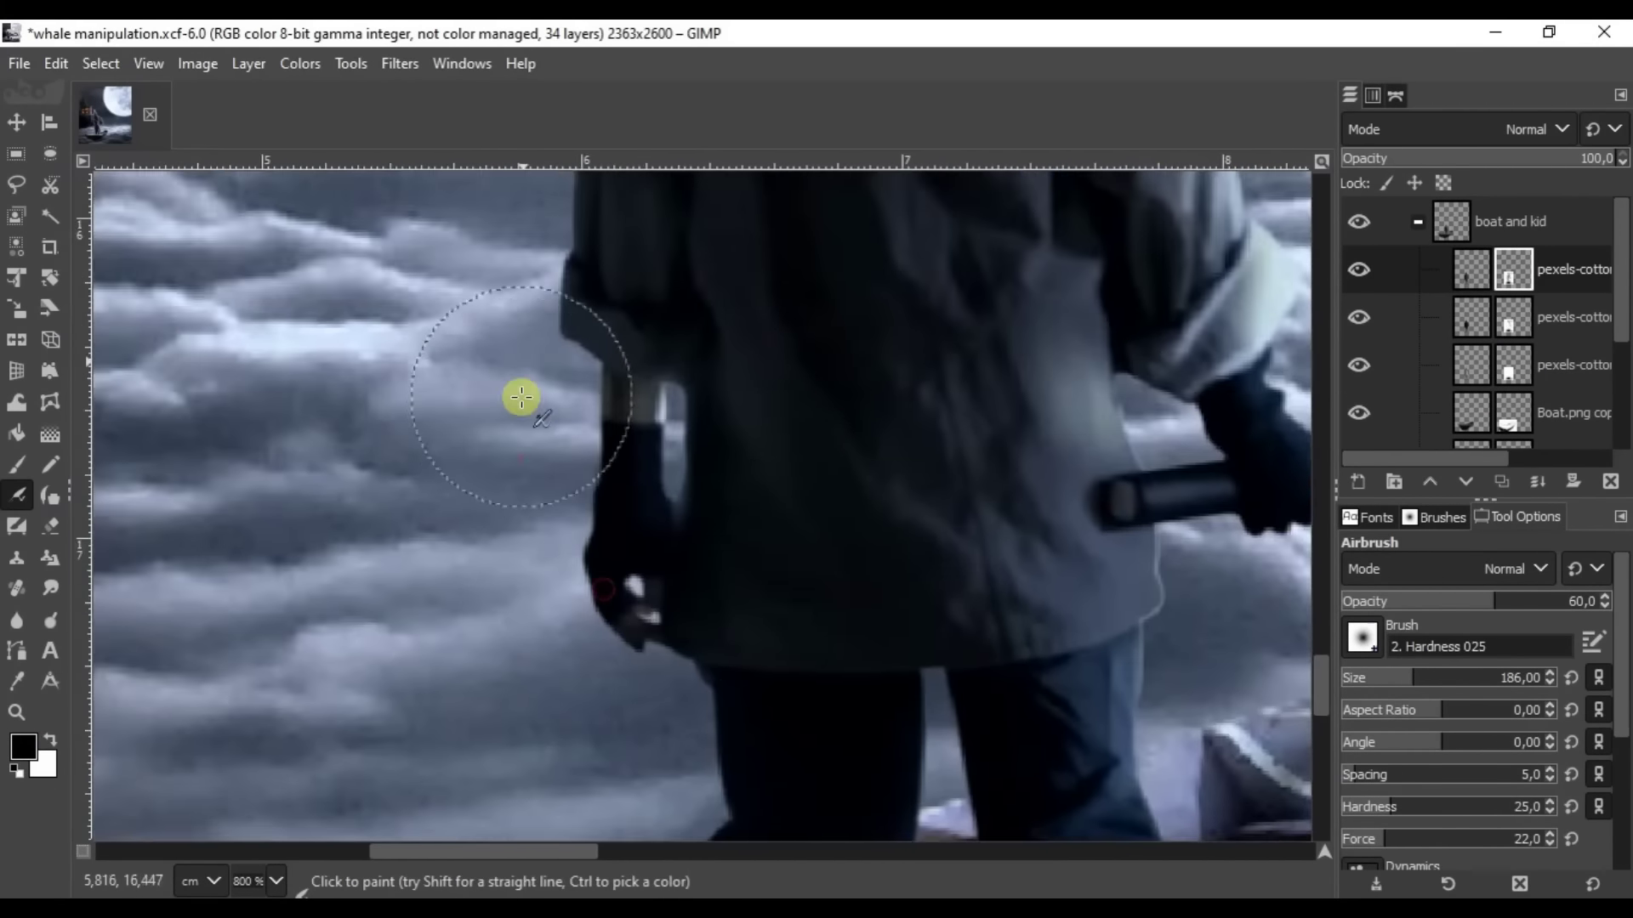
{"action": "scroll", "coordinate": [930, 375], "scroll_direction": "up", "scroll_amount": 3}
{"action": "scroll", "coordinate": [1038, 549], "scroll_direction": "down", "scroll_amount": 1}
{"action": "key", "text": "m"}
{"action": "scroll", "coordinate": [927, 536], "scroll_direction": "down", "scroll_amount": 2}
{"action": "key", "text": "ctrl+s"}
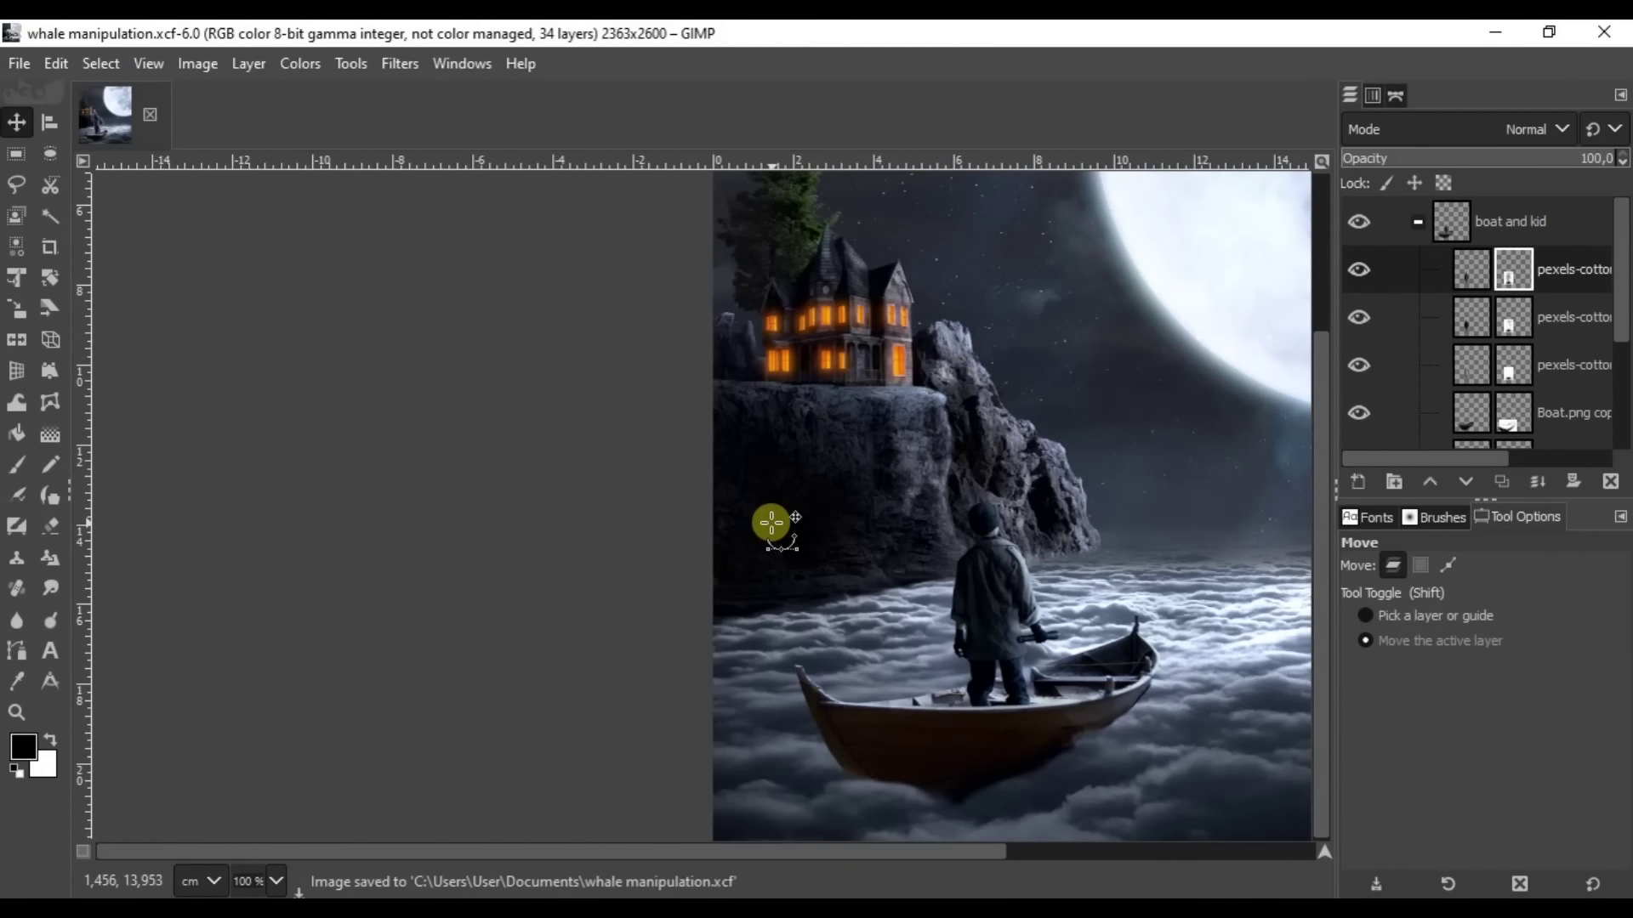
Create a new layer named 'shadow kid'.
{"action": "left_click_drag", "start_coordinate": [963, 853], "coordinate": [766, 853]}
{"action": "key", "text": "ctrl+shift+n"}
{"action": "type", "text": "shadow kid"}
{"action": "key", "text": "Return"}
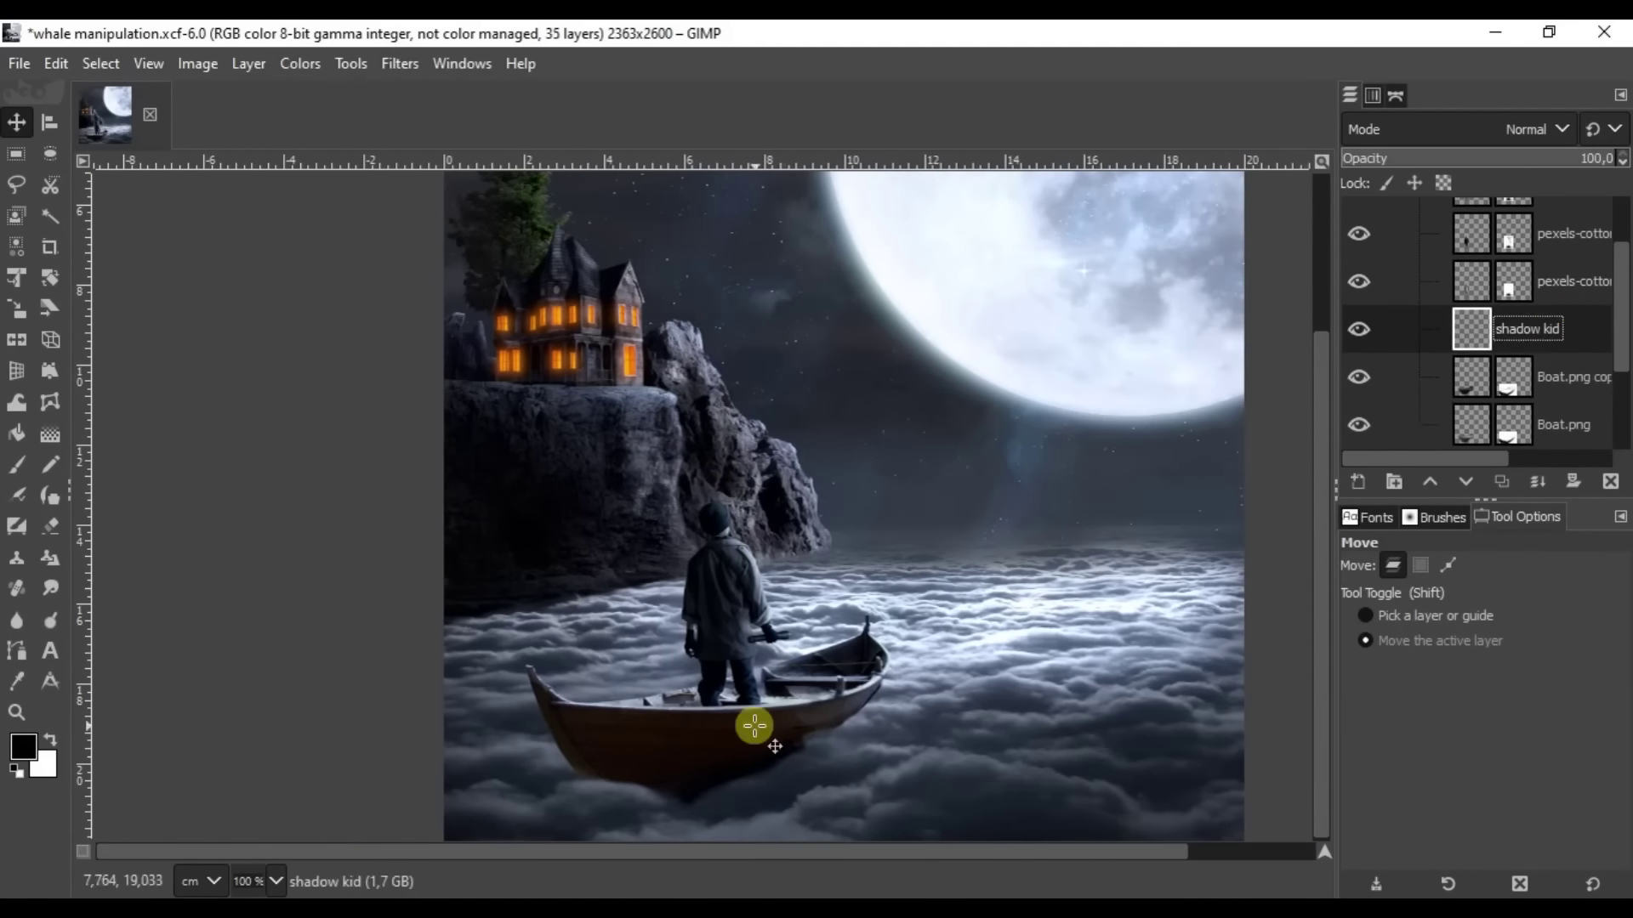
Trace a closed path outline under the boy's feet.
{"action": "key", "text": "b"}
{"action": "scroll", "coordinate": [771, 672], "scroll_direction": "up", "scroll_amount": 7}
{"action": "left_click", "coordinate": [625, 611]}
{"action": "scroll", "coordinate": [783, 614], "scroll_direction": "left", "scroll_amount": 2}
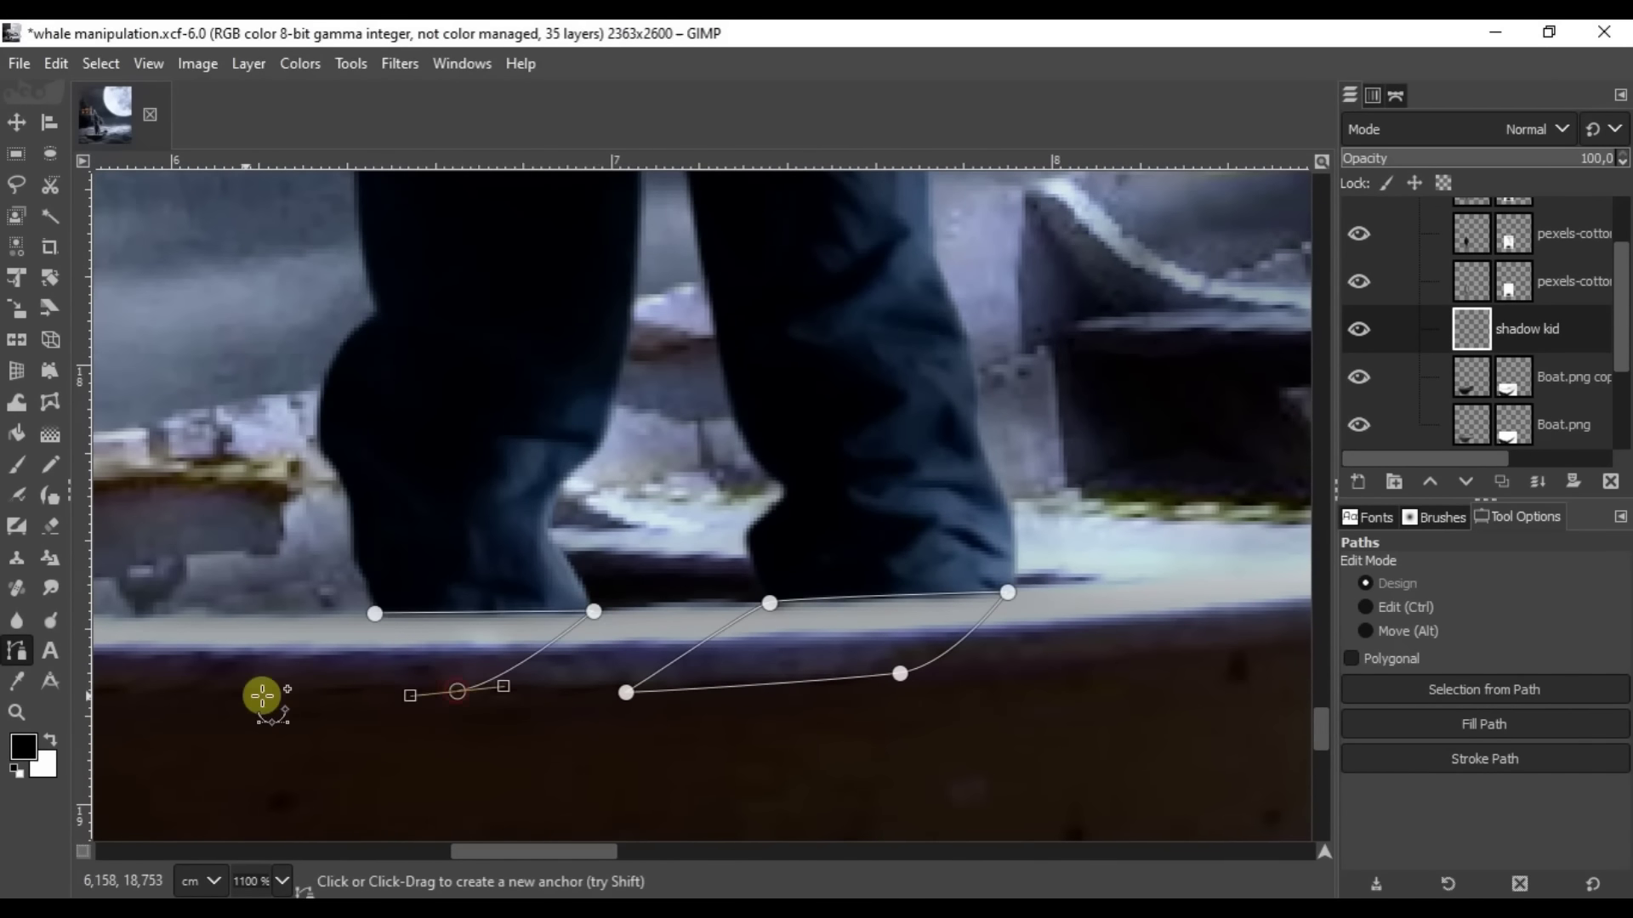
{"action": "scroll", "coordinate": [939, 482], "scroll_direction": "down", "scroll_amount": 1}
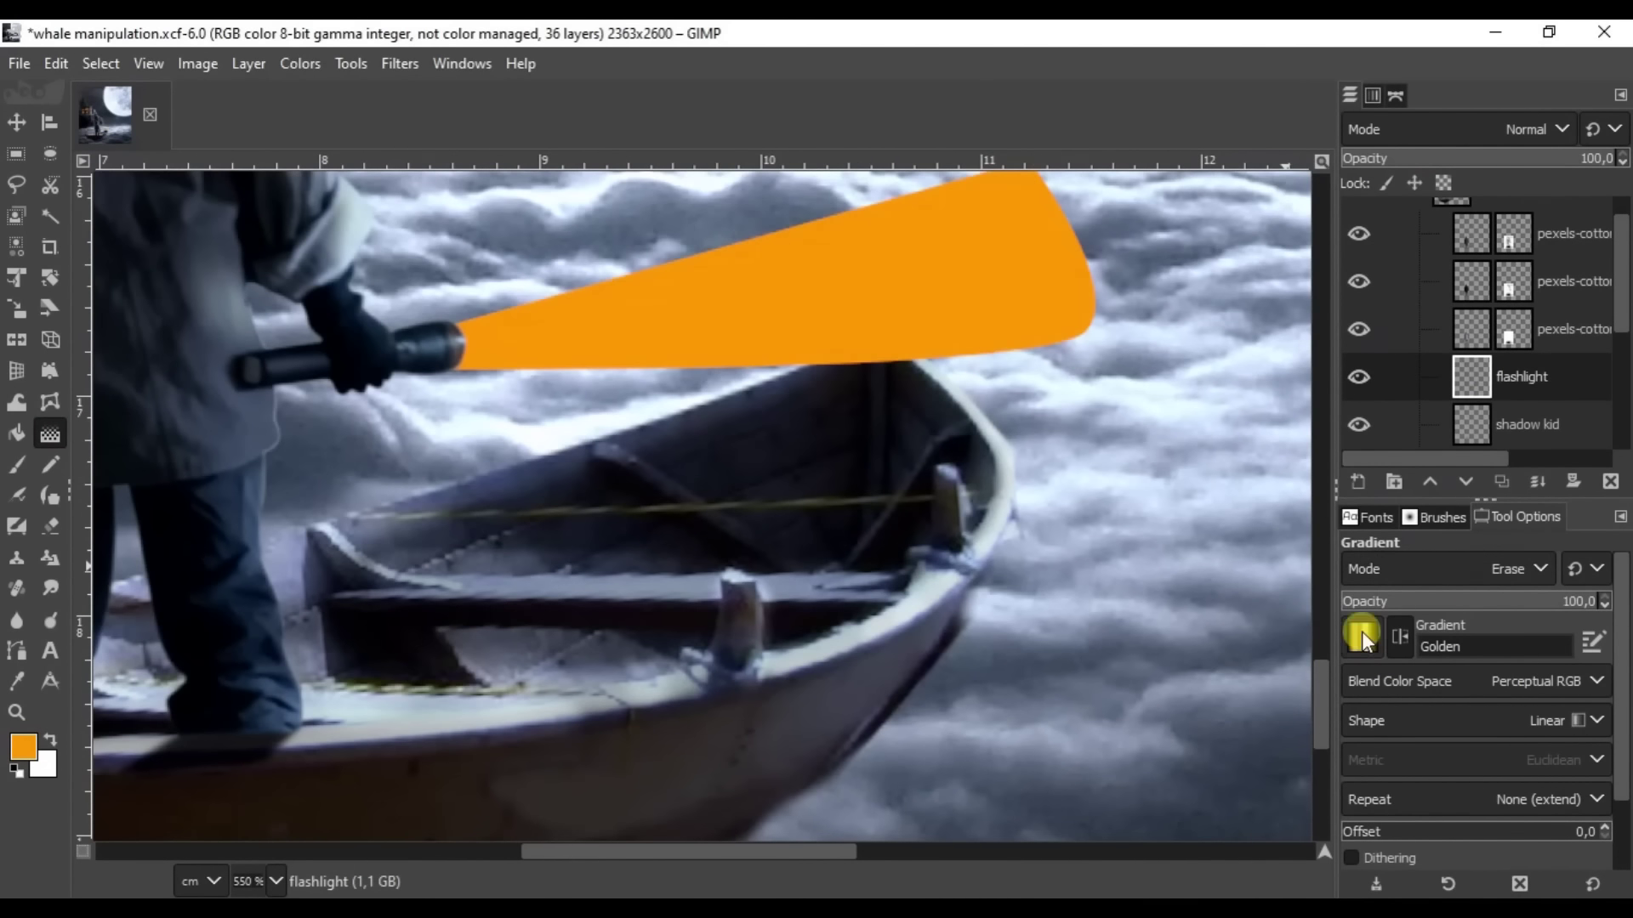
Blur the beam with Gaussian Blur and lower its saturation.
{"action": "left_click", "coordinate": [1361, 636]}
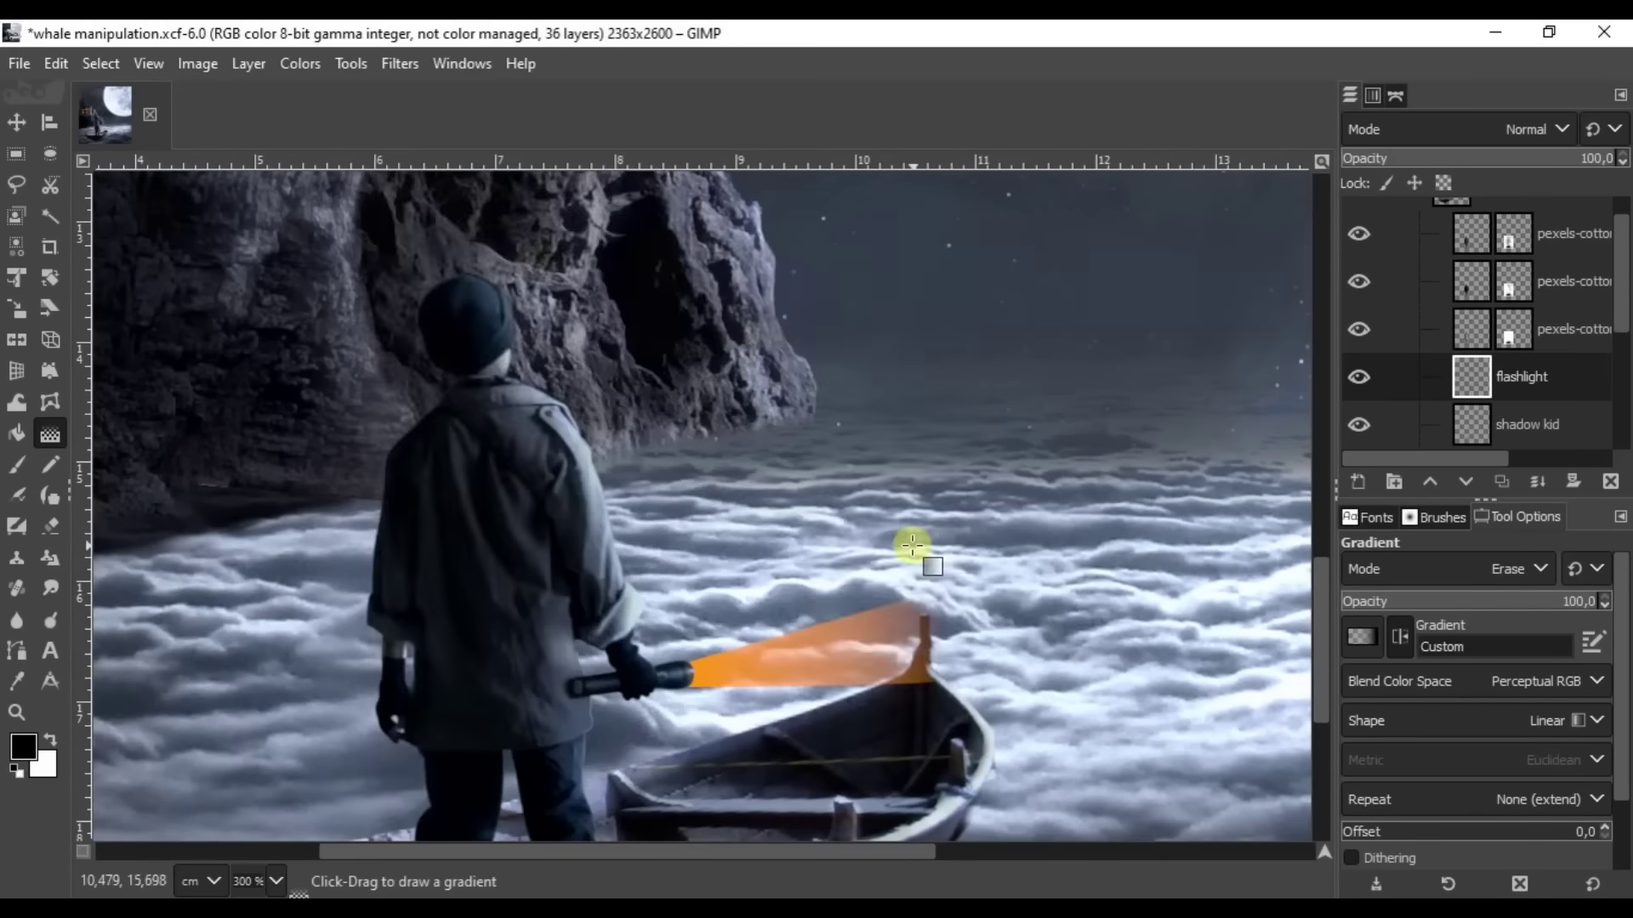
{"action": "left_click", "coordinate": [399, 63]}
{"action": "left_click", "coordinate": [740, 264]}
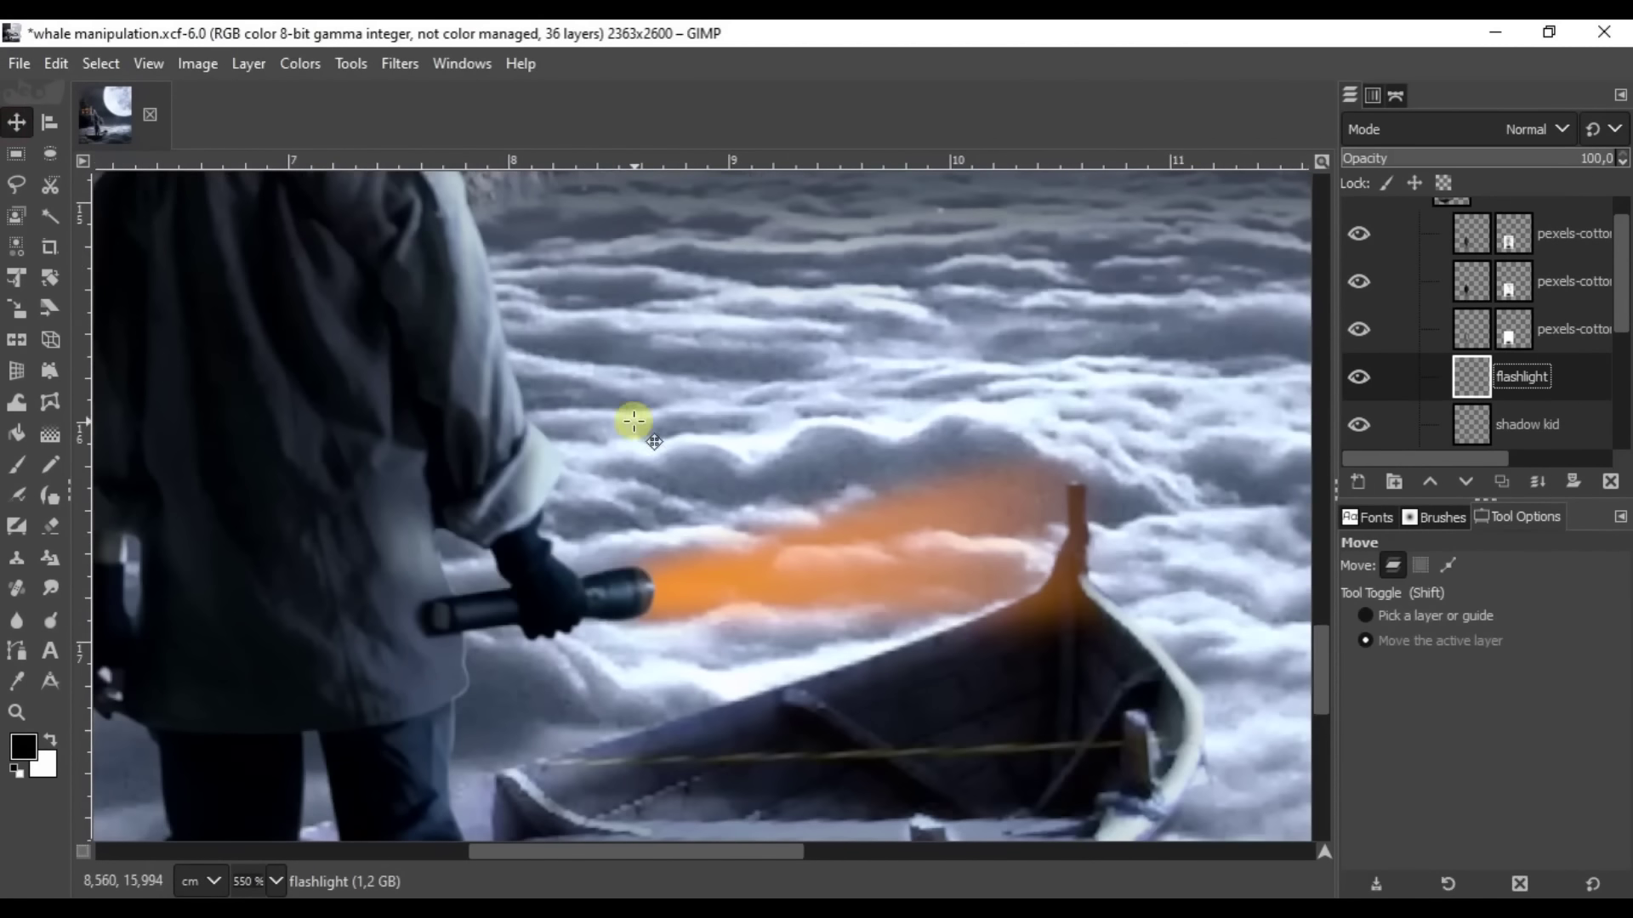
{"action": "left_click", "coordinate": [300, 63]}
{"action": "left_click", "coordinate": [364, 223]}
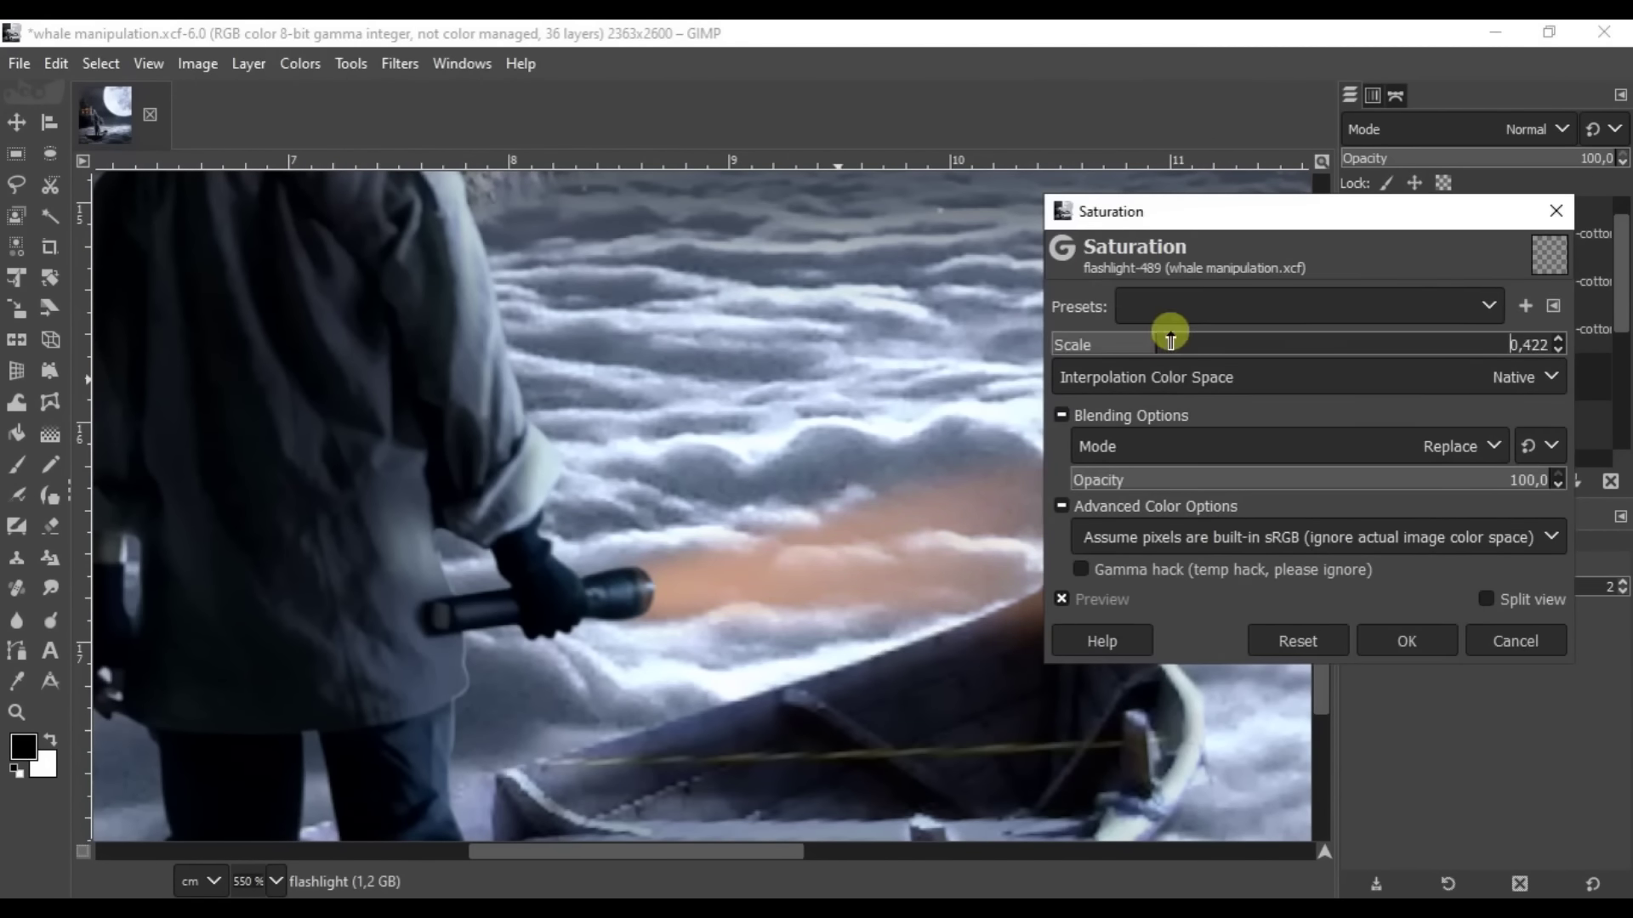
{"action": "left_click", "coordinate": [1403, 638]}
Trace a path at the flashlight lens, blur it, and fade the beam with a gradient.
{"action": "key", "text": "b"}
{"action": "left_click", "coordinate": [388, 474]}
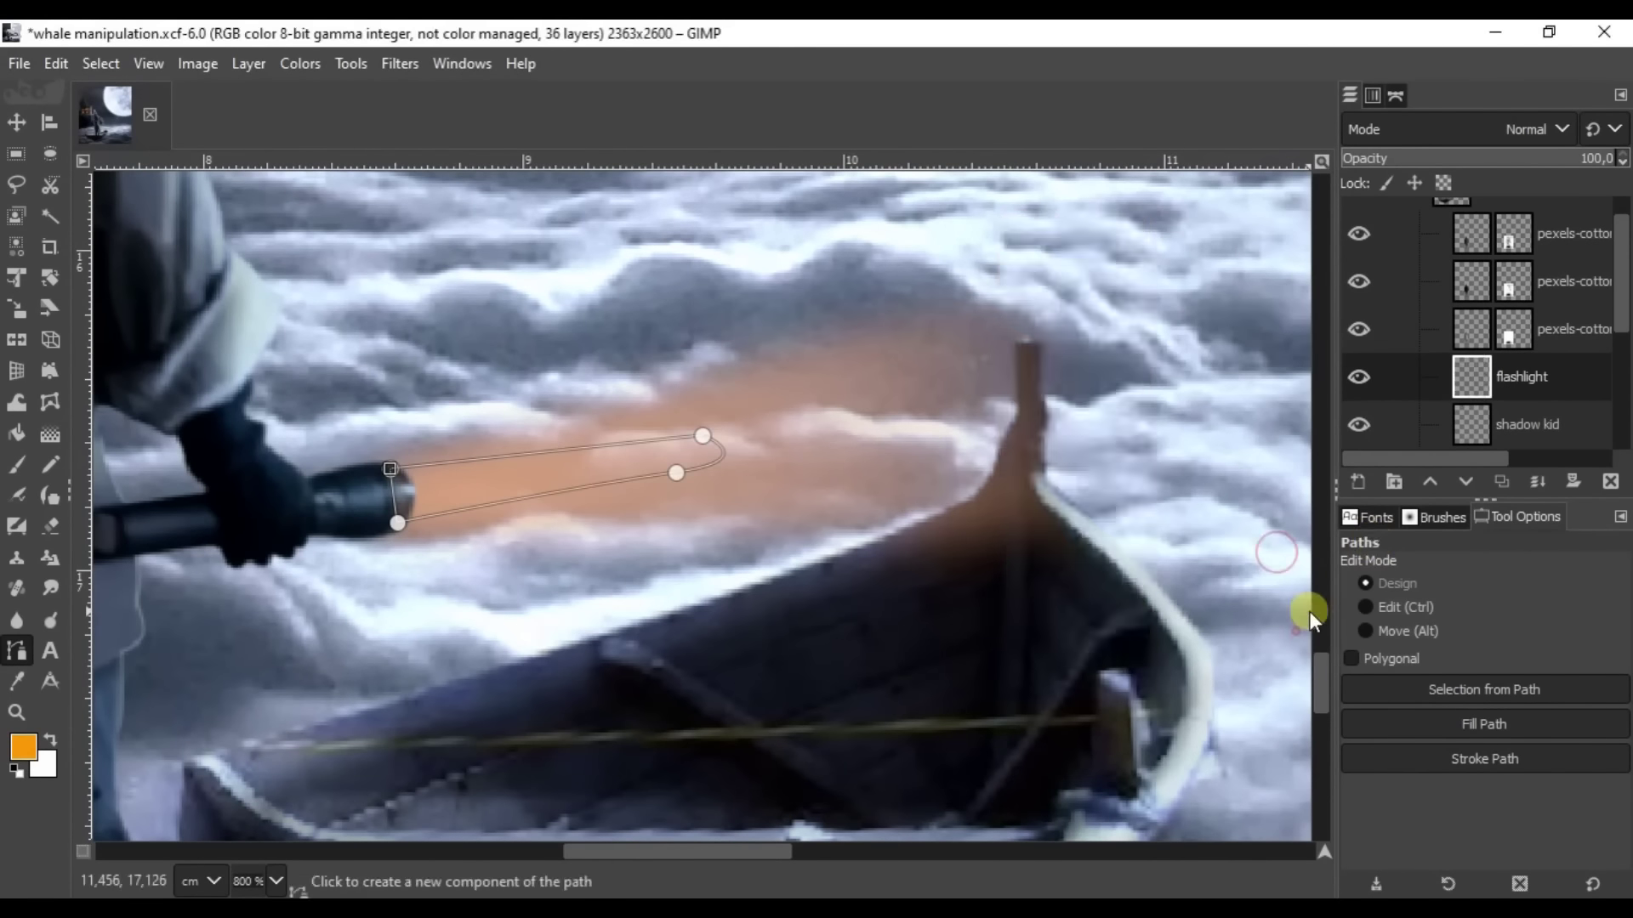
{"action": "left_click", "coordinate": [400, 63]}
{"action": "left_click", "coordinate": [756, 266]}
{"action": "left_click", "coordinate": [1403, 769]}
{"action": "left_click", "coordinate": [50, 435]}
{"action": "left_click_drag", "start_coordinate": [400, 491], "coordinate": [613, 476]}
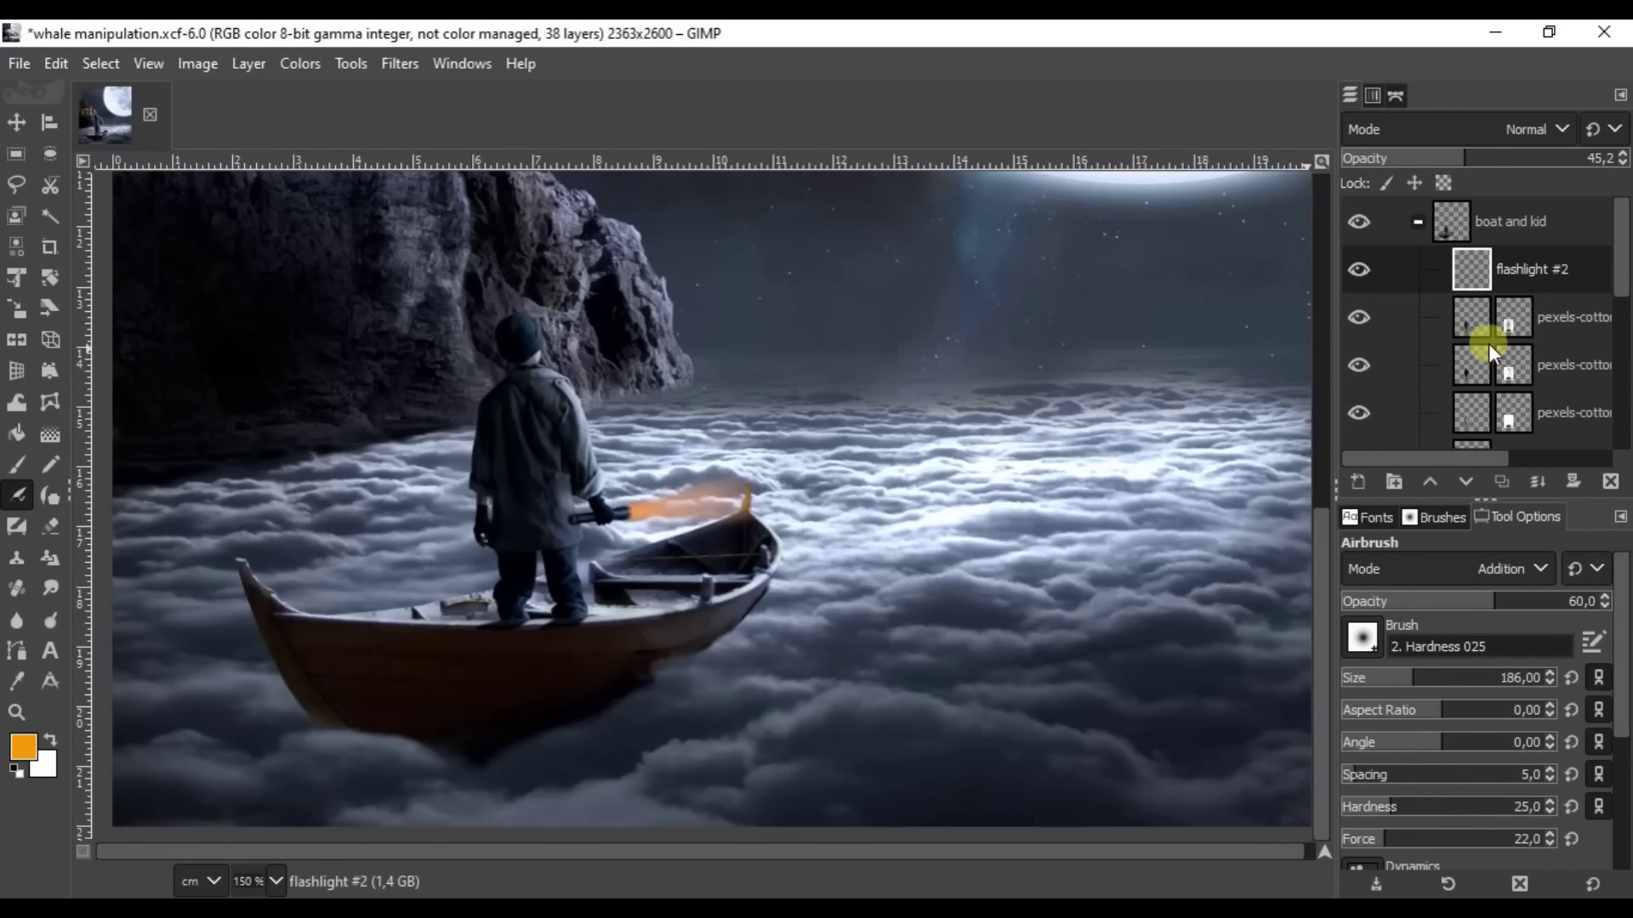
Shift the flashlight layer's hue with a Hue-Chroma adjustment.
{"action": "key", "text": "m"}
{"action": "scroll", "coordinate": [1523, 357], "scroll_direction": "down", "scroll_amount": 2}
{"action": "left_click", "coordinate": [1548, 374]}
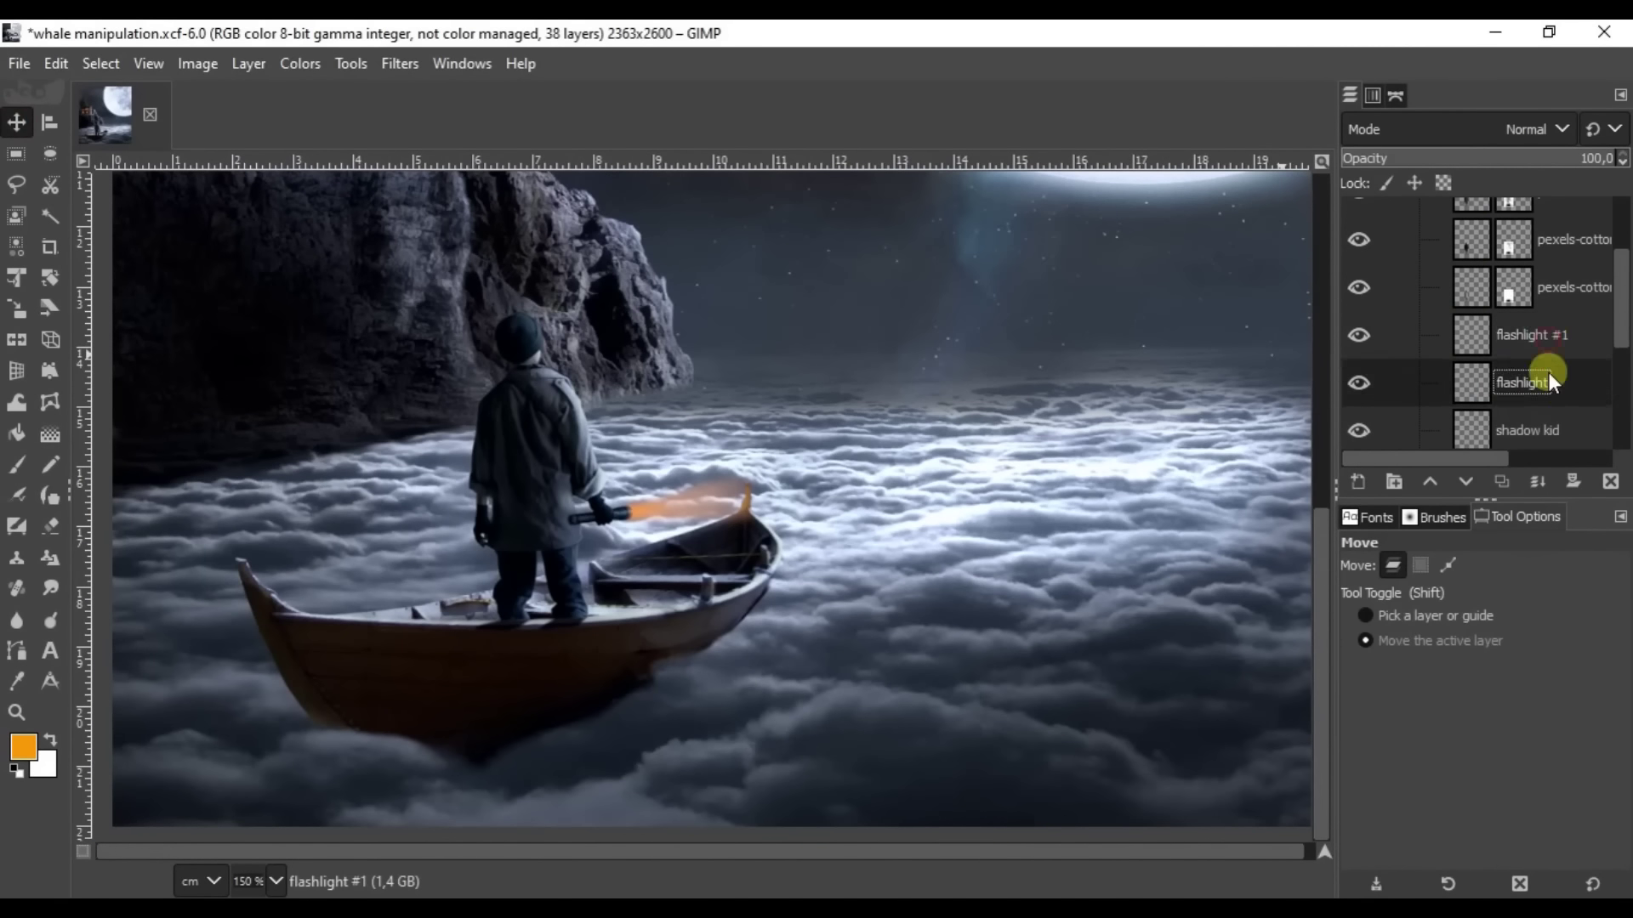
{"action": "left_click", "coordinate": [301, 63]}
{"action": "left_click", "coordinate": [341, 134]}
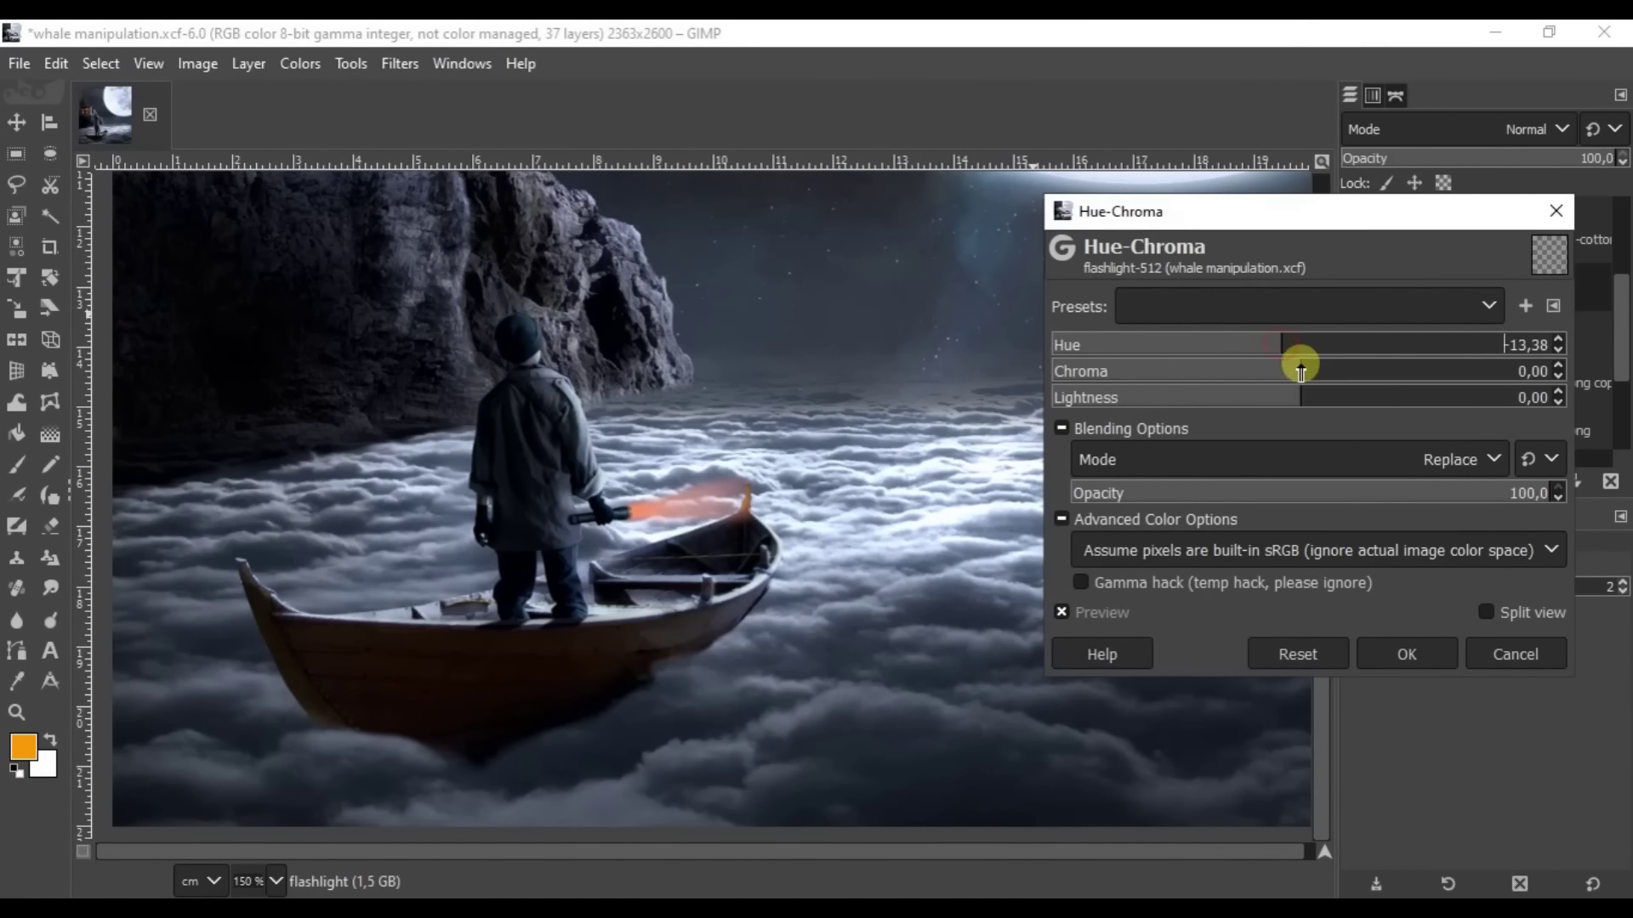
{"action": "left_click", "coordinate": [1405, 655]}
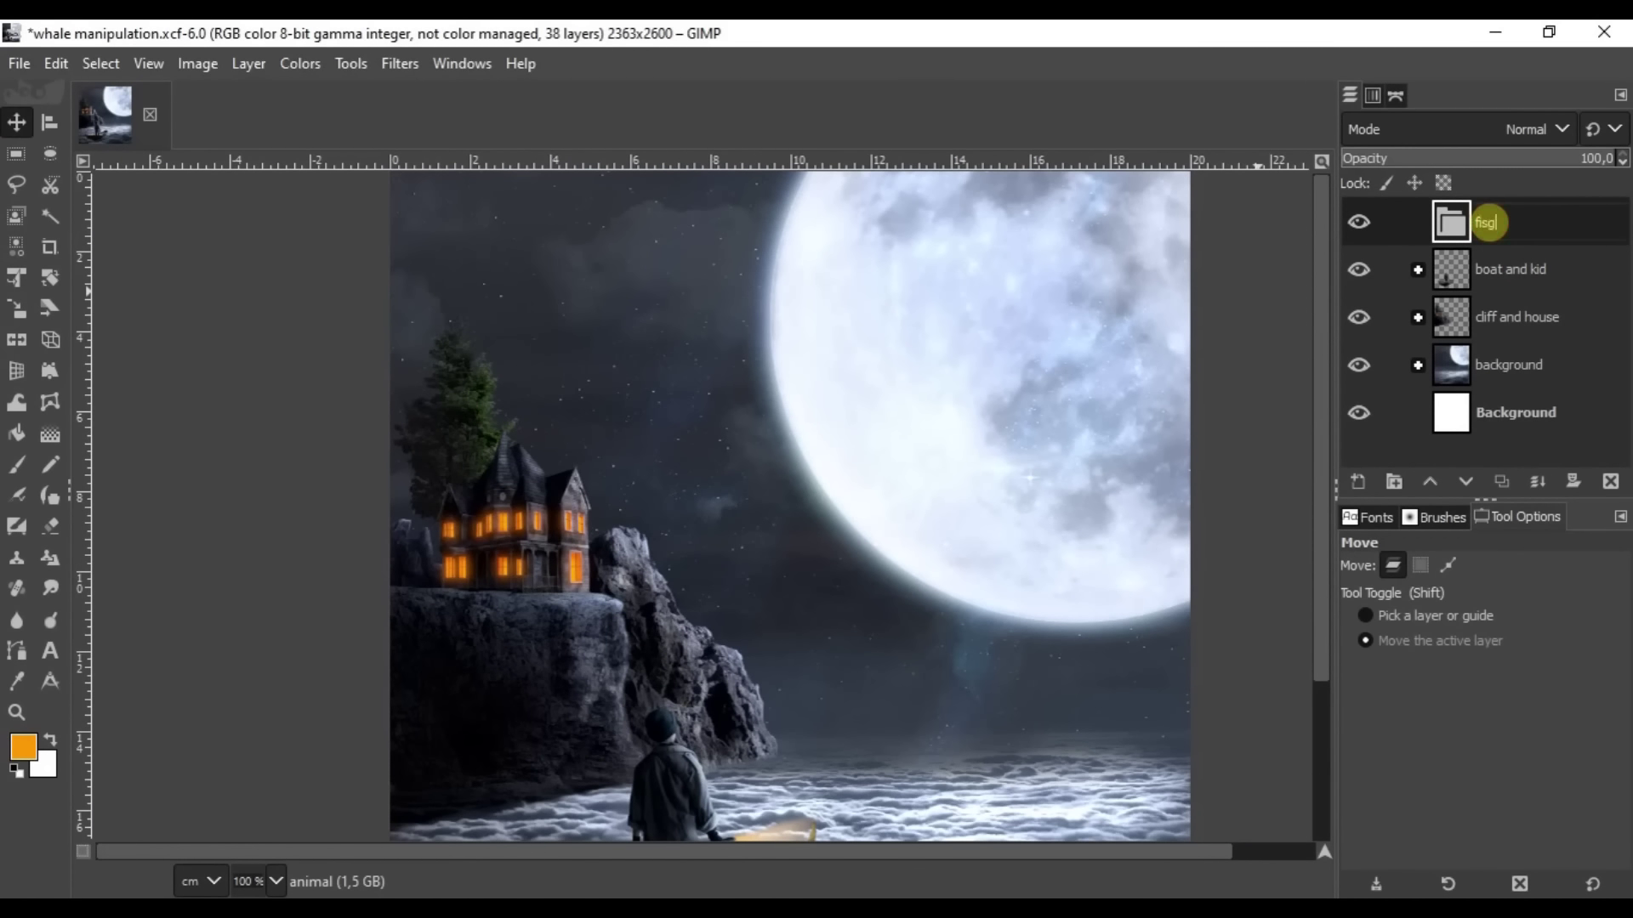
Name the new animal group, then bring in Whale.png, scaled and tilted across the moon.
{"action": "key", "text": "Return"}
{"action": "key", "text": "minus"}
{"action": "key", "text": "minus"}
{"action": "key", "text": "alt+Tab"}
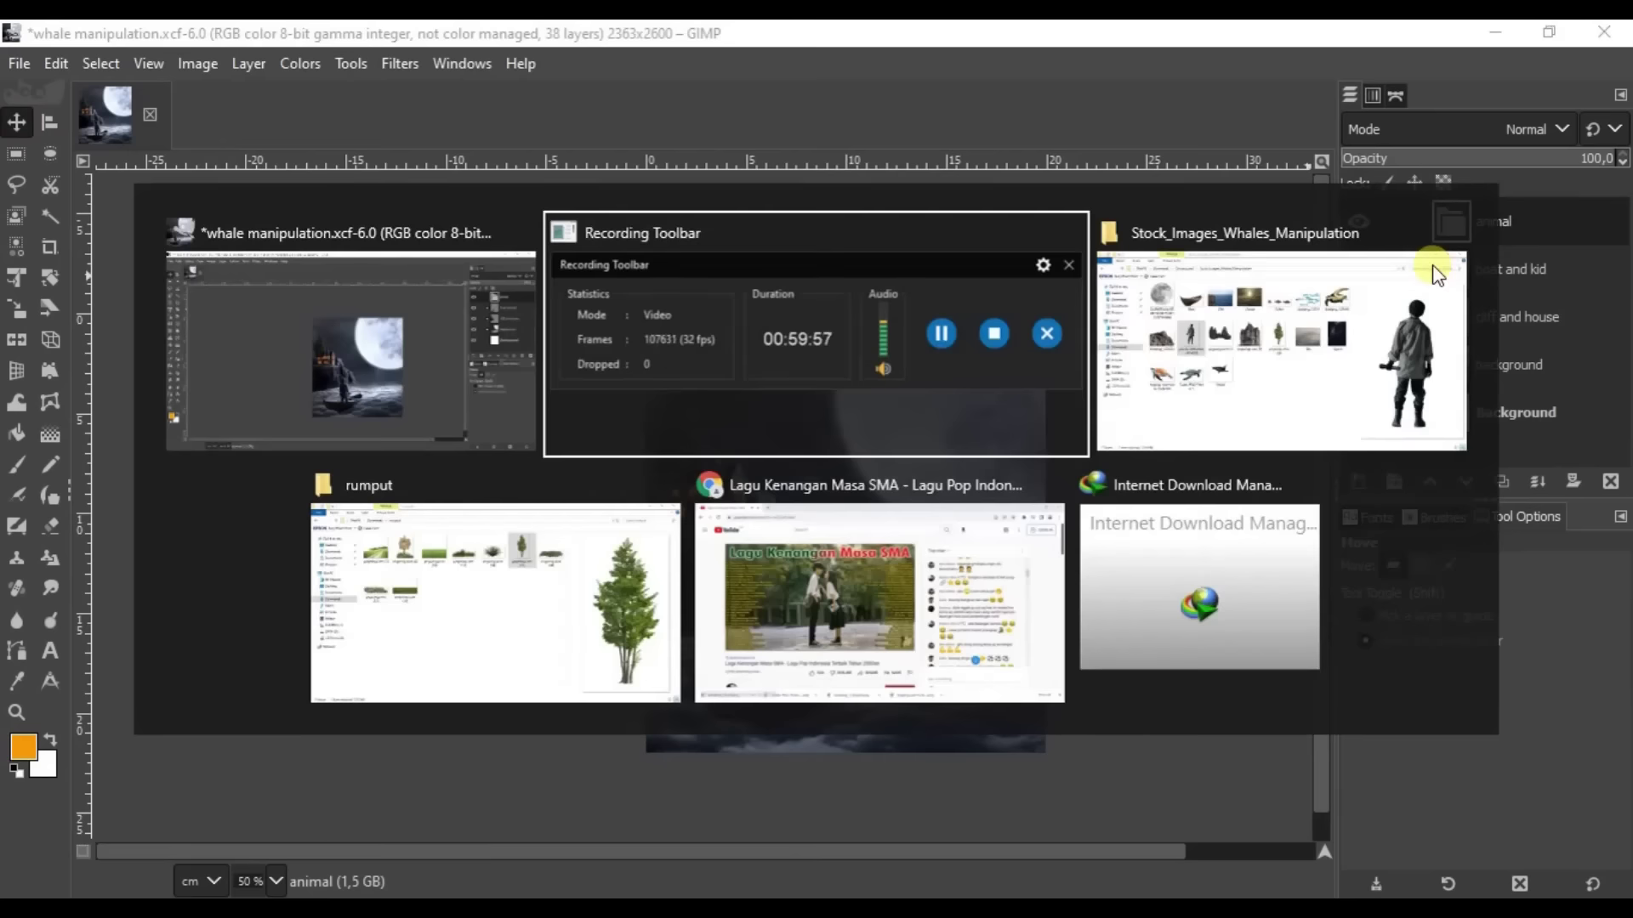
{"action": "left_click_drag", "start_coordinate": [539, 547], "coordinate": [1366, 262]}
{"action": "key", "text": "shift+t"}
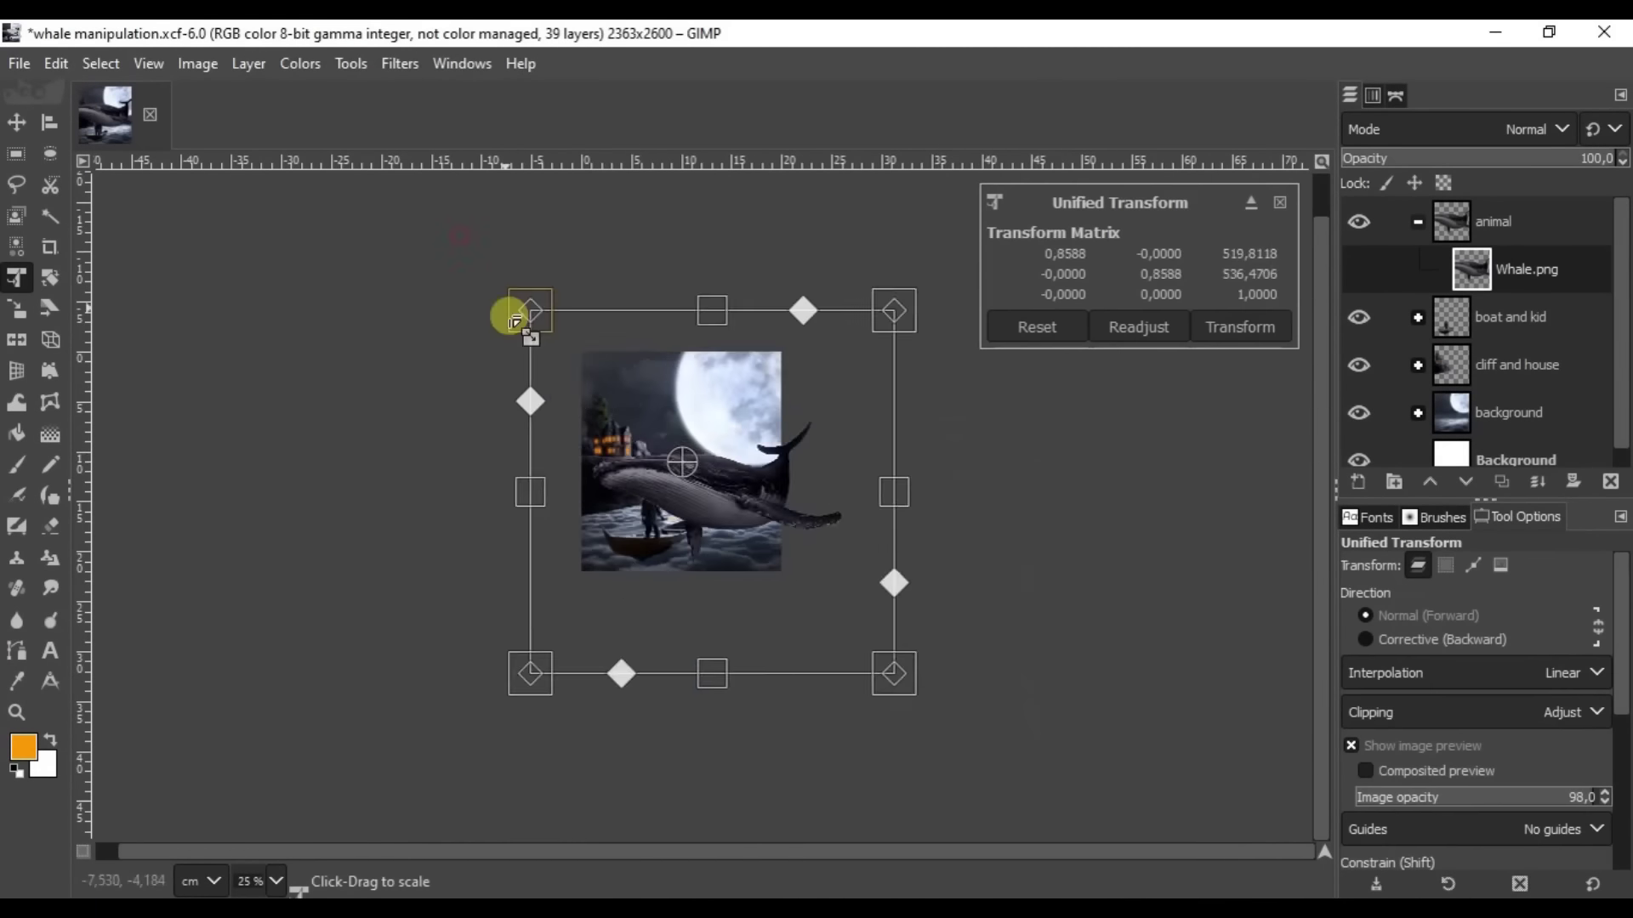
{"action": "left_click_drag", "start_coordinate": [510, 317], "coordinate": [780, 486]}
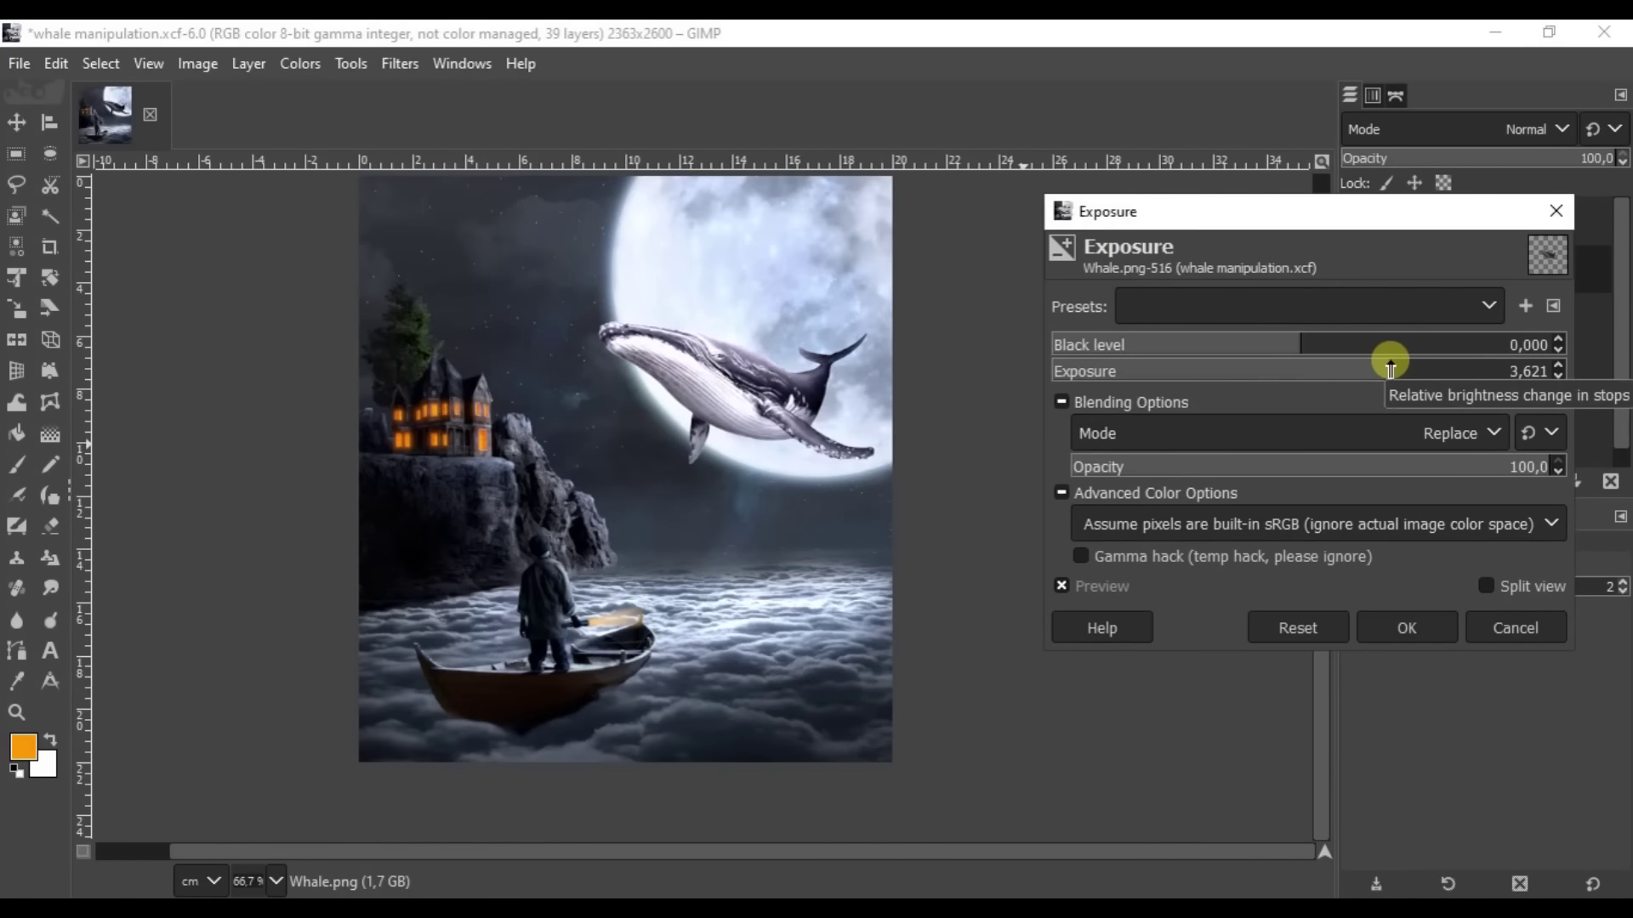
Duplicate the whale layer and brighten the whale with Exposure.
{"action": "key", "text": "Escape"}
{"action": "key", "text": "shift+ctrl+d"}
{"action": "left_click", "coordinate": [300, 63]}
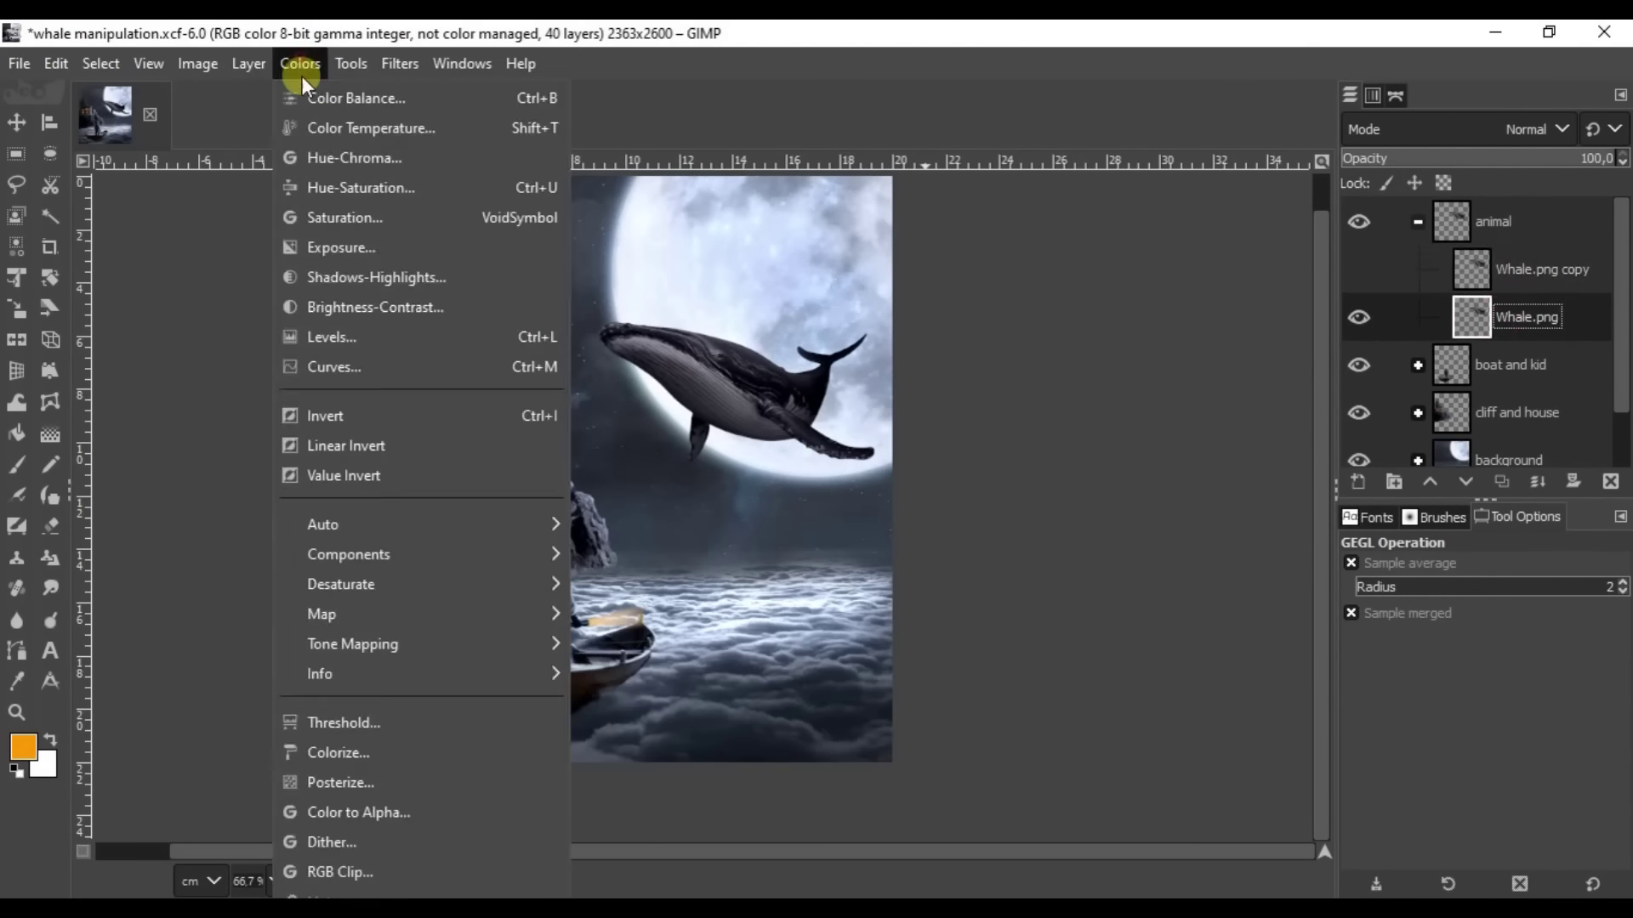
{"action": "left_click", "coordinate": [341, 247]}
{"action": "left_click", "coordinate": [1410, 628]}
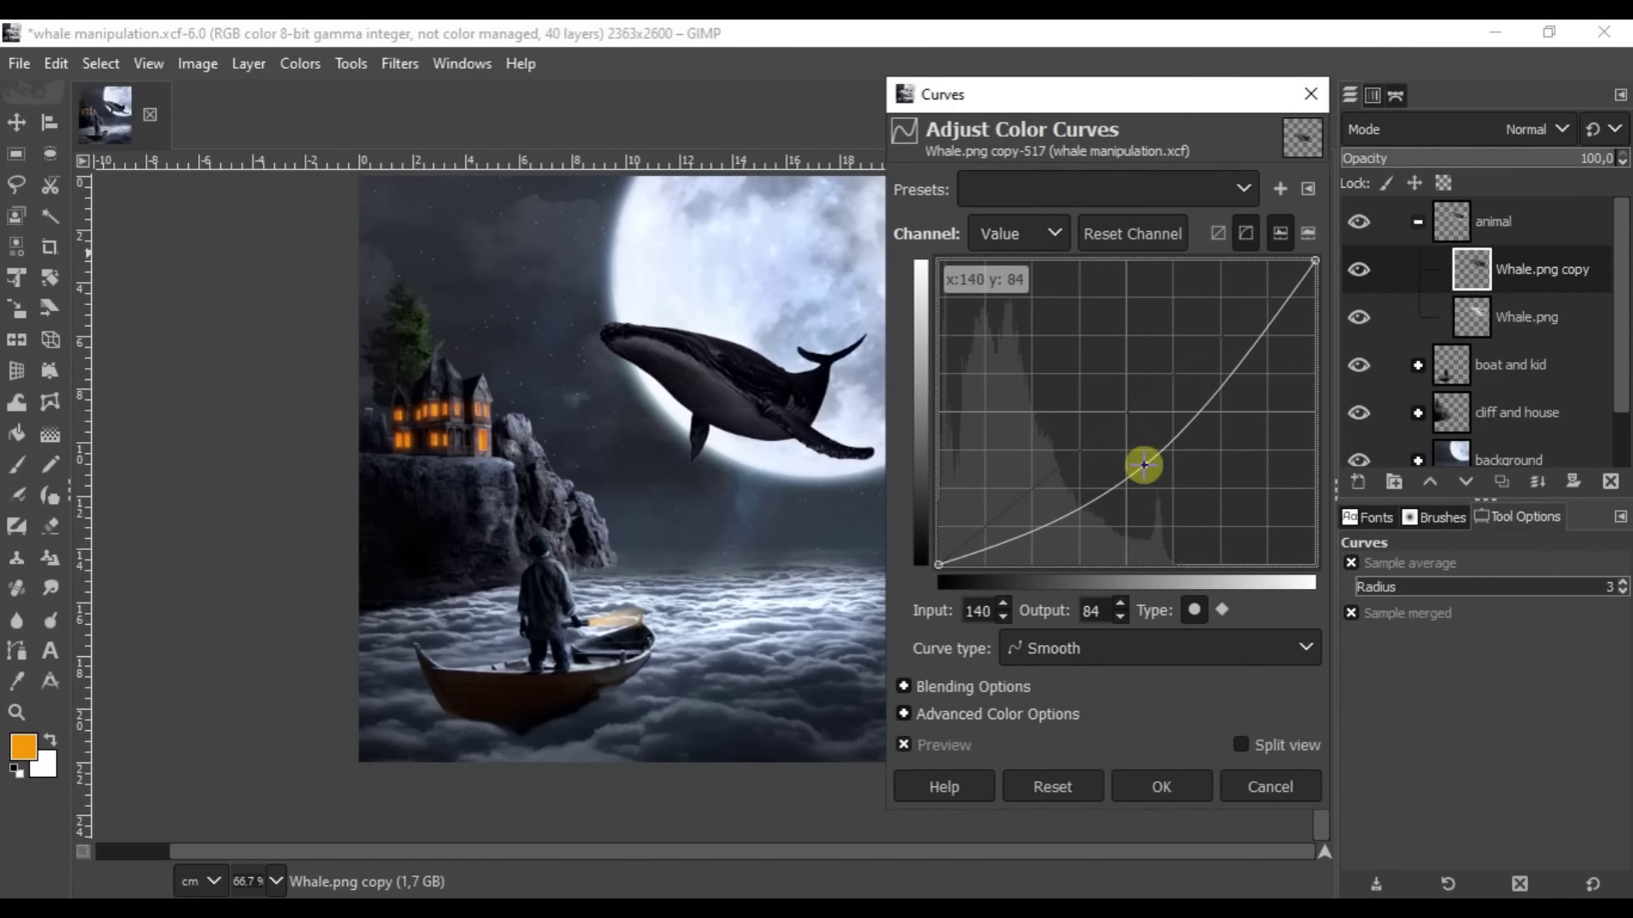
Duplicate the whale again, darken the copy with Curves, hide the extra copy, and add a mask.
{"action": "key", "text": "shift+ctrl+d"}
{"action": "left_click", "coordinate": [1162, 787]}
{"action": "left_click", "coordinate": [1366, 267]}
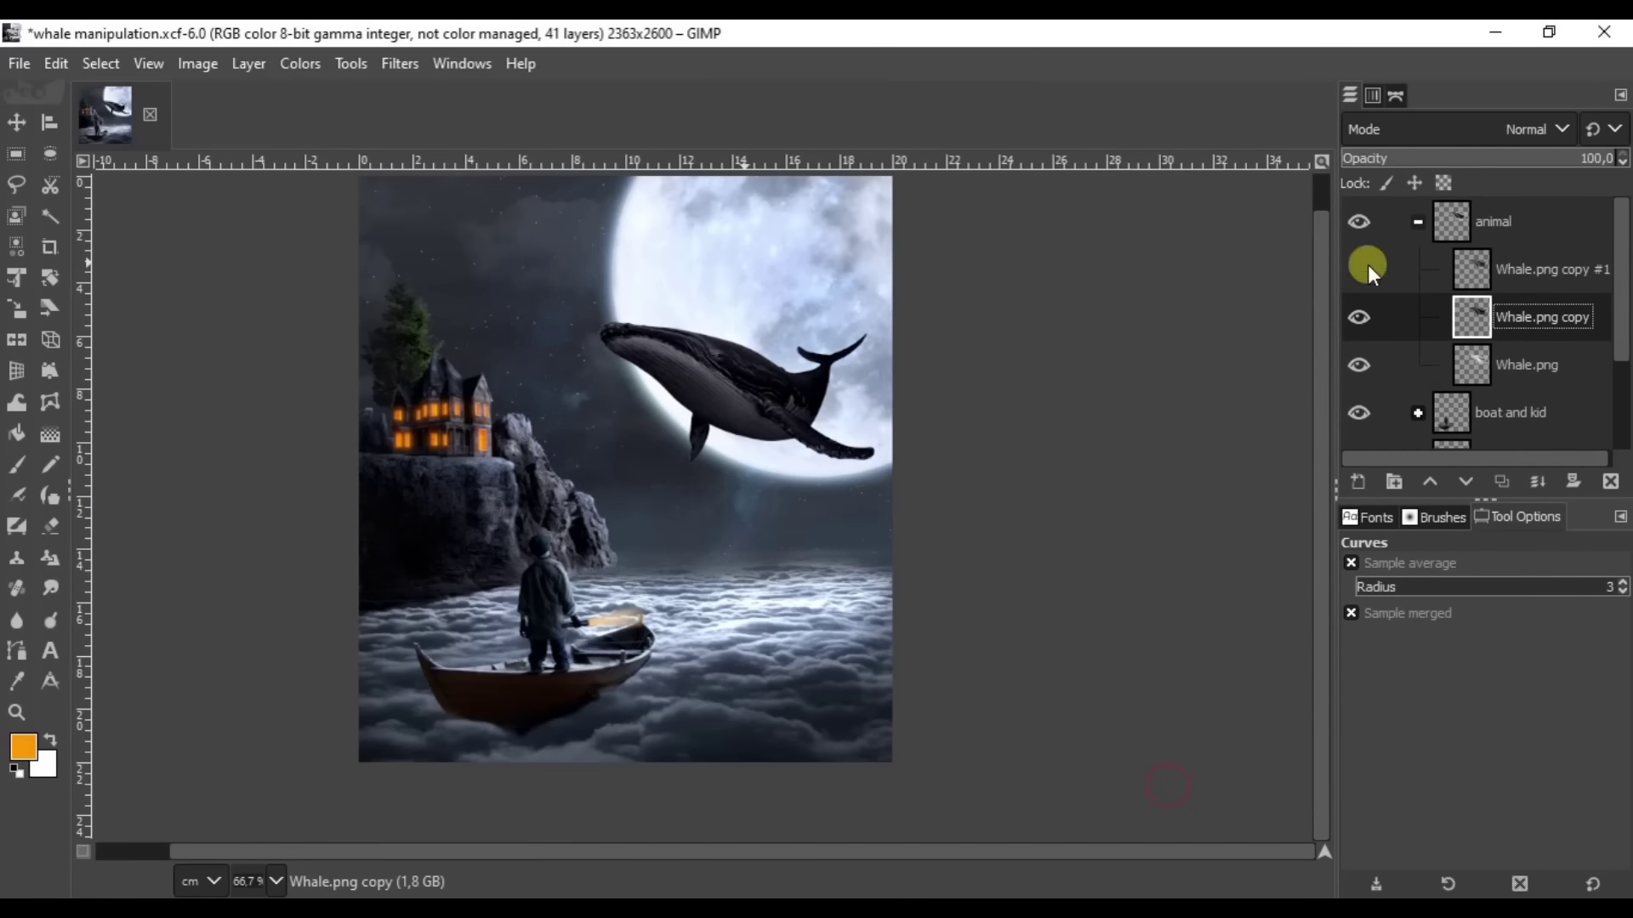
{"action": "left_click", "coordinate": [19, 498]}
Set black as the paint colour and adjust the whale's colour temperature.
{"action": "left_click", "coordinate": [1294, 626]}
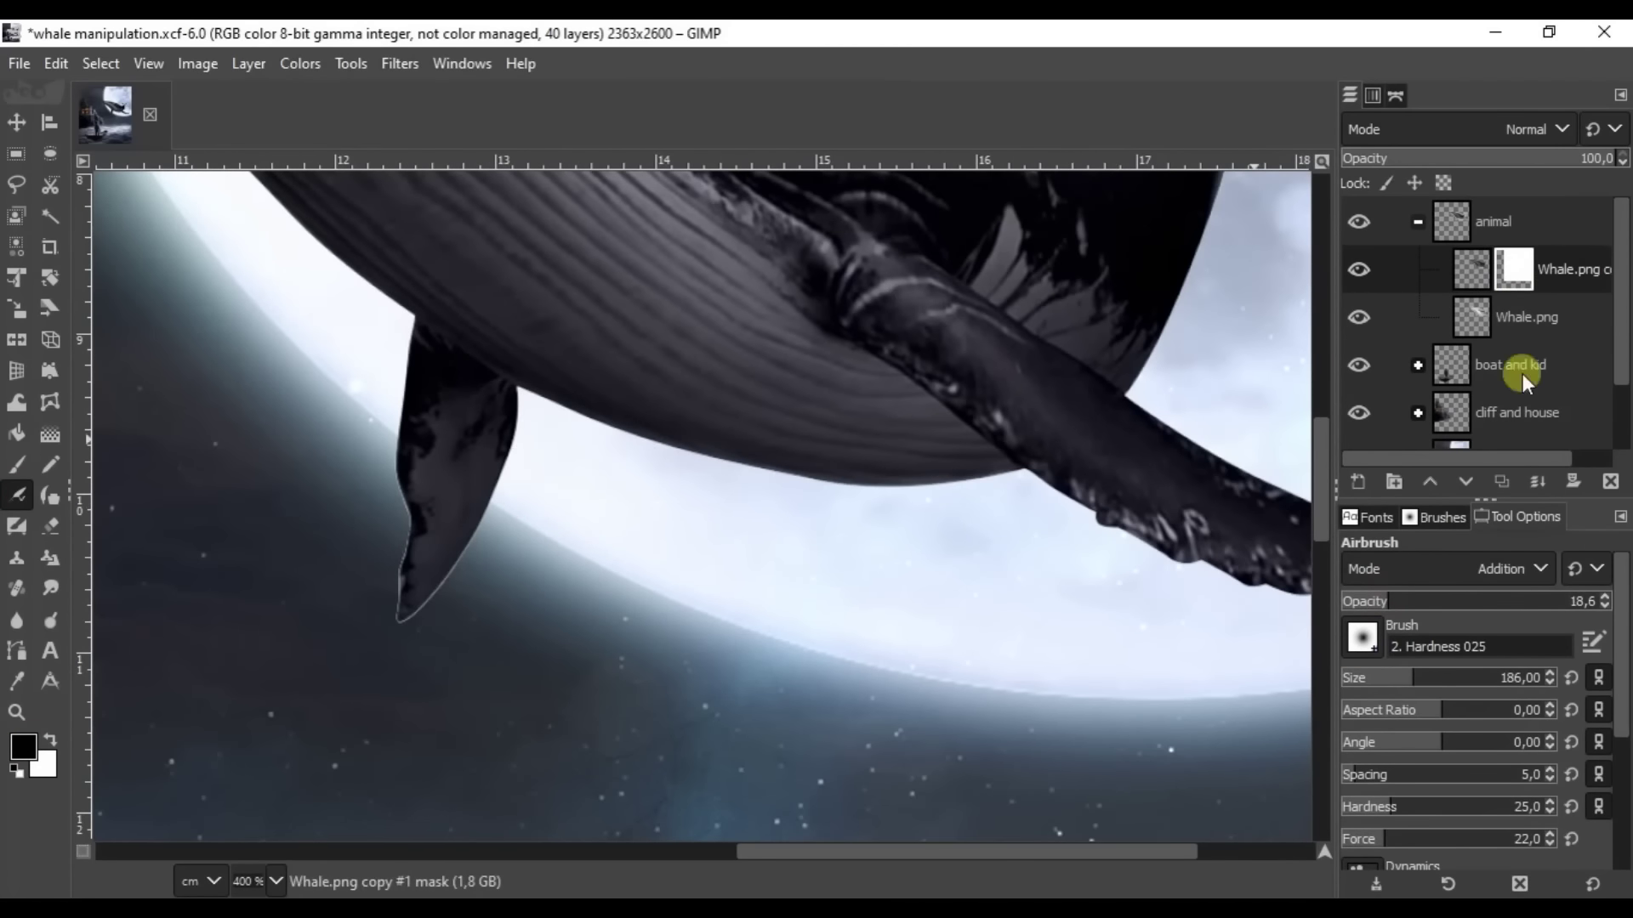
{"action": "scroll", "coordinate": [491, 553], "scroll_direction": "up", "scroll_amount": 1}
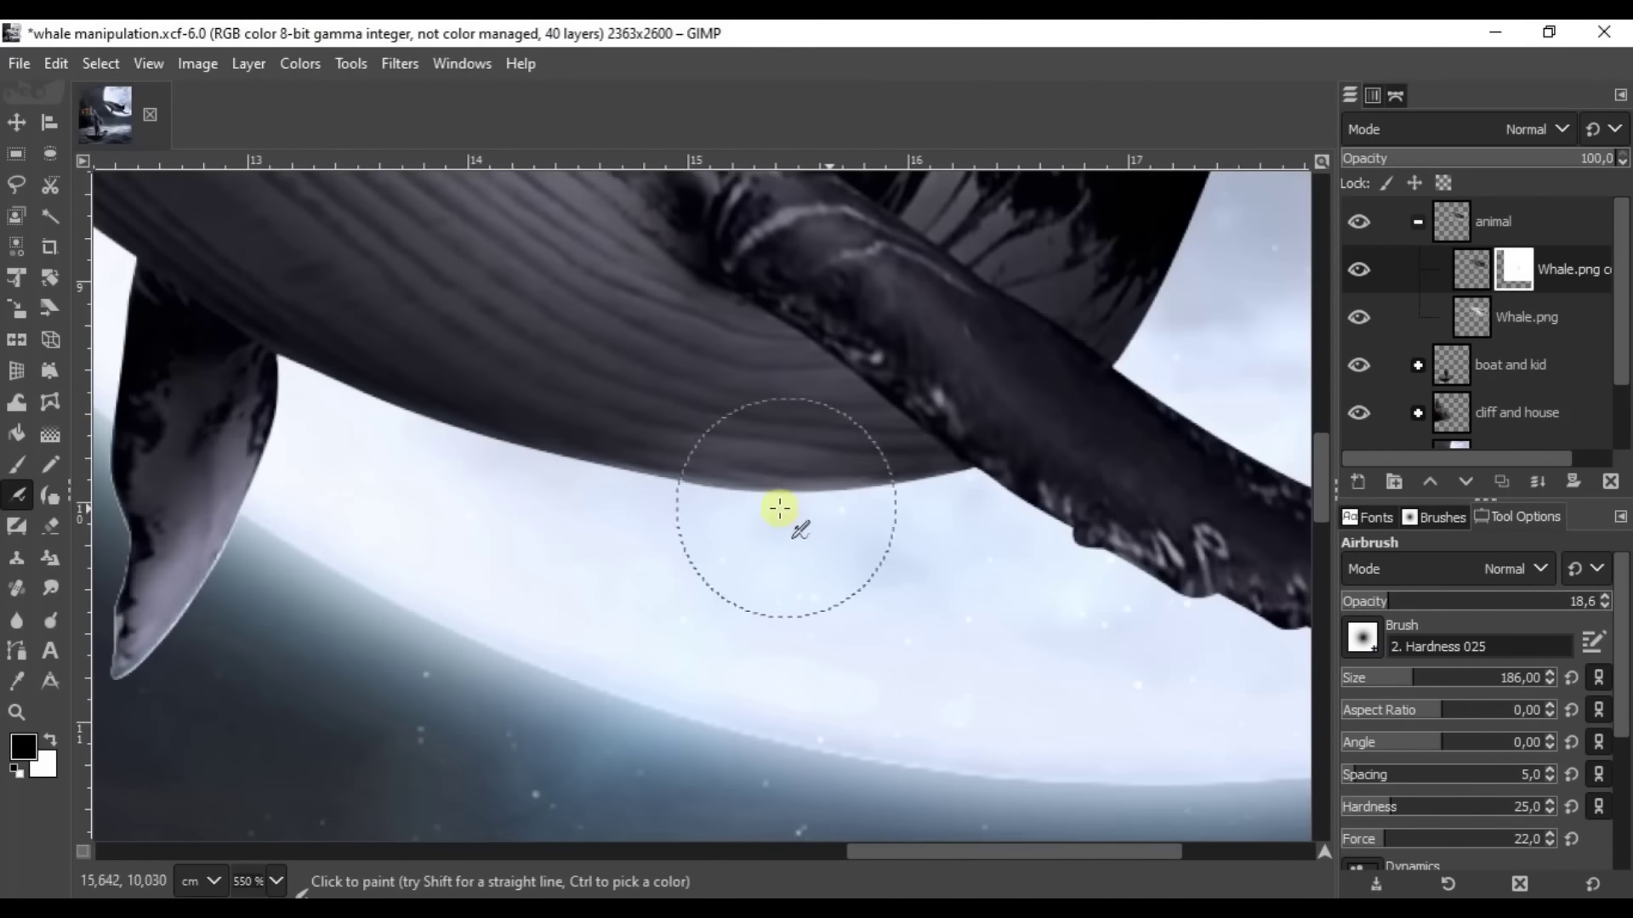
{"action": "scroll", "coordinate": [801, 507], "scroll_direction": "right", "scroll_amount": 3}
{"action": "scroll", "coordinate": [1002, 655], "scroll_direction": "down", "scroll_amount": 2}
{"action": "scroll", "coordinate": [576, 565], "scroll_direction": "up", "scroll_amount": 3}
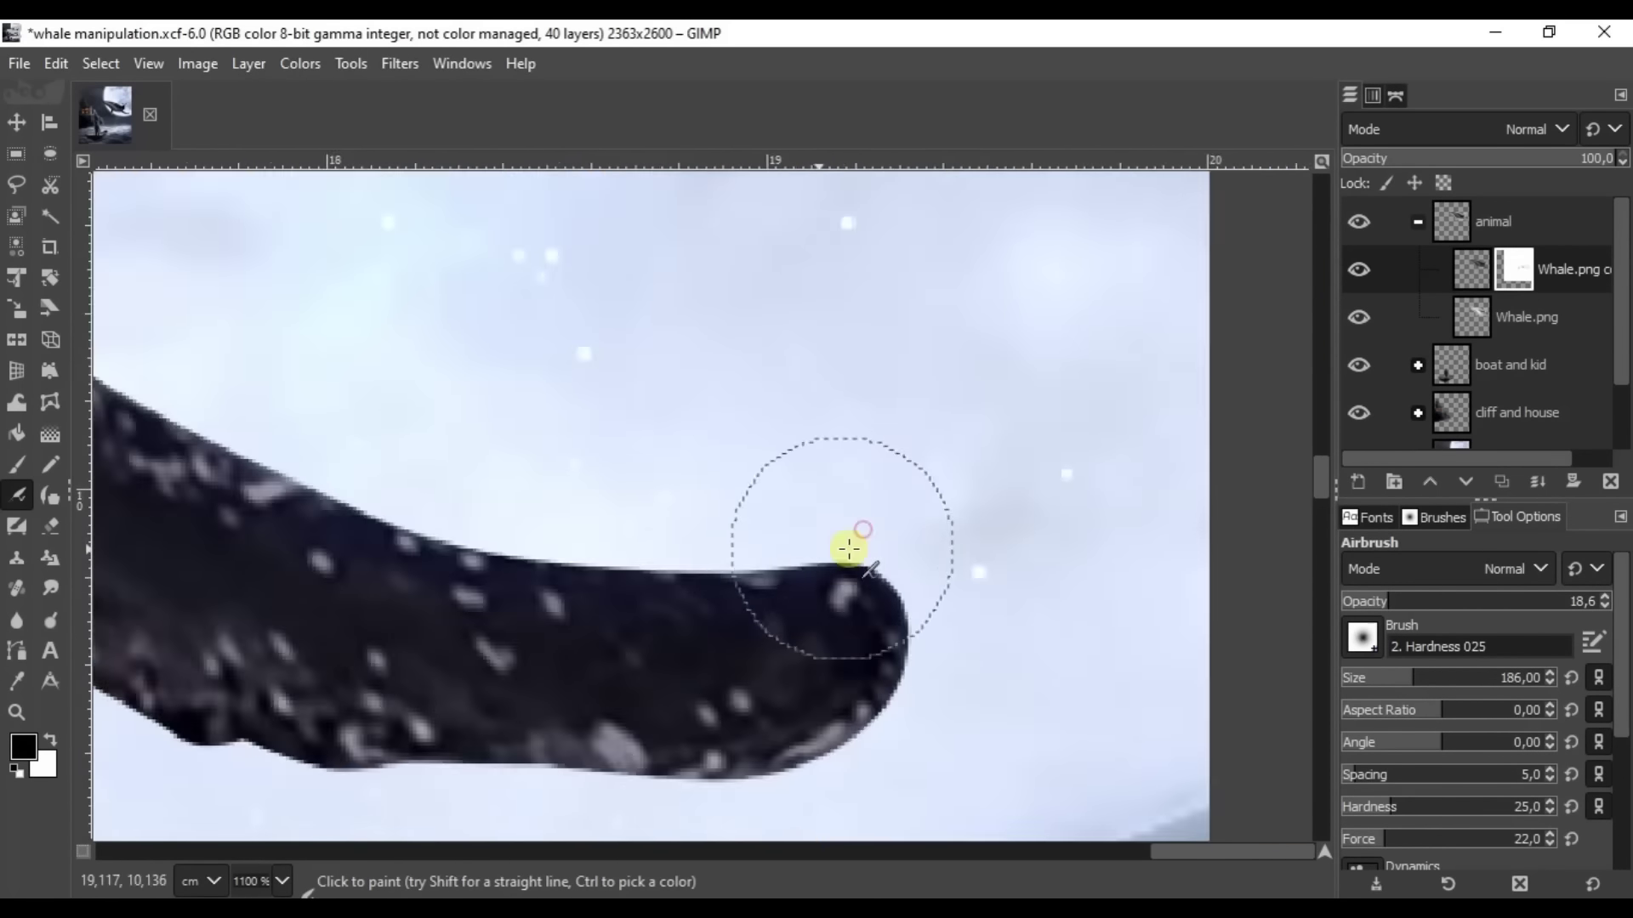
{"action": "scroll", "coordinate": [849, 547], "scroll_direction": "up", "scroll_amount": 1}
{"action": "scroll", "coordinate": [1061, 699], "scroll_direction": "down", "scroll_amount": 1}
{"action": "scroll", "coordinate": [860, 441], "scroll_direction": "down", "scroll_amount": 1}
{"action": "scroll", "coordinate": [1006, 553], "scroll_direction": "down", "scroll_amount": 1}
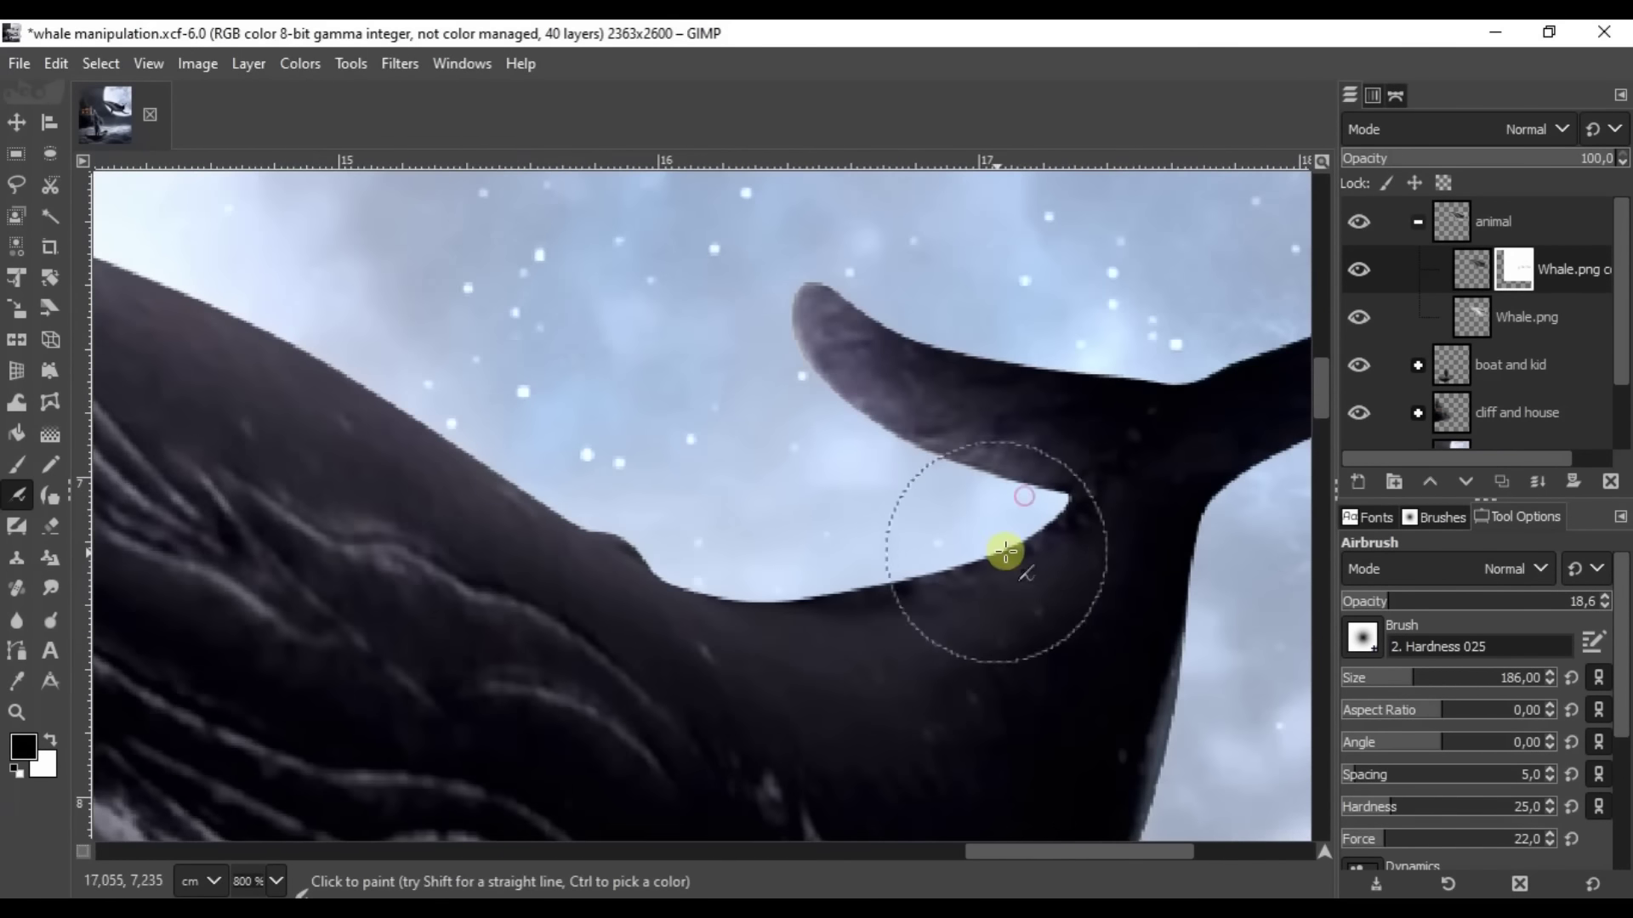
{"action": "scroll", "coordinate": [989, 411], "scroll_direction": "down", "scroll_amount": 1}
{"action": "scroll", "coordinate": [456, 365], "scroll_direction": "left", "scroll_amount": 3}
{"action": "scroll", "coordinate": [455, 364], "scroll_direction": "up", "scroll_amount": 2}
{"action": "scroll", "coordinate": [437, 401], "scroll_direction": "left", "scroll_amount": 2}
{"action": "scroll", "coordinate": [416, 412], "scroll_direction": "right", "scroll_amount": 2}
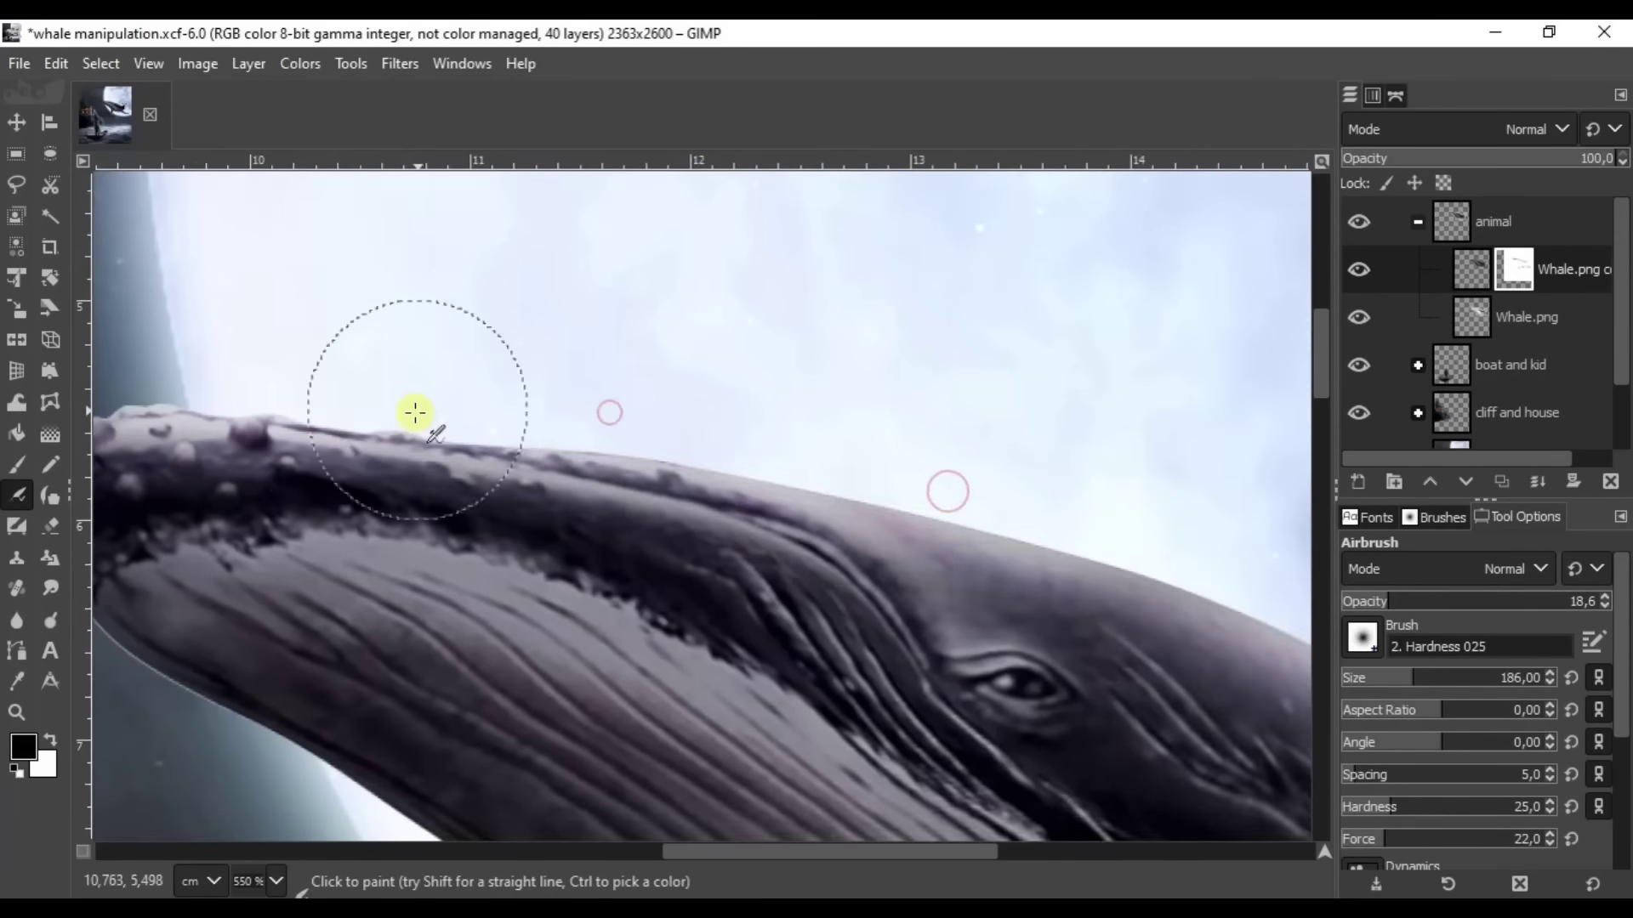
{"action": "scroll", "coordinate": [1064, 635], "scroll_direction": "right", "scroll_amount": 2}
{"action": "scroll", "coordinate": [521, 591], "scroll_direction": "down", "scroll_amount": 5}
{"action": "scroll", "coordinate": [653, 522], "scroll_direction": "up", "scroll_amount": 2}
{"action": "scroll", "coordinate": [637, 411], "scroll_direction": "down", "scroll_amount": 2}
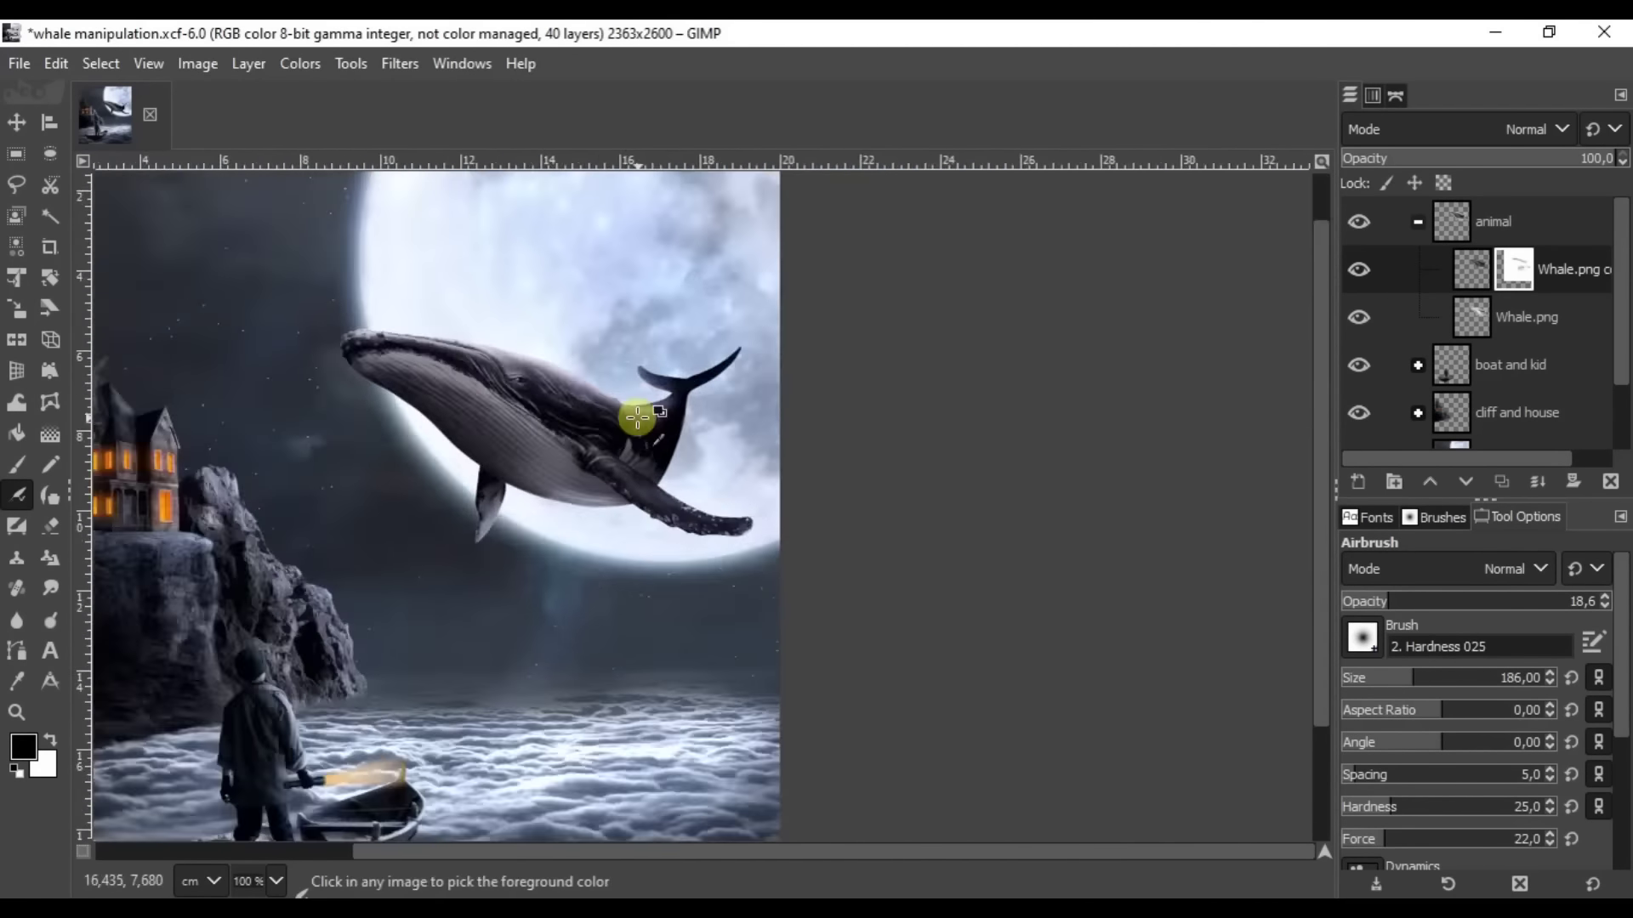
{"action": "scroll", "coordinate": [672, 342], "scroll_direction": "up", "scroll_amount": 6}
{"action": "scroll", "coordinate": [671, 342], "scroll_direction": "down", "scroll_amount": 4}
{"action": "scroll", "coordinate": [462, 281], "scroll_direction": "down", "scroll_amount": 2}
{"action": "left_click", "coordinate": [301, 63]}
{"action": "left_click", "coordinate": [408, 134]}
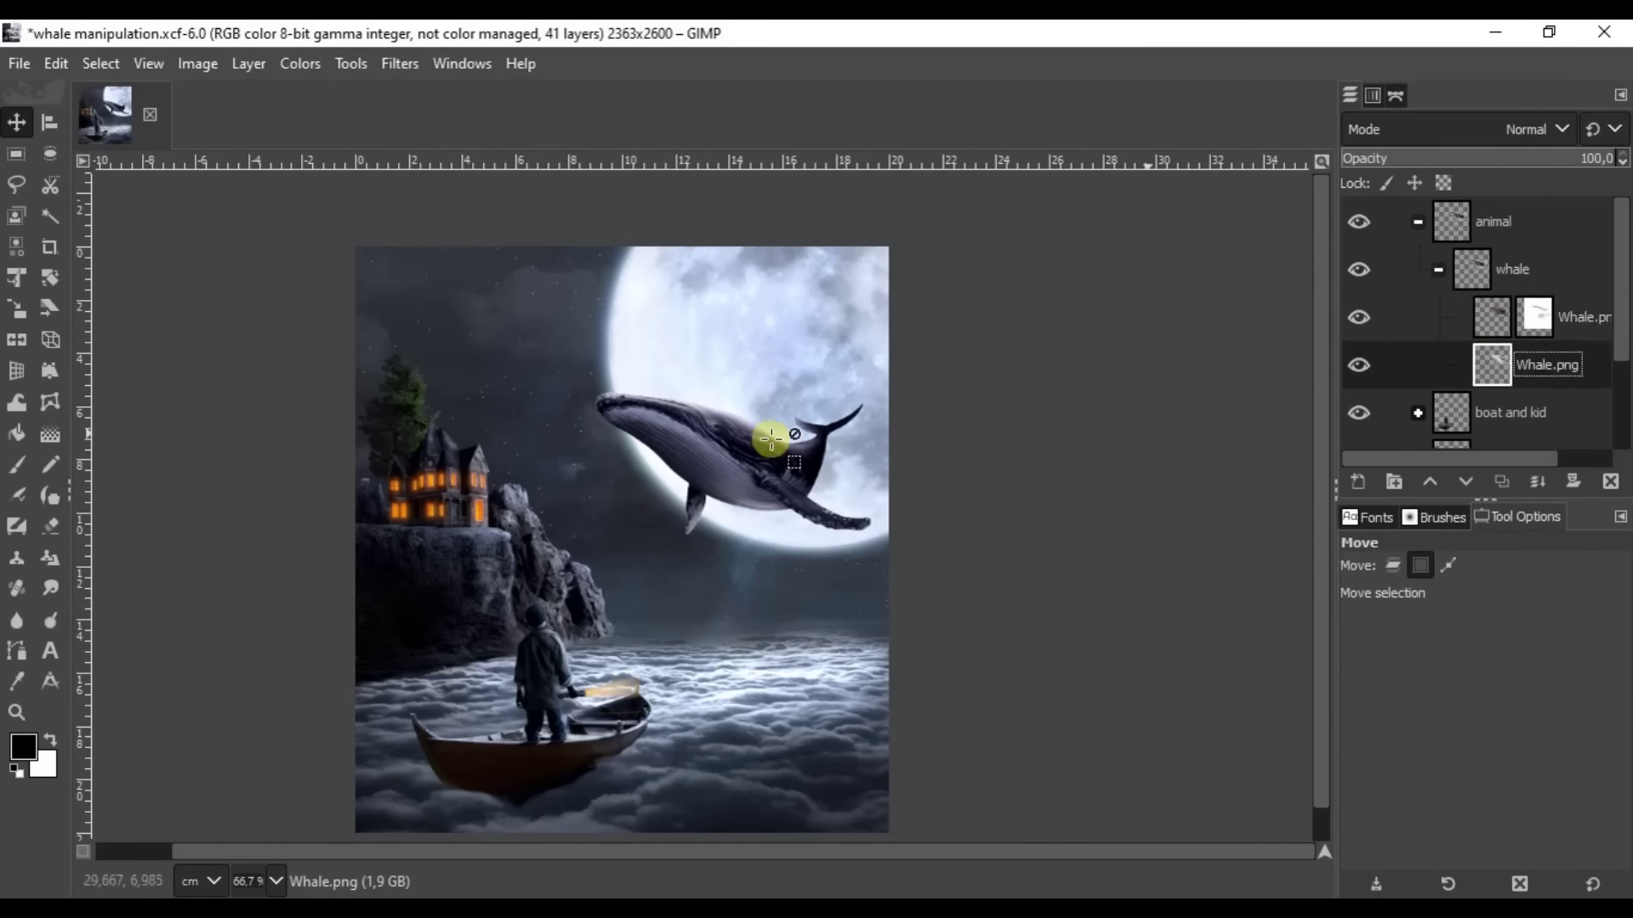
Switch from Unified Transform to the Blur tool and save the composite.
{"action": "key", "text": "shift+t"}
{"action": "left_click", "coordinate": [415, 224]}
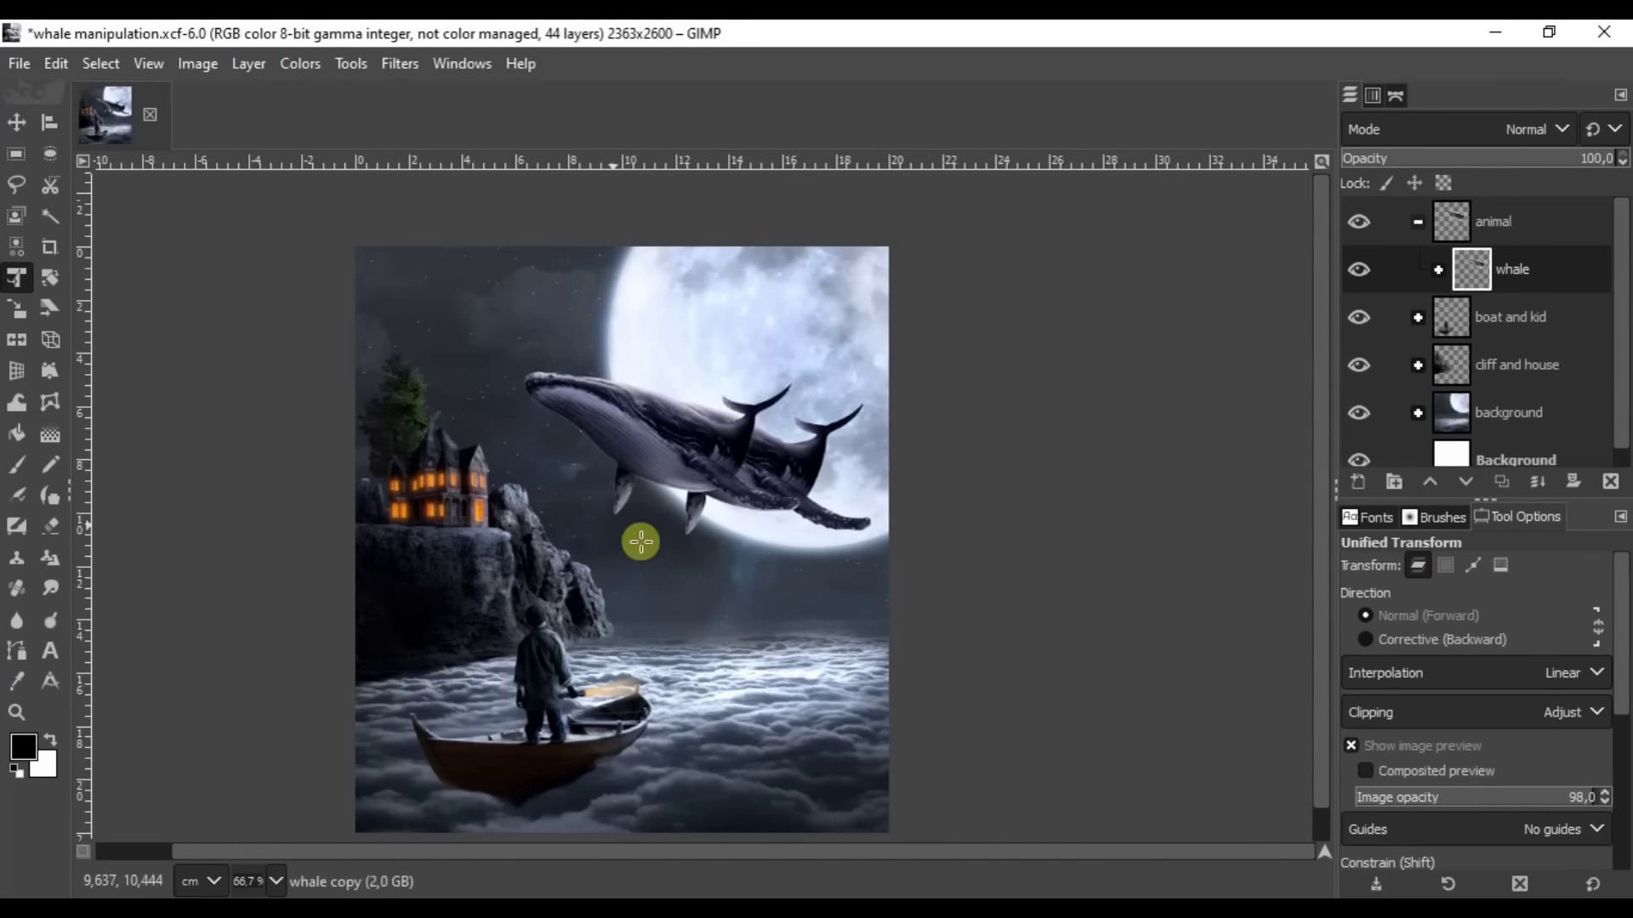
{"action": "left_click", "coordinate": [16, 620]}
{"action": "scroll", "coordinate": [911, 419], "scroll_direction": "up", "scroll_amount": 5}
{"action": "scroll", "coordinate": [1221, 553], "scroll_direction": "up", "scroll_amount": 3}
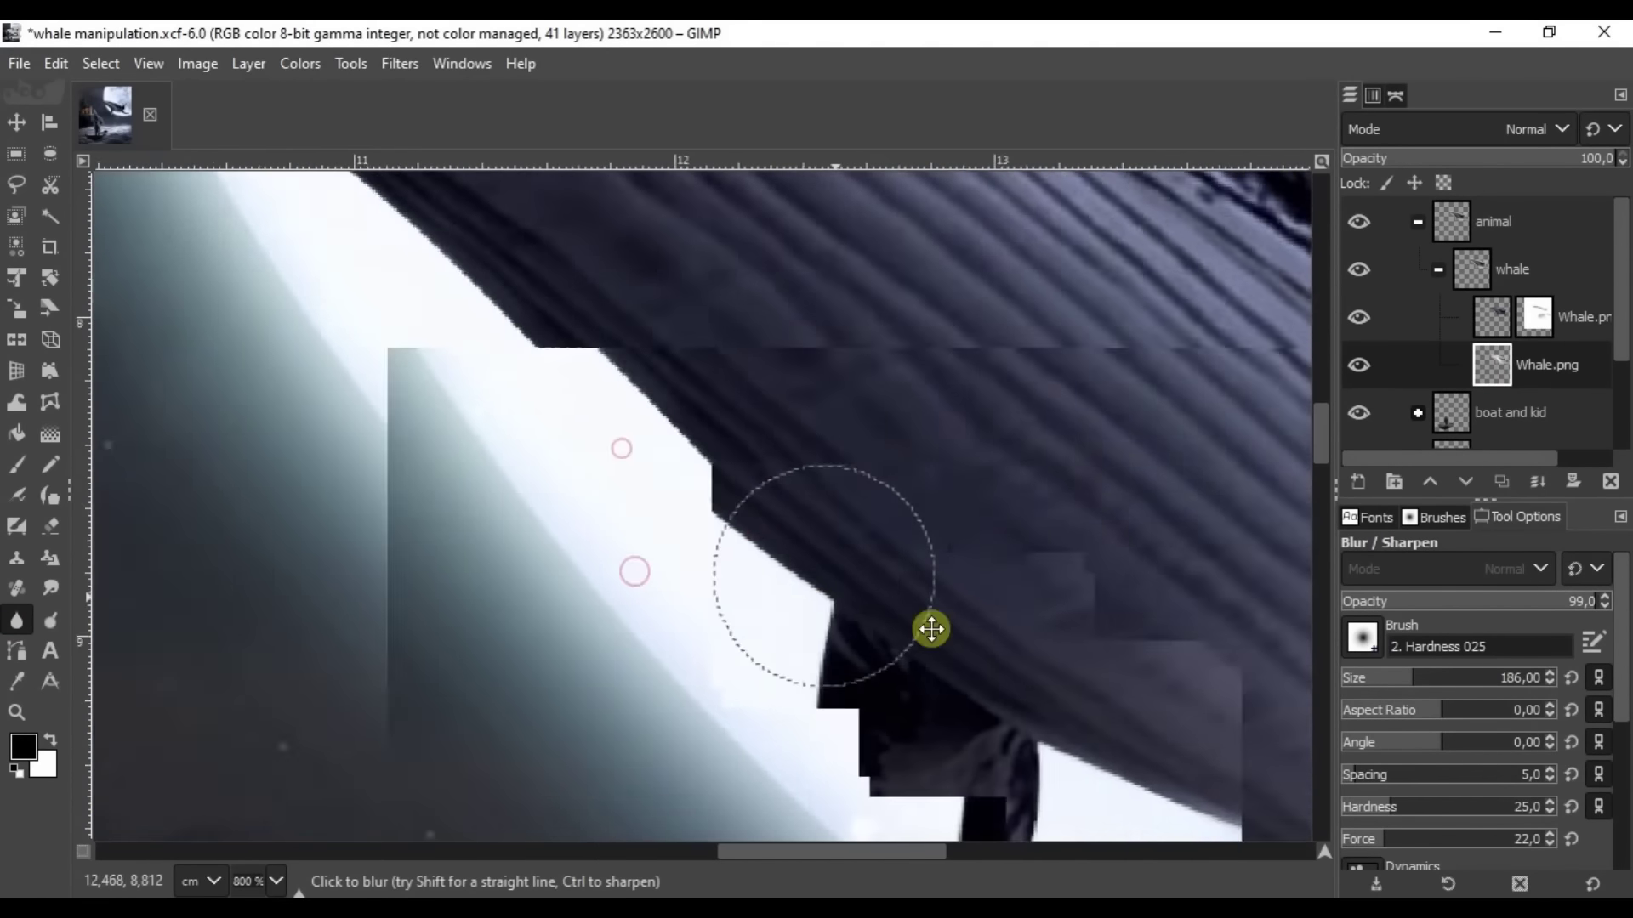
{"action": "scroll", "coordinate": [666, 366], "scroll_direction": "down", "scroll_amount": 3}
{"action": "scroll", "coordinate": [830, 218], "scroll_direction": "up", "scroll_amount": 2}
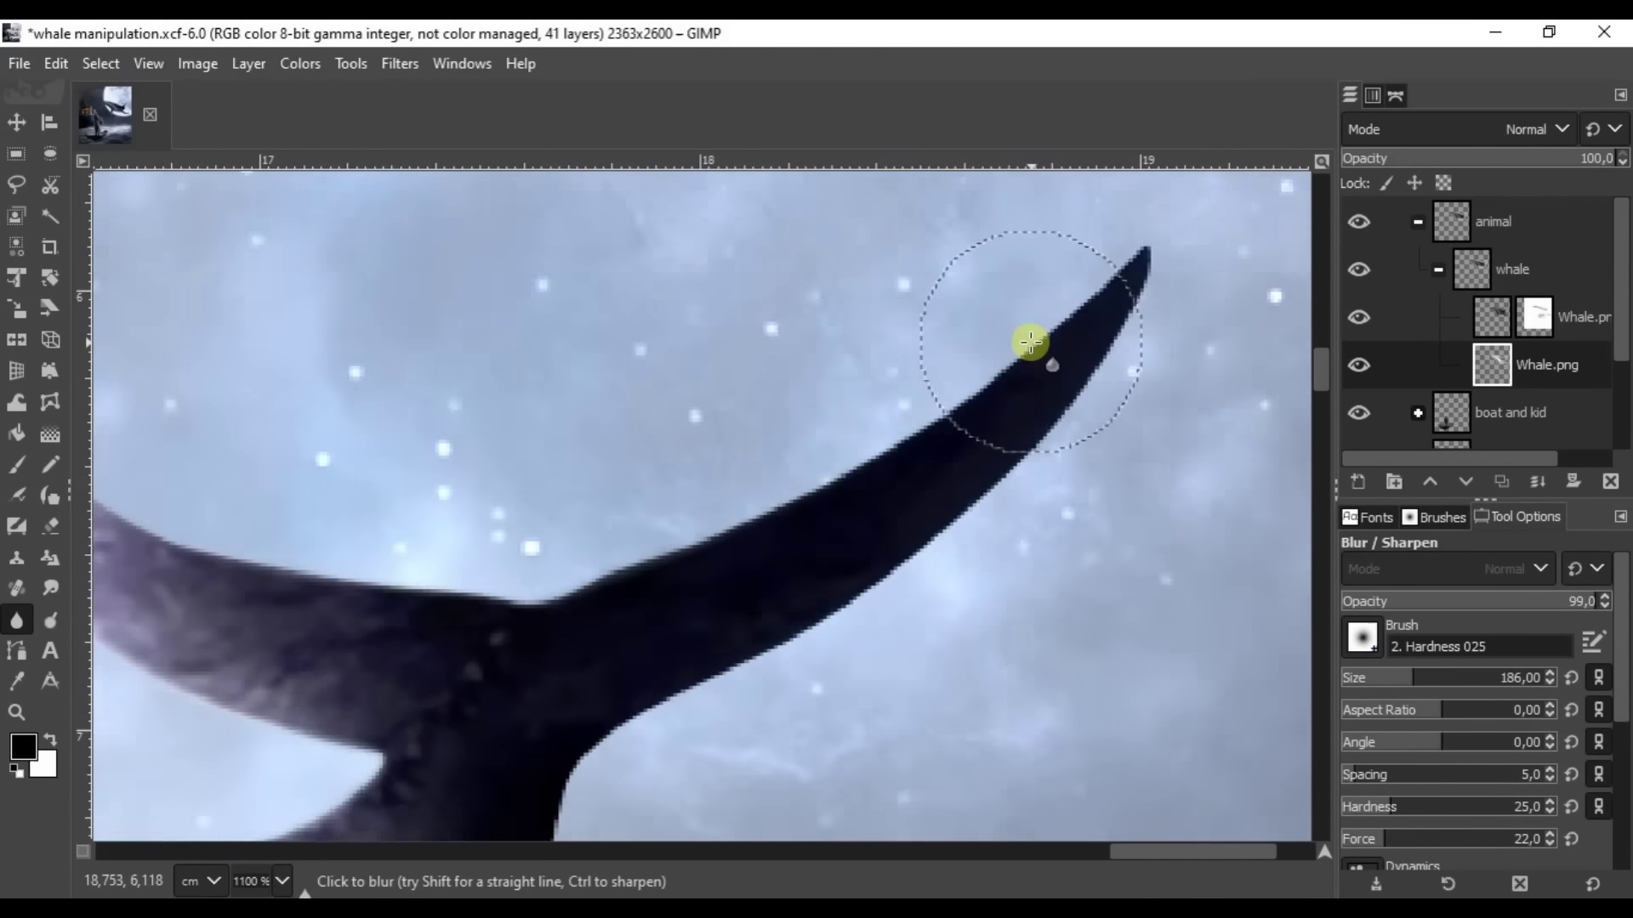
{"action": "scroll", "coordinate": [829, 565], "scroll_direction": "up", "scroll_amount": 3}
{"action": "scroll", "coordinate": [841, 680], "scroll_direction": "down", "scroll_amount": 3}
{"action": "key", "text": "ctrl+s"}
Blur the hard edge of the masked whale copy to soften it.
{"action": "key", "text": "shift+ctrl+j"}
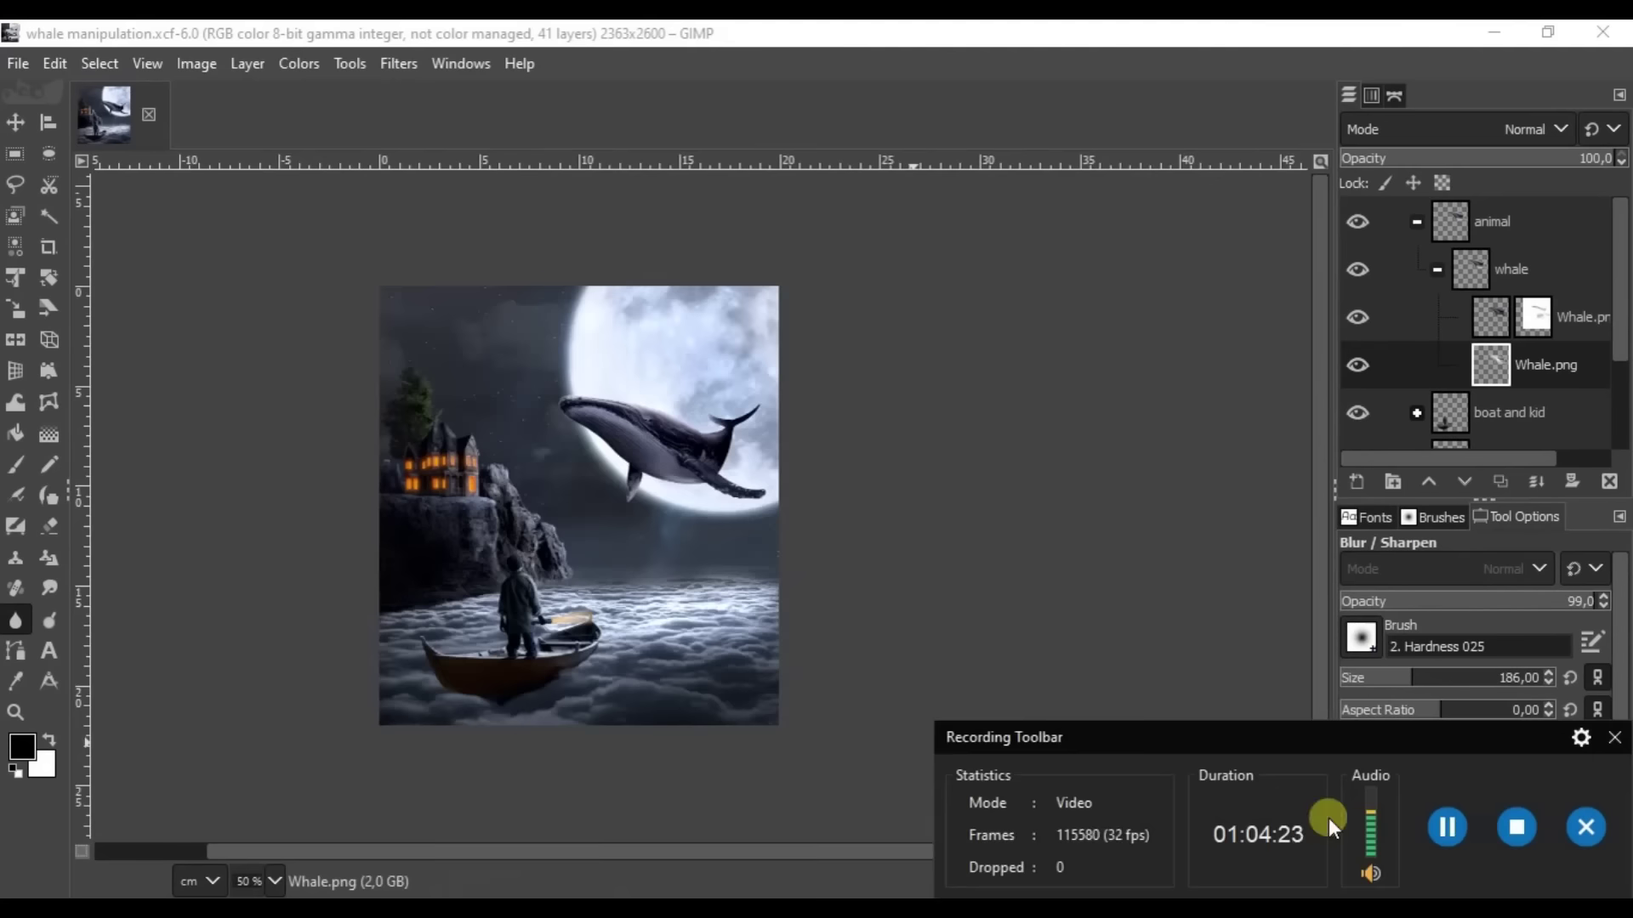
{"action": "left_click", "coordinate": [1519, 335]}
{"action": "scroll", "coordinate": [1148, 638], "scroll_direction": "up", "scroll_amount": 5}
{"action": "left_click_drag", "start_coordinate": [1148, 638], "coordinate": [630, 340]}
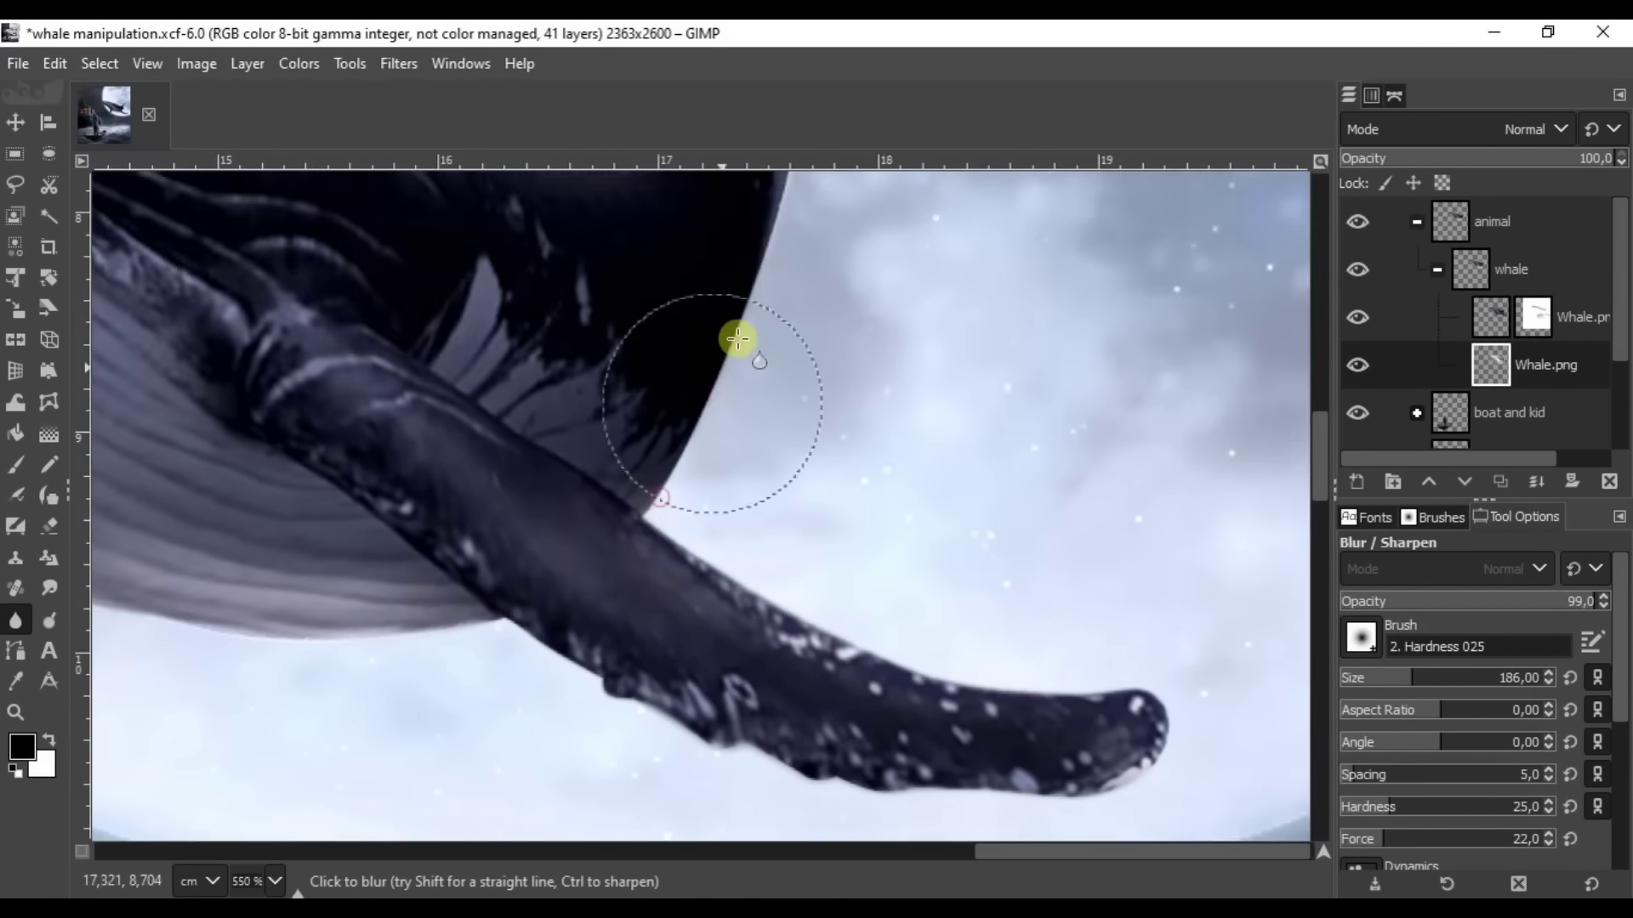
{"action": "scroll", "coordinate": [608, 550], "scroll_direction": "down", "scroll_amount": 2}
{"action": "scroll", "coordinate": [609, 550], "scroll_direction": "left", "scroll_amount": 3}
{"action": "scroll", "coordinate": [686, 591], "scroll_direction": "left", "scroll_amount": 3}
{"action": "scroll", "coordinate": [778, 485], "scroll_direction": "left", "scroll_amount": 3}
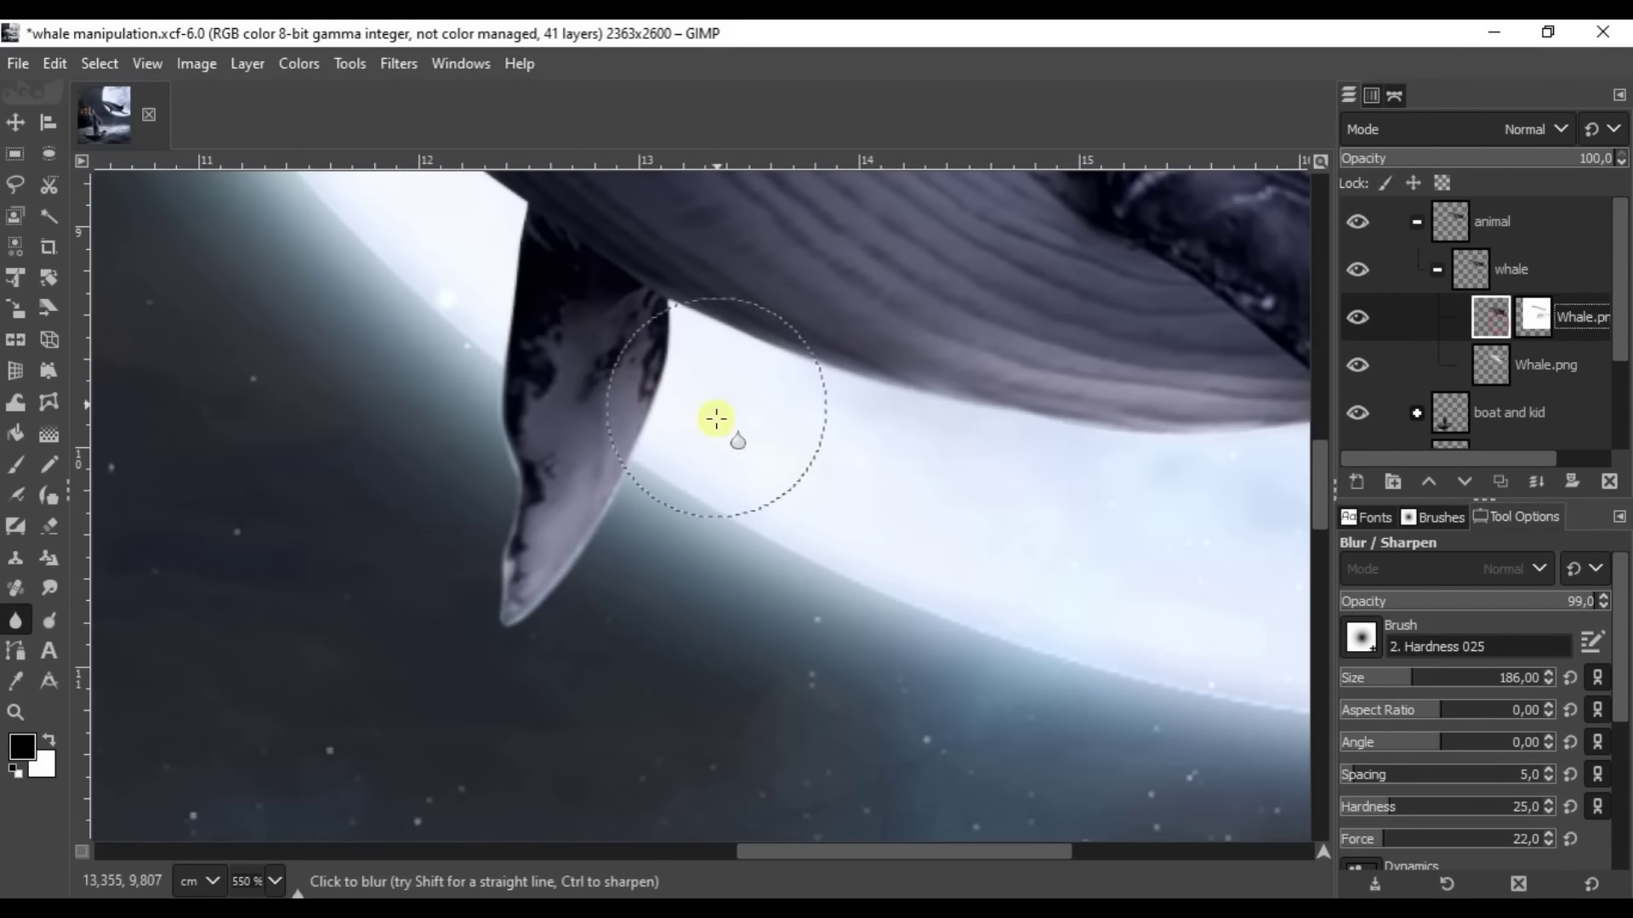
{"action": "scroll", "coordinate": [719, 419], "scroll_direction": "up", "scroll_amount": 2}
{"action": "scroll", "coordinate": [901, 525], "scroll_direction": "left", "scroll_amount": 5}
{"action": "scroll", "coordinate": [886, 382], "scroll_direction": "right", "scroll_amount": 5}
Collapse and duplicate the whale group, then start Unified Transform on the copy.
{"action": "key", "text": "shift+ctrl+j"}
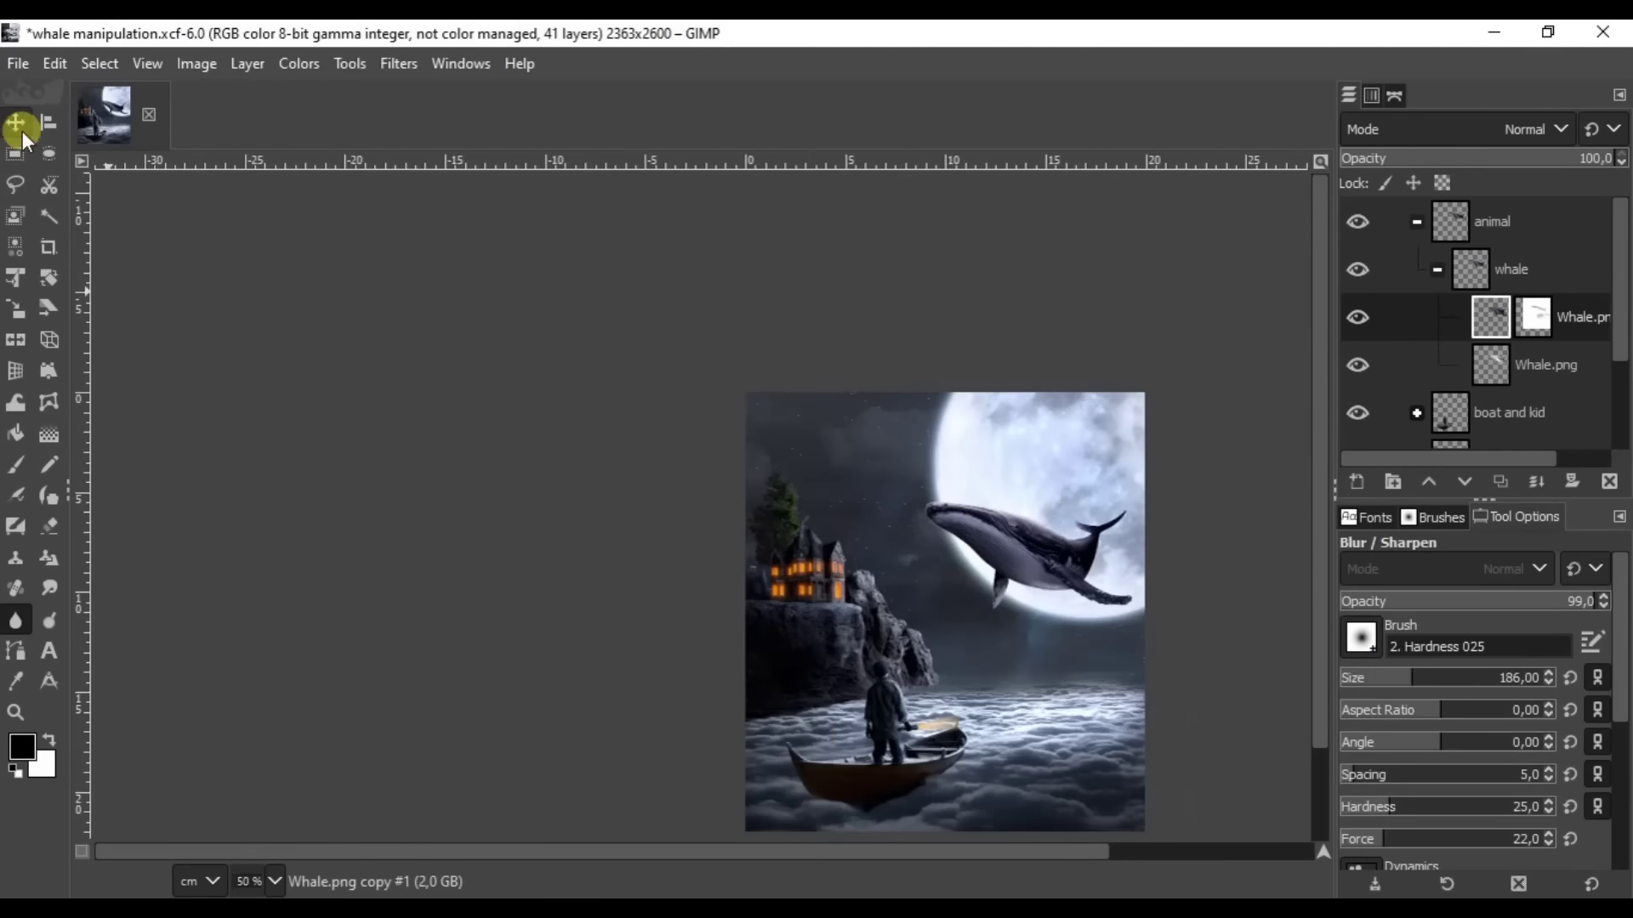
{"action": "left_click", "coordinate": [15, 121]}
{"action": "left_click", "coordinate": [1438, 269]}
{"action": "left_click", "coordinate": [1541, 273]}
{"action": "key", "text": "shift+ctrl+d"}
{"action": "key", "text": "shift+t"}
{"action": "left_click", "coordinate": [1084, 541]}
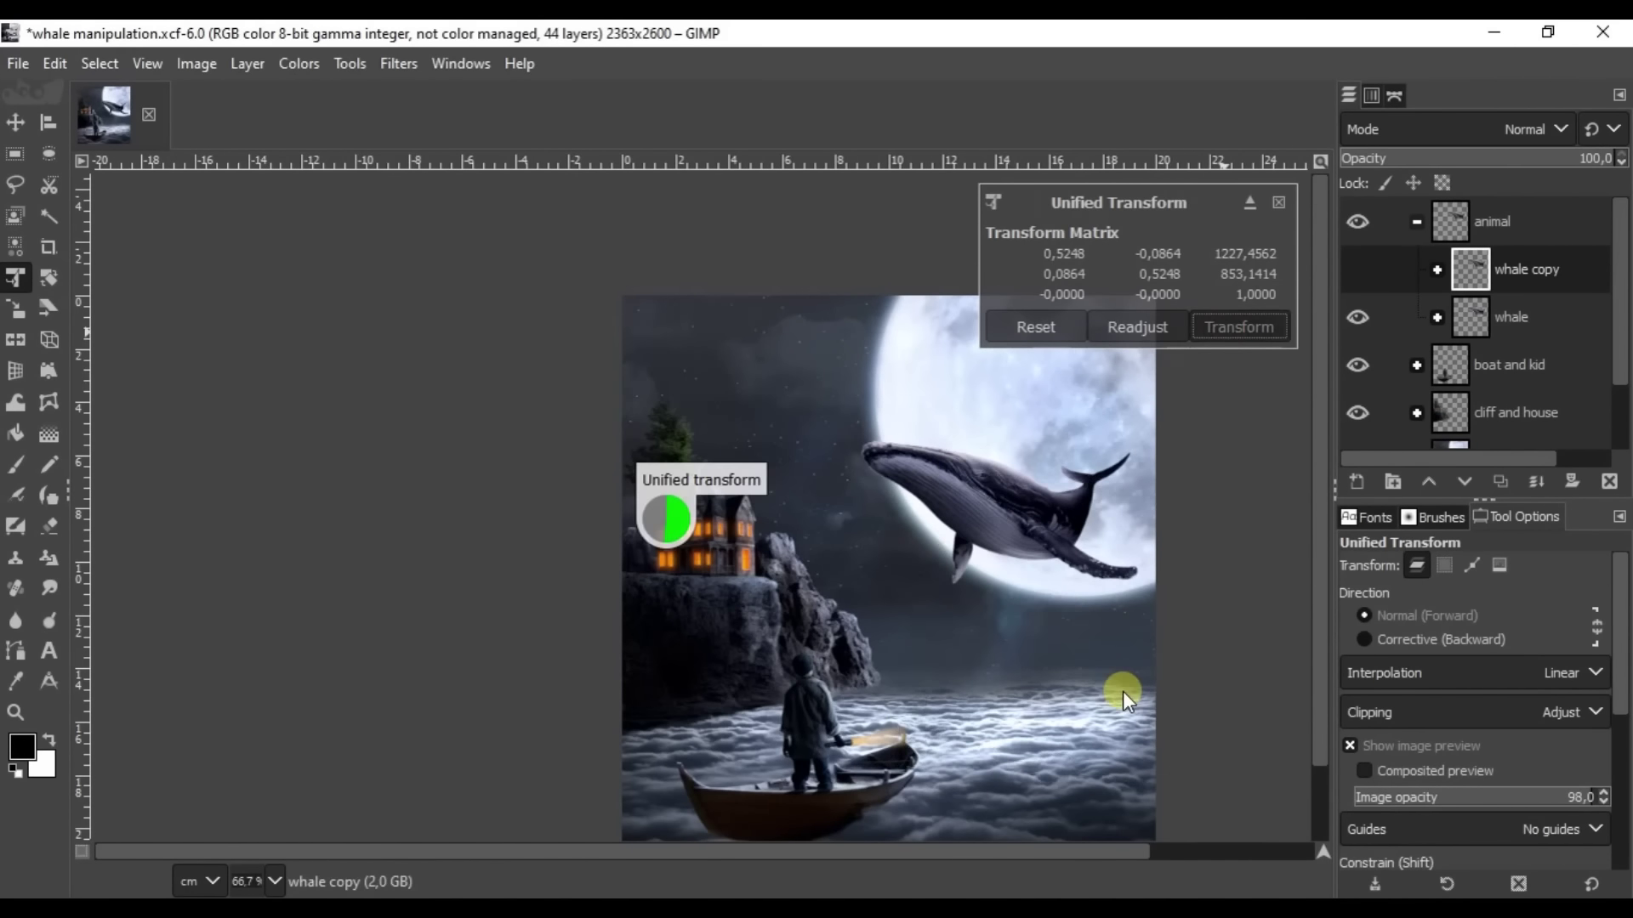
Darken the second whale's layer with the Exposure adjustment.
{"action": "scroll", "coordinate": [1026, 628], "scroll_direction": "up", "scroll_amount": 4}
{"action": "left_click", "coordinate": [1480, 366]}
{"action": "left_click", "coordinate": [298, 63]}
{"action": "left_click", "coordinate": [366, 182]}
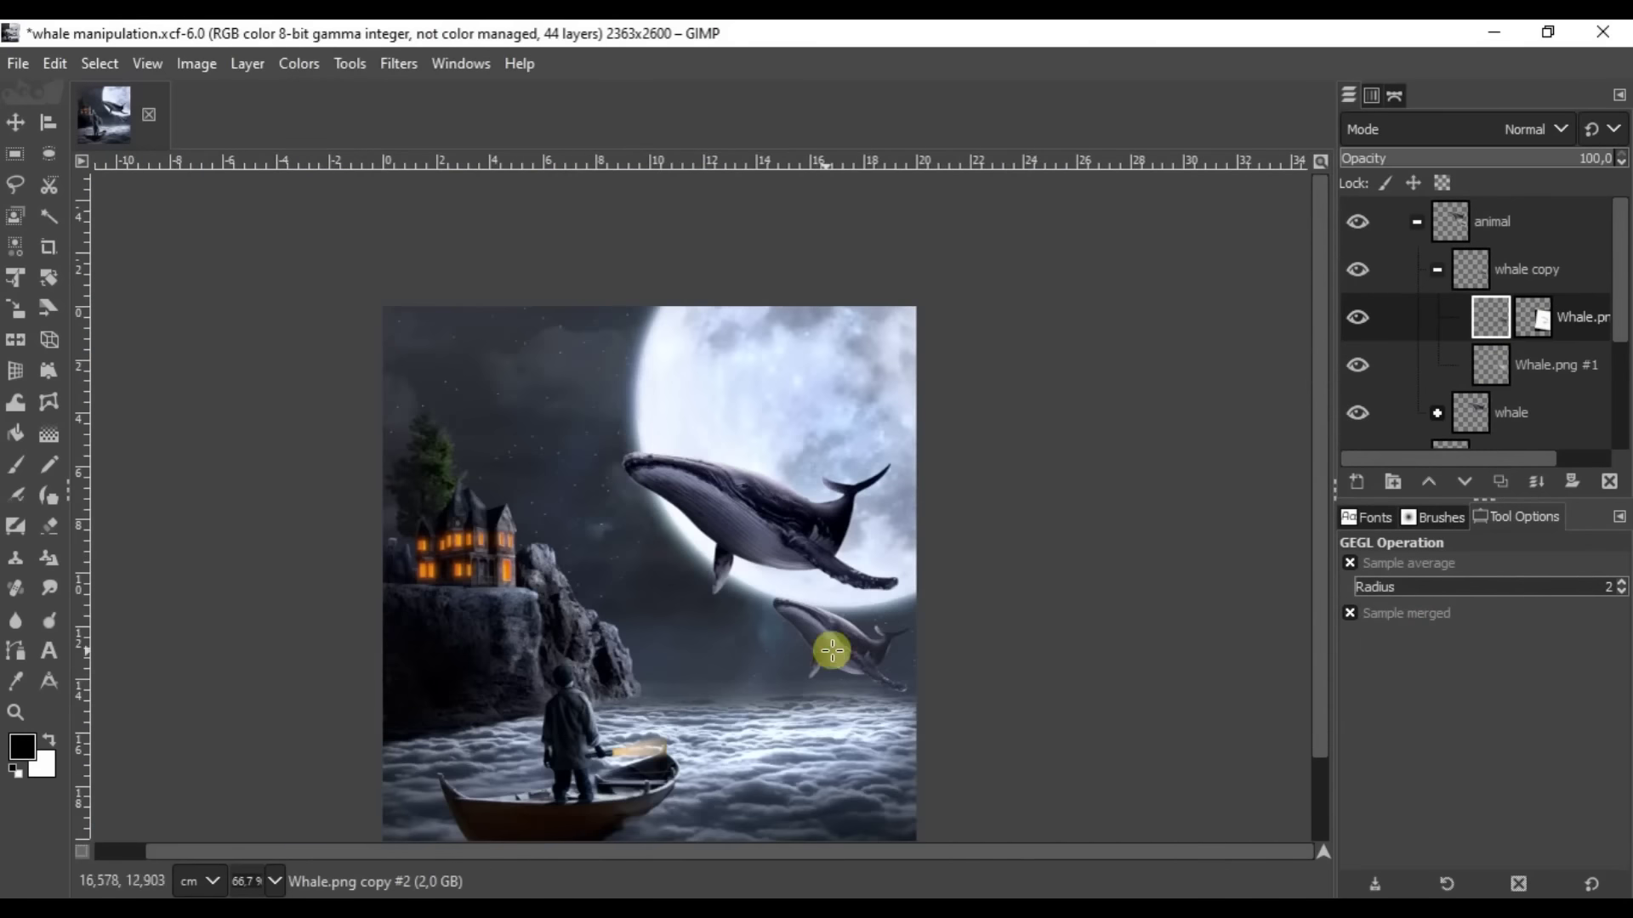
{"action": "scroll", "coordinate": [885, 630], "scroll_direction": "up", "scroll_amount": 3}
{"action": "left_click", "coordinate": [49, 620]}
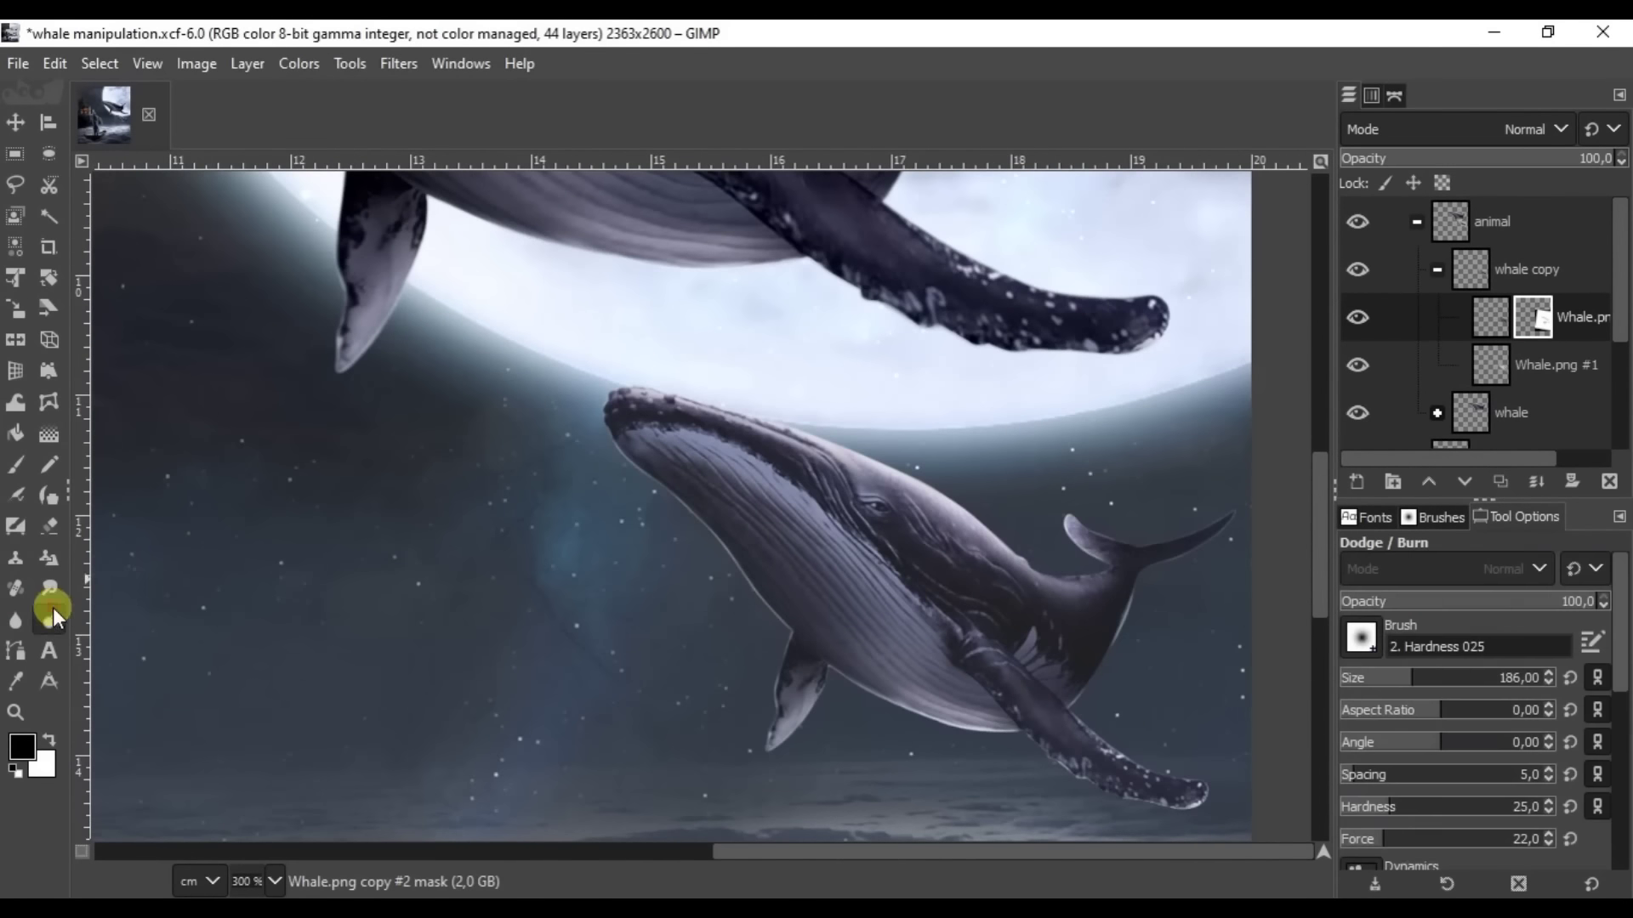
Airbrush the second whale's mask edges, toggling the lower whale to check the blend.
{"action": "scroll", "coordinate": [958, 702], "scroll_direction": "up", "scroll_amount": 2}
{"action": "scroll", "coordinate": [1401, 740], "scroll_direction": "down", "scroll_amount": 5}
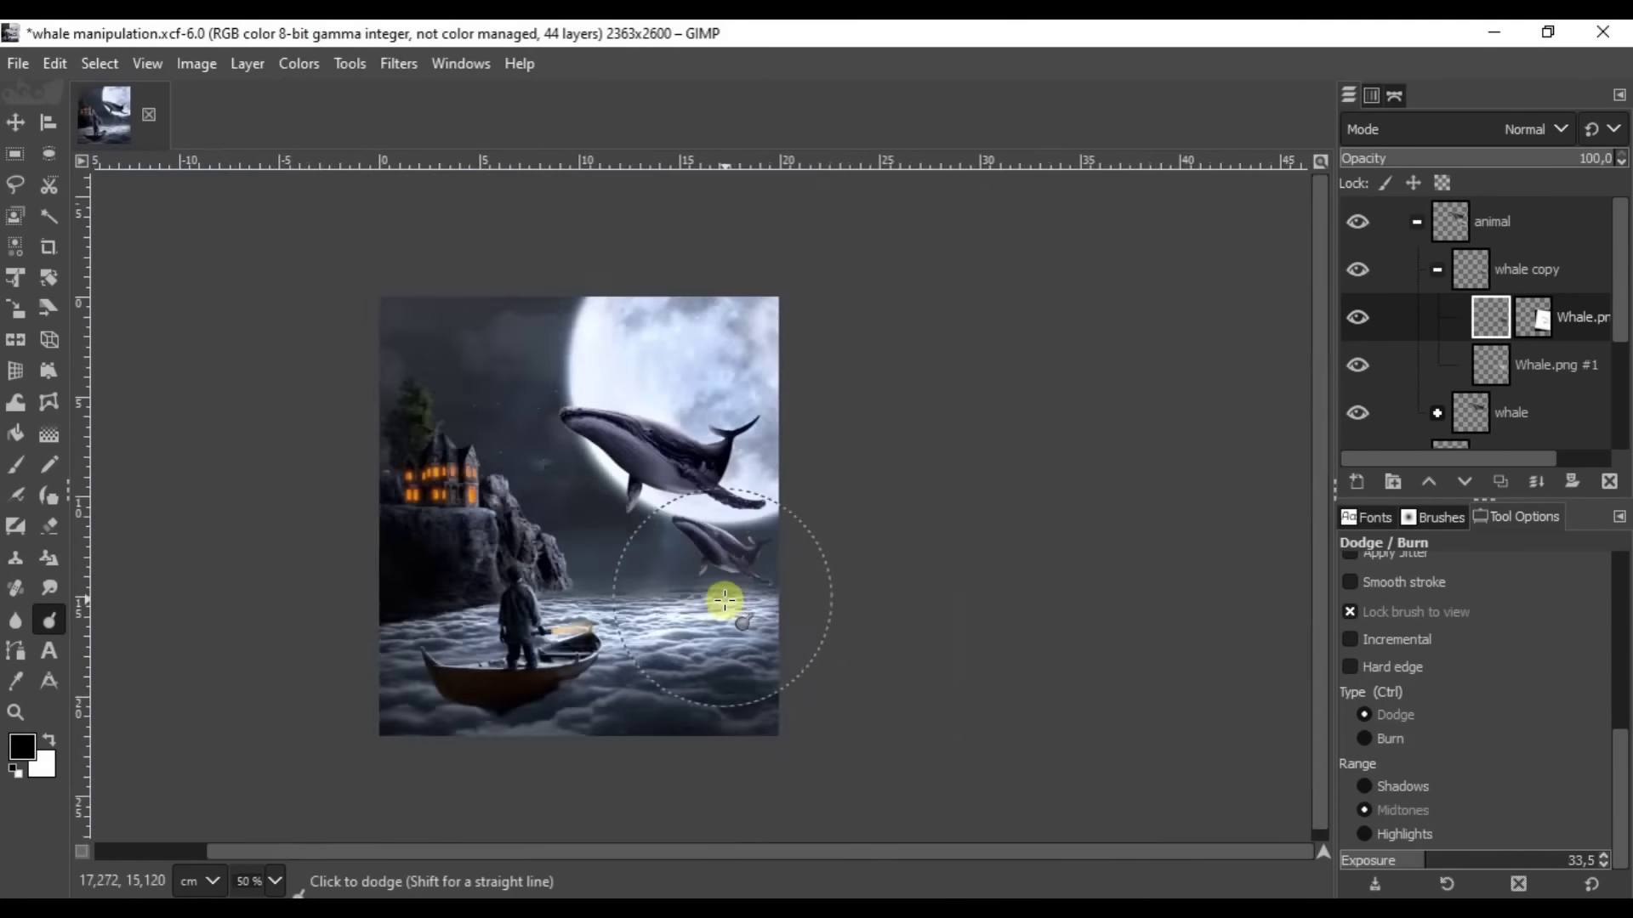
{"action": "scroll", "coordinate": [724, 601], "scroll_direction": "up", "scroll_amount": 5}
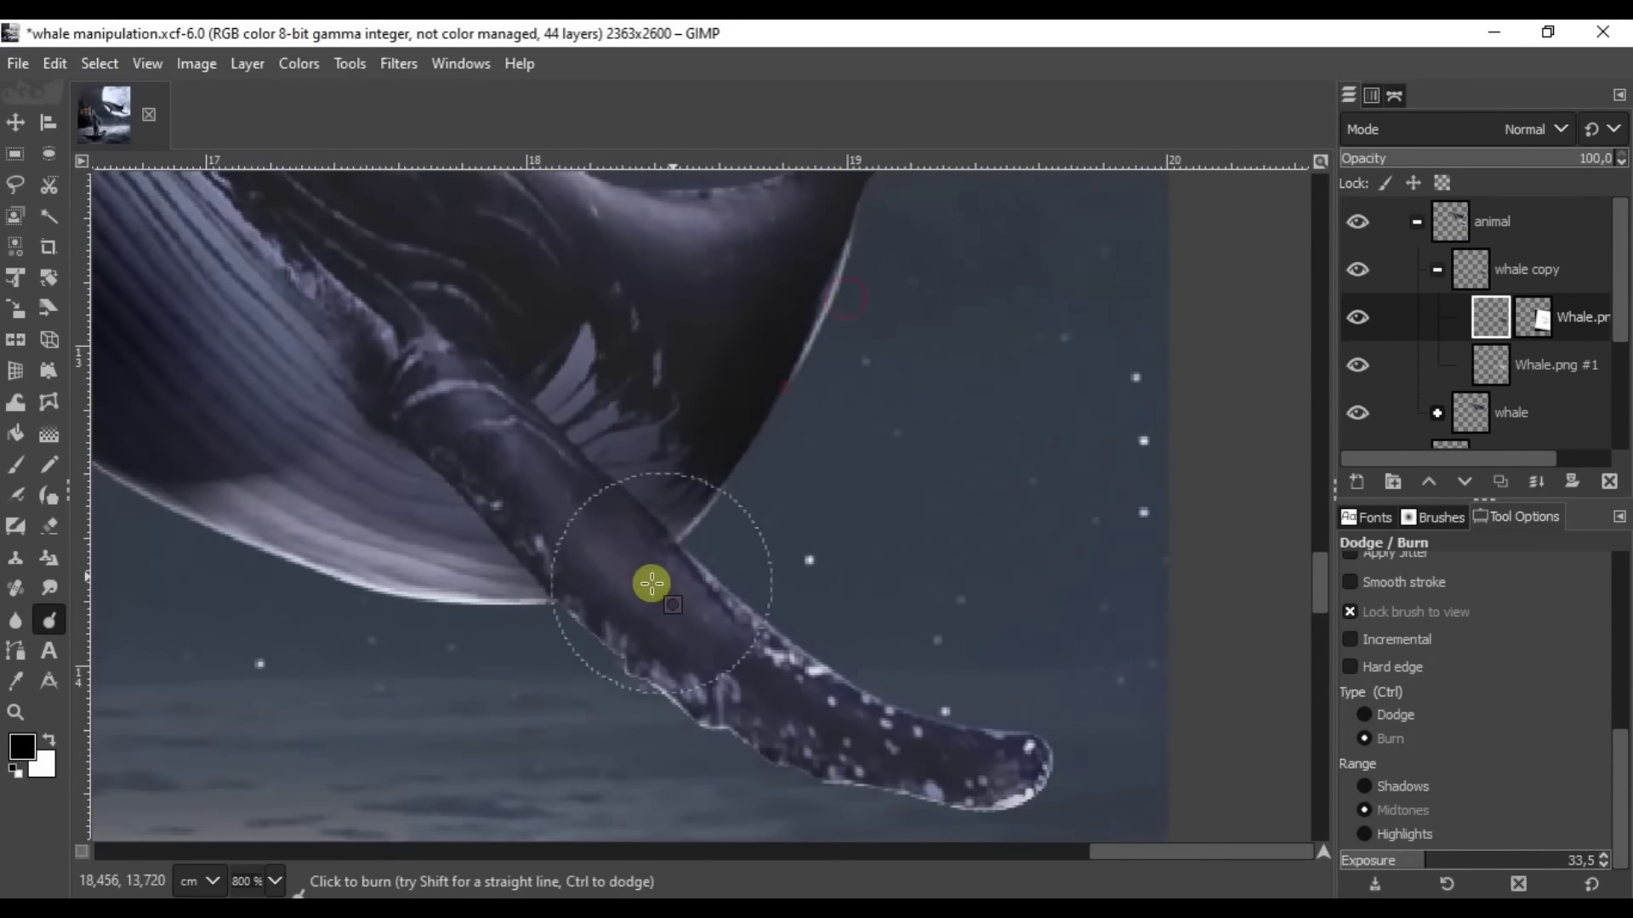
{"action": "scroll", "coordinate": [646, 609], "scroll_direction": "down", "scroll_amount": 6}
{"action": "scroll", "coordinate": [825, 603], "scroll_direction": "up", "scroll_amount": 1}
{"action": "key", "text": "m"}
{"action": "scroll", "coordinate": [685, 556], "scroll_direction": "up", "scroll_amount": 6}
{"action": "key", "text": "a"}
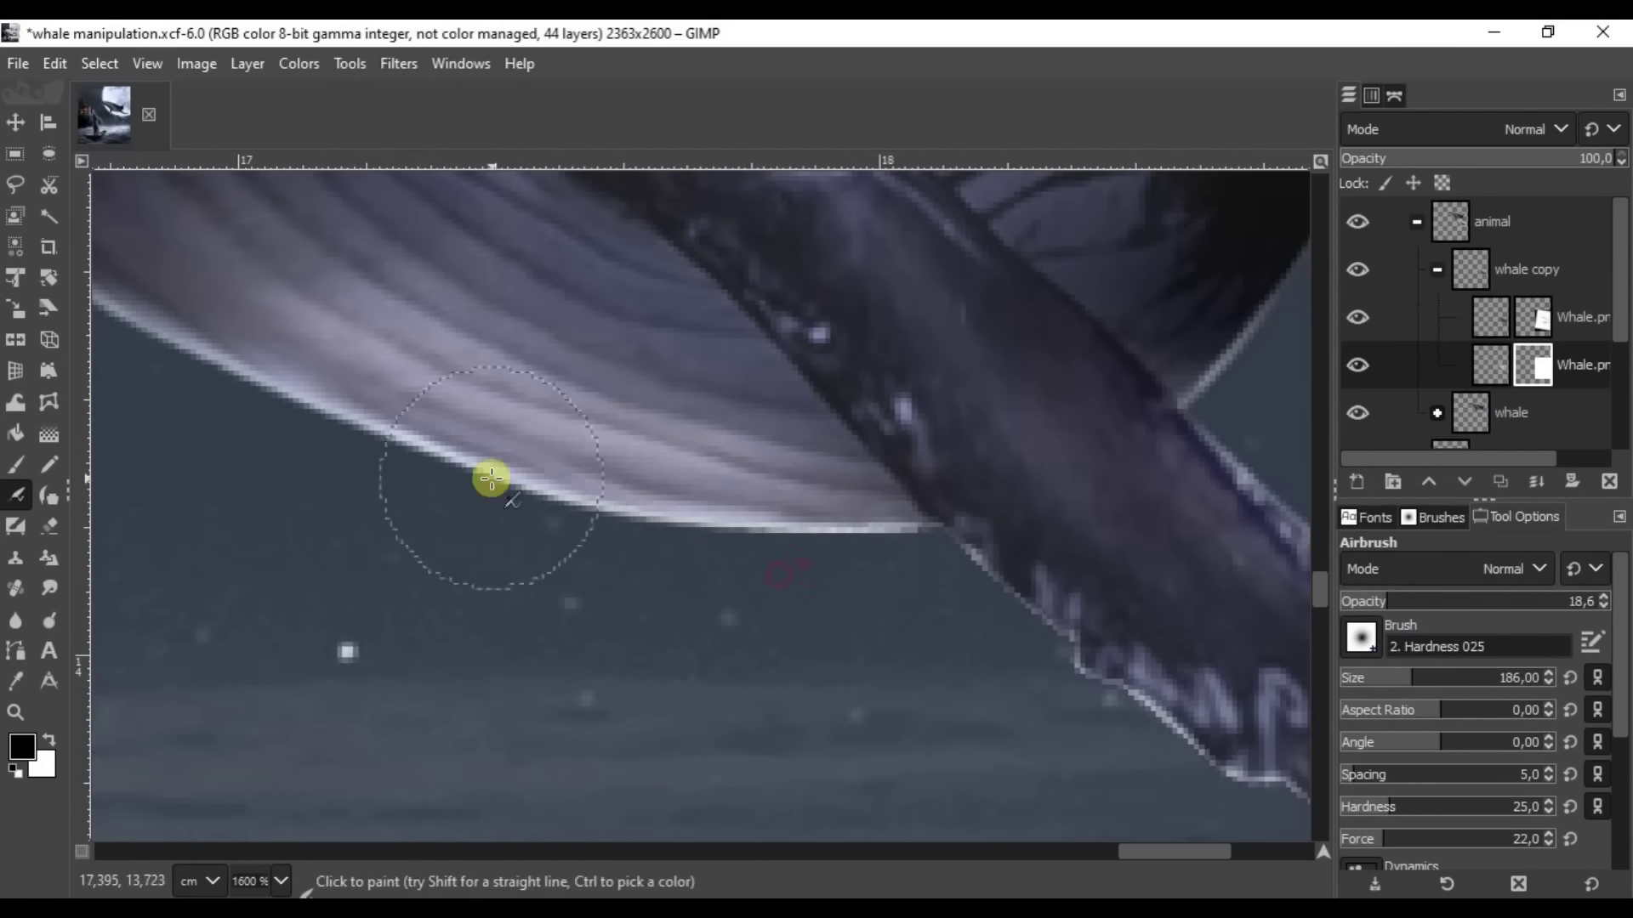
{"action": "left_click", "coordinate": [1357, 269]}
{"action": "left_click", "coordinate": [1358, 360]}
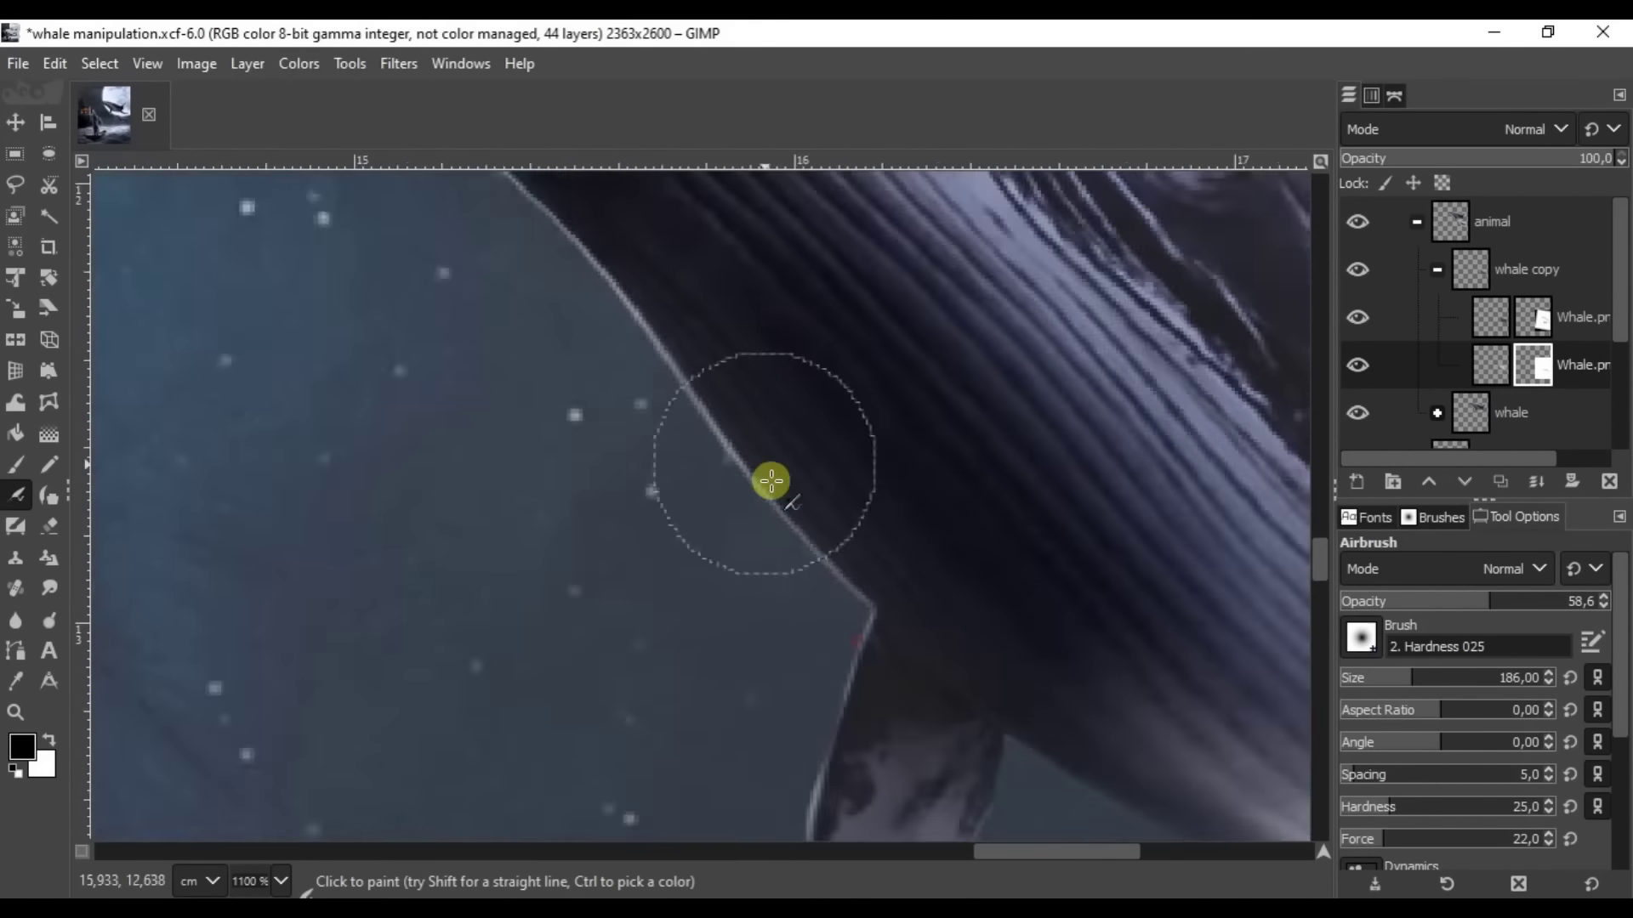
{"action": "scroll", "coordinate": [678, 441], "scroll_direction": "down", "scroll_amount": 5}
{"action": "scroll", "coordinate": [868, 493], "scroll_direction": "up", "scroll_amount": 4}
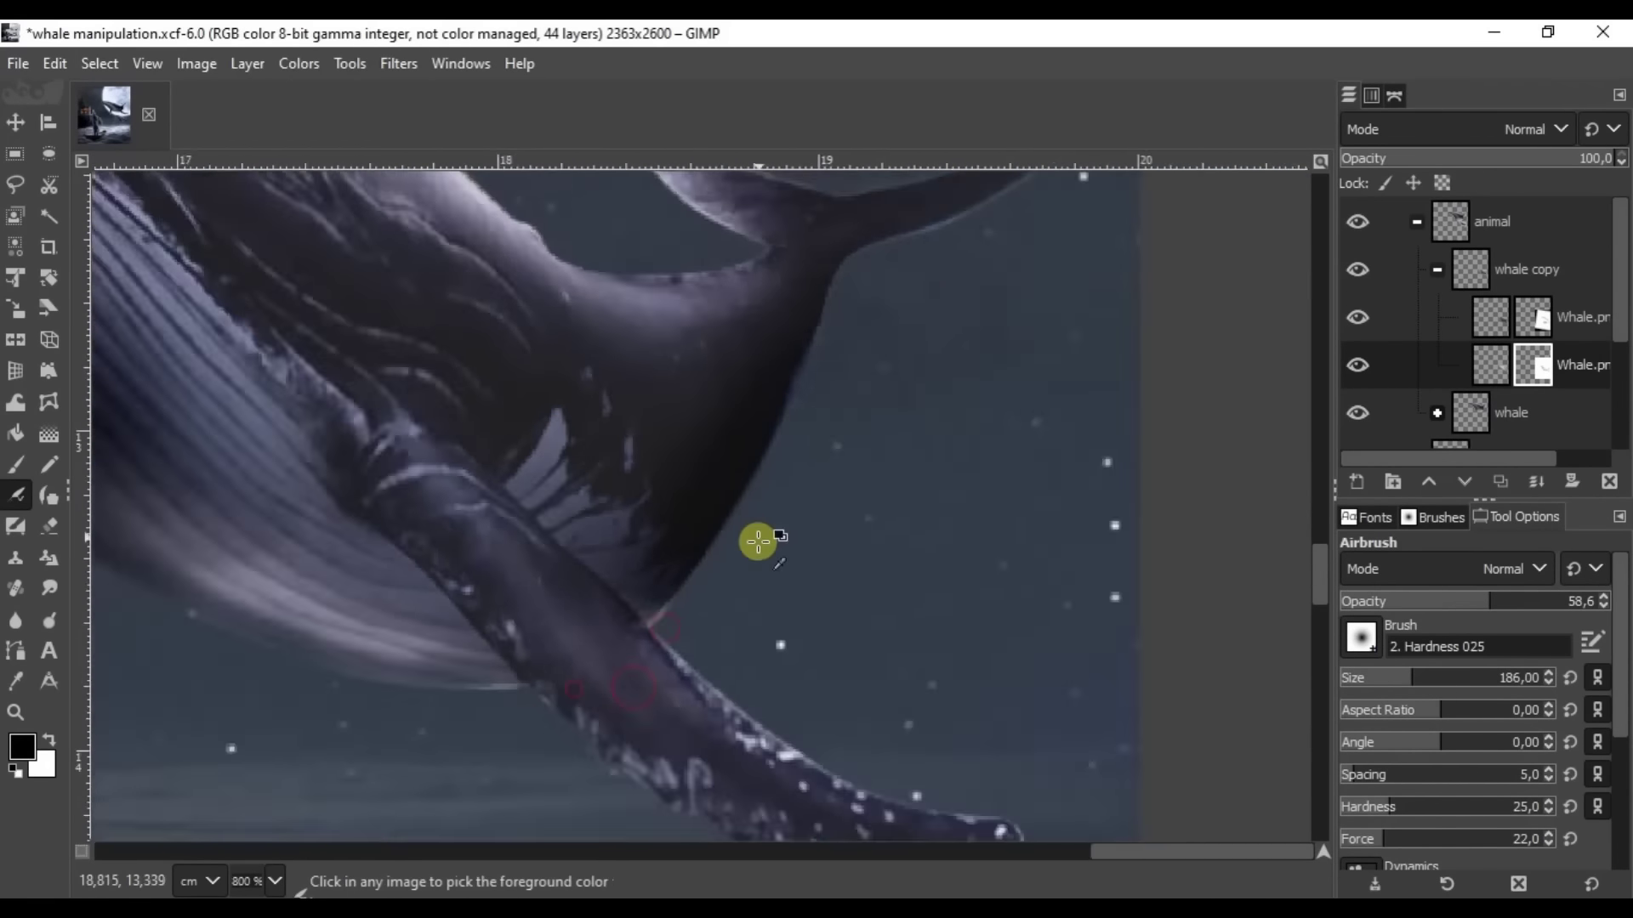
Collapse and select the whale copy group with the Move tool active.
{"action": "key", "text": "shift+ctrl+j"}
{"action": "key", "text": "m"}
{"action": "left_click", "coordinate": [1437, 268]}
{"action": "left_click", "coordinate": [1489, 289]}
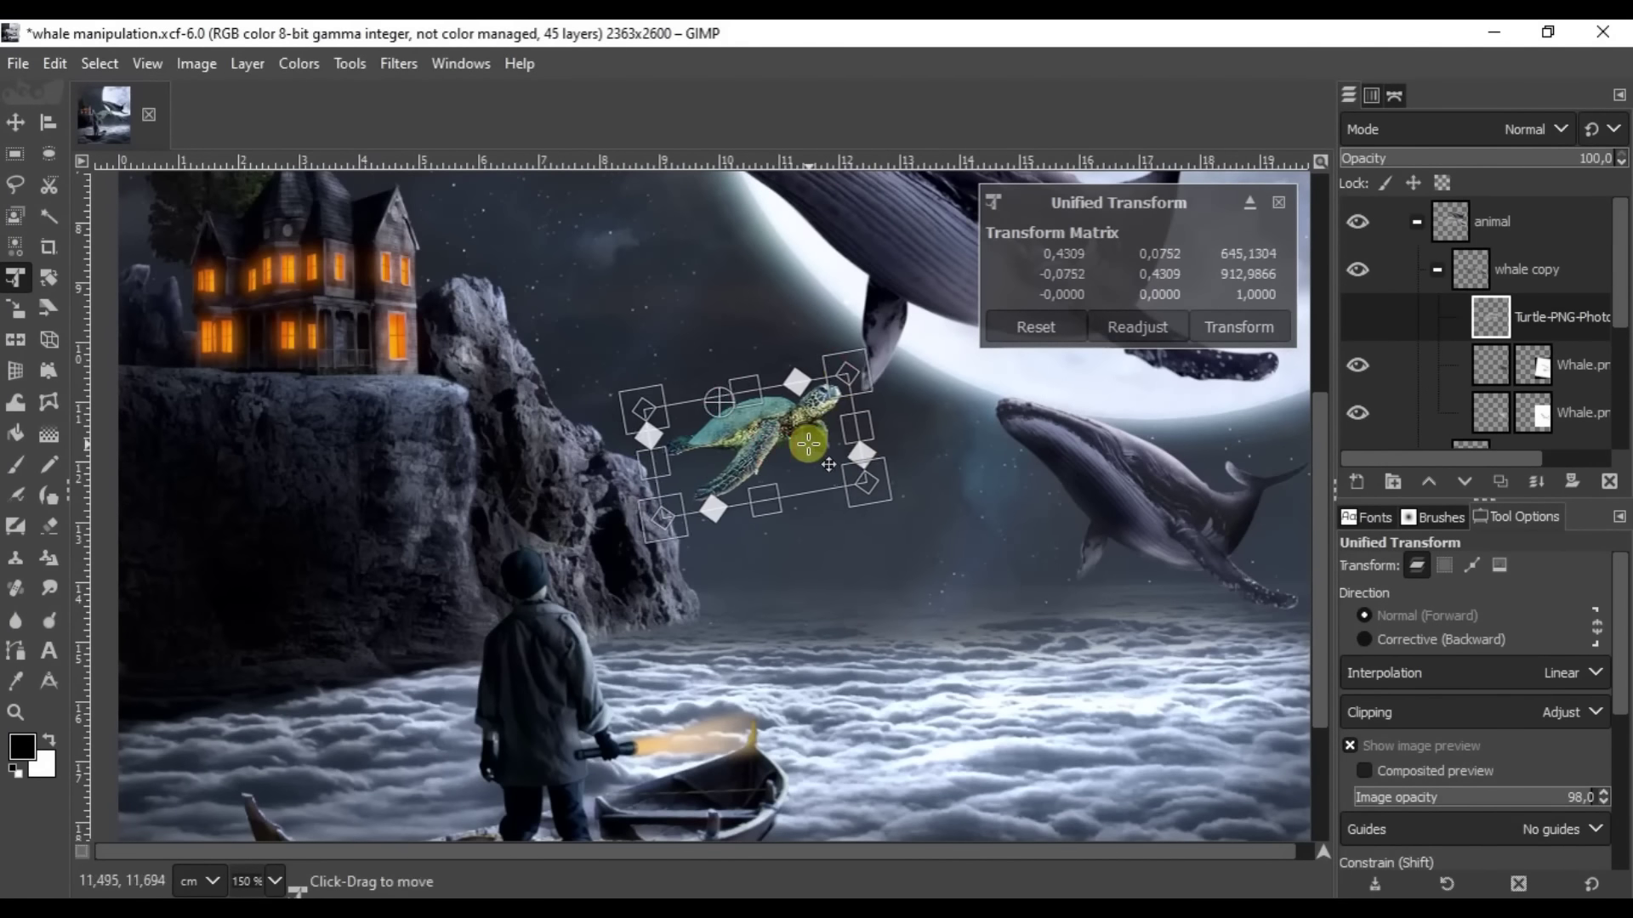
Apply the turtle's size and placement, then darken it with a colour adjustment.
{"action": "key", "text": "Return"}
{"action": "scroll", "coordinate": [861, 457], "scroll_direction": "up", "scroll_amount": 3}
{"action": "left_click", "coordinate": [298, 63]}
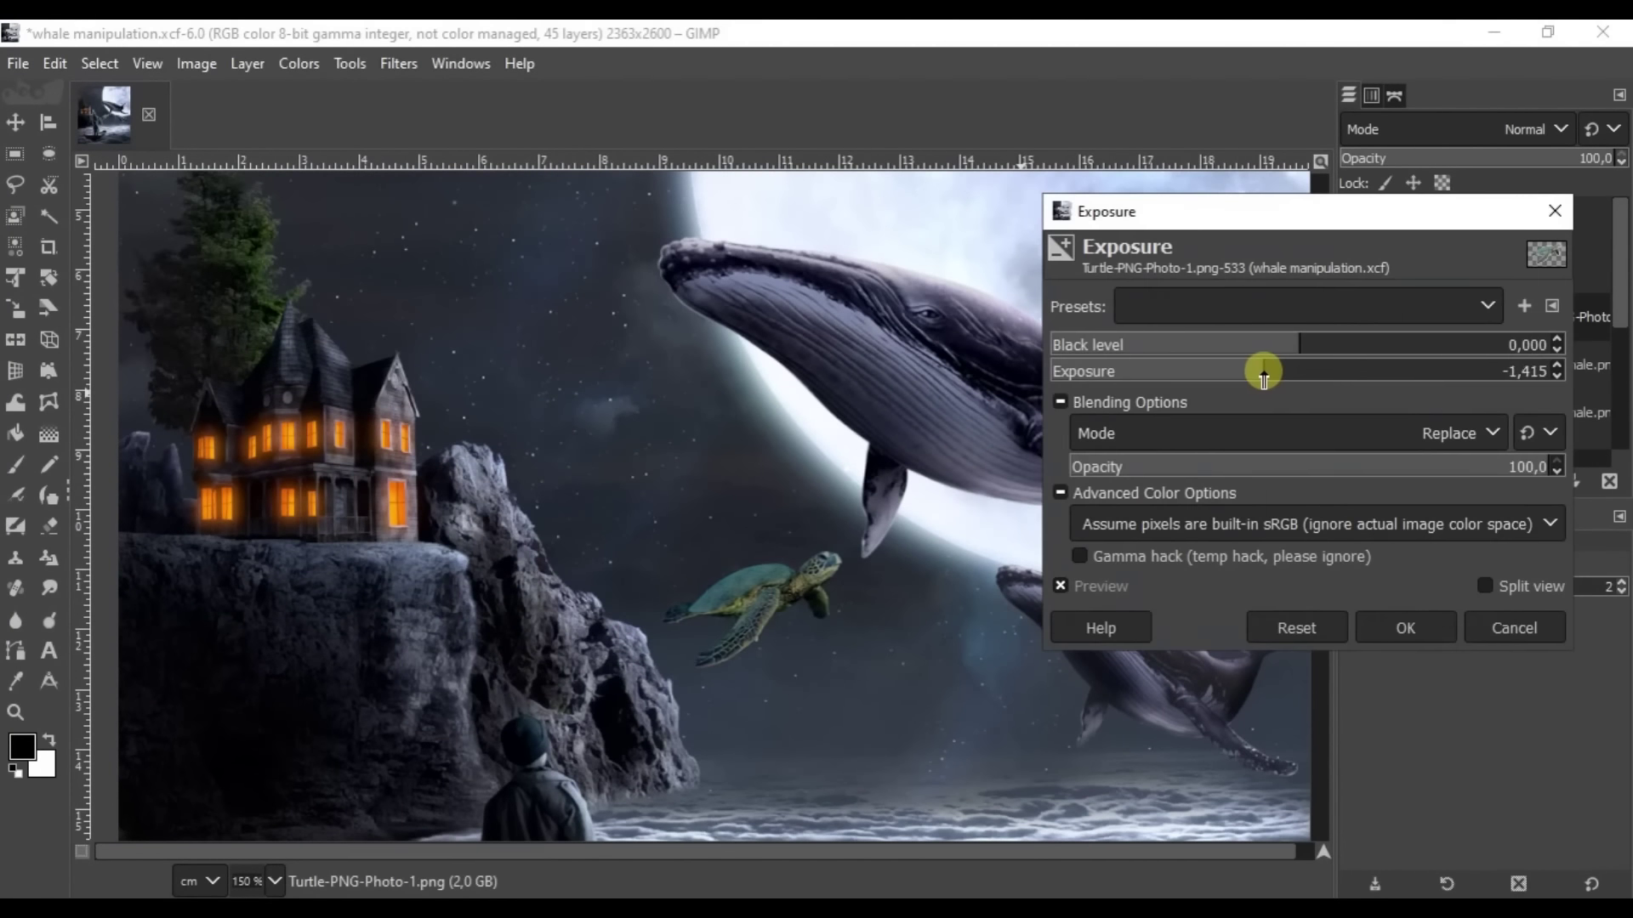
{"action": "left_click", "coordinate": [364, 124]}
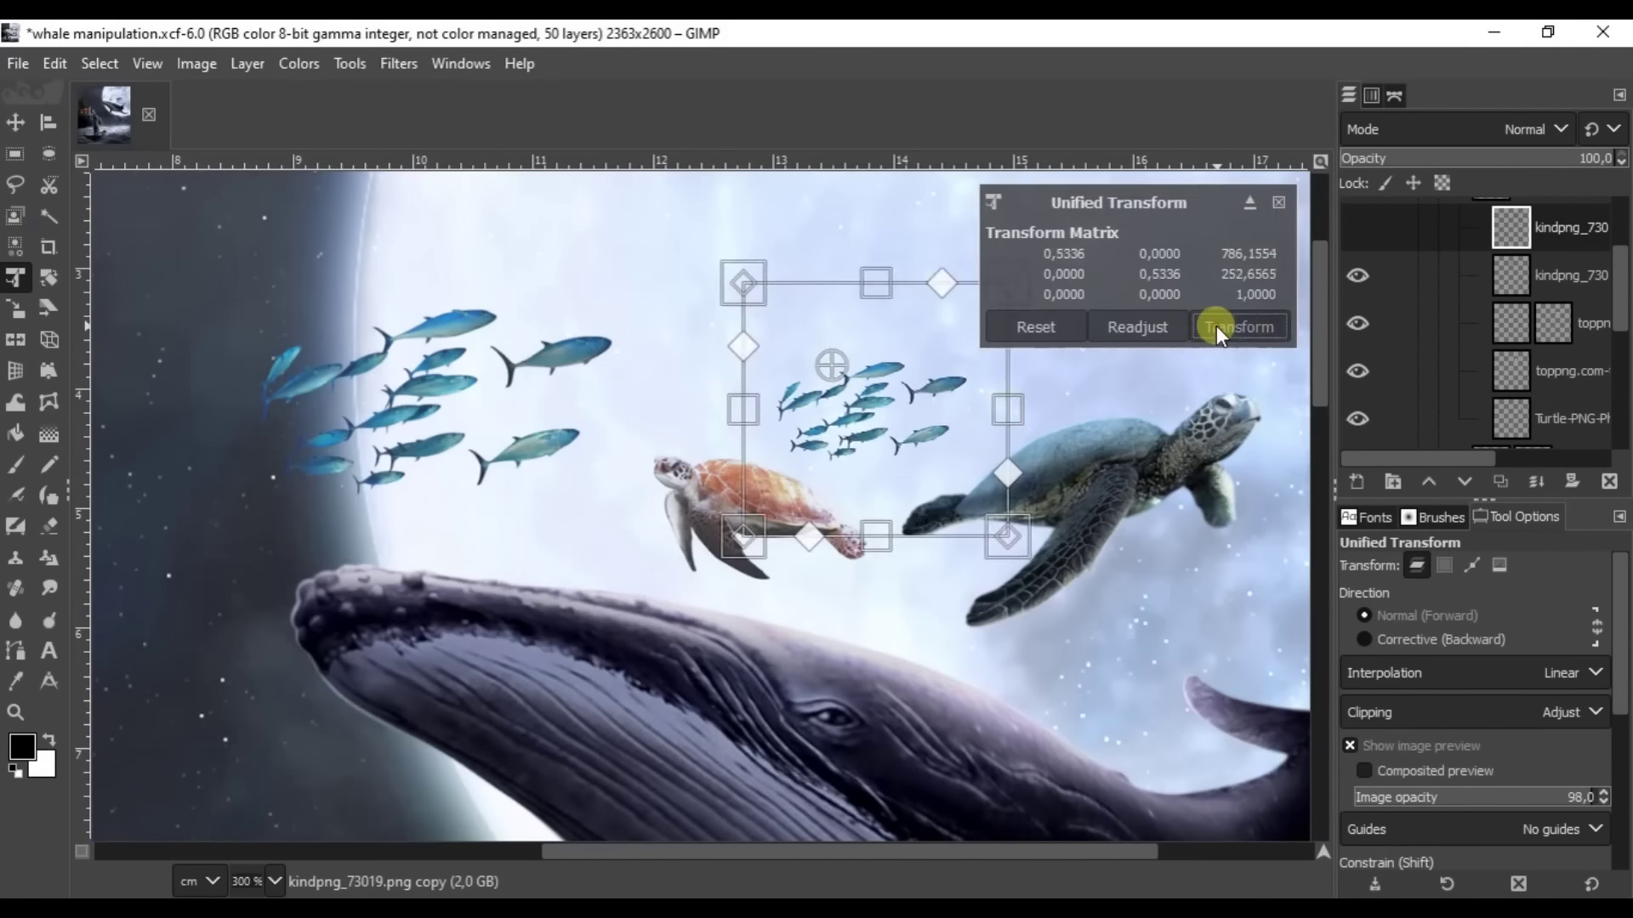
Select the turtle layer's mask and resize the fish school with Unified Transform.
{"action": "left_click", "coordinate": [18, 274]}
{"action": "key", "text": "shift+ctrl+j"}
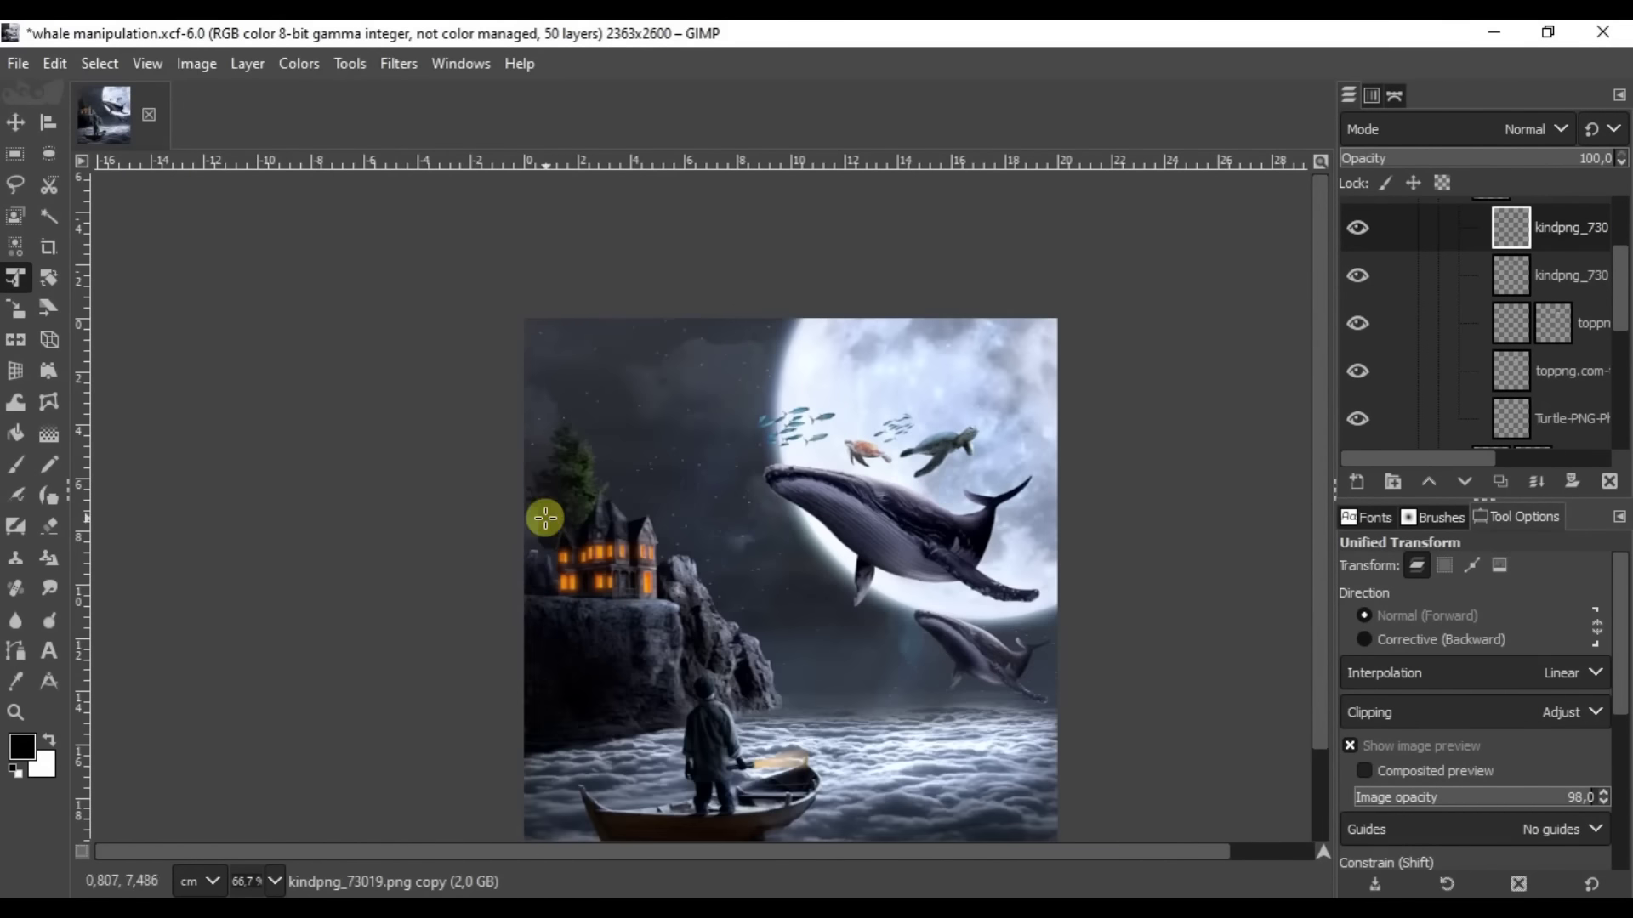
{"action": "key", "text": "m"}
{"action": "scroll", "coordinate": [893, 572], "scroll_direction": "up", "scroll_amount": 2, "text": "ctrl"}
{"action": "left_click", "coordinate": [1549, 324]}
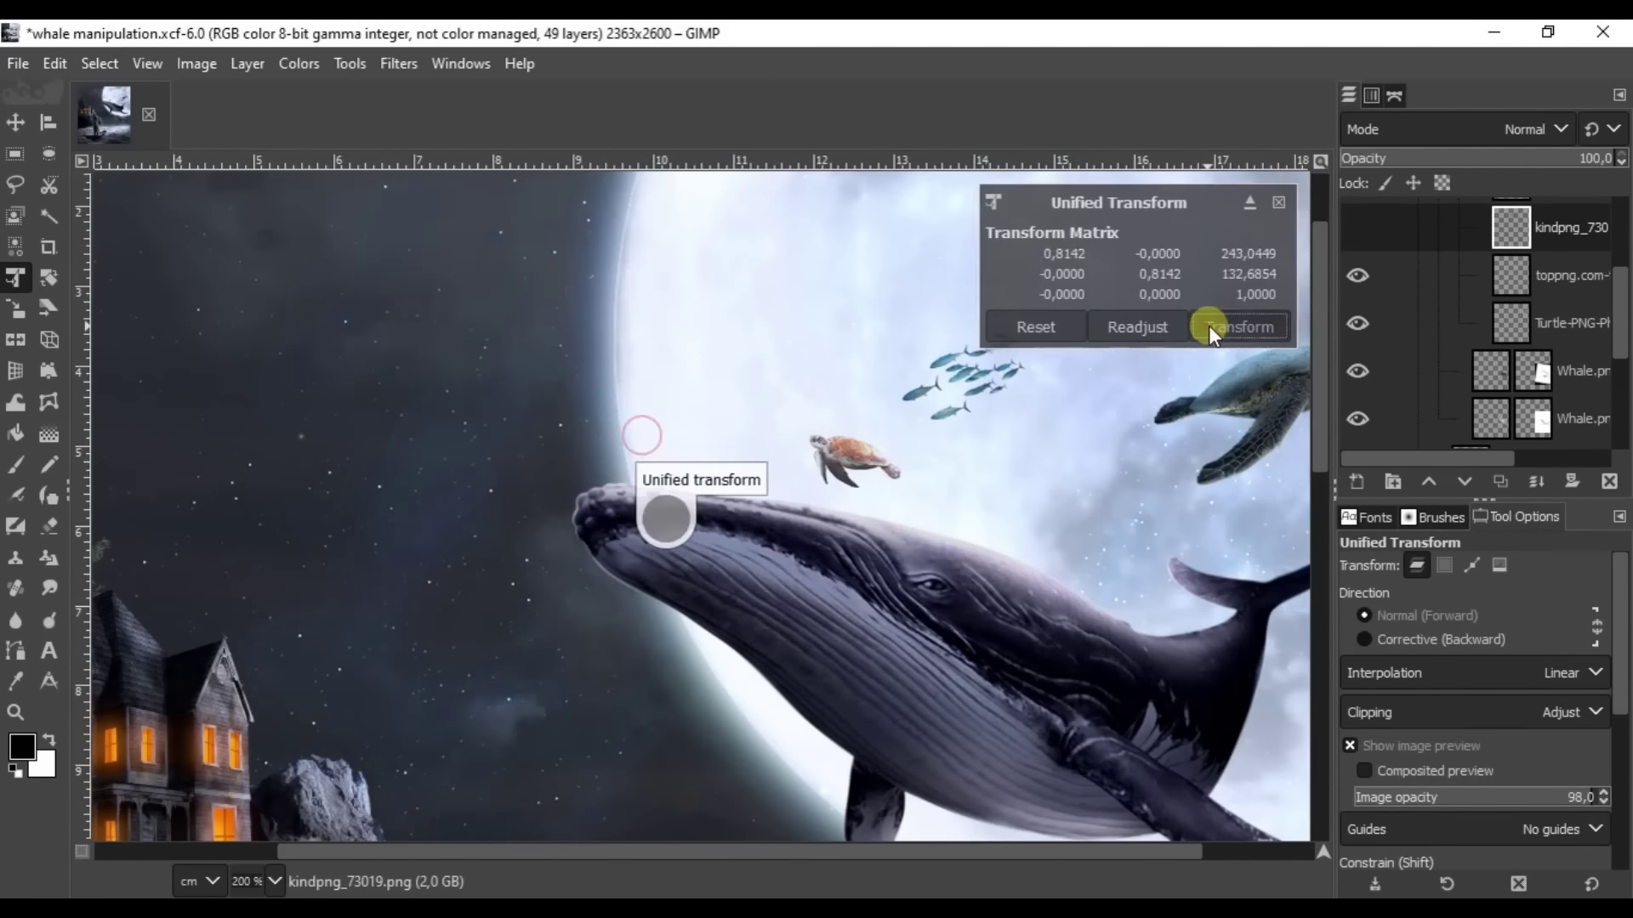
{"action": "left_click", "coordinate": [1212, 328]}
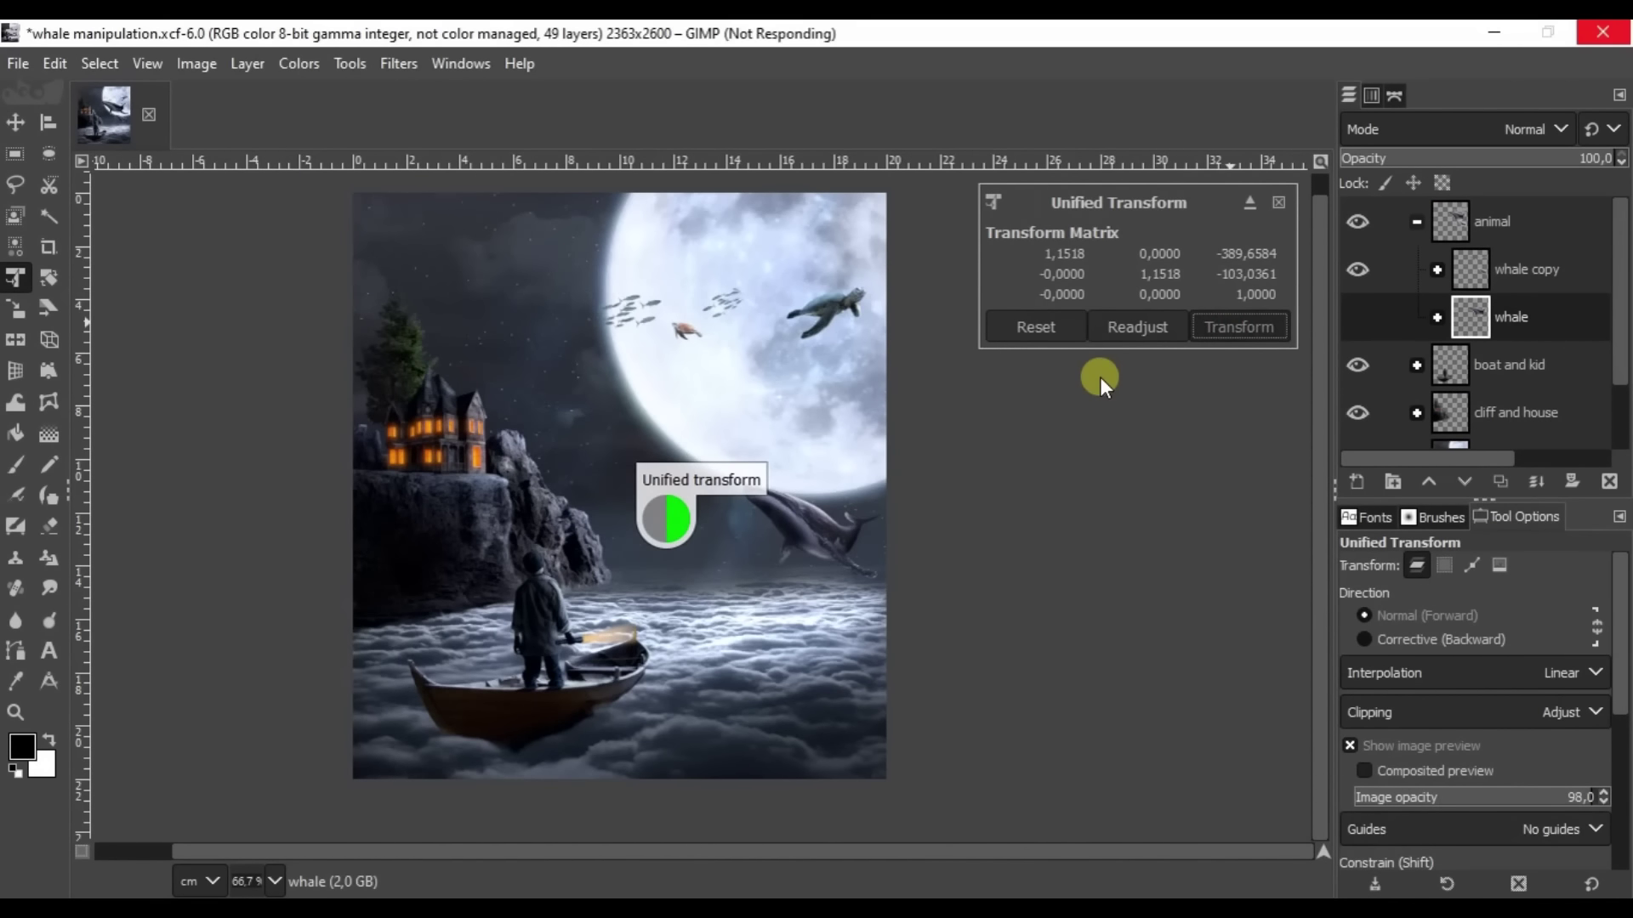
Apply the whale enlargement and convert the image to 16-bit precision.
{"action": "key", "text": "m"}
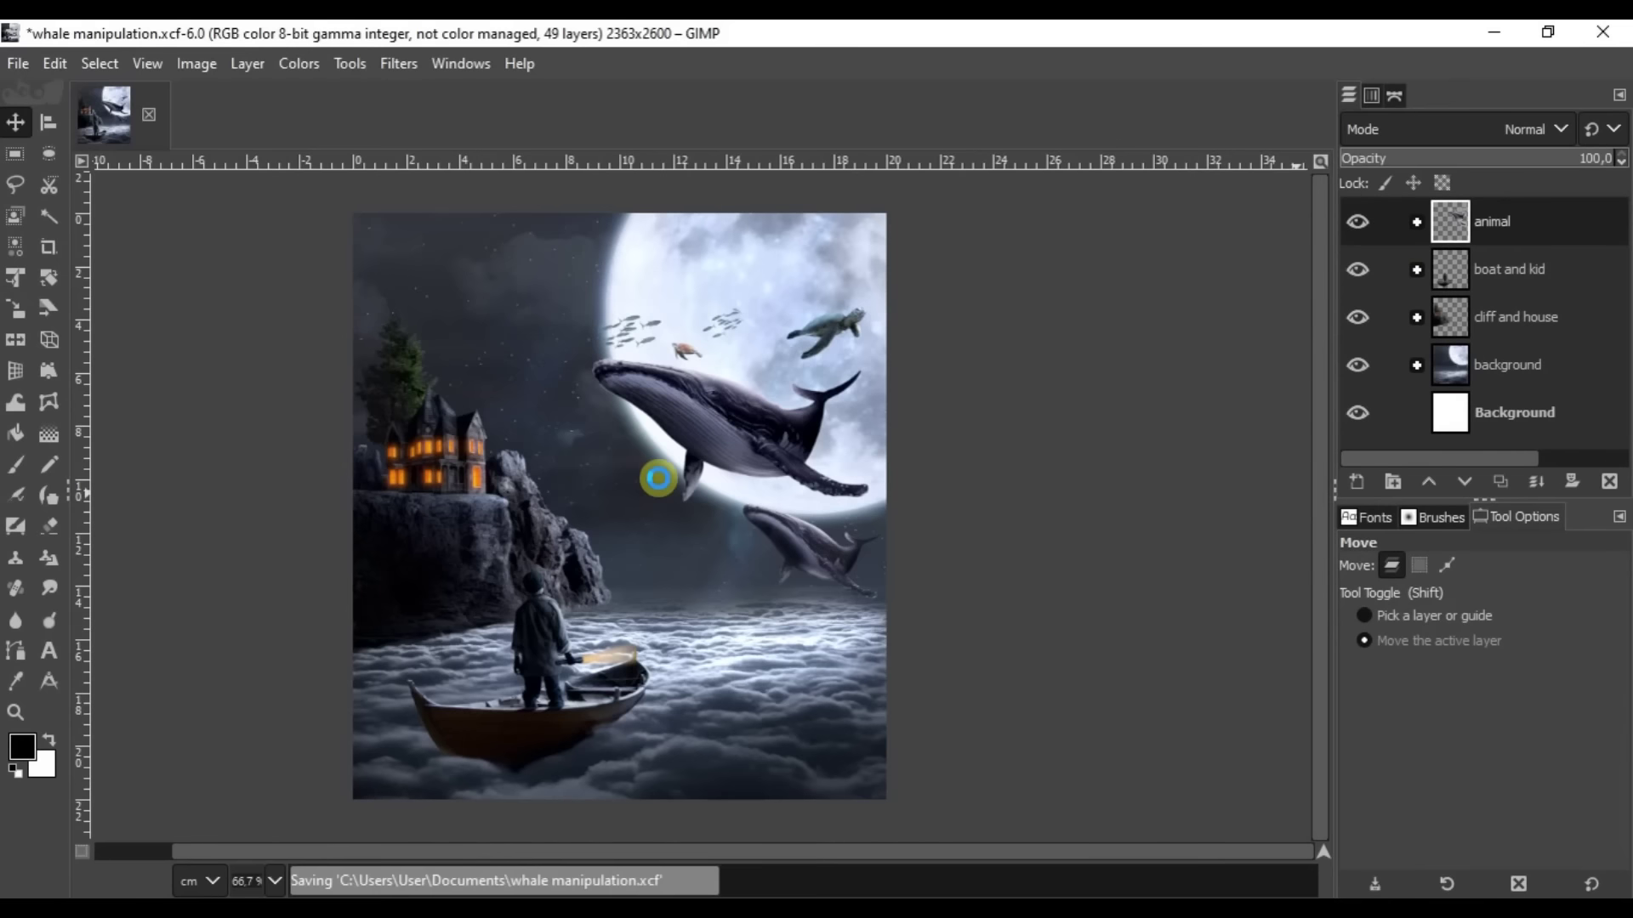
{"action": "left_click", "coordinate": [398, 63]}
{"action": "left_click", "coordinate": [854, 582]}
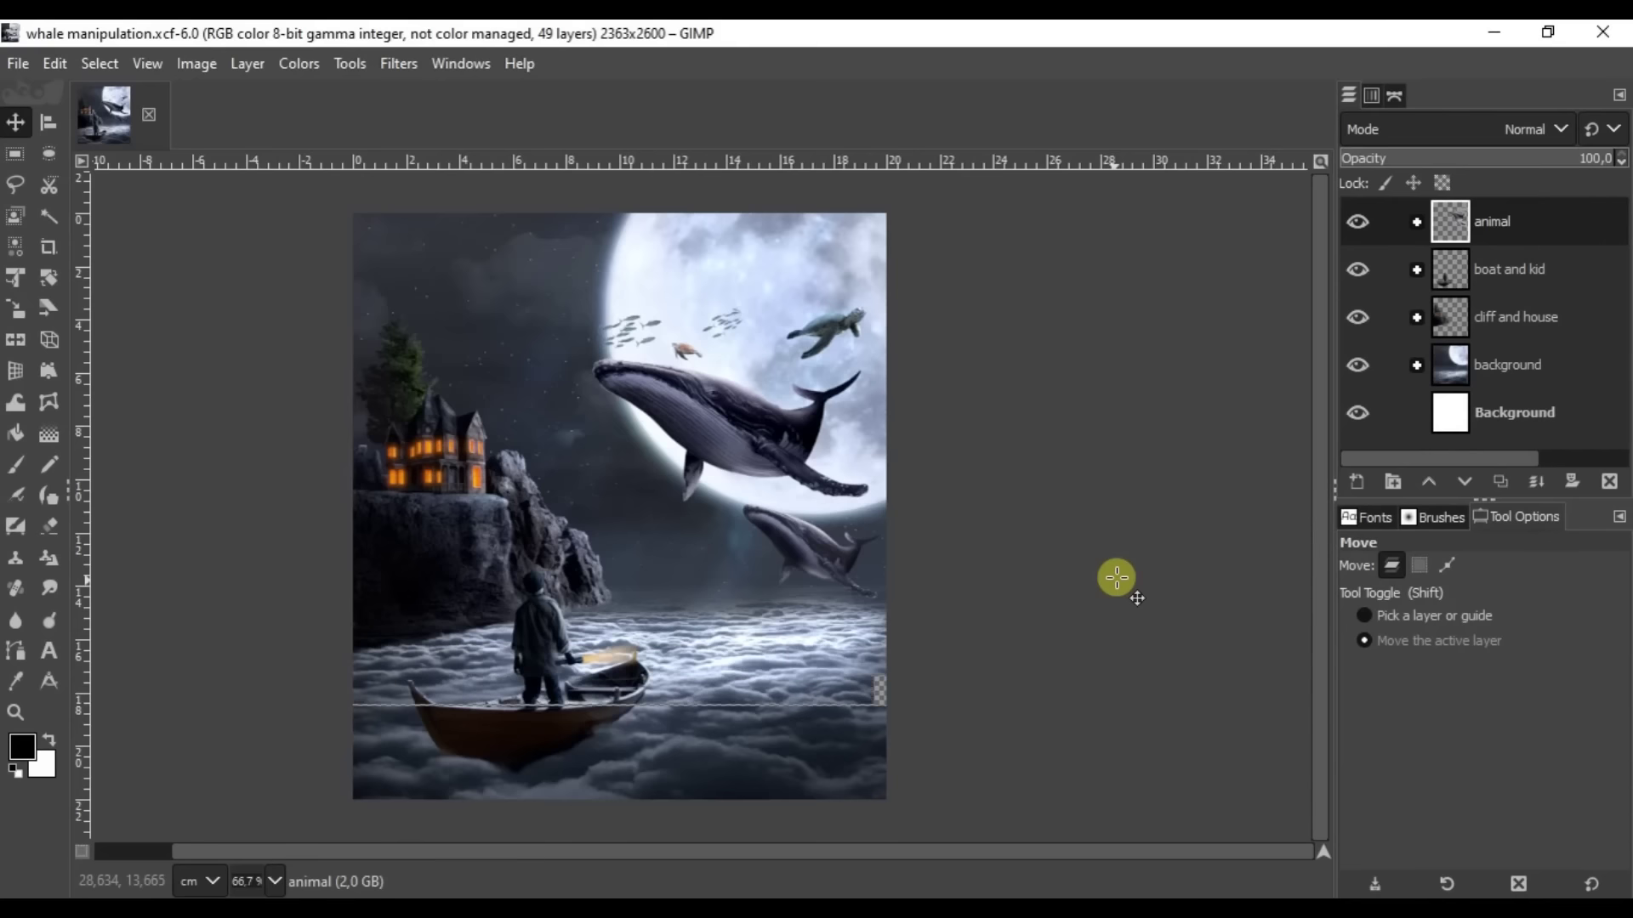
Move the glow layer to the top and set a low-opacity white airbrush in Merge mode.
{"action": "left_click", "coordinate": [1416, 221]}
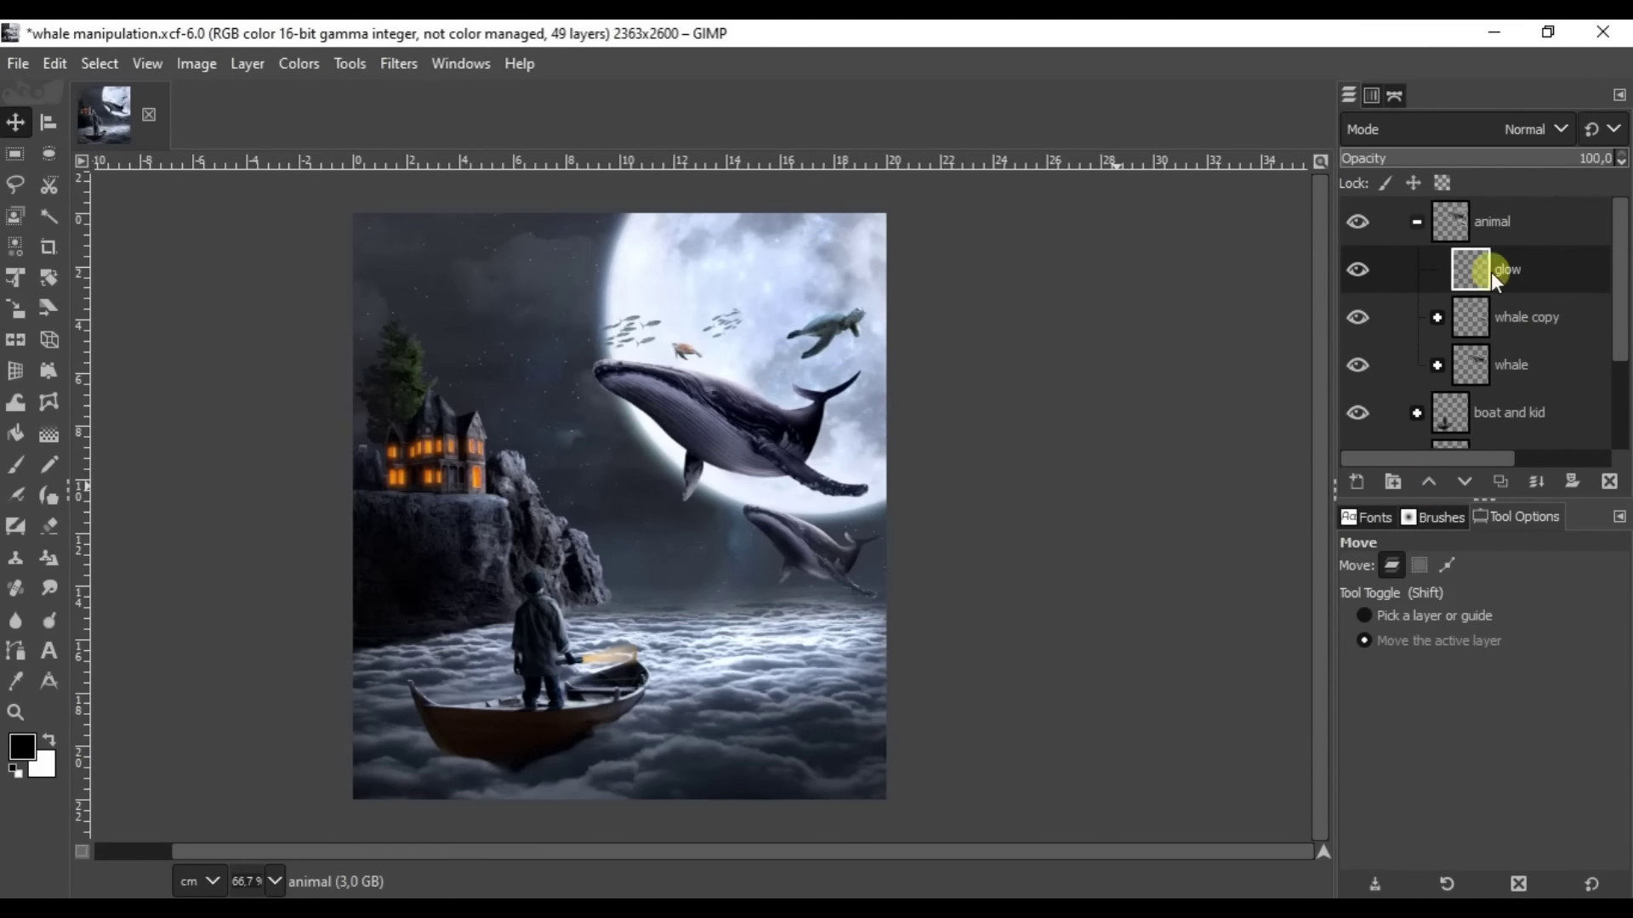
{"action": "left_click_drag", "start_coordinate": [1494, 272], "coordinate": [1494, 216]}
{"action": "left_click", "coordinate": [1415, 270]}
{"action": "key", "text": "a"}
{"action": "key", "text": "x"}
{"action": "scroll", "coordinate": [528, 568], "scroll_direction": "up", "scroll_amount": 7}
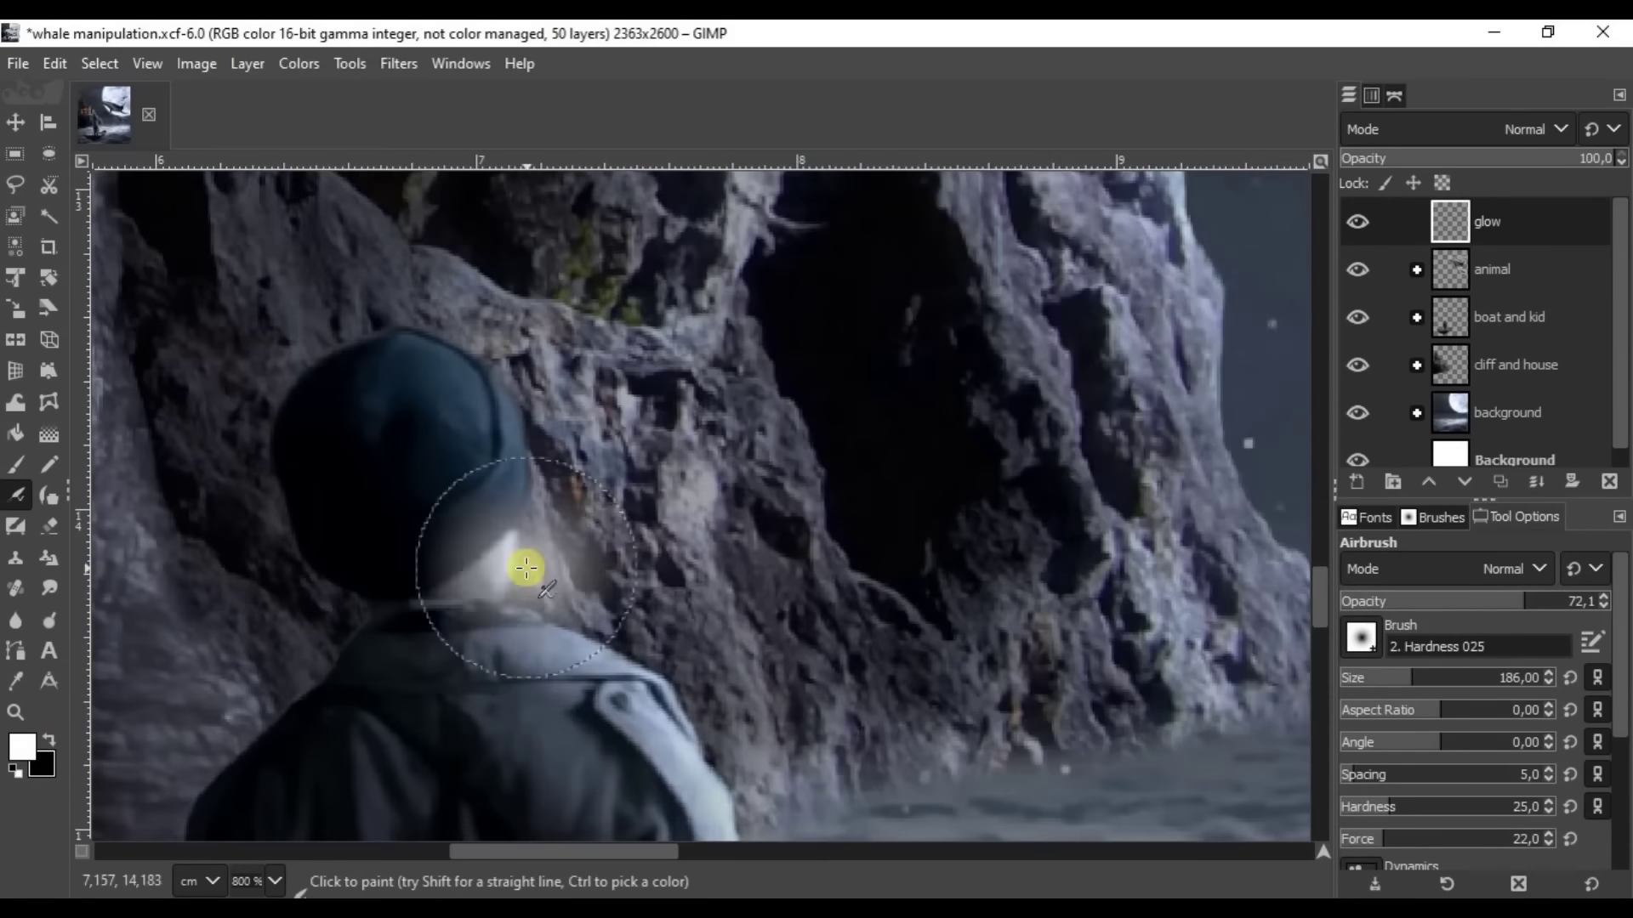
{"action": "left_click", "coordinate": [1400, 601]}
{"action": "left_click", "coordinate": [1447, 569]}
{"action": "left_click", "coordinate": [1377, 259]}
Paint soft white glow and set the glow layer's mode to Linear light.
{"action": "key", "text": "space"}
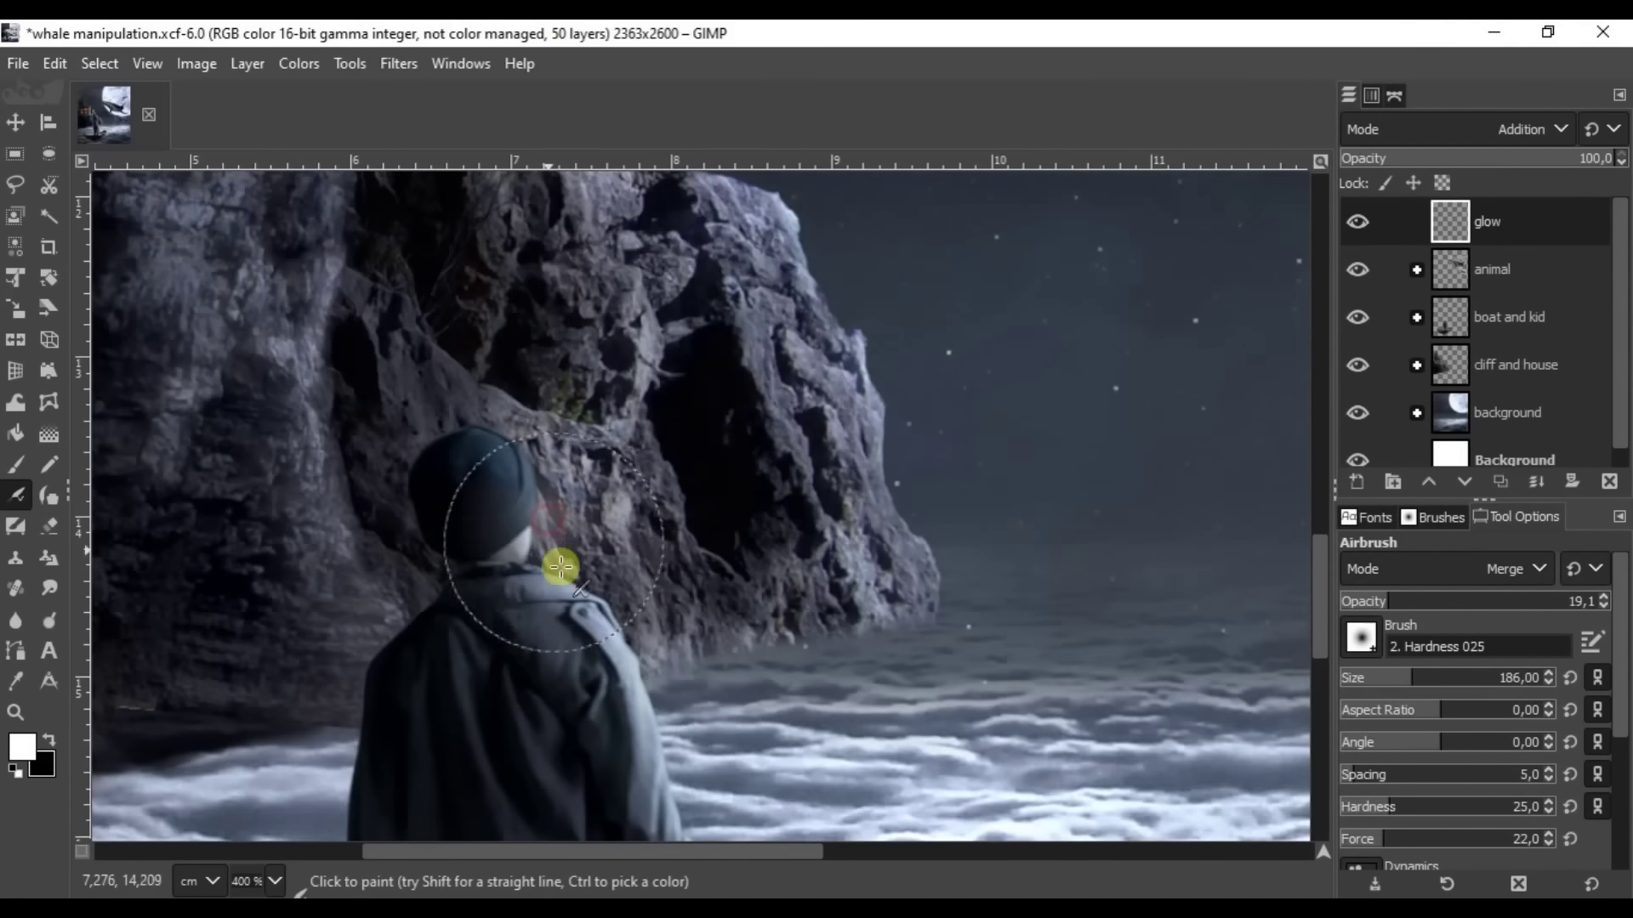
{"action": "scroll", "coordinate": [692, 667], "scroll_direction": "down", "scroll_amount": 5}
{"action": "scroll", "coordinate": [889, 467], "scroll_direction": "right", "scroll_amount": 5}
{"action": "scroll", "coordinate": [890, 466], "scroll_direction": "down", "scroll_amount": 3}
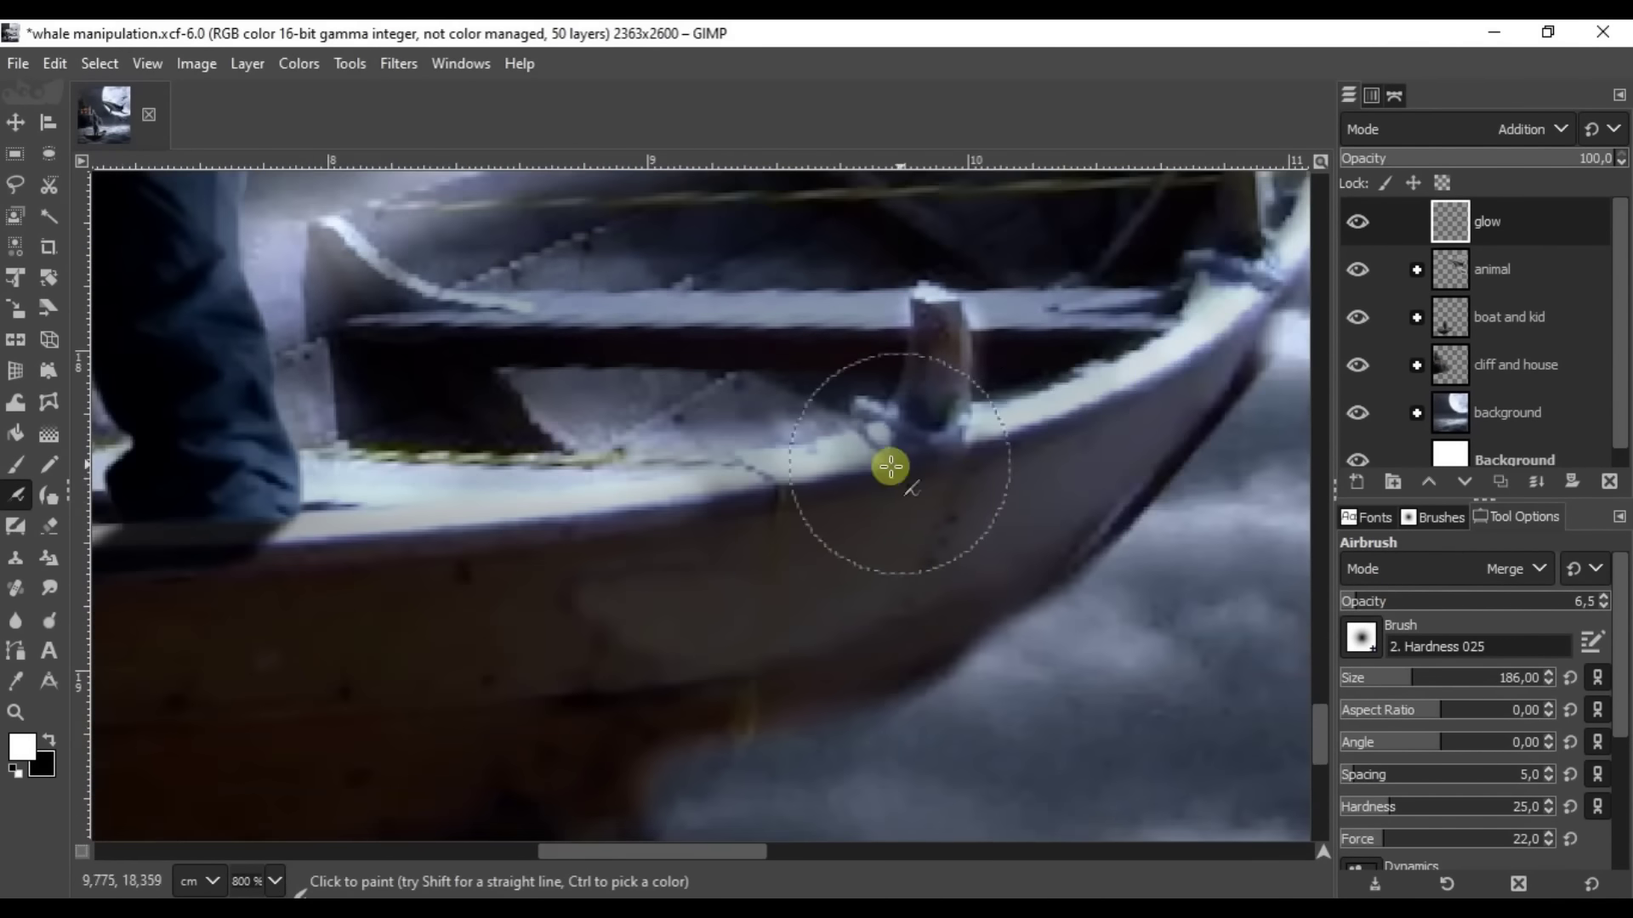
{"action": "scroll", "coordinate": [558, 572], "scroll_direction": "down", "scroll_amount": 4}
{"action": "scroll", "coordinate": [667, 474], "scroll_direction": "up", "scroll_amount": 3}
{"action": "scroll", "coordinate": [754, 288], "scroll_direction": "down", "scroll_amount": 5}
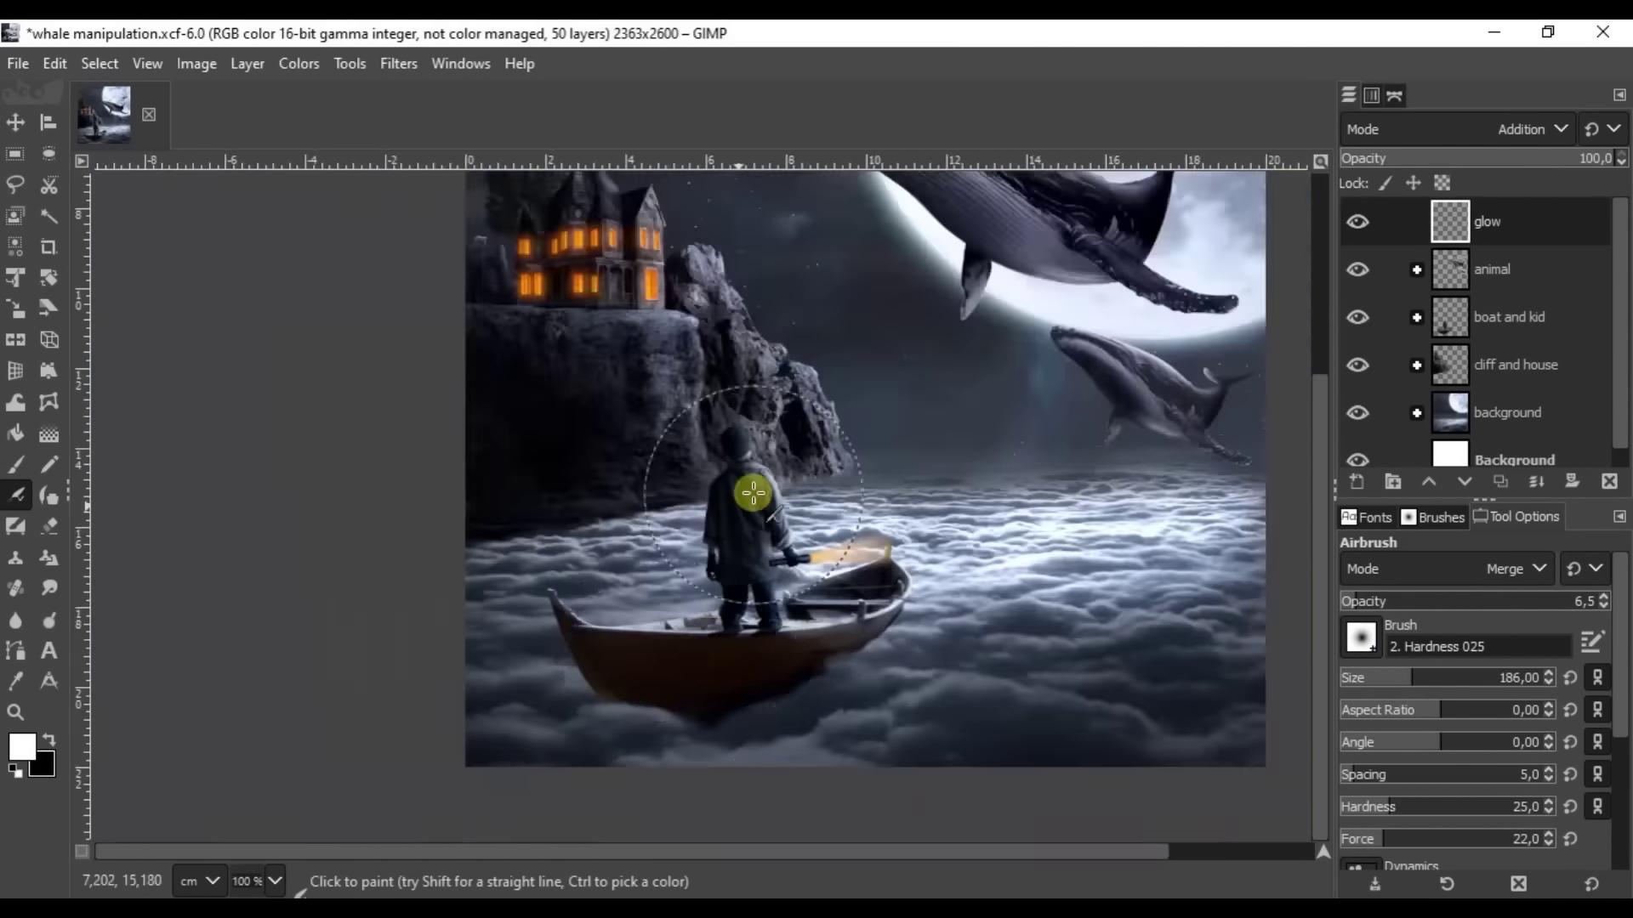
{"action": "scroll", "coordinate": [851, 684], "scroll_direction": "up", "scroll_amount": 7}
{"action": "scroll", "coordinate": [851, 684], "scroll_direction": "up", "scroll_amount": 2}
{"action": "scroll", "coordinate": [941, 467], "scroll_direction": "down", "scroll_amount": 6}
{"action": "scroll", "coordinate": [941, 576], "scroll_direction": "up", "scroll_amount": 4}
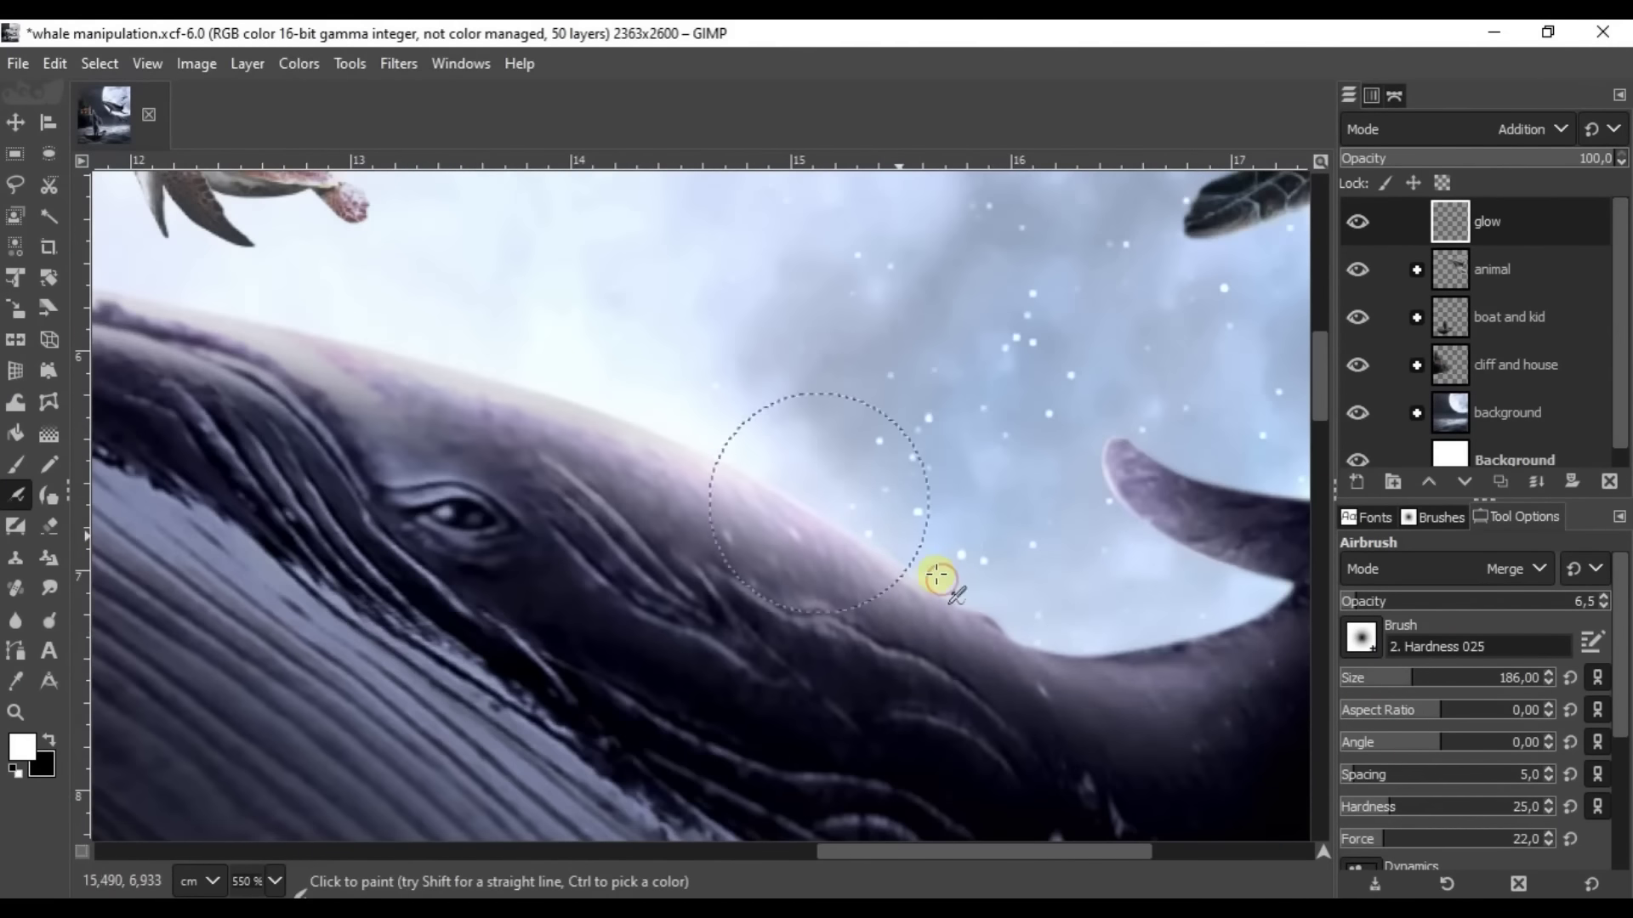
{"action": "scroll", "coordinate": [258, 355], "scroll_direction": "up", "scroll_amount": 2}
{"action": "scroll", "coordinate": [257, 355], "scroll_direction": "up", "scroll_amount": 2}
{"action": "scroll", "coordinate": [886, 349], "scroll_direction": "down", "scroll_amount": 3}
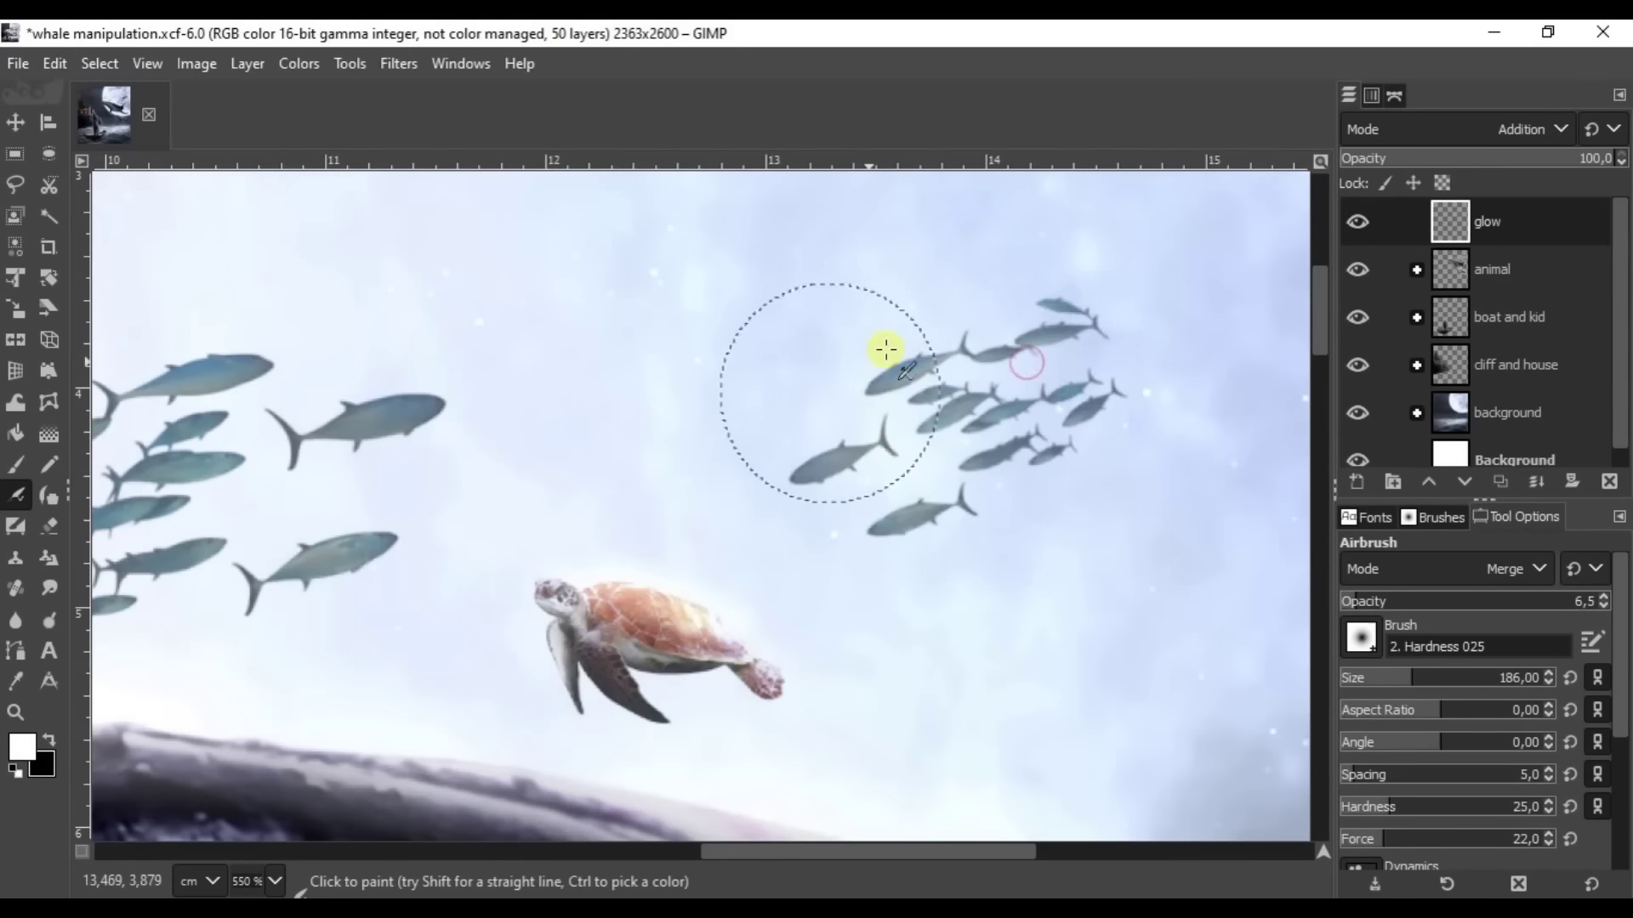
{"action": "scroll", "coordinate": [547, 423], "scroll_direction": "down", "scroll_amount": 7}
{"action": "scroll", "coordinate": [655, 539], "scroll_direction": "up", "scroll_amount": 7}
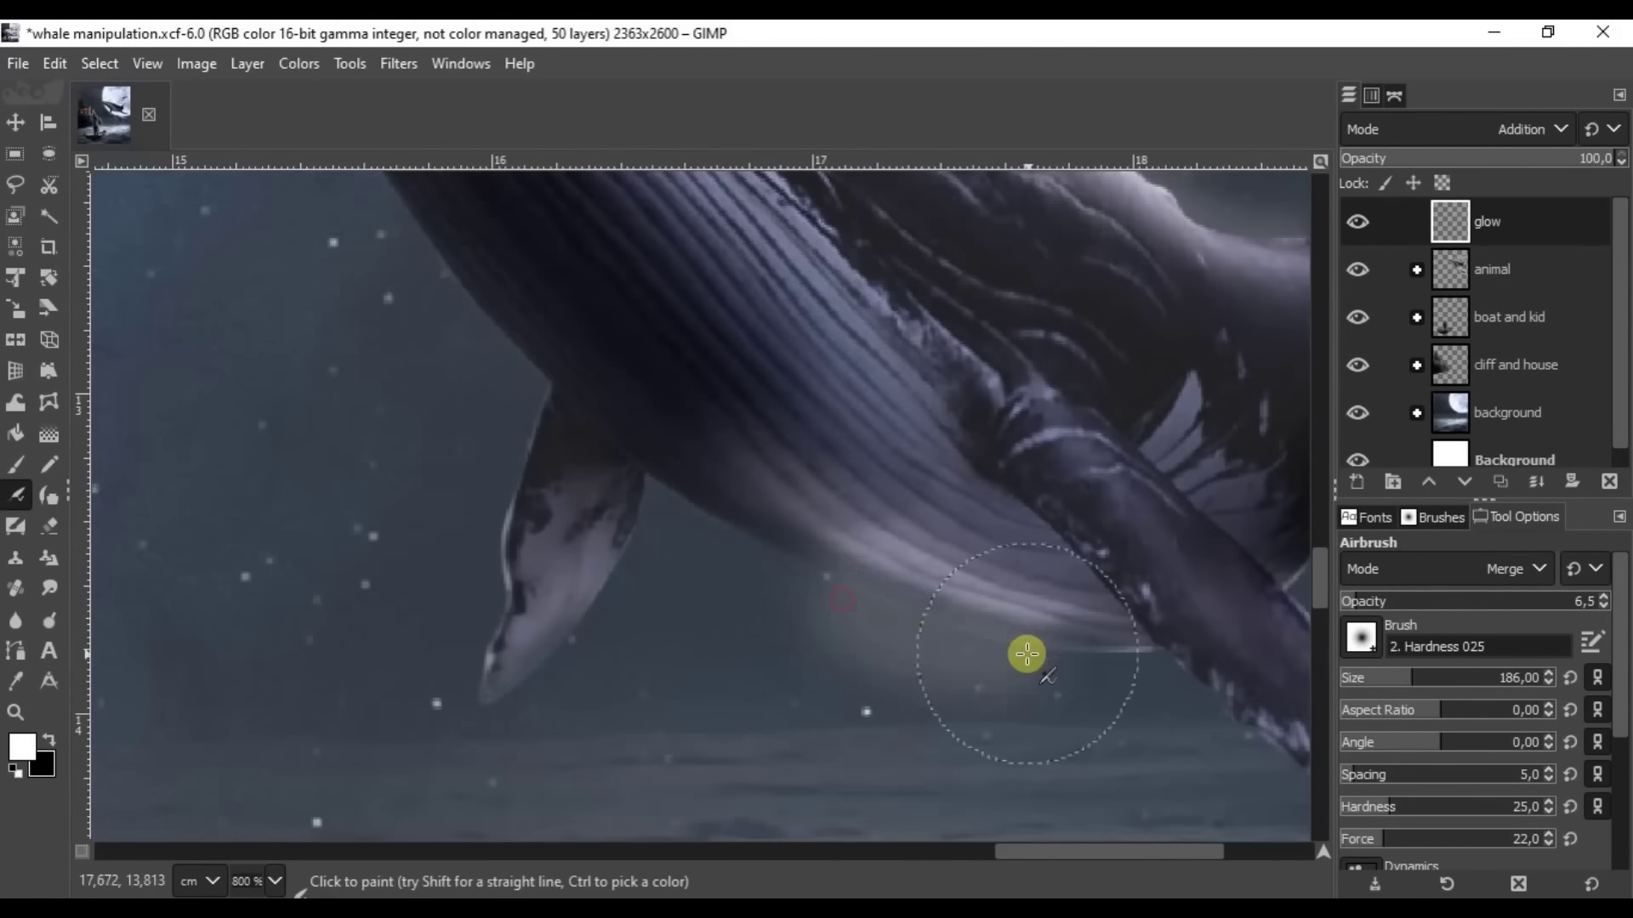
{"action": "left_click", "coordinate": [1531, 129]}
{"action": "left_click", "coordinate": [1385, 809]}
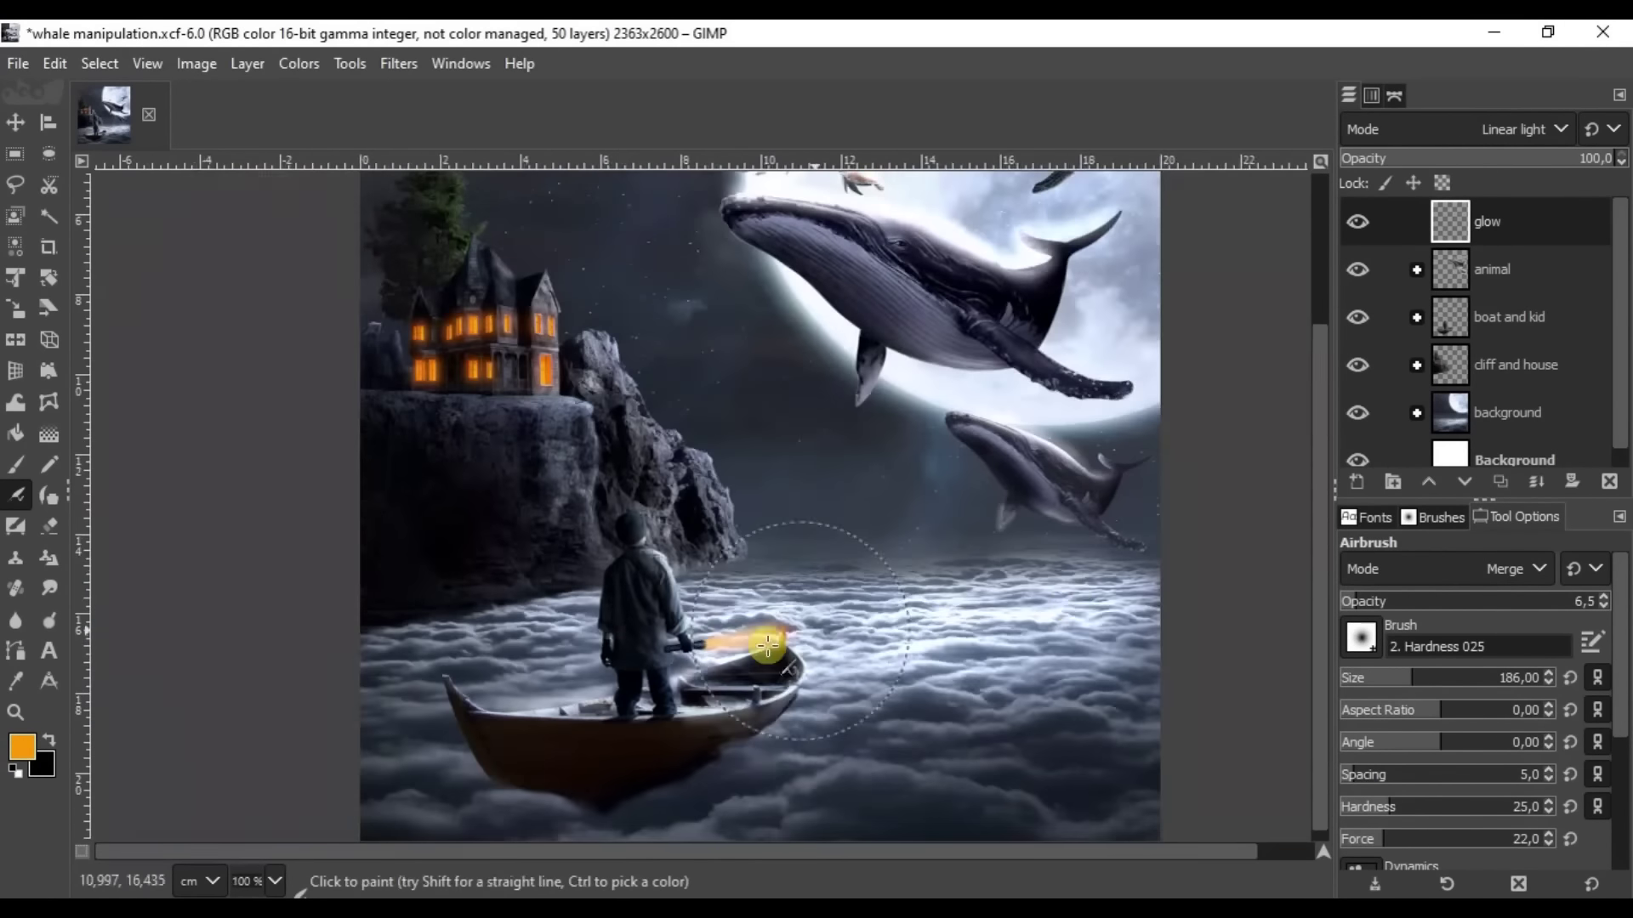
Paint orange glow around the boy and boat, then lower the glow layer's opacity.
{"action": "key", "text": "3"}
{"action": "scroll", "coordinate": [583, 399], "scroll_direction": "down", "scroll_amount": 5}
{"action": "scroll", "coordinate": [510, 412], "scroll_direction": "up", "scroll_amount": 5}
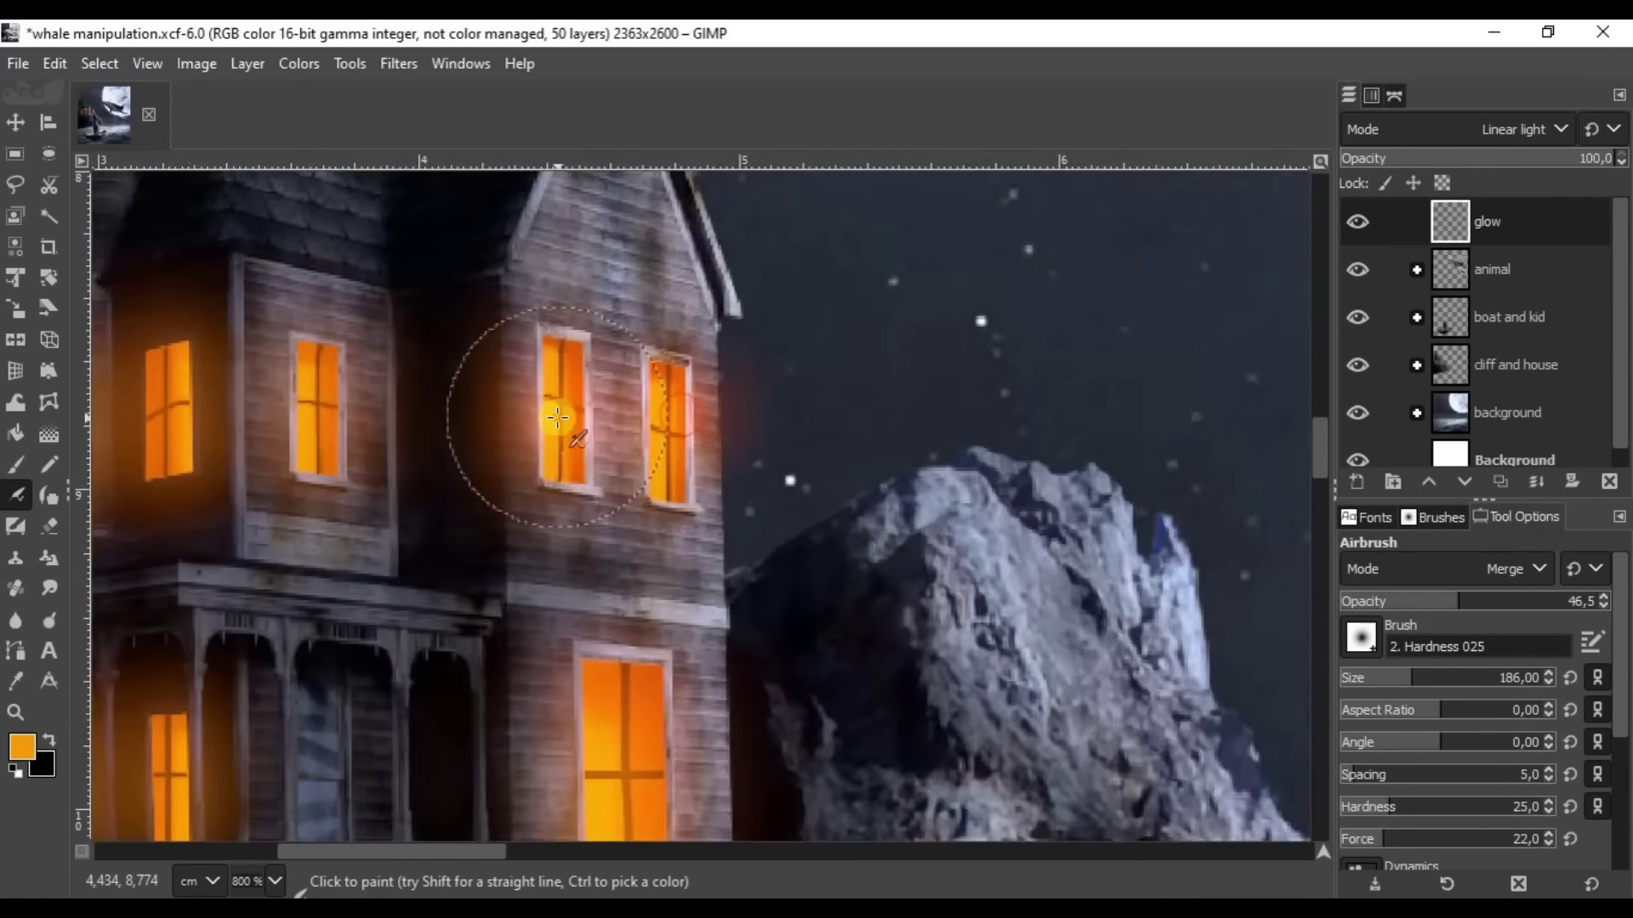
{"action": "scroll", "coordinate": [528, 430], "scroll_direction": "up", "scroll_amount": 2}
{"action": "scroll", "coordinate": [614, 676], "scroll_direction": "up", "scroll_amount": 2}
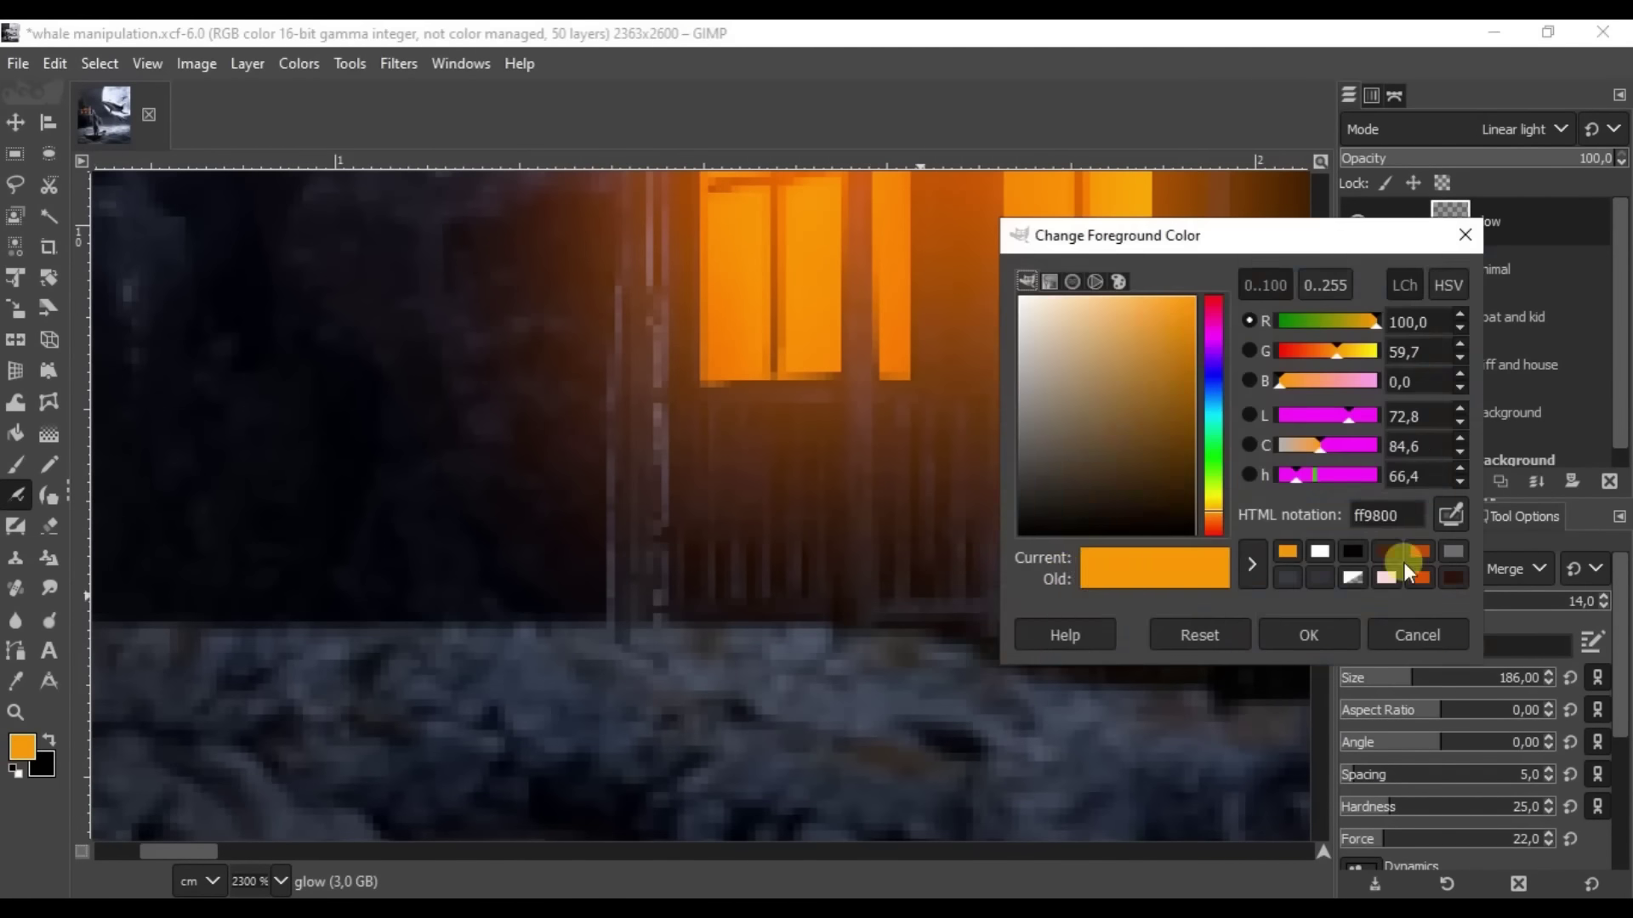
{"action": "left_click", "coordinate": [1308, 635]}
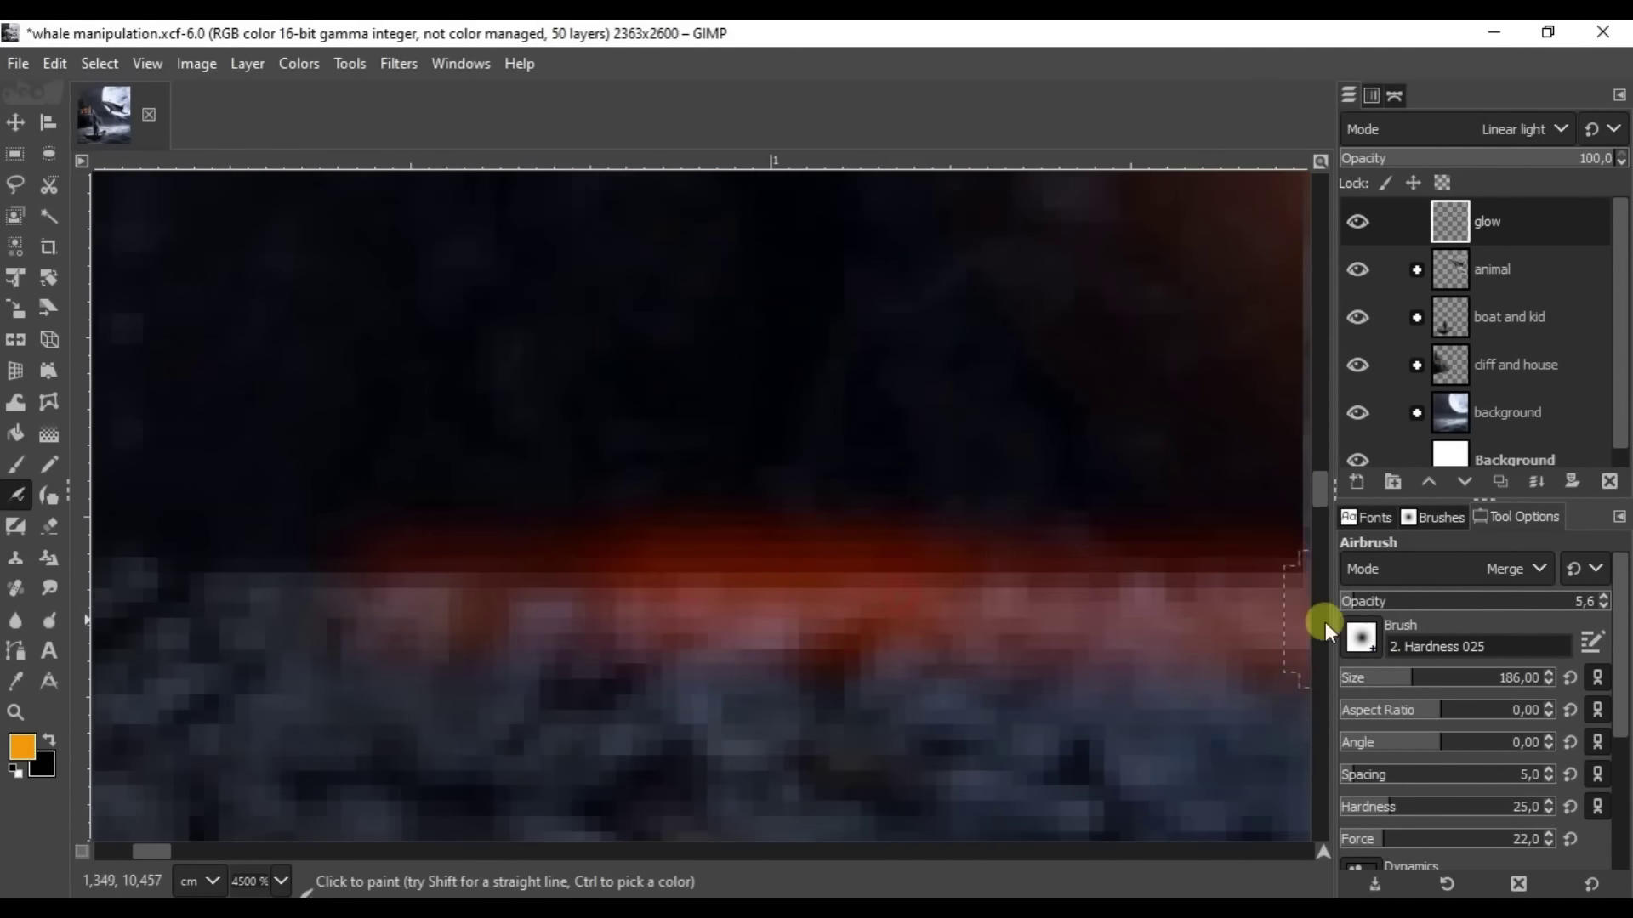
{"action": "scroll", "coordinate": [556, 631], "scroll_direction": "down", "scroll_amount": 5}
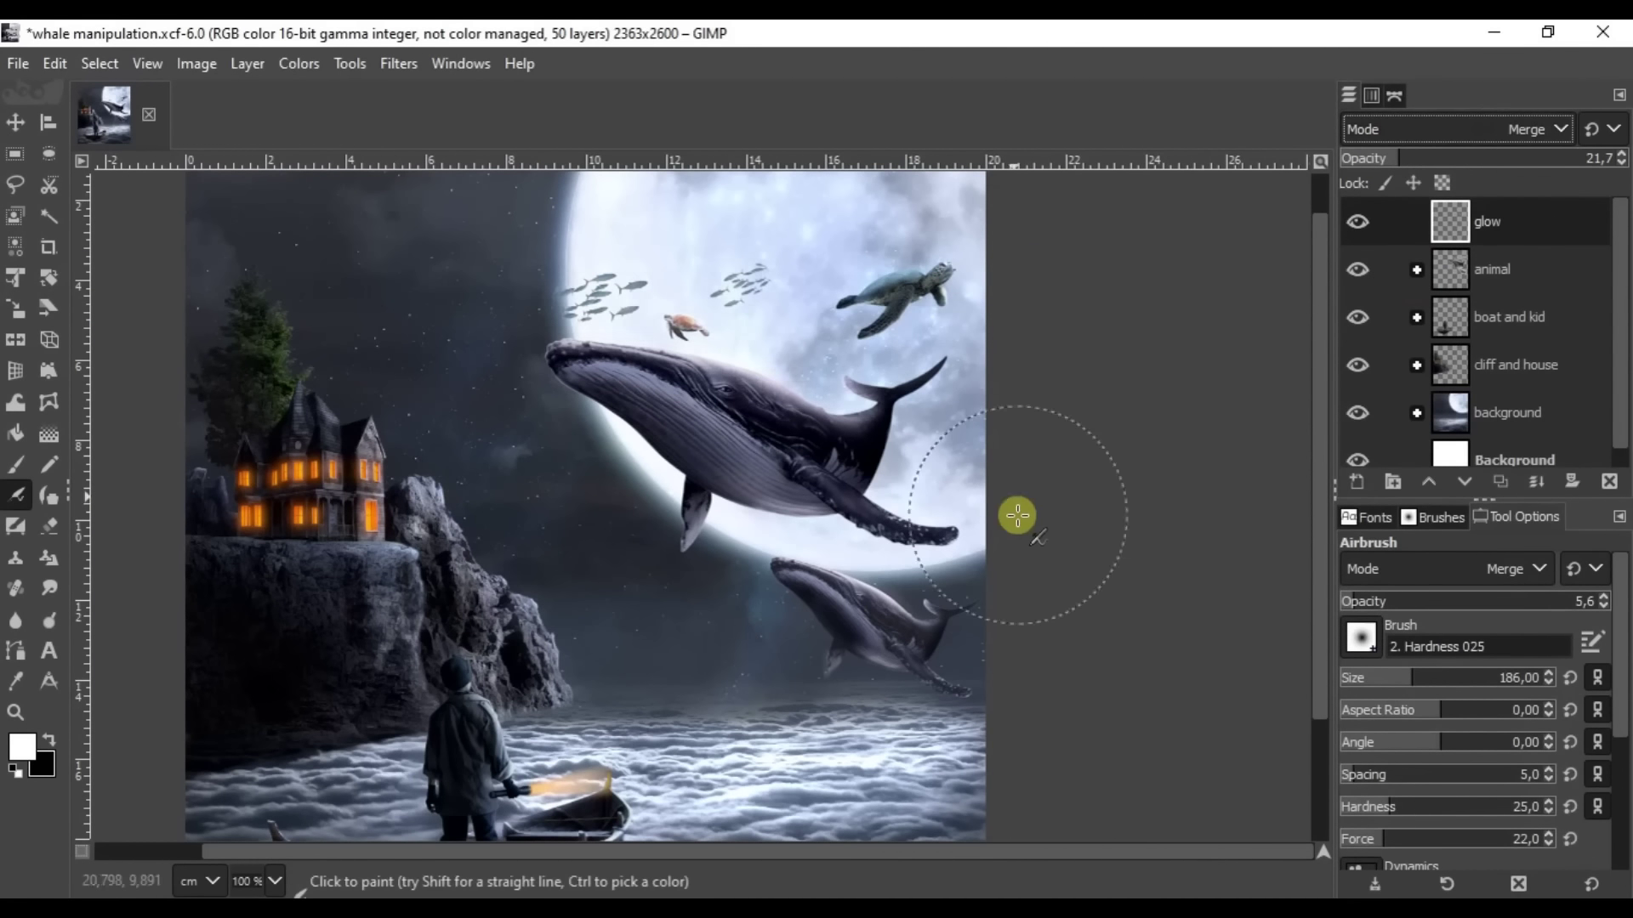
{"action": "scroll", "coordinate": [880, 451], "scroll_direction": "down", "scroll_amount": 3}
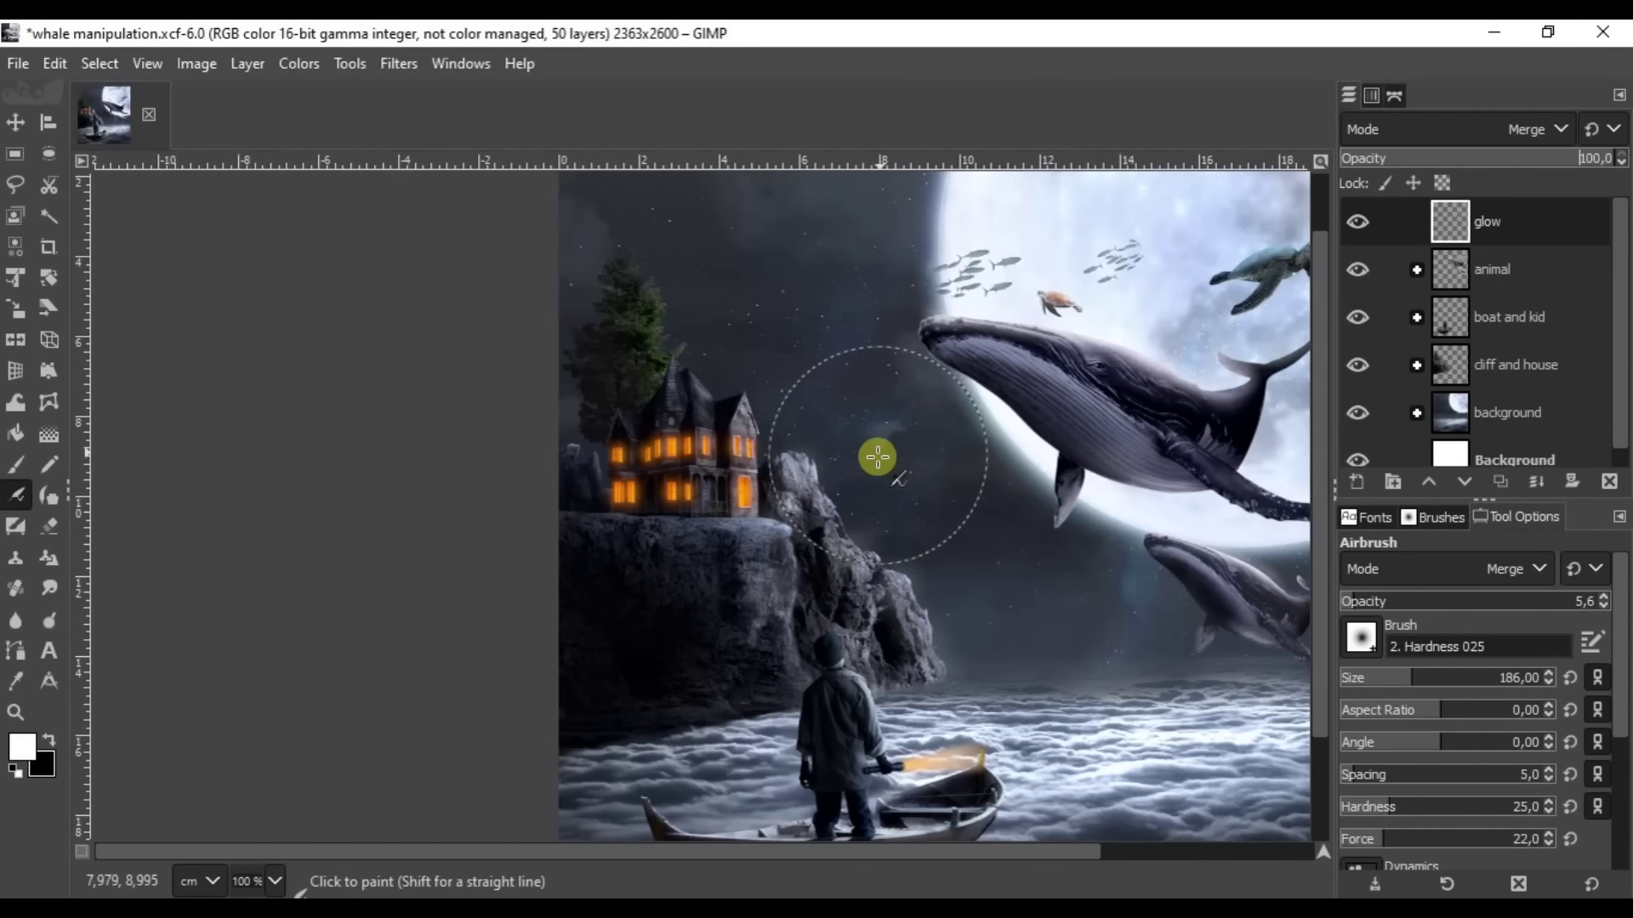
{"action": "left_click", "coordinate": [1461, 156]}
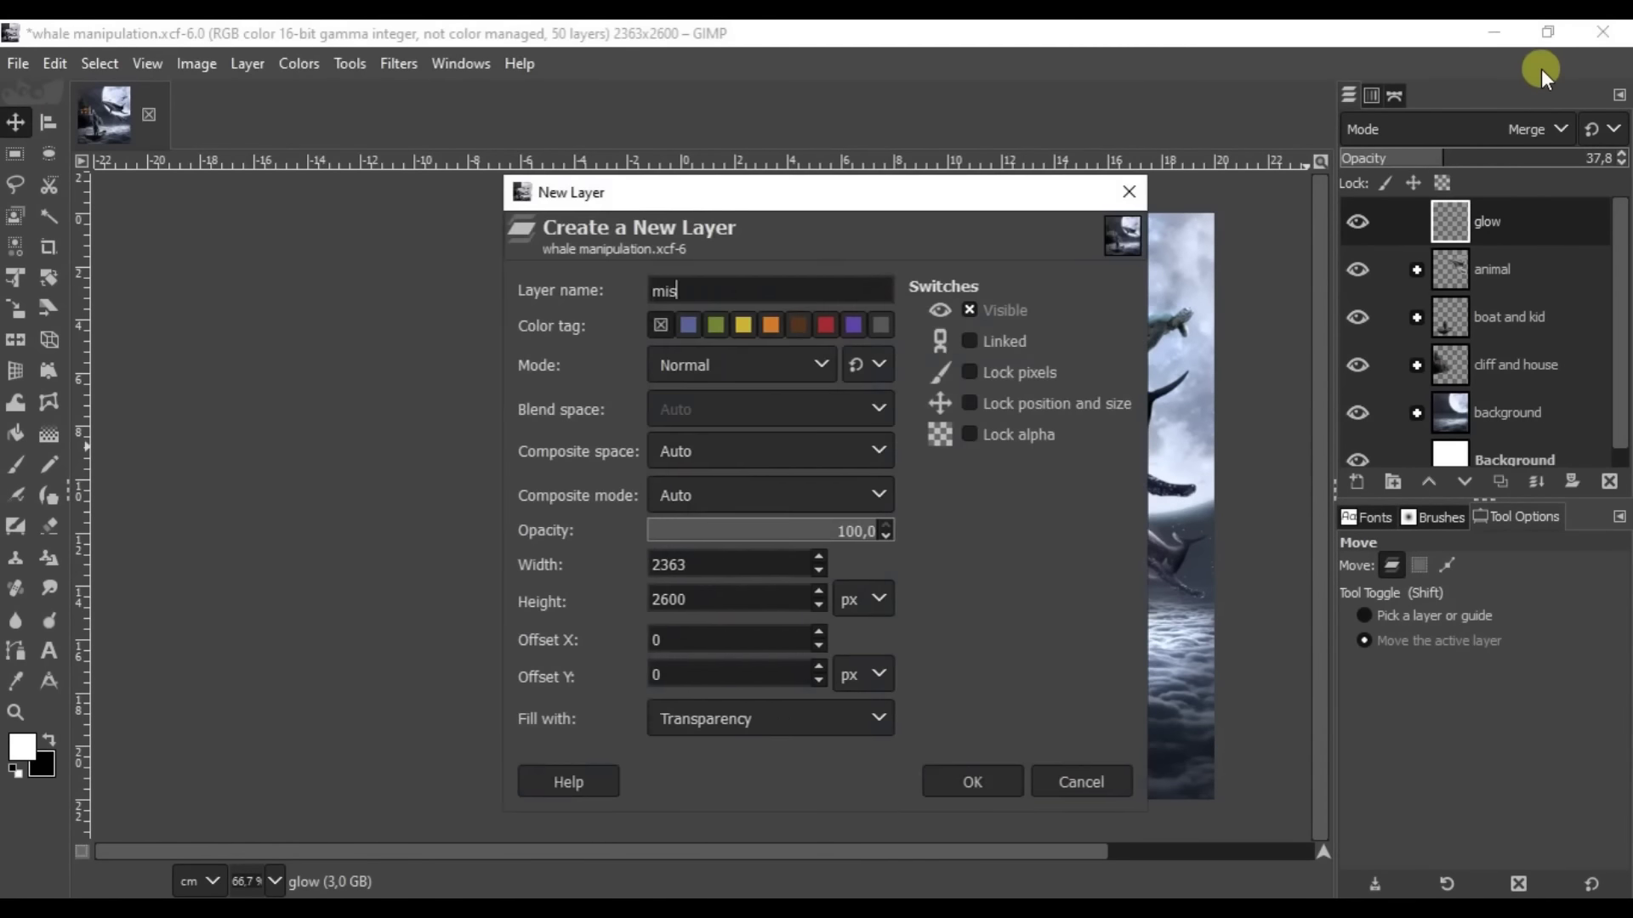
Convert the image to 8-bit gamma integer, save, and pick the Texture 01 airbrush.
{"action": "left_click", "coordinate": [850, 663]}
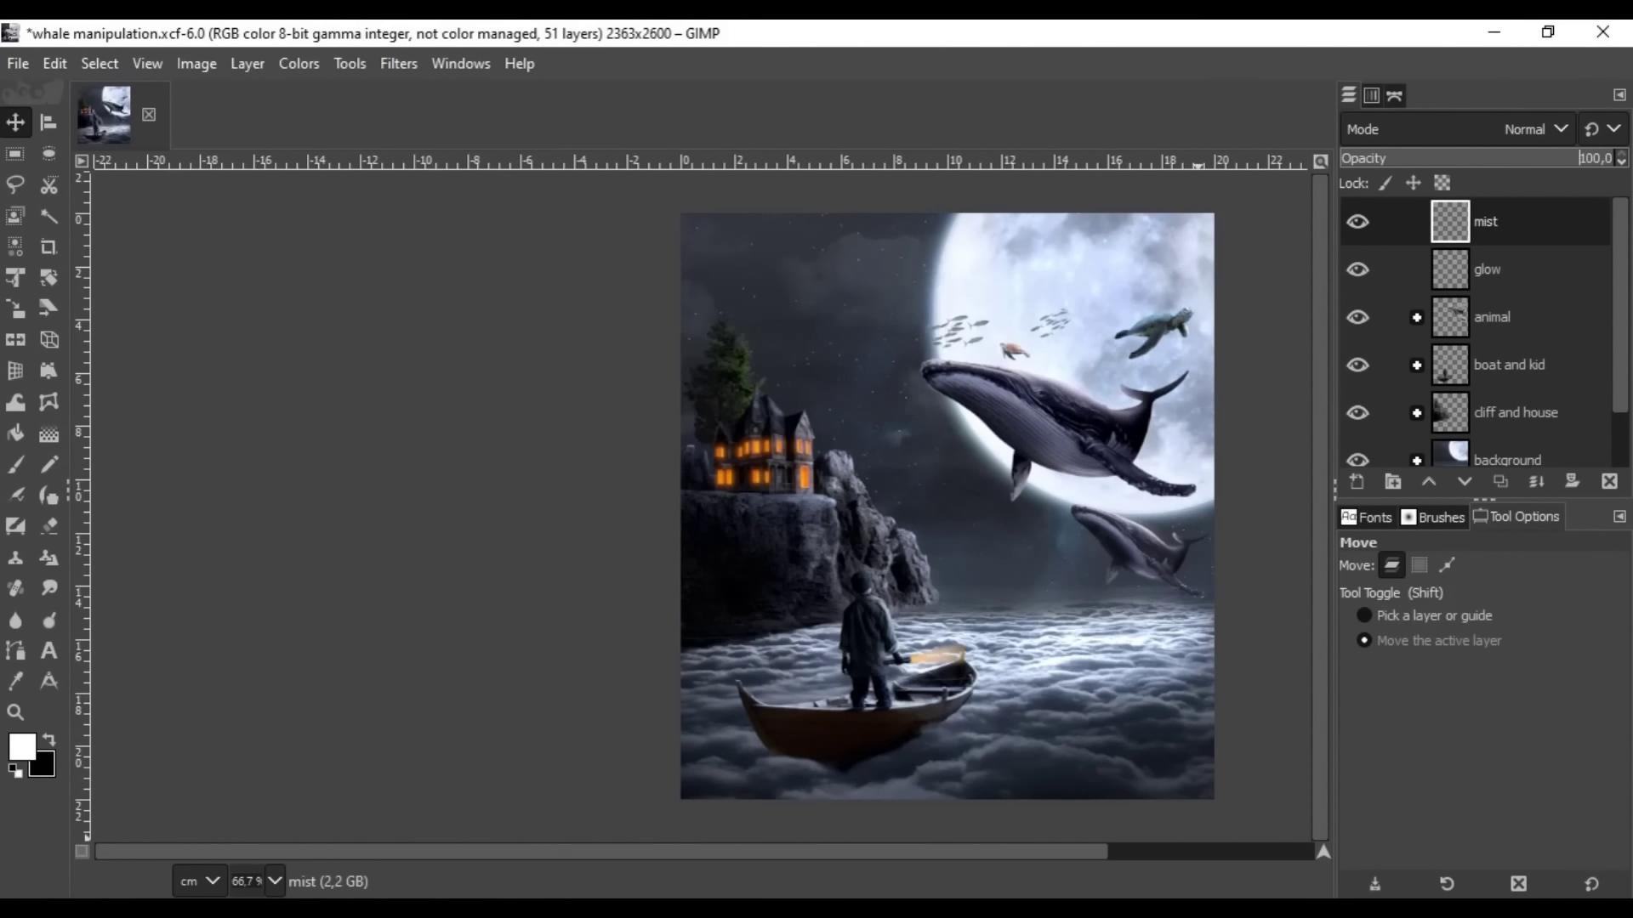
{"action": "left_click_drag", "start_coordinate": [853, 860], "coordinate": [950, 856]}
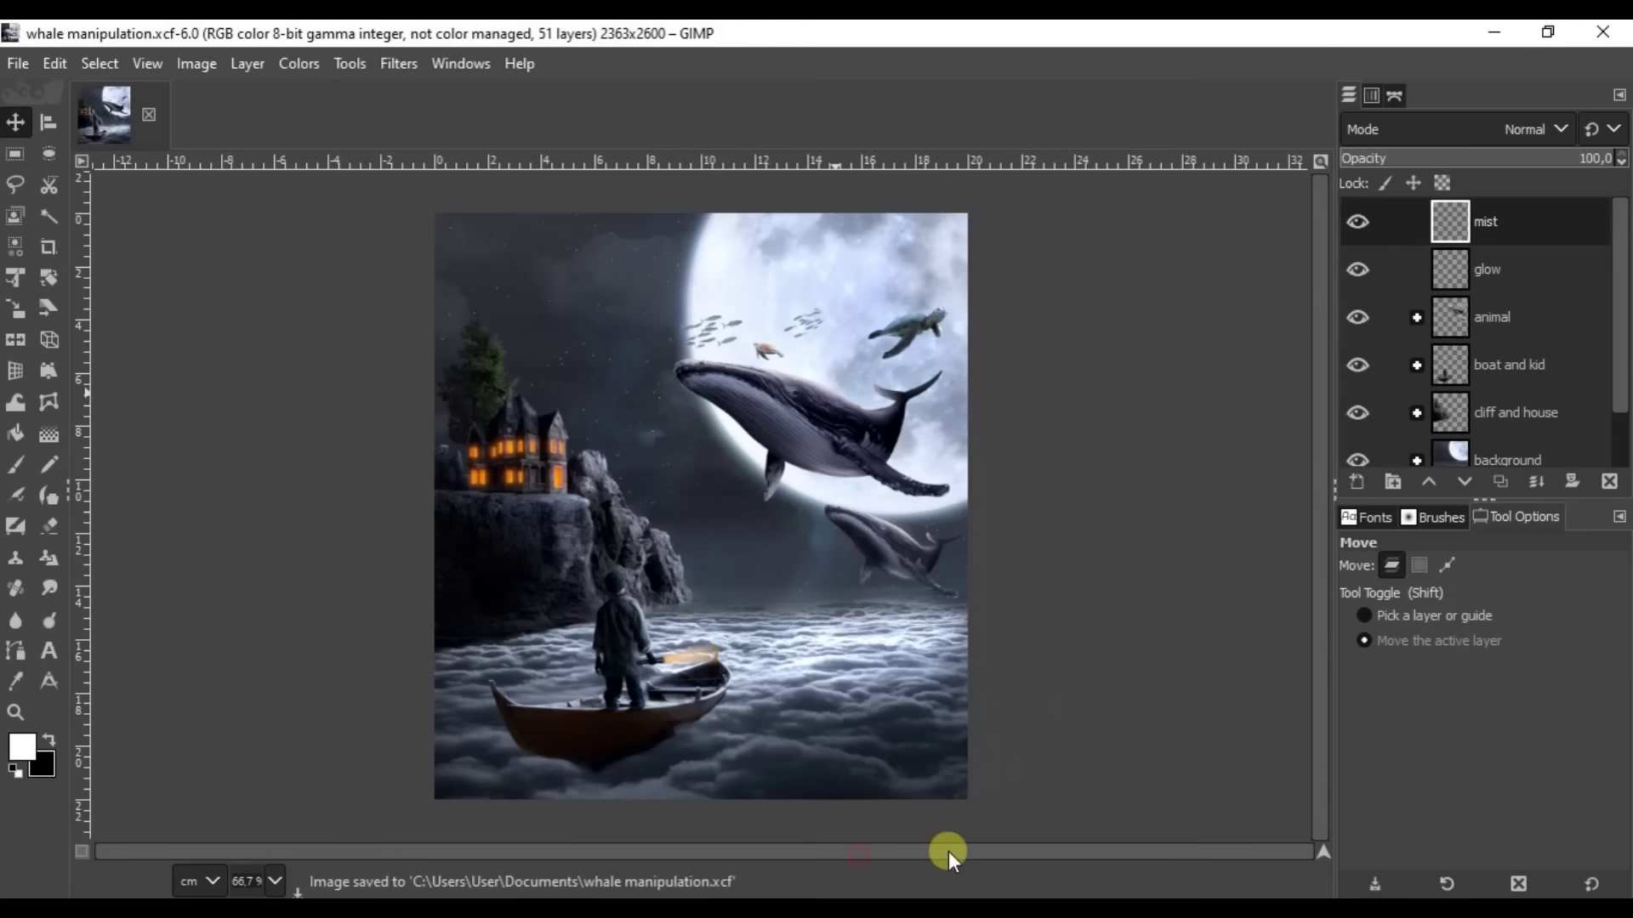
{"action": "left_click", "coordinate": [17, 494]}
{"action": "left_click", "coordinate": [1360, 638]}
{"action": "left_click", "coordinate": [1438, 493]}
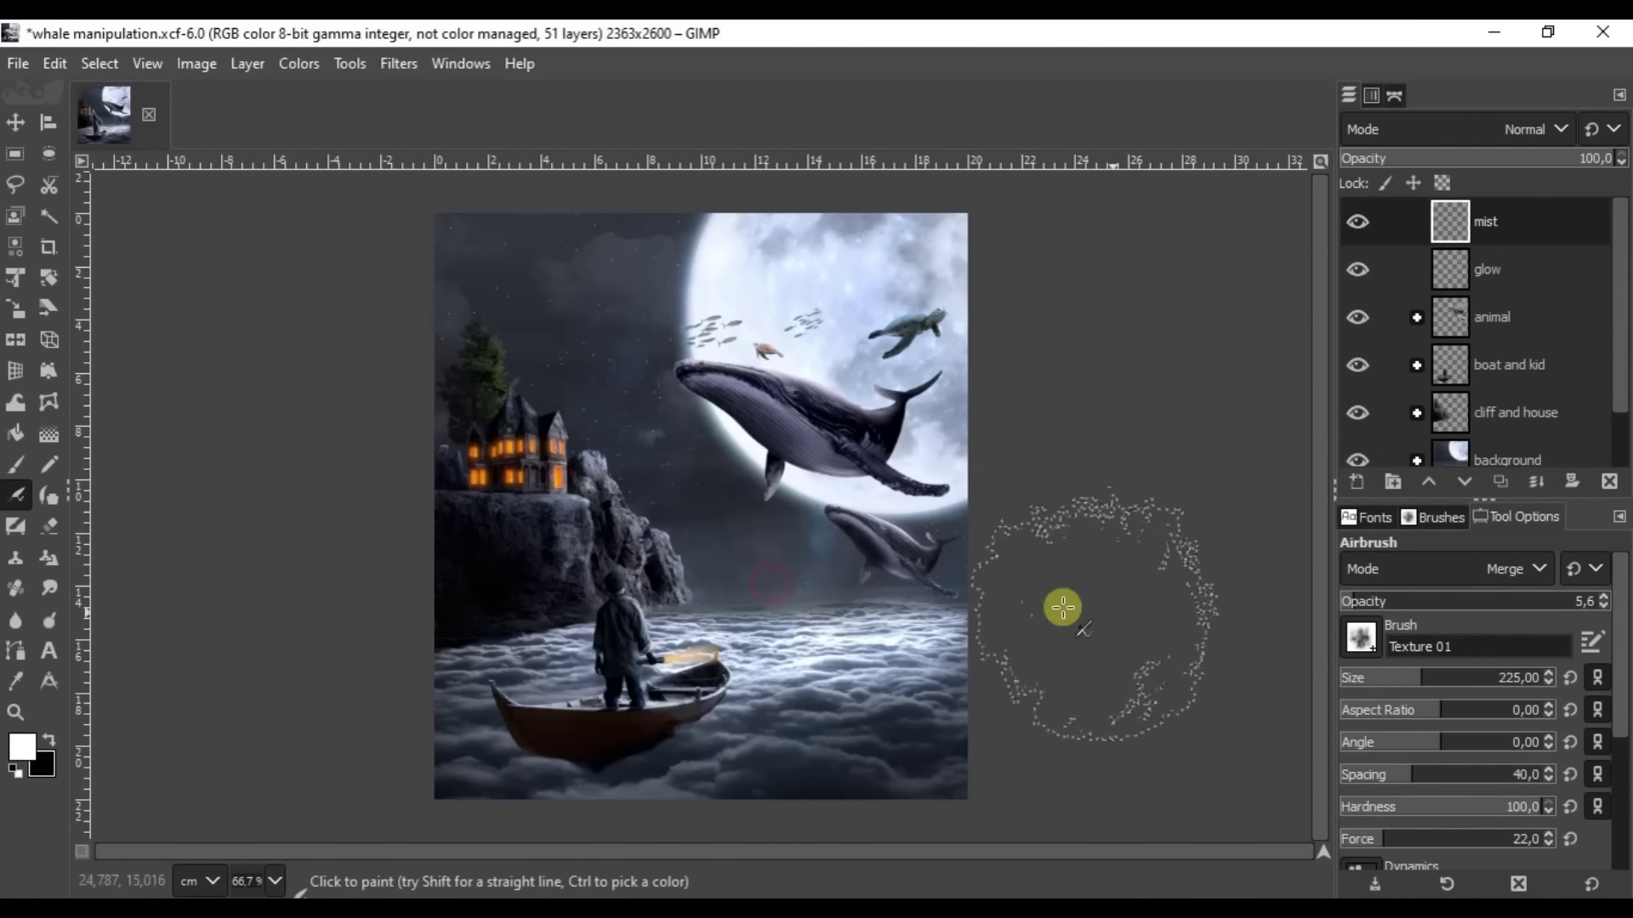
Move the mist layer above the cliff and house, and paint mist with a 563 cloud brush.
{"action": "left_click", "coordinate": [1426, 483]}
{"action": "scroll", "coordinate": [864, 587], "scroll_direction": "up", "scroll_amount": 3}
{"action": "left_click", "coordinate": [1360, 638]}
{"action": "left_click", "coordinate": [1443, 460]}
{"action": "scroll", "coordinate": [1148, 481], "scroll_direction": "down", "scroll_amount": 2}
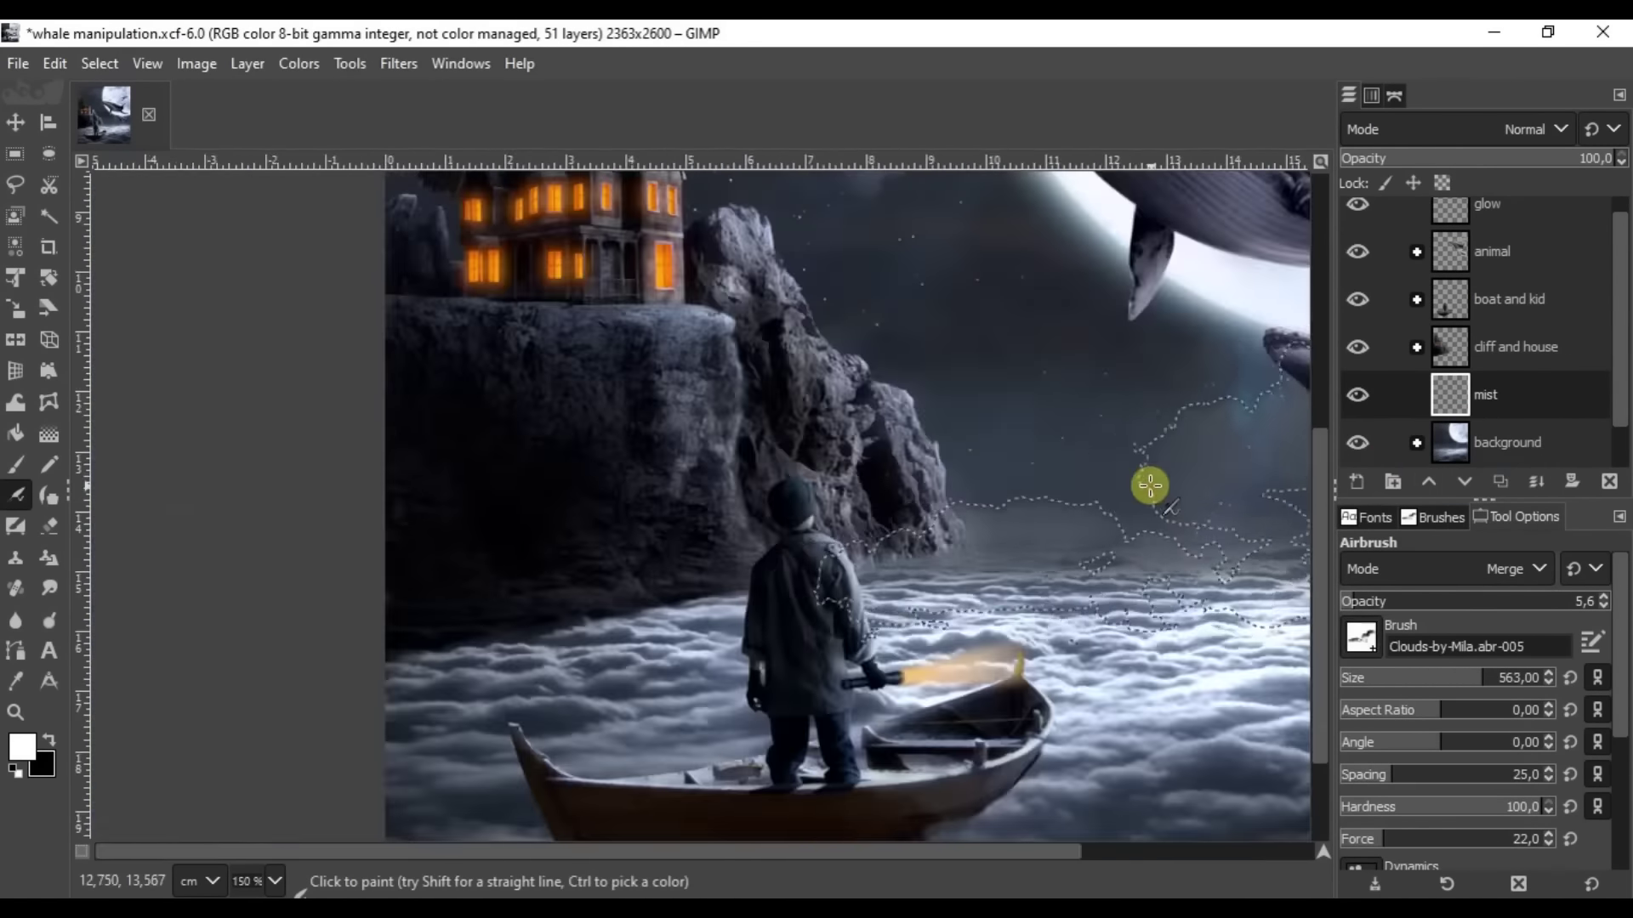
{"action": "scroll", "coordinate": [362, 439], "scroll_direction": "down", "scroll_amount": 1}
{"action": "scroll", "coordinate": [363, 440], "scroll_direction": "up", "scroll_amount": 1}
{"action": "left_click", "coordinate": [1429, 482]}
{"action": "scroll", "coordinate": [722, 310], "scroll_direction": "up", "scroll_amount": 1}
{"action": "scroll", "coordinate": [935, 383], "scroll_direction": "down", "scroll_amount": 3}
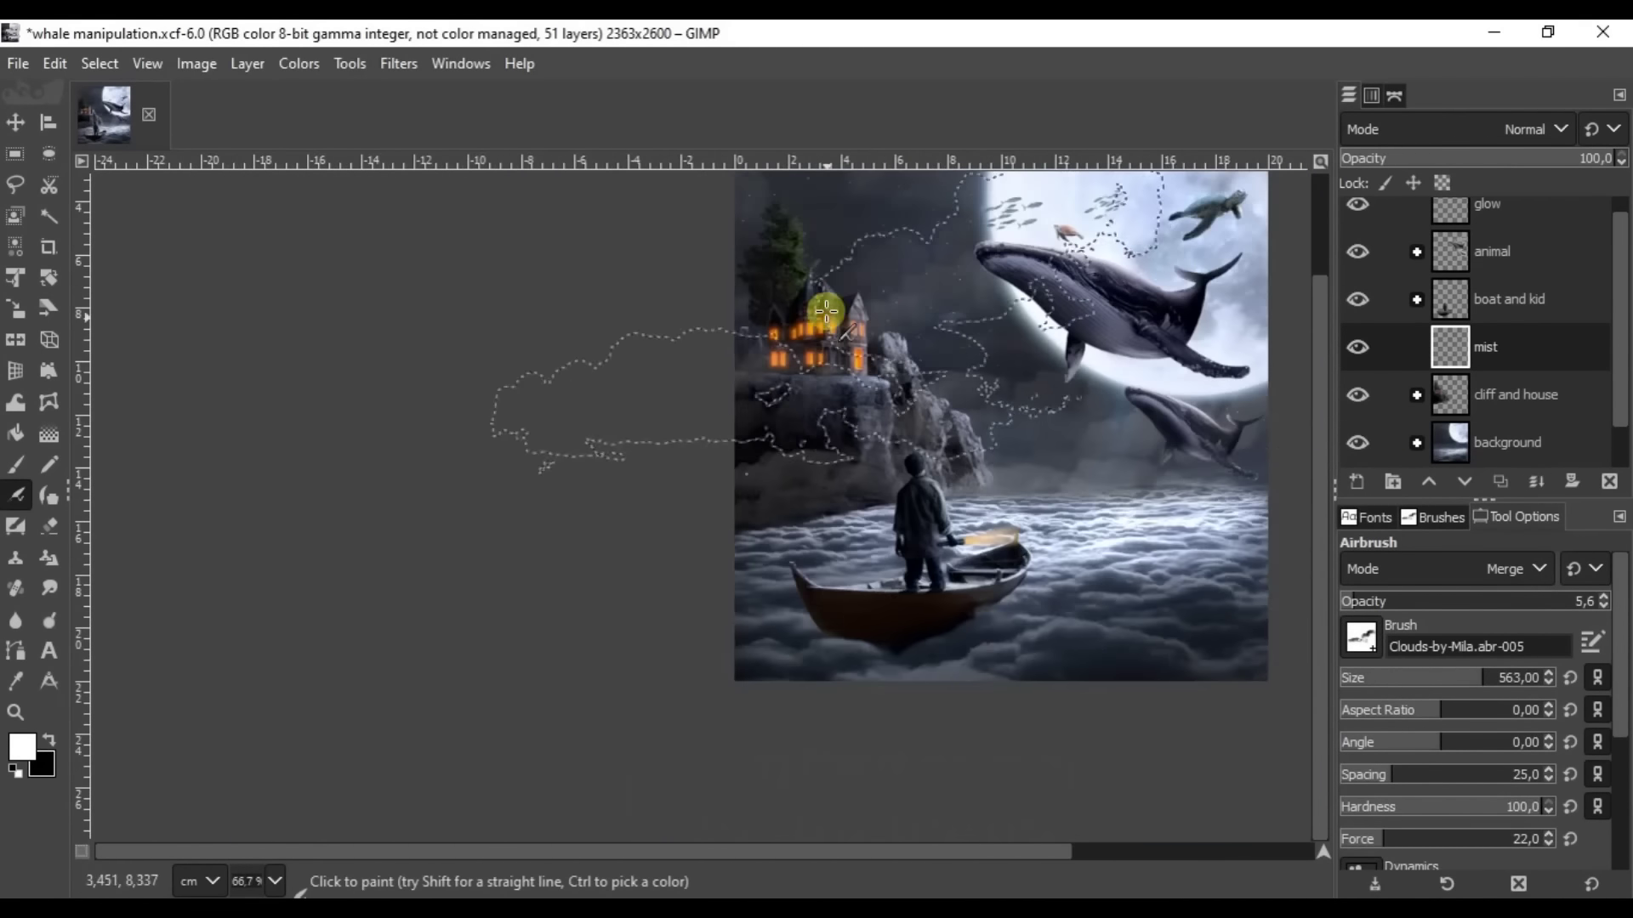
{"action": "scroll", "coordinate": [1291, 406], "scroll_direction": "up", "scroll_amount": 1}
Bring the fog PNG from the downloads wizard folder in as a new layer.
{"action": "key", "text": "ctrl+shift+a"}
{"action": "left_click", "coordinate": [1361, 638]}
{"action": "scroll", "coordinate": [1432, 492], "scroll_direction": "down", "scroll_amount": 3}
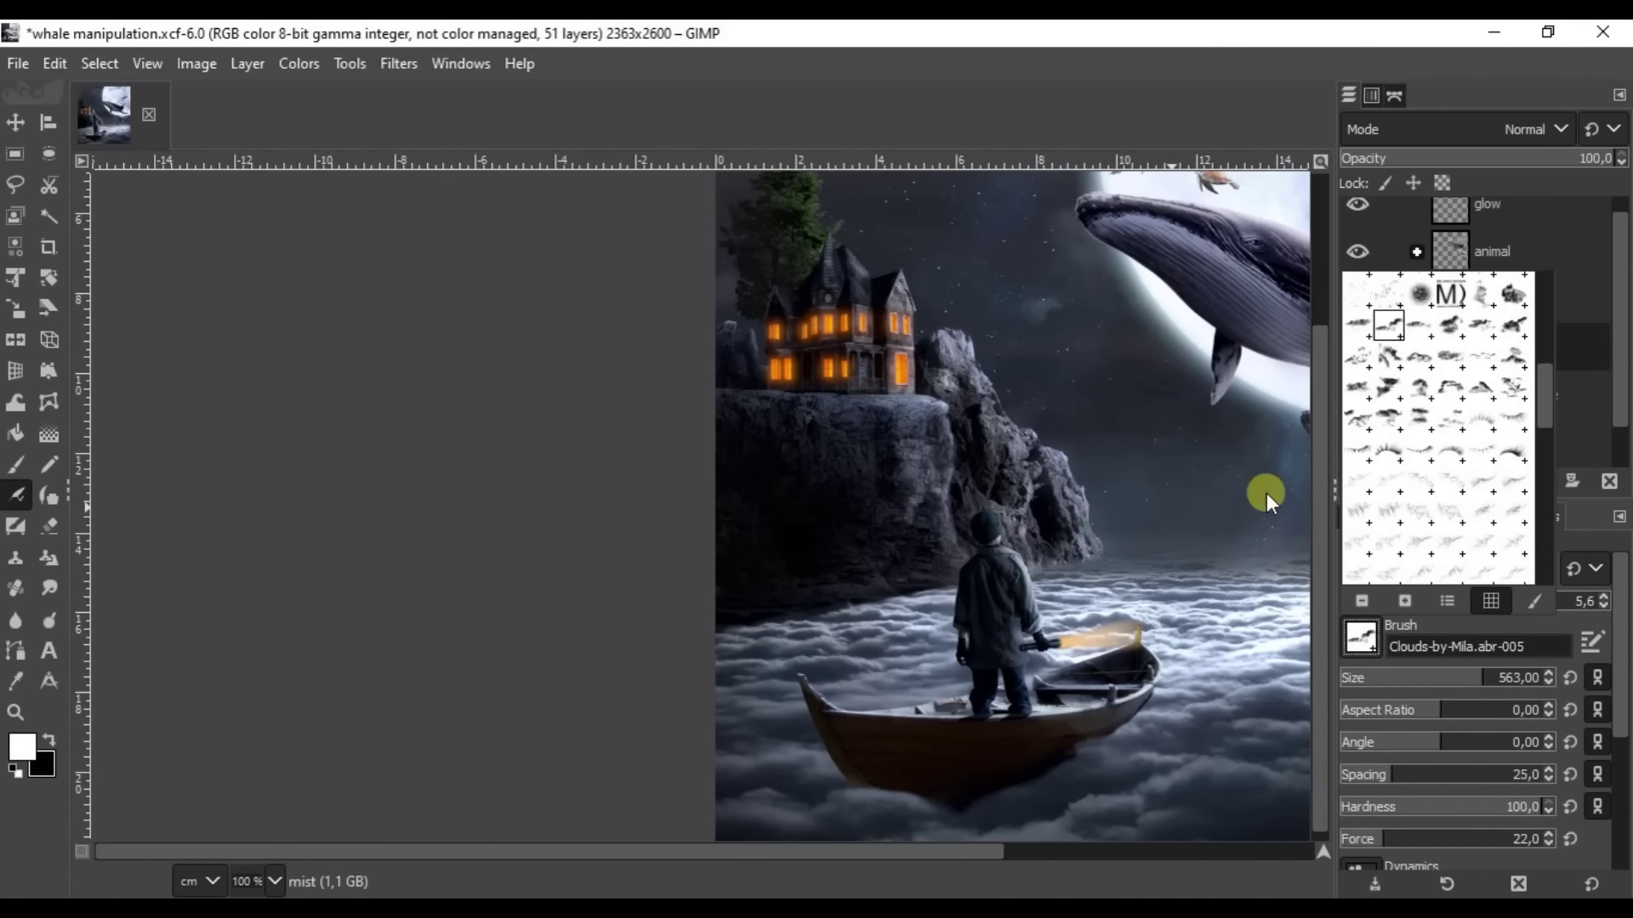
{"action": "scroll", "coordinate": [1543, 500], "scroll_direction": "down", "scroll_amount": 2}
{"action": "scroll", "coordinate": [1543, 500], "scroll_direction": "down", "scroll_amount": 1}
{"action": "left_click", "coordinate": [1509, 547]}
{"action": "left_click", "coordinate": [621, 459]}
{"action": "double_click", "coordinate": [621, 459]}
{"action": "left_click_drag", "start_coordinate": [1101, 247], "coordinate": [482, 866]}
Transform the fog layer and blend it into the clouds by painting black on its mask.
{"action": "key", "text": "shift+t"}
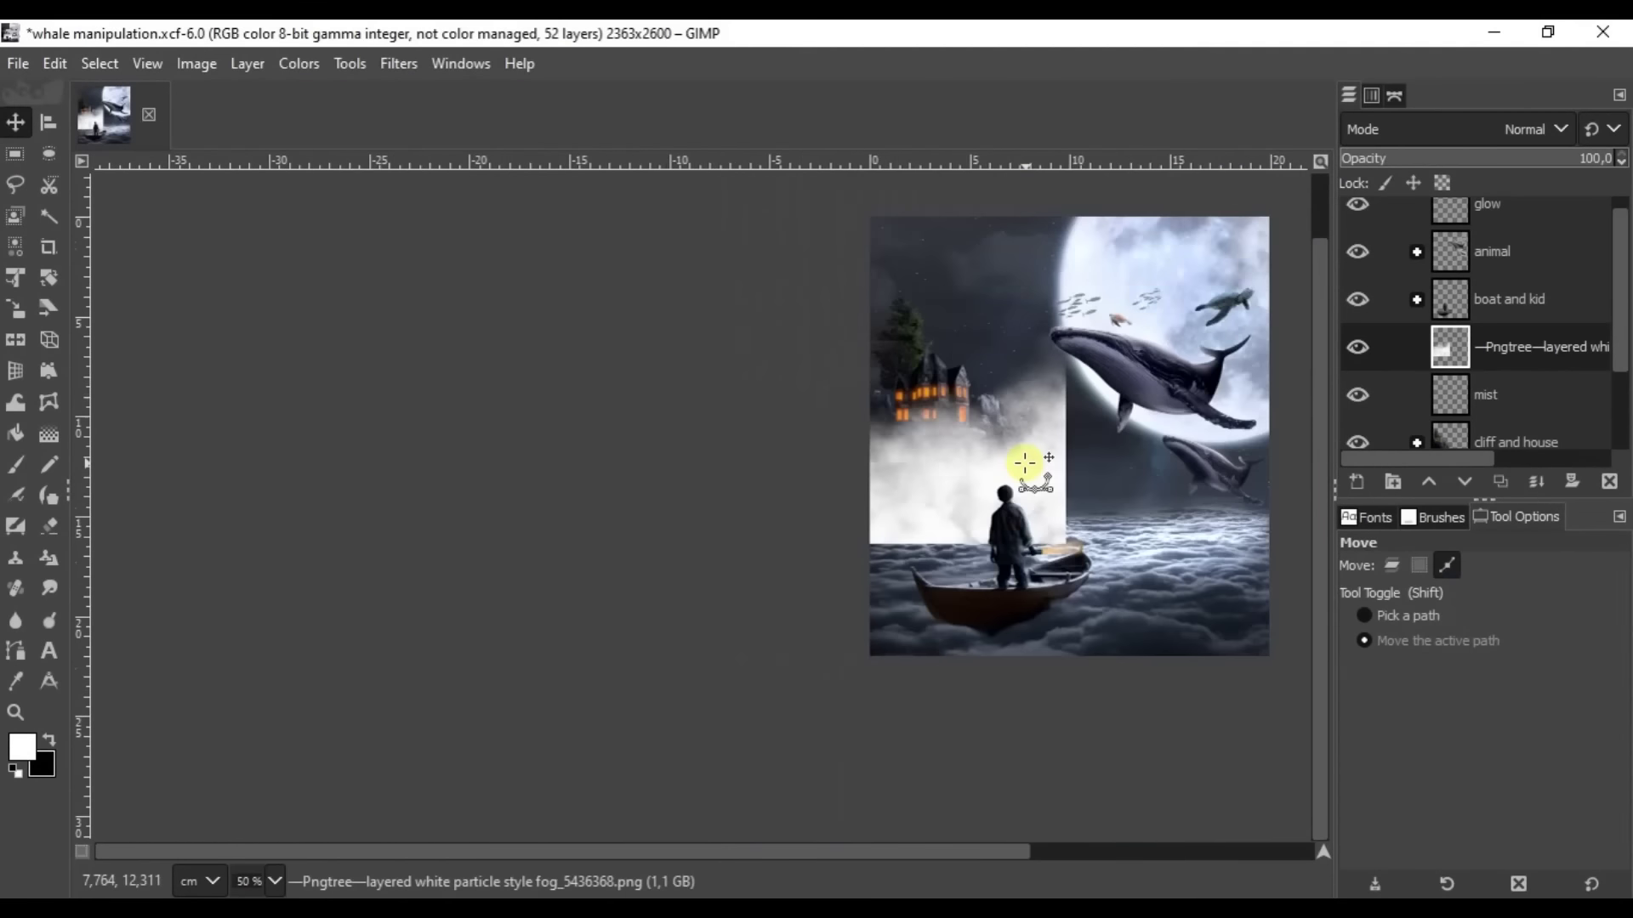
{"action": "key", "text": "Return"}
{"action": "left_click", "coordinate": [15, 589]}
{"action": "left_click", "coordinate": [15, 495]}
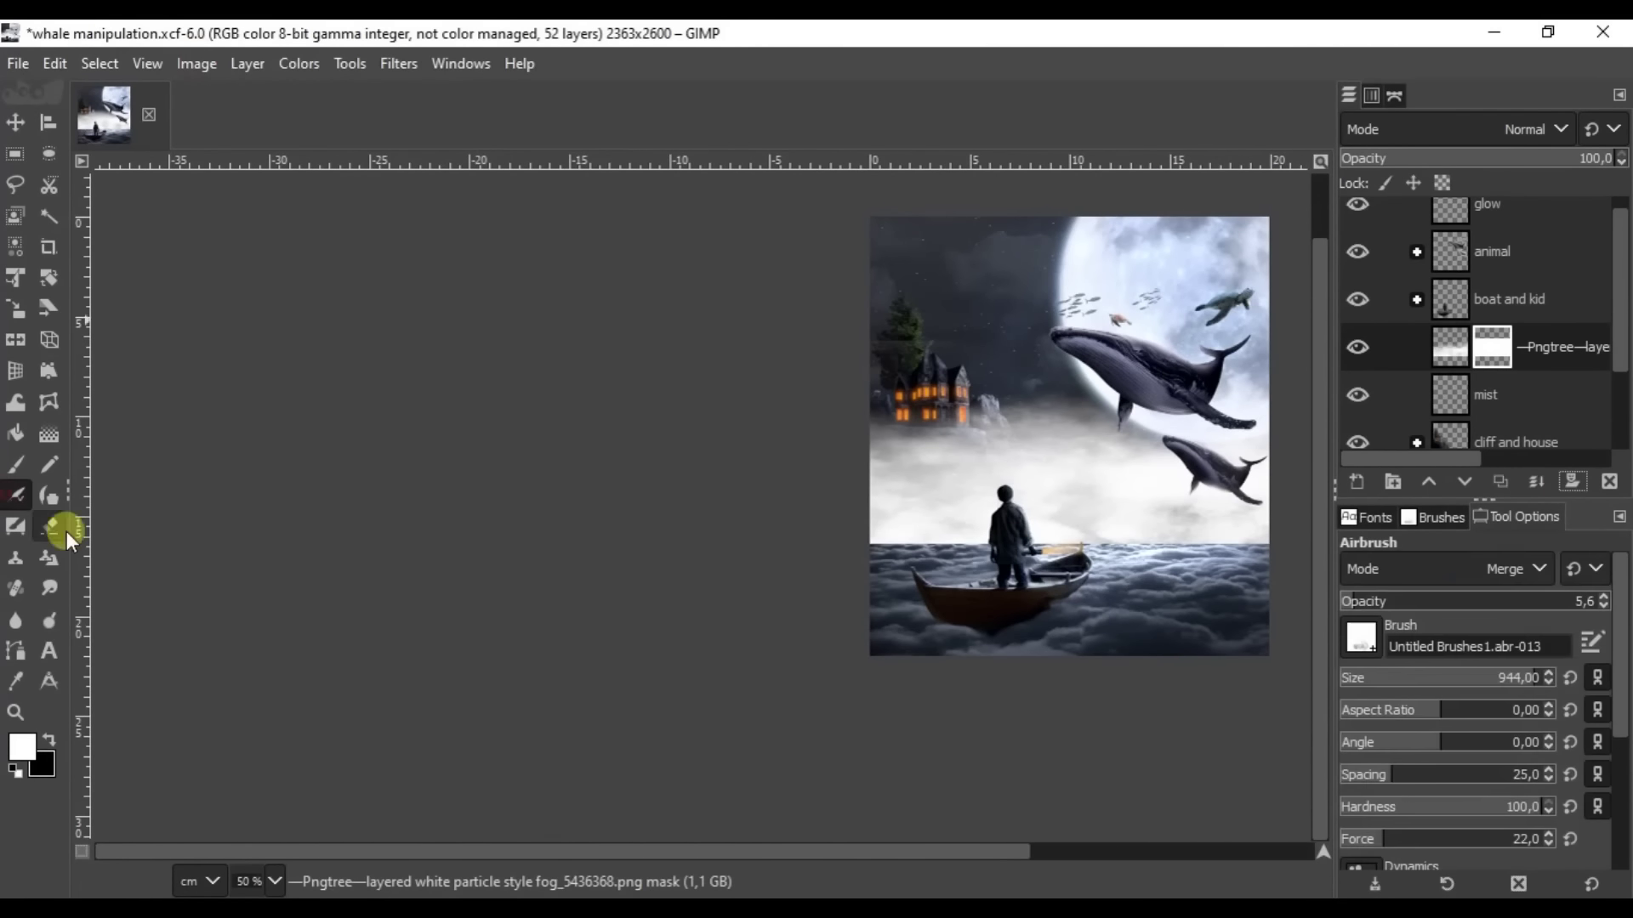
{"action": "key", "text": "x"}
{"action": "left_click", "coordinate": [1358, 631]}
{"action": "left_click", "coordinate": [1423, 404]}
{"action": "key", "text": "1"}
{"action": "left_click_drag", "start_coordinate": [1620, 595], "coordinate": [1616, 730]}
Lower the fog layer's opacity and reshape it over the sea behind the boy.
{"action": "scroll", "coordinate": [1446, 629], "scroll_direction": "up", "scroll_amount": 5}
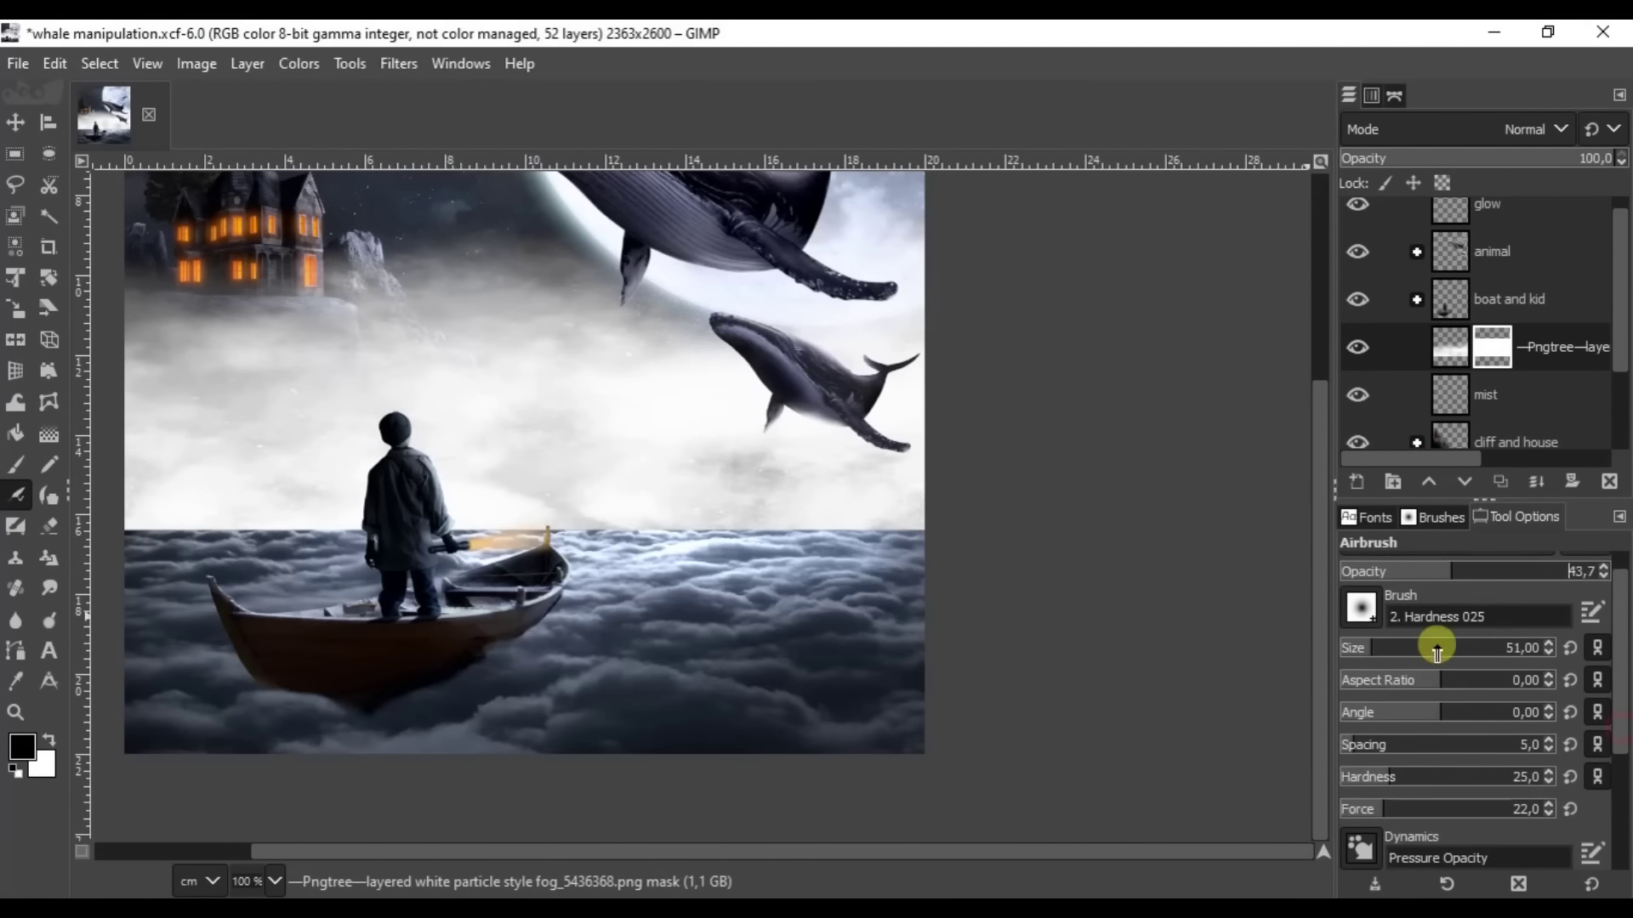
{"action": "key", "text": "3"}
{"action": "scroll", "coordinate": [673, 570], "scroll_direction": "left", "scroll_amount": 5}
{"action": "scroll", "coordinate": [310, 485], "scroll_direction": "down", "scroll_amount": 5}
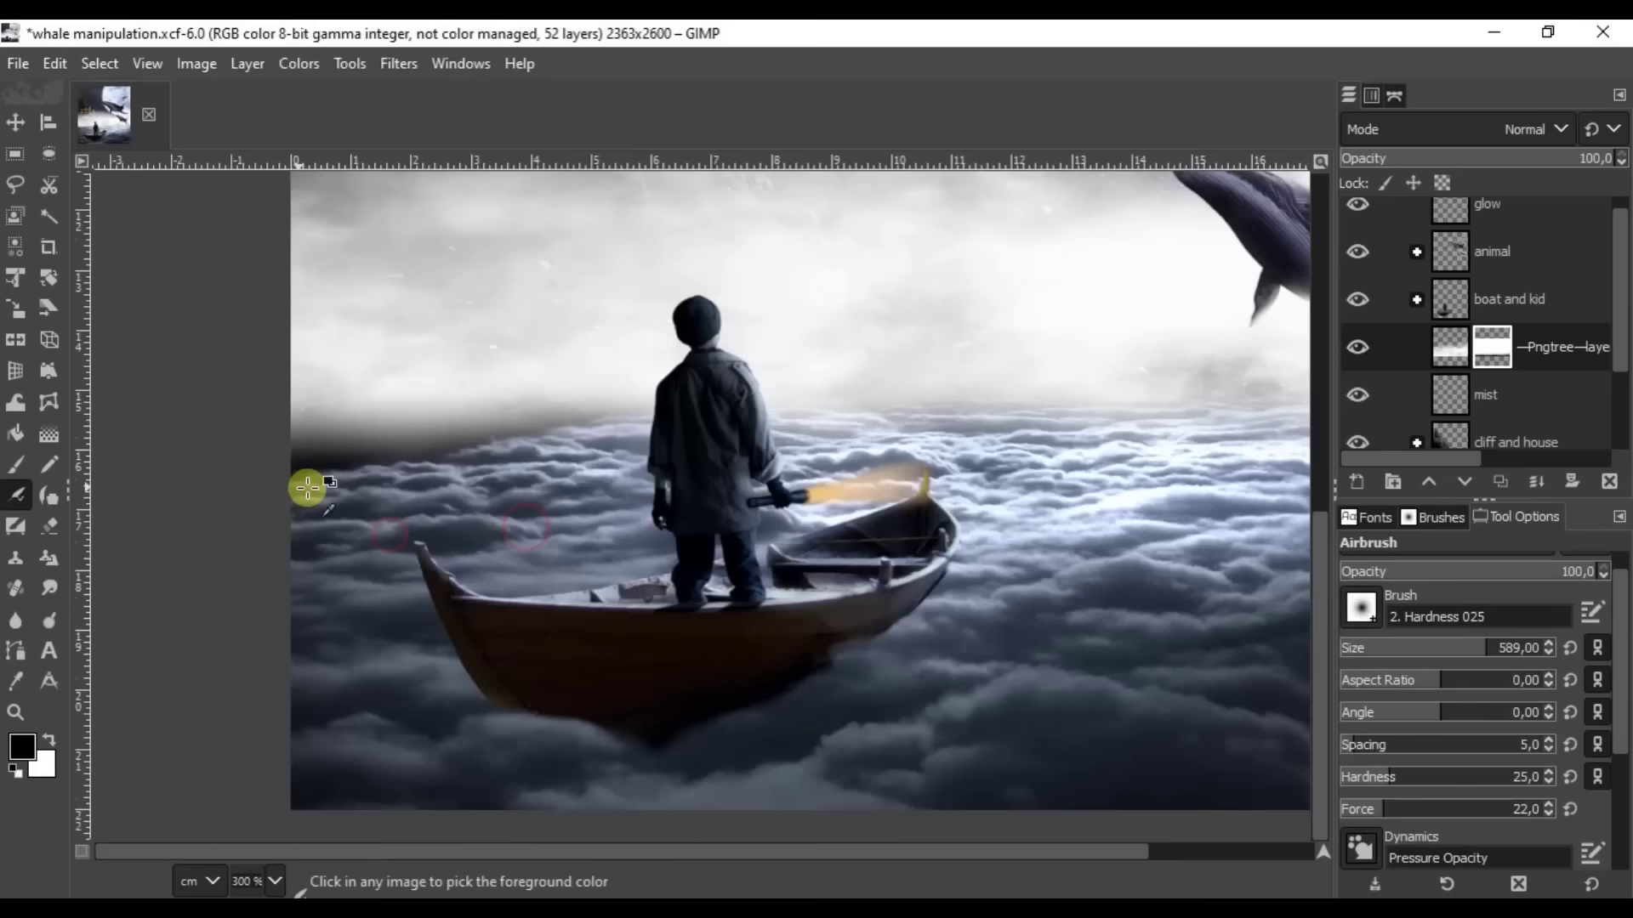
{"action": "left_click_drag", "start_coordinate": [1545, 153], "coordinate": [1386, 155]}
{"action": "key", "text": "m"}
{"action": "key", "text": "shift+t"}
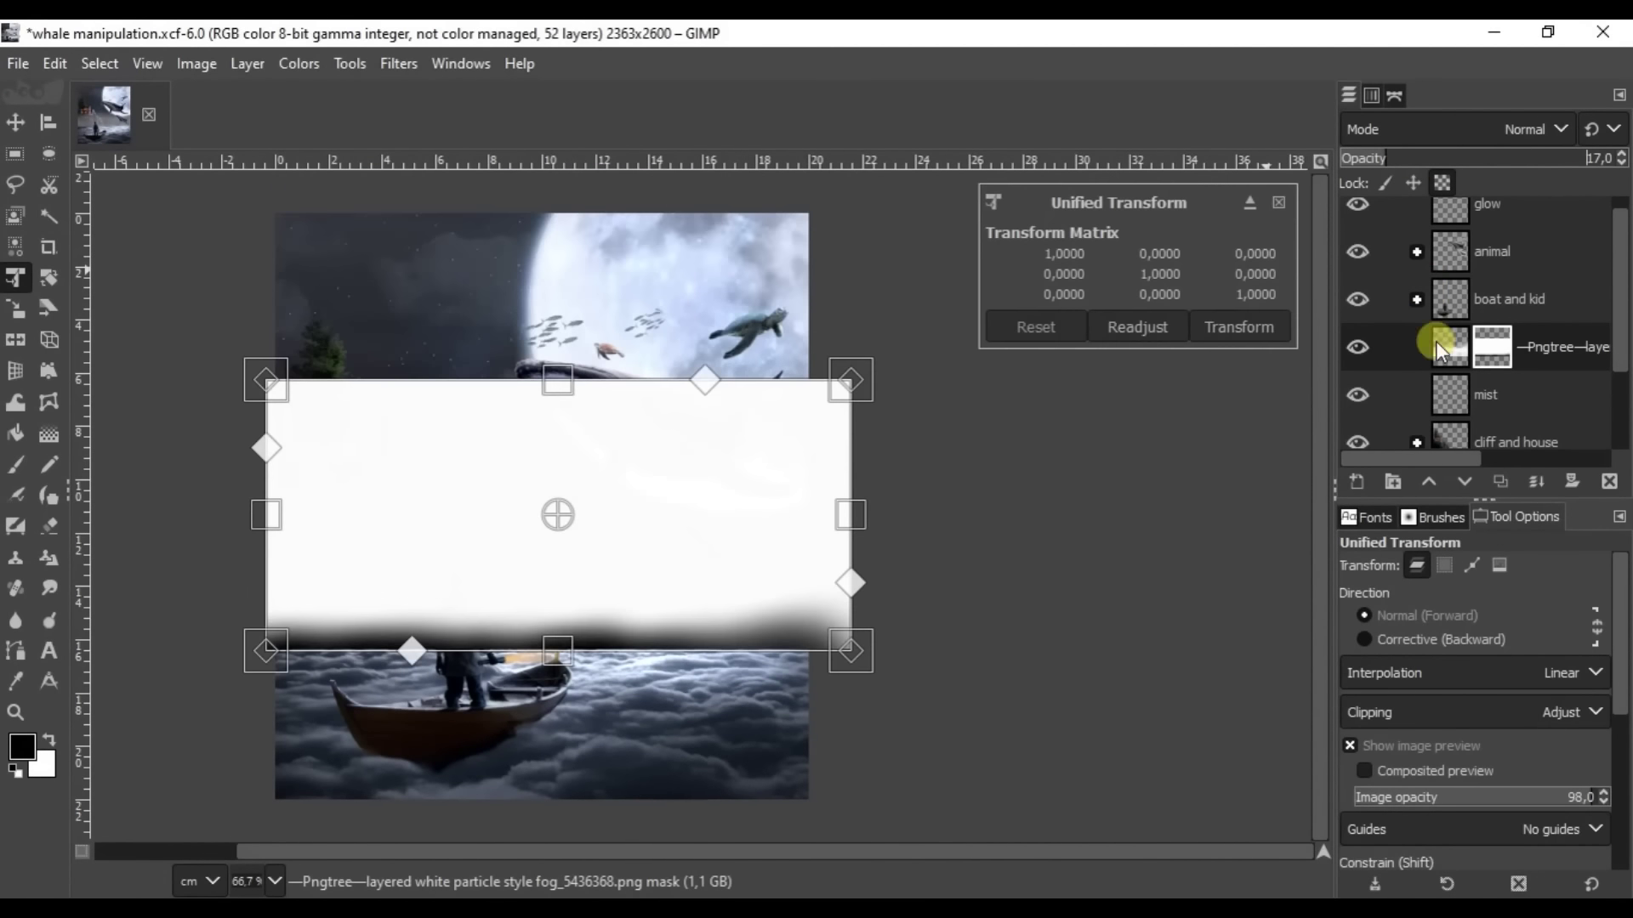
{"action": "left_click", "coordinate": [1239, 327]}
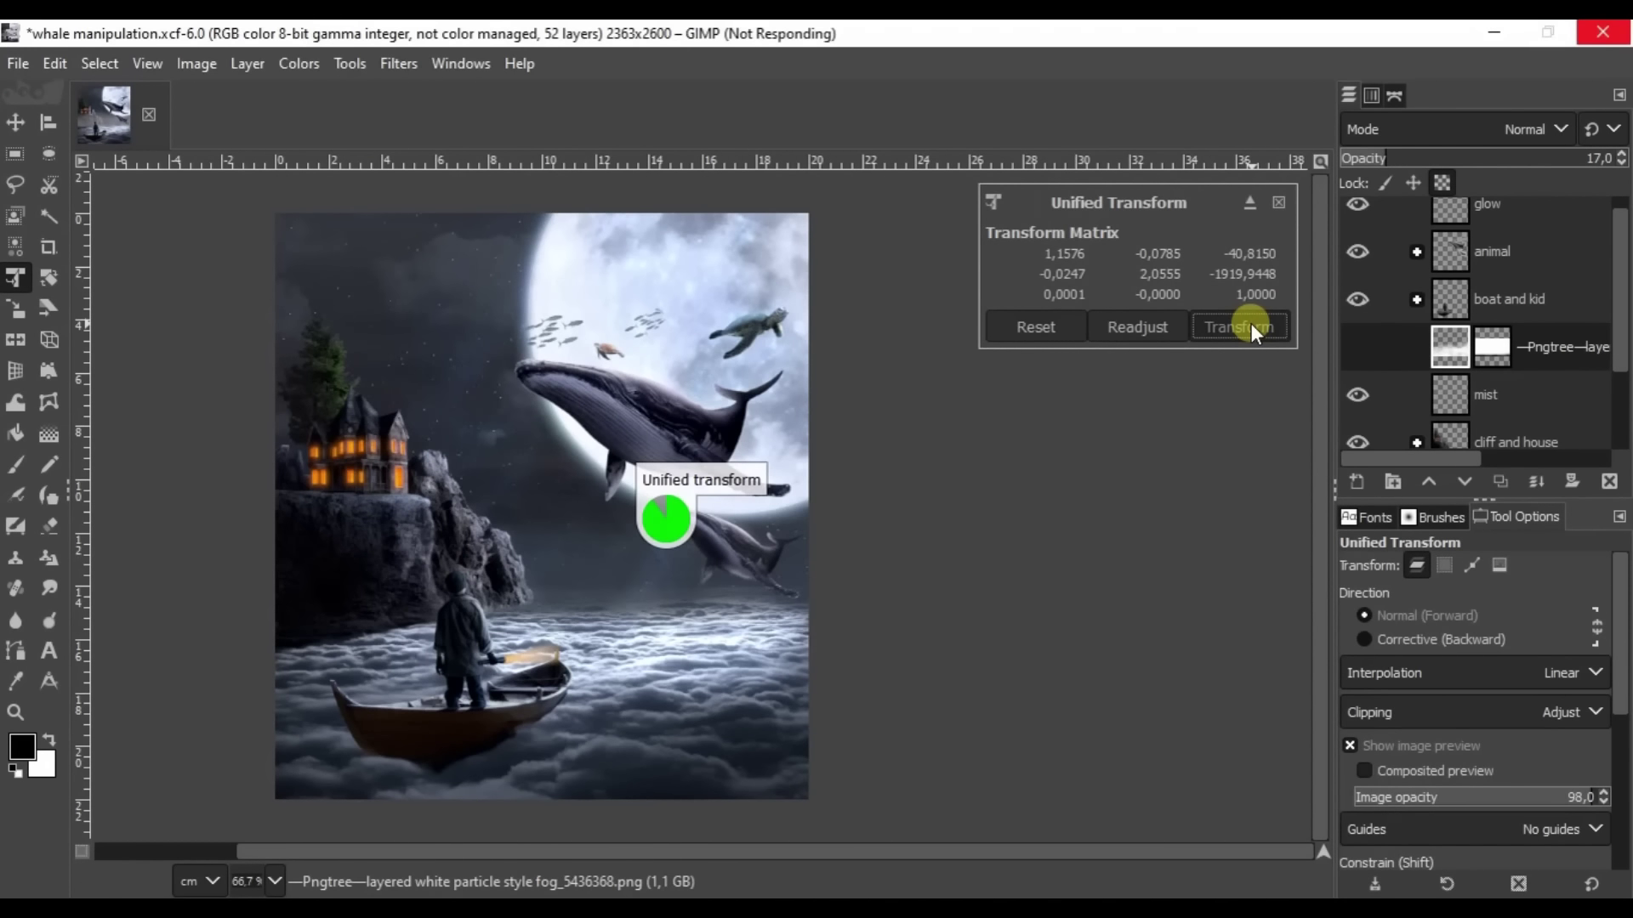
Expand the background layer group and select the Sky.jpg layer.
{"action": "key", "text": "a"}
{"action": "scroll", "coordinate": [417, 470], "scroll_direction": "up", "scroll_amount": 1}
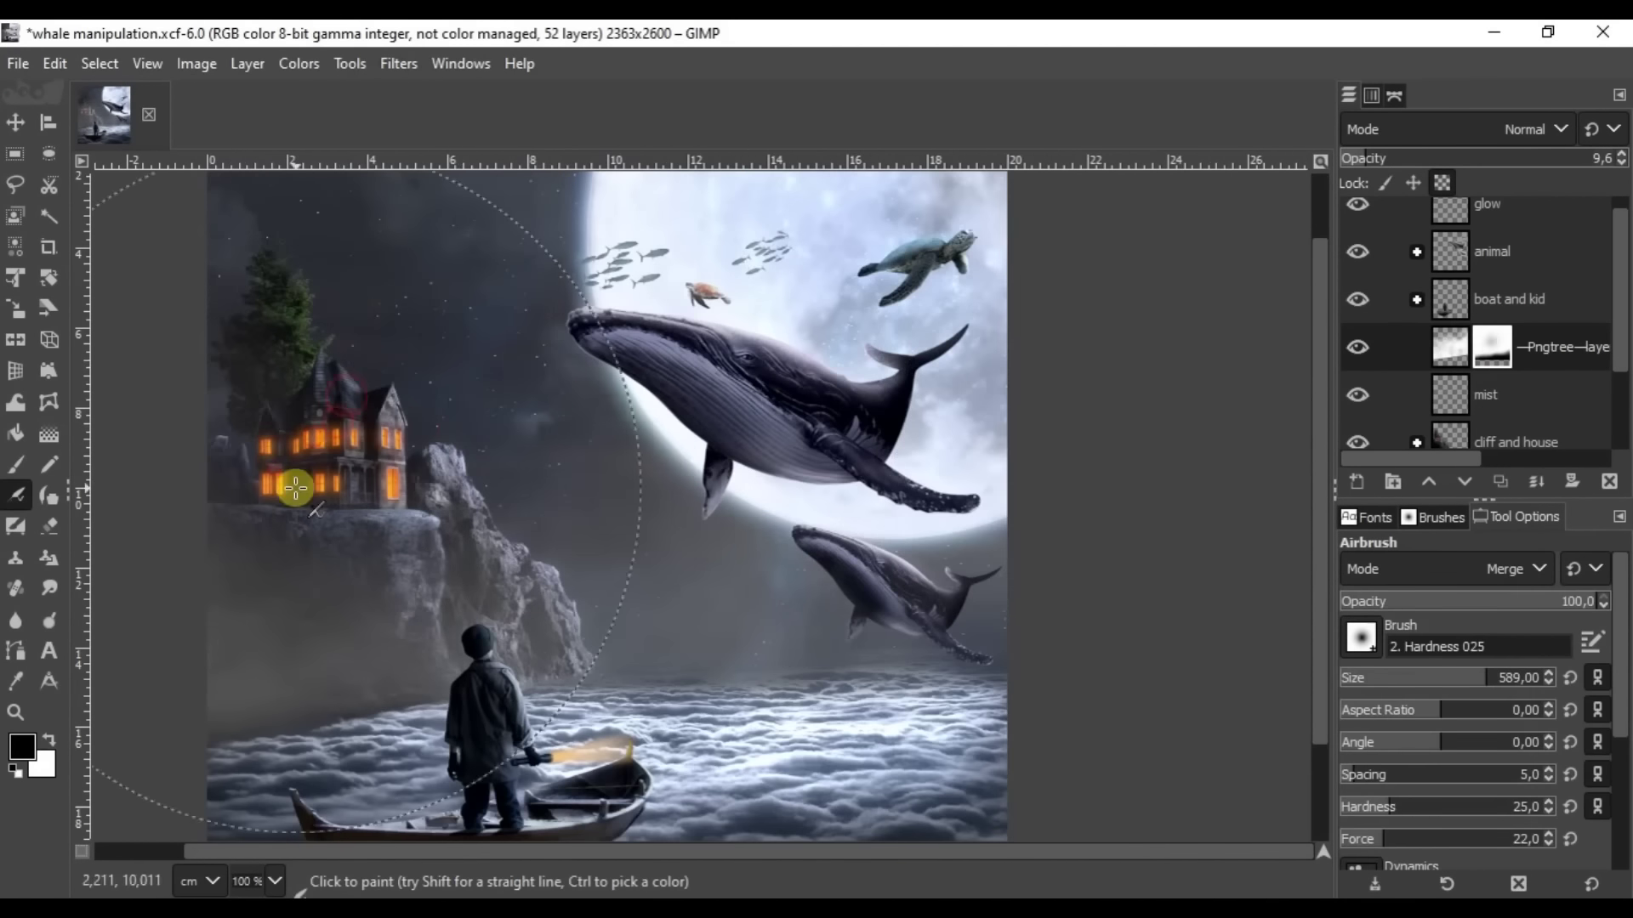
{"action": "scroll", "coordinate": [634, 546], "scroll_direction": "down", "scroll_amount": 1}
{"action": "left_click", "coordinate": [15, 122]}
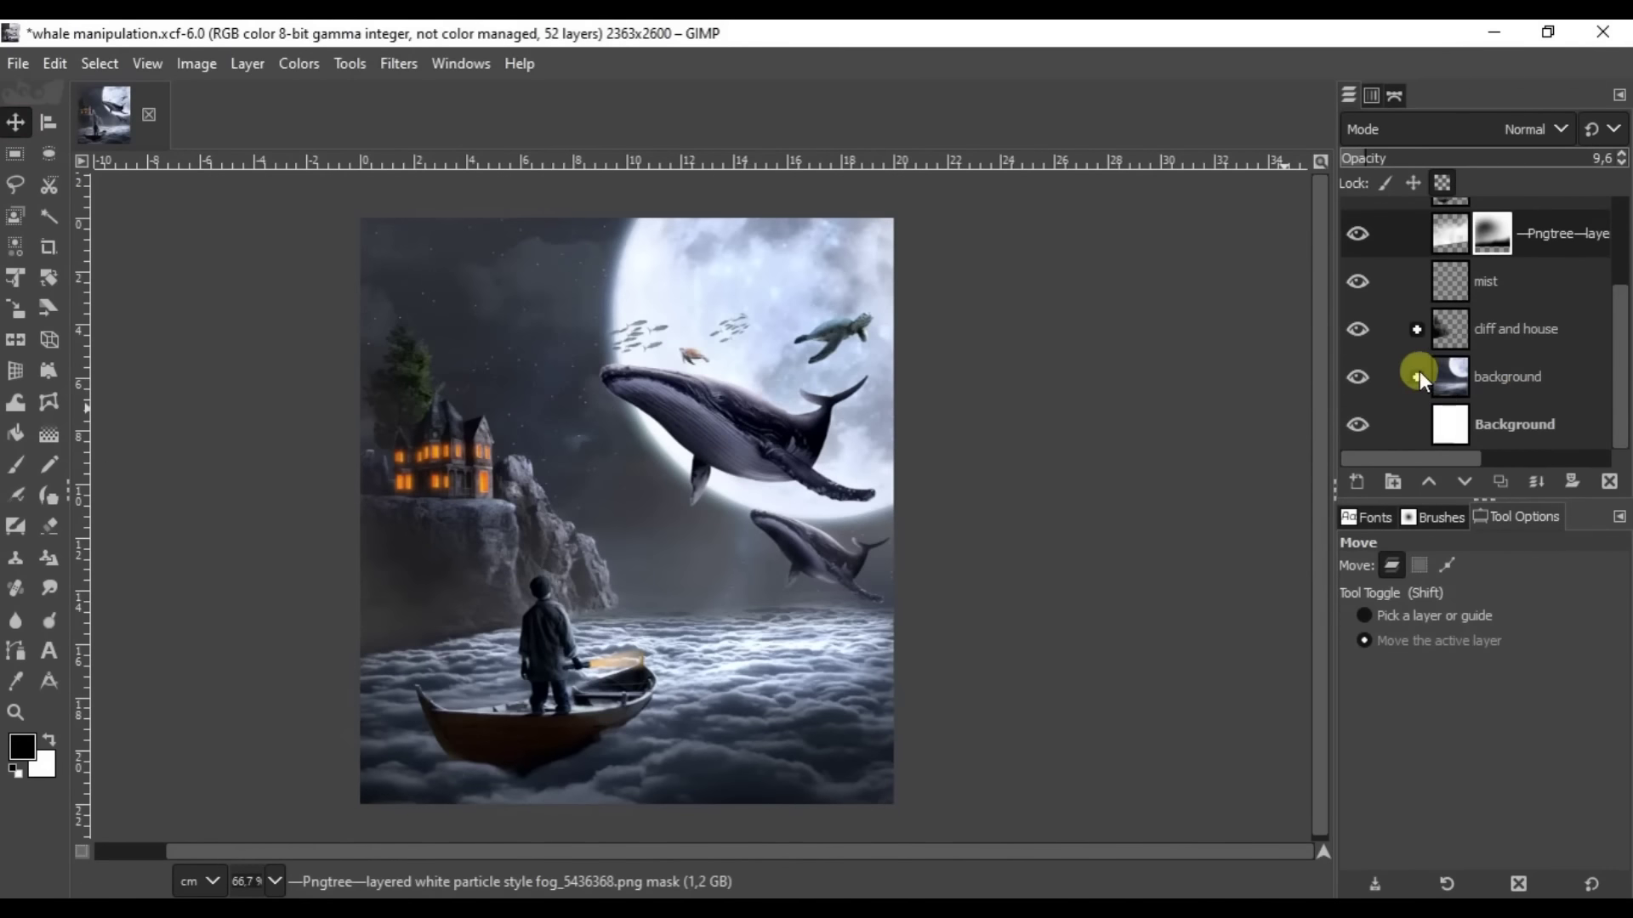
{"action": "left_click", "coordinate": [1420, 371]}
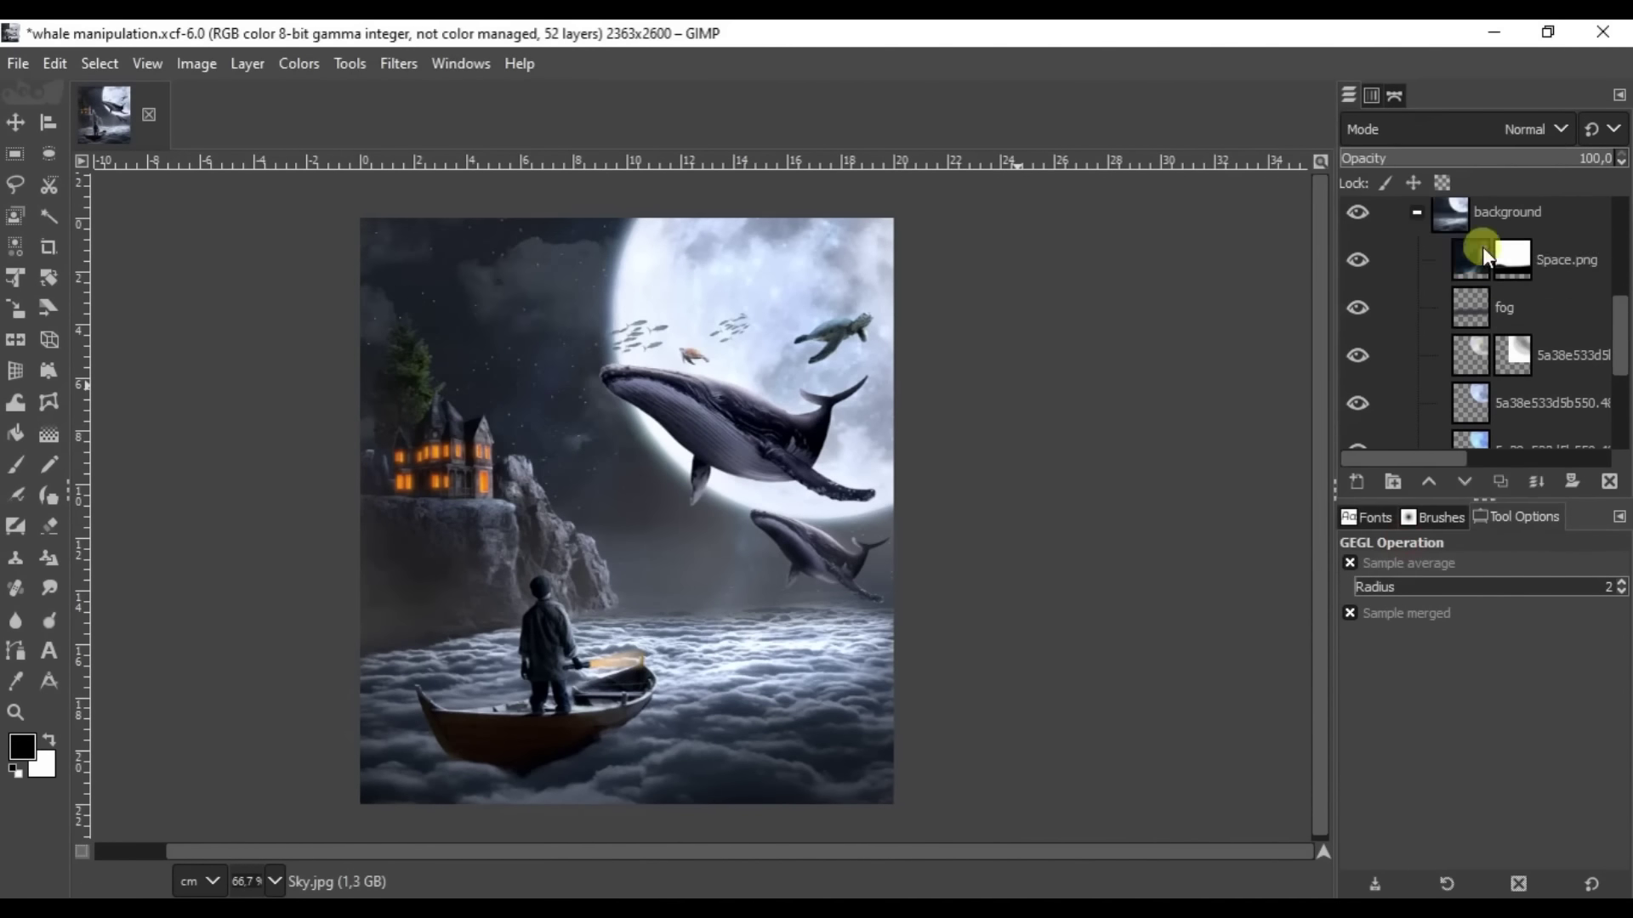
Darken the mist layer with an exposure of -1.751.
{"action": "left_click_drag", "start_coordinate": [1244, 298], "coordinate": [1246, 307]}
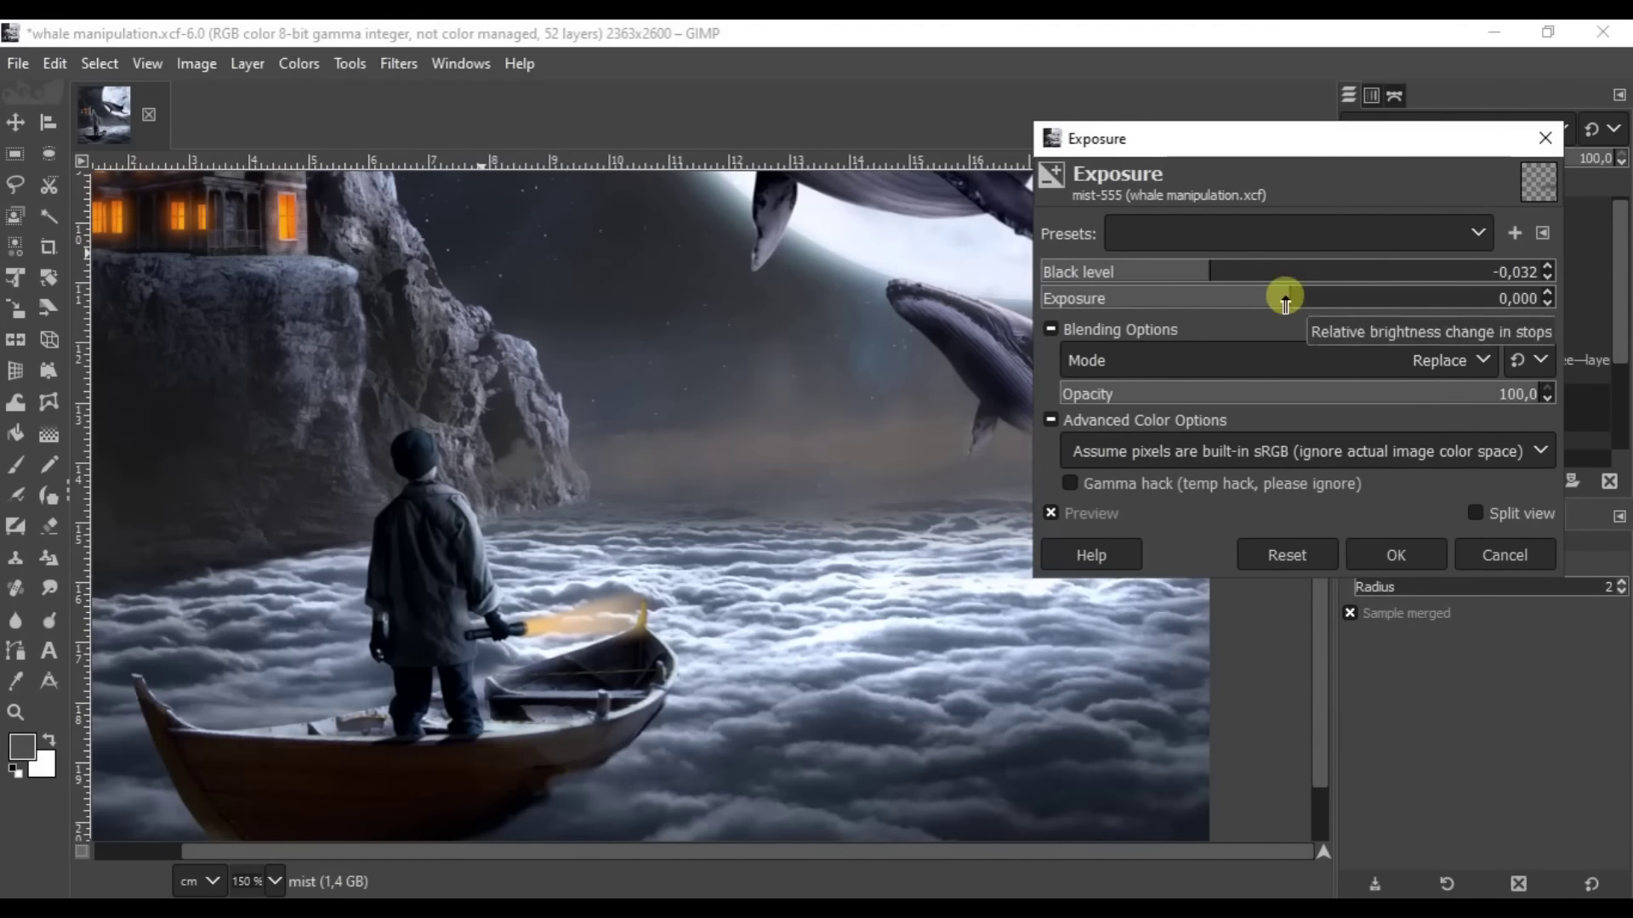
{"action": "left_click", "coordinate": [1384, 547]}
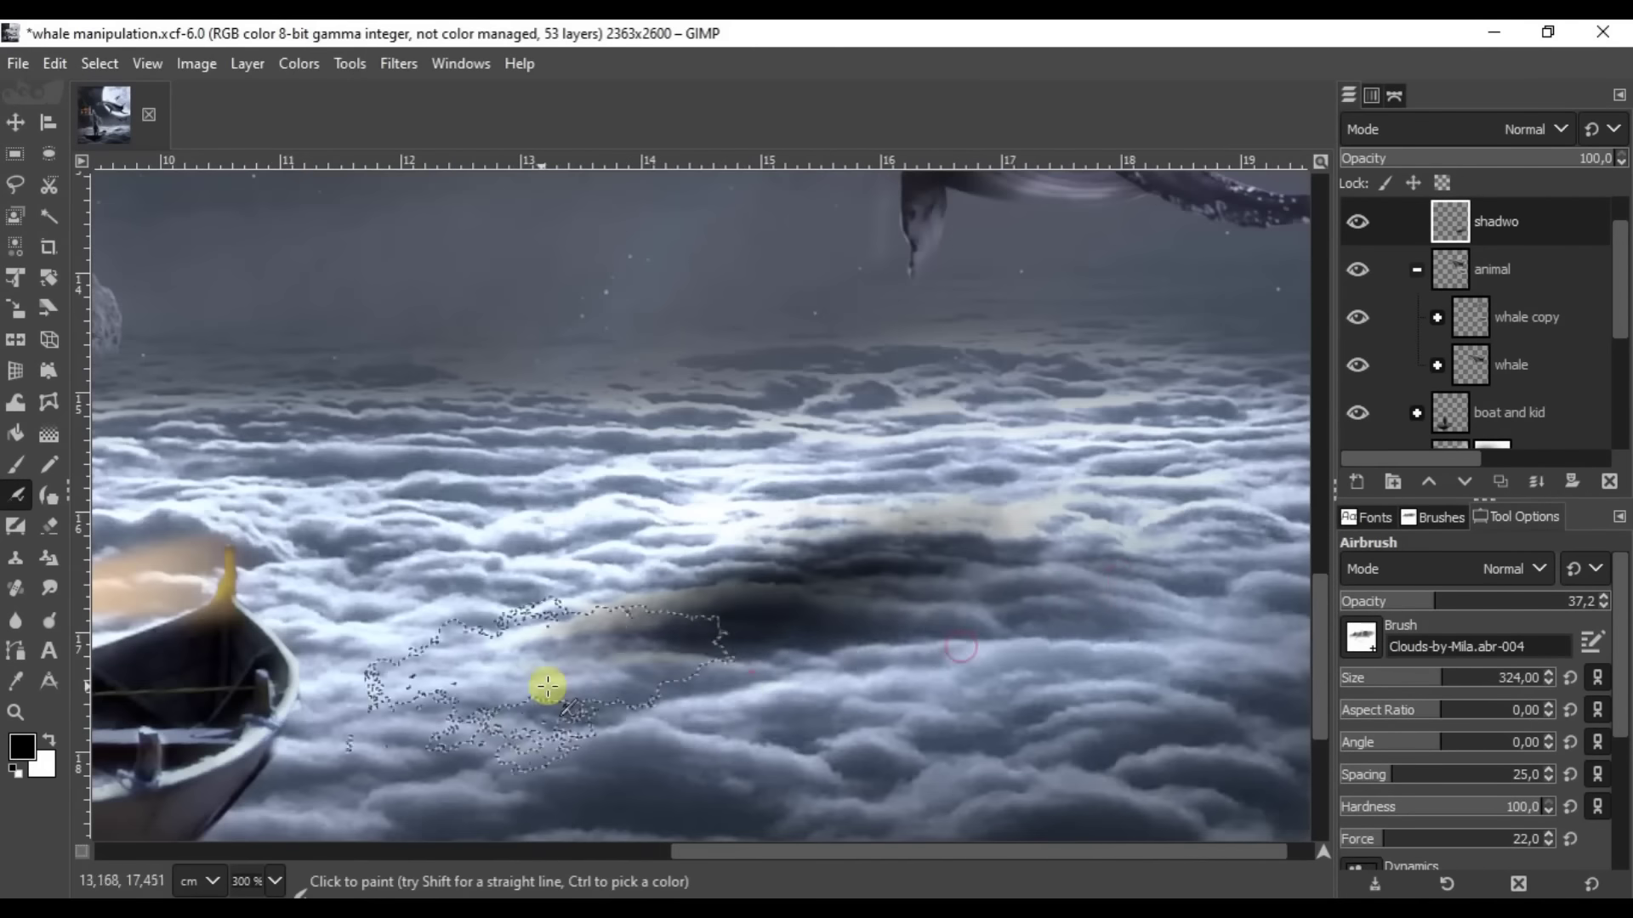
{"action": "key", "text": "1"}
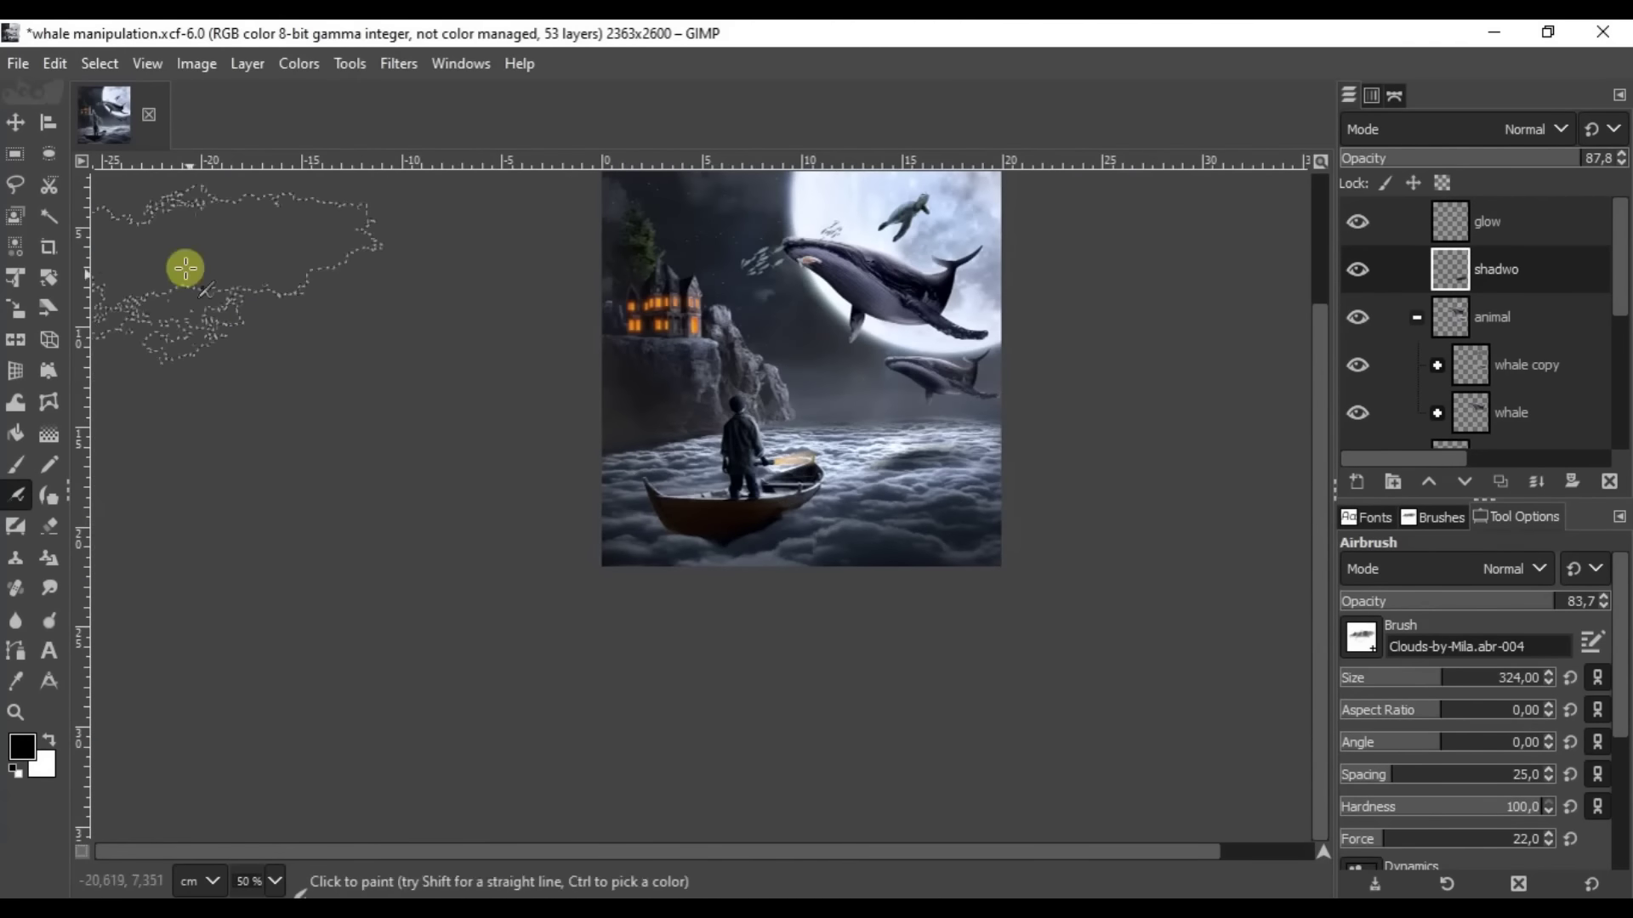
Shift the fish school and the small turtle up and to the right.
{"action": "left_click_drag", "start_coordinate": [785, 420], "coordinate": [877, 319]}
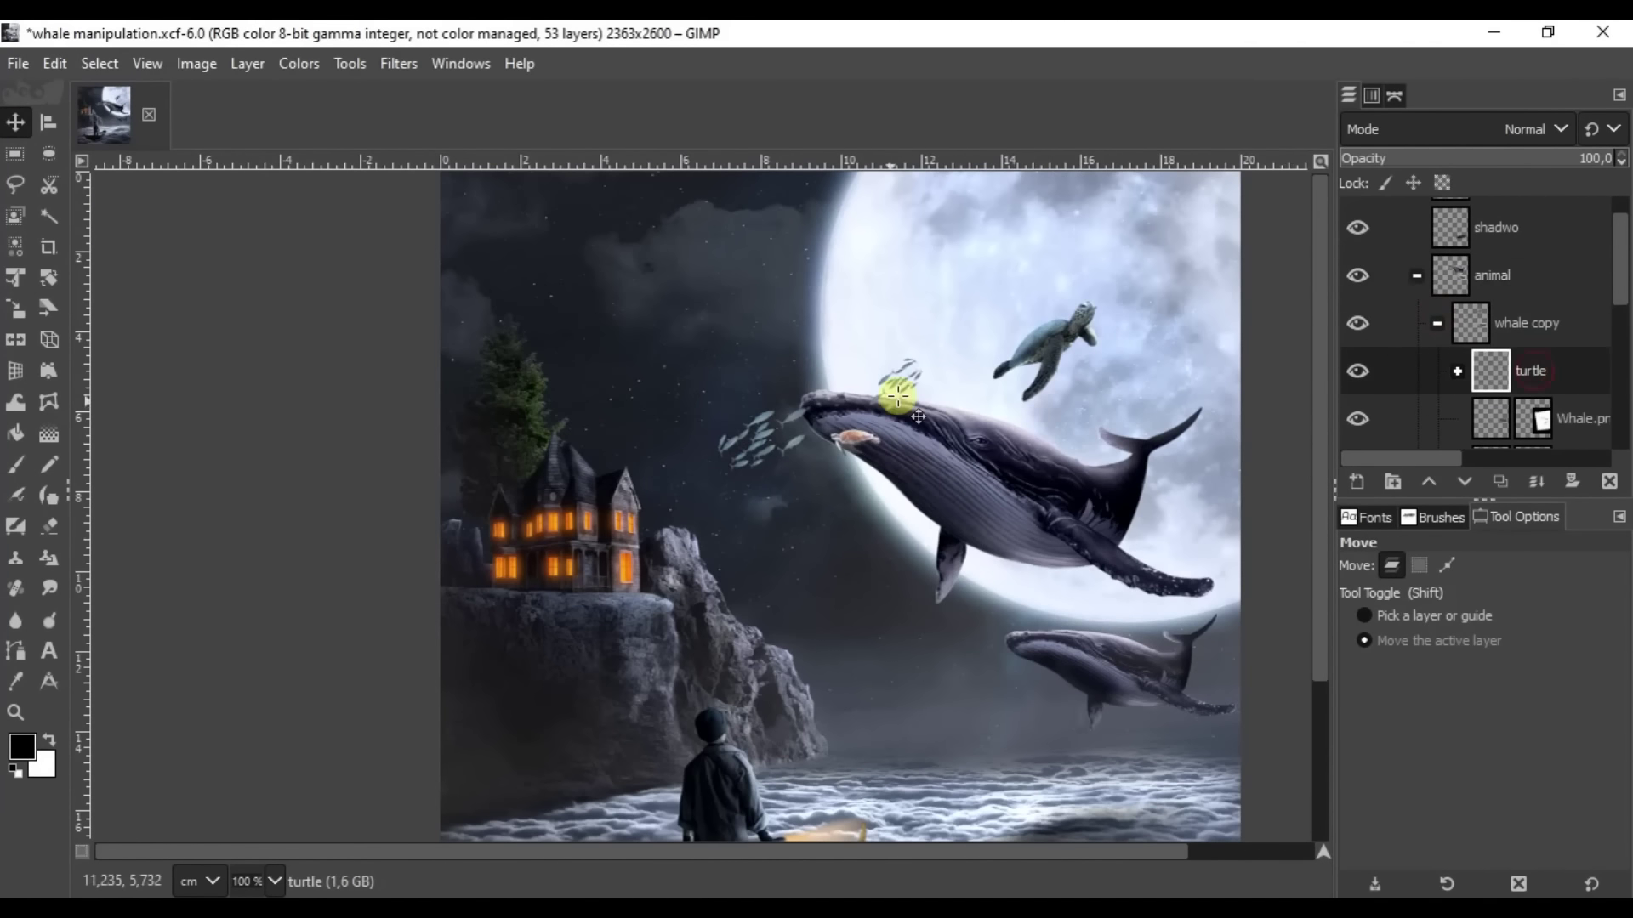
{"action": "left_click_drag", "start_coordinate": [1077, 368], "coordinate": [1131, 292]}
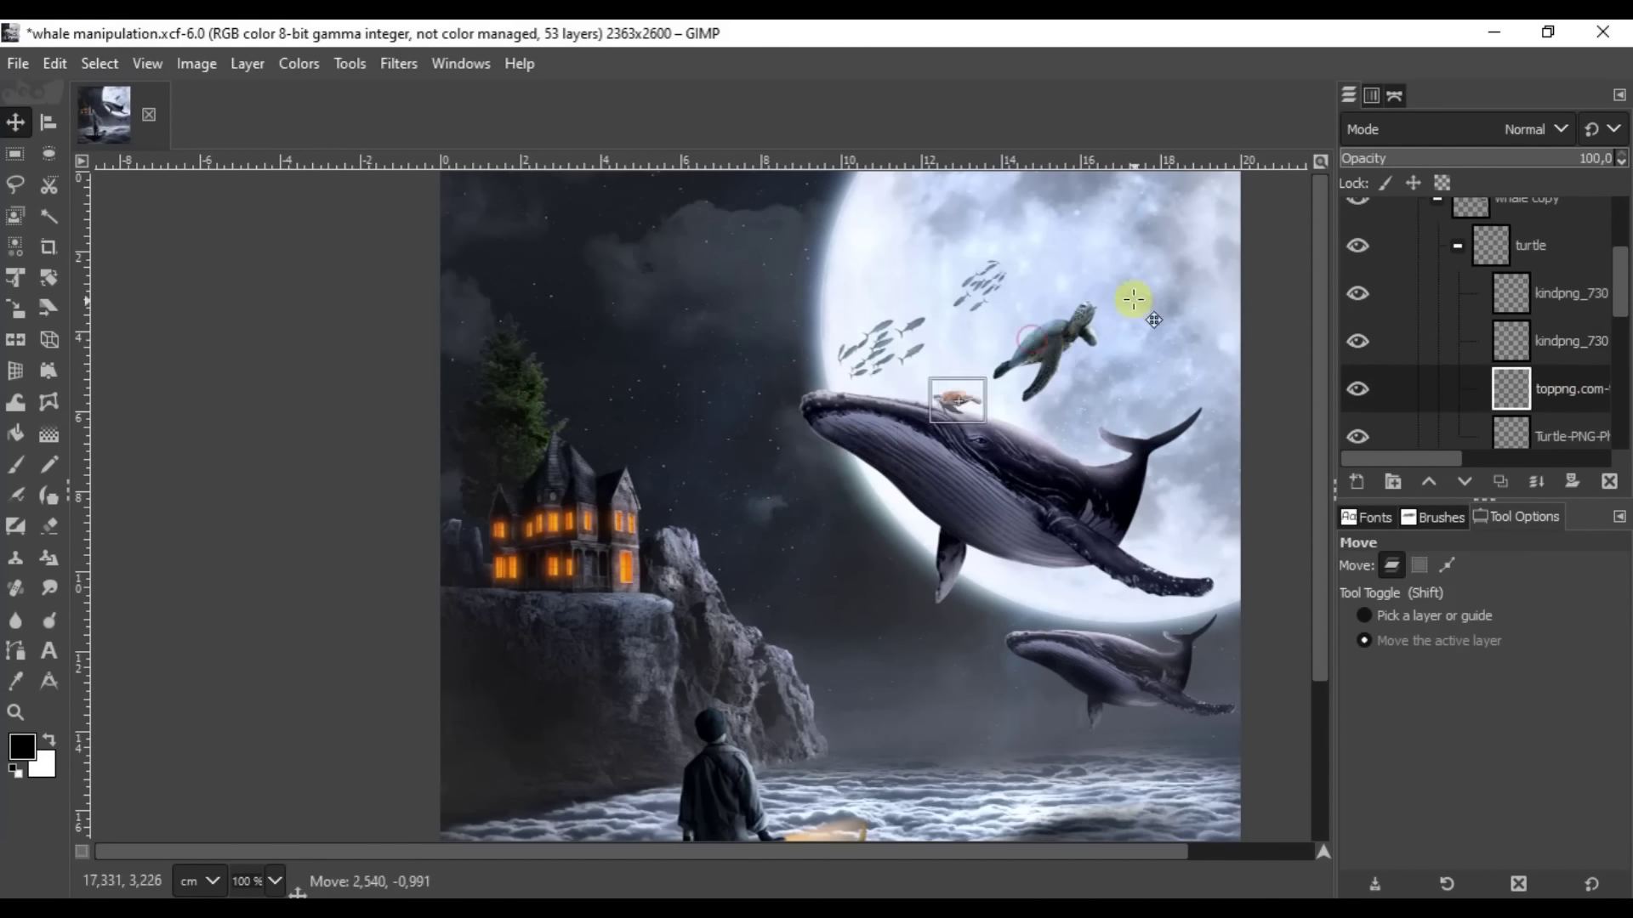
{"action": "key", "text": "minus"}
{"action": "key", "text": "minus"}
{"action": "left_click", "coordinate": [1456, 246]}
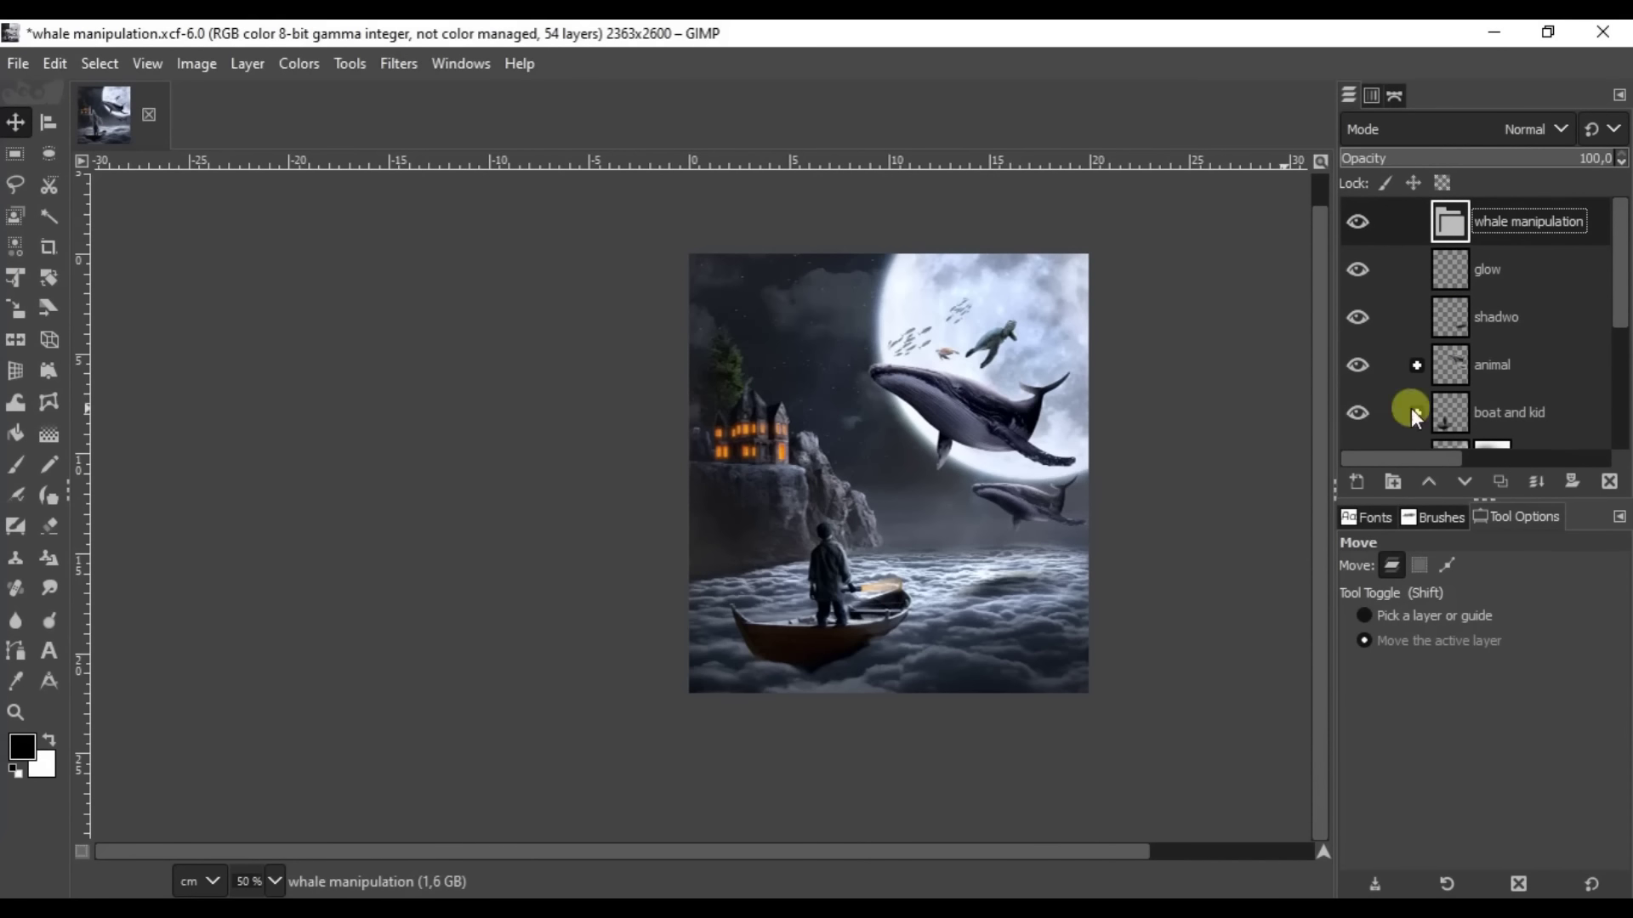
Duplicate the whale manipulation group.
{"action": "left_click", "coordinate": [1464, 248]}
{"action": "key", "text": "shift+ctrl+d"}
{"action": "left_click", "coordinate": [299, 63]}
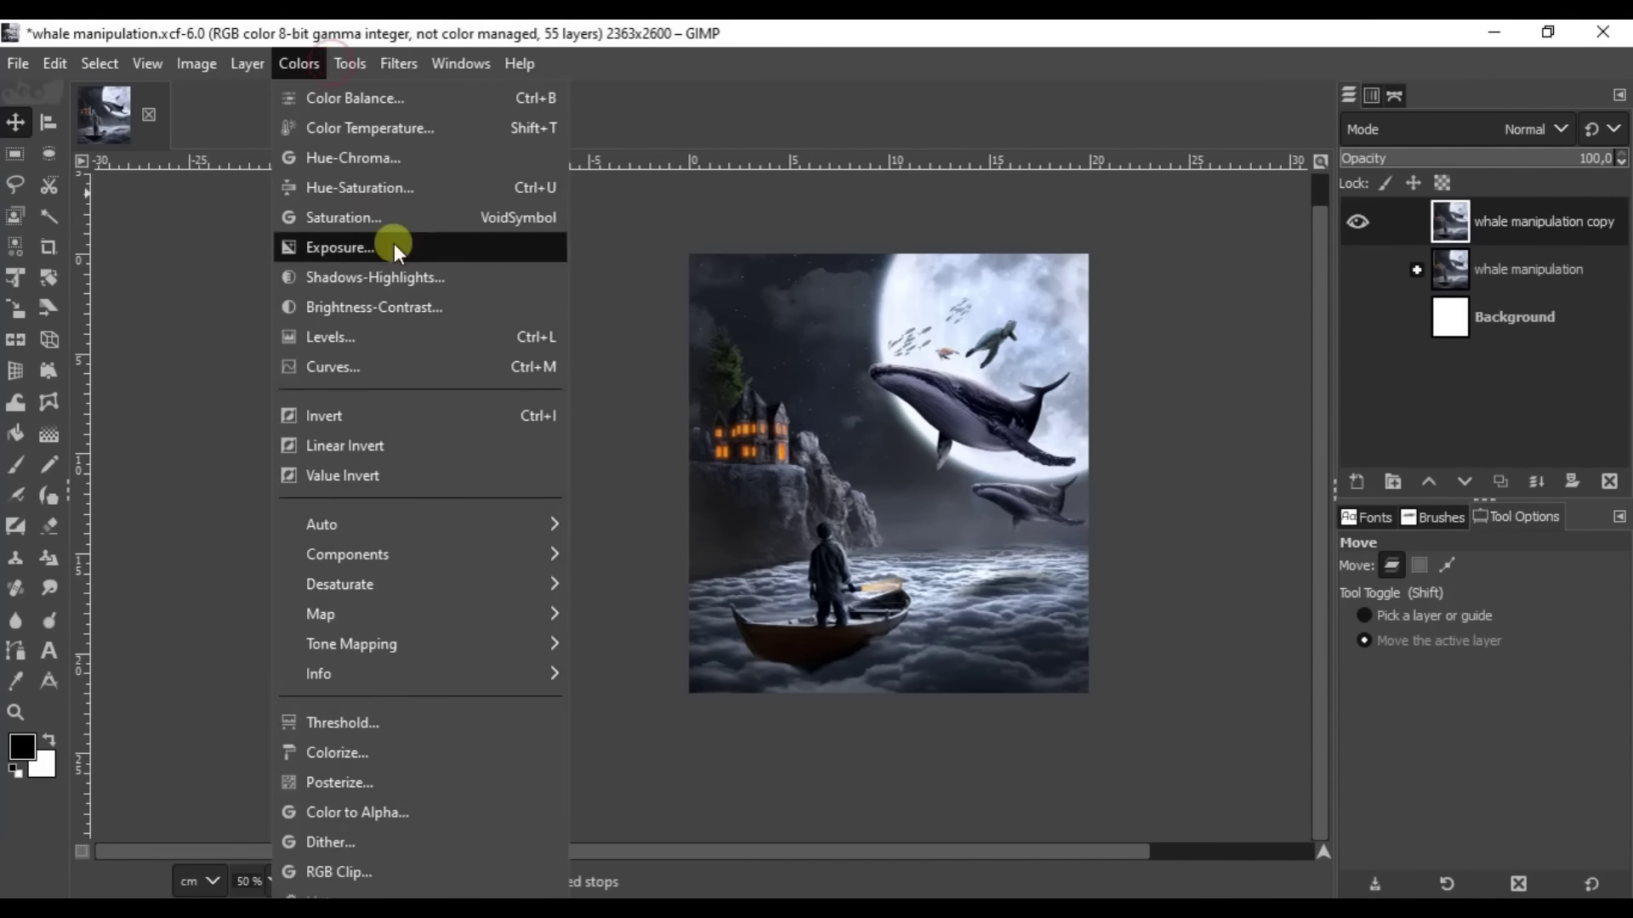
{"action": "left_click", "coordinate": [395, 248]}
{"action": "key", "text": "Escape"}
Add a 'color' layer filled blue-grey in Screen mode at 35.2 opacity.
{"action": "key", "text": "shift+ctrl+n"}
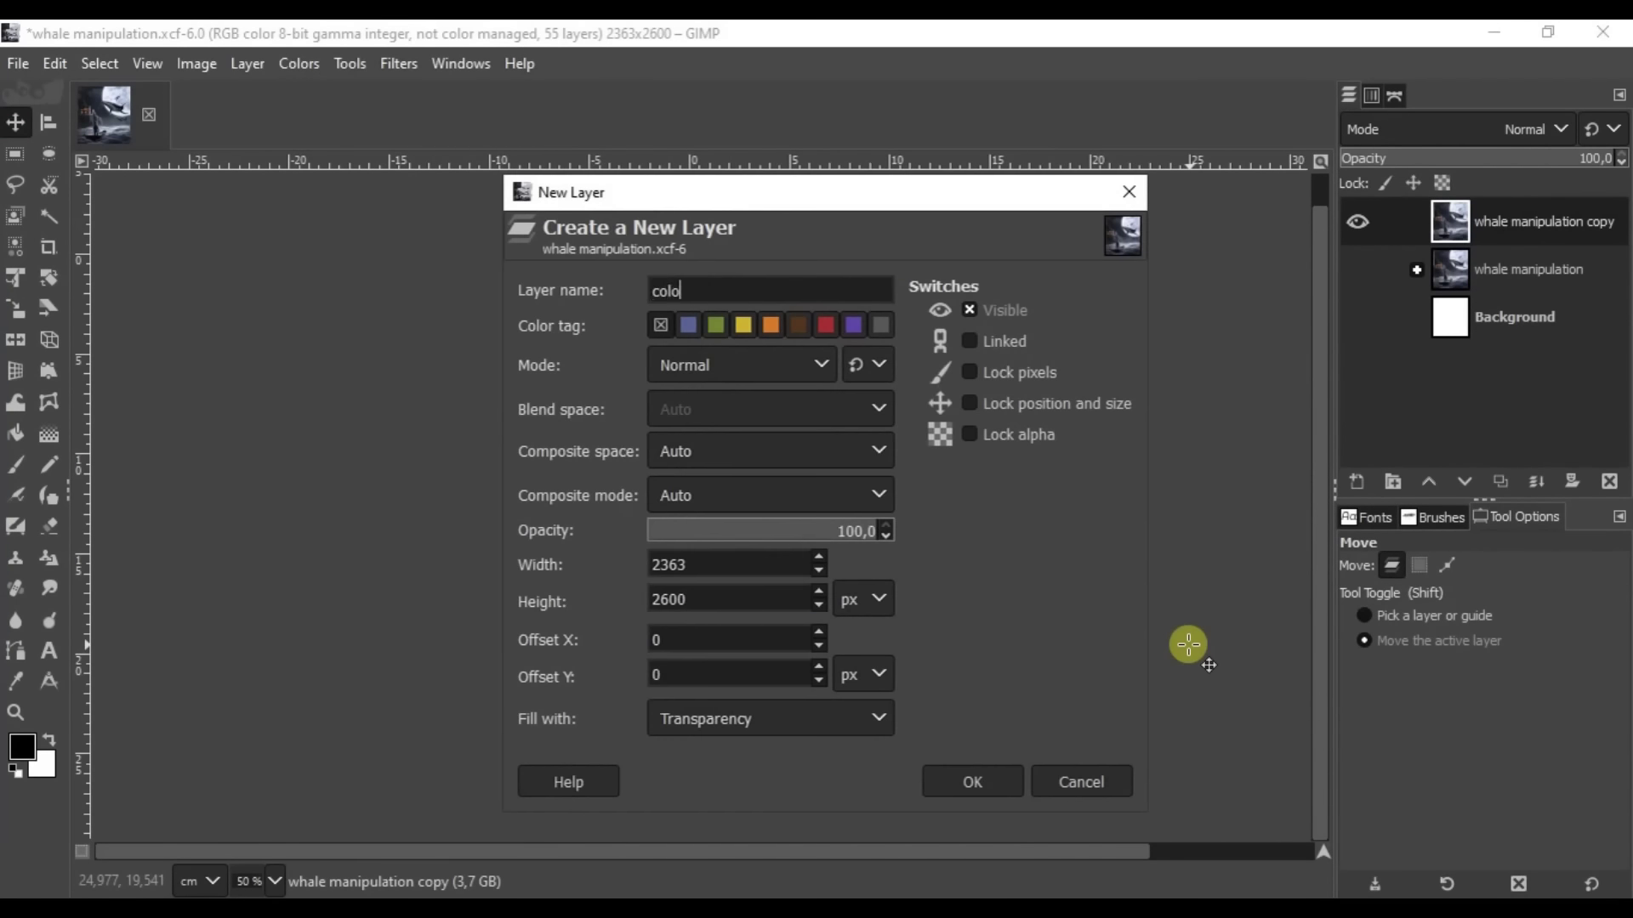
{"action": "type", "text": "r"}
{"action": "key", "text": "Return"}
{"action": "left_click", "coordinate": [1310, 634]}
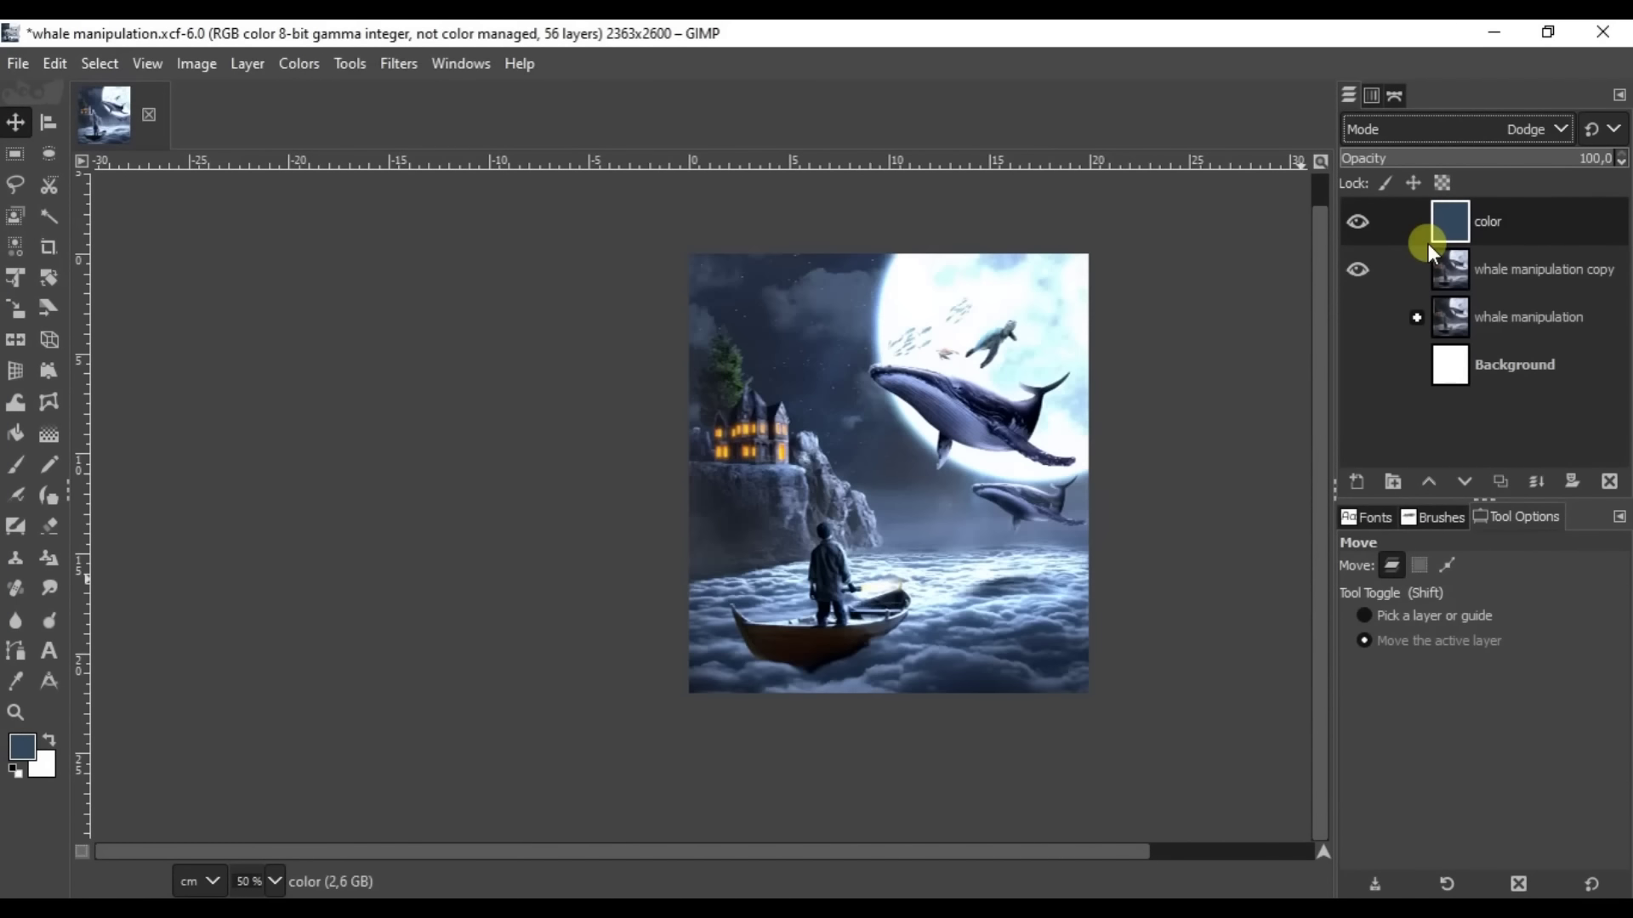
{"action": "left_click", "coordinate": [1501, 160]}
{"action": "left_click_drag", "start_coordinate": [1486, 158], "coordinate": [1437, 158]}
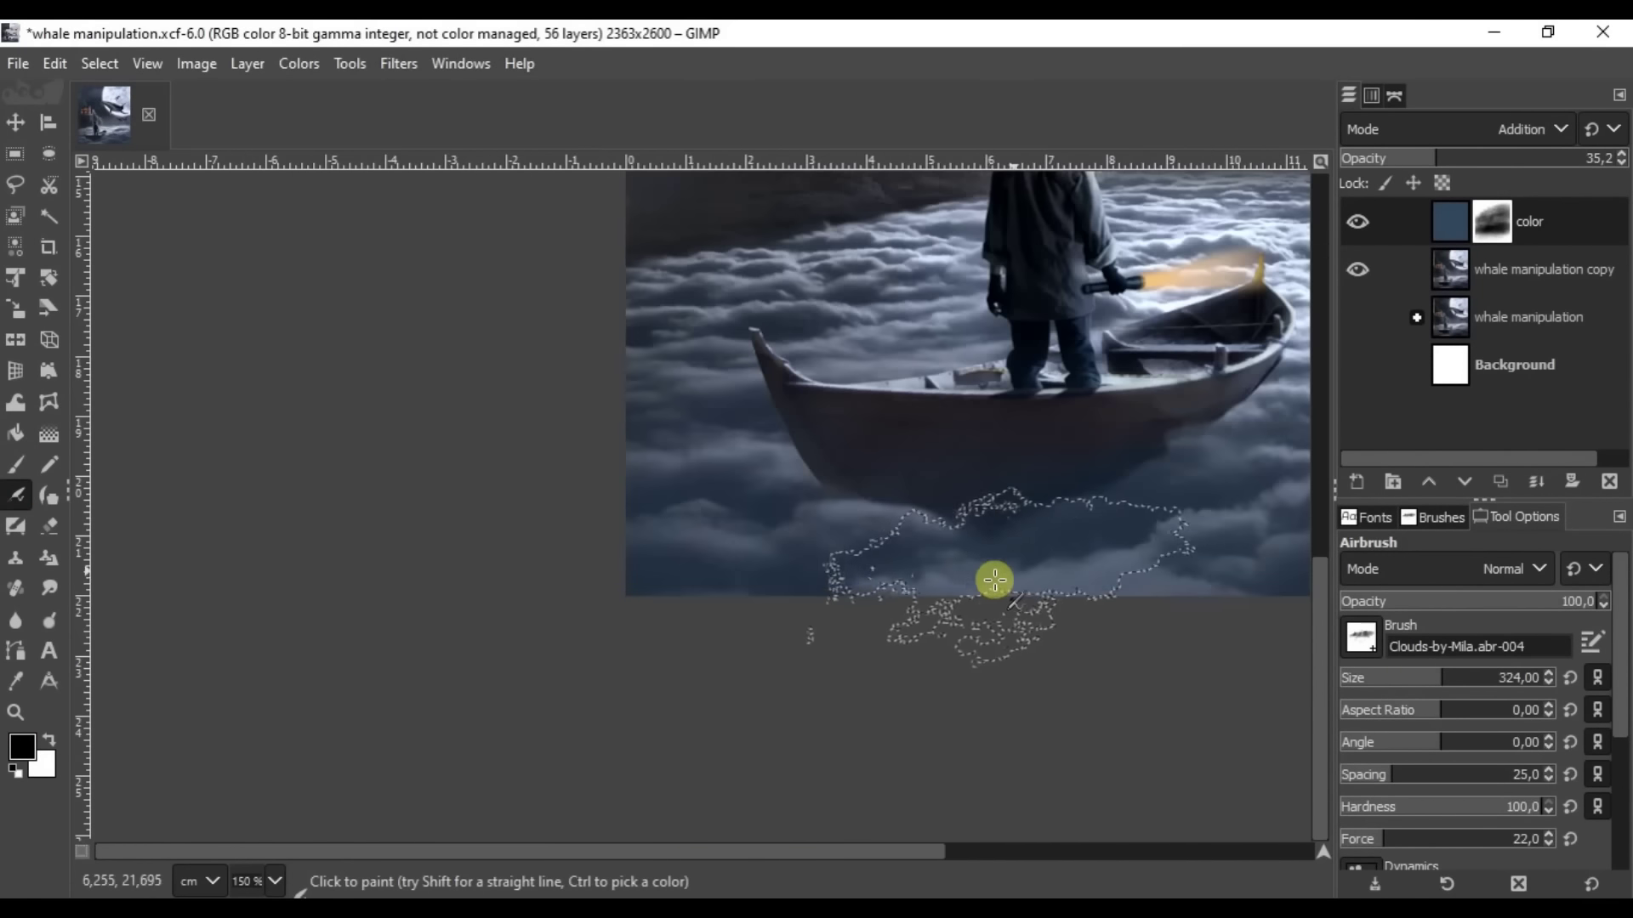
Create a 'shadow boat' layer, adjust the color layer's exposure, and save the project.
{"action": "type", "text": "at"}
{"action": "key", "text": "Return"}
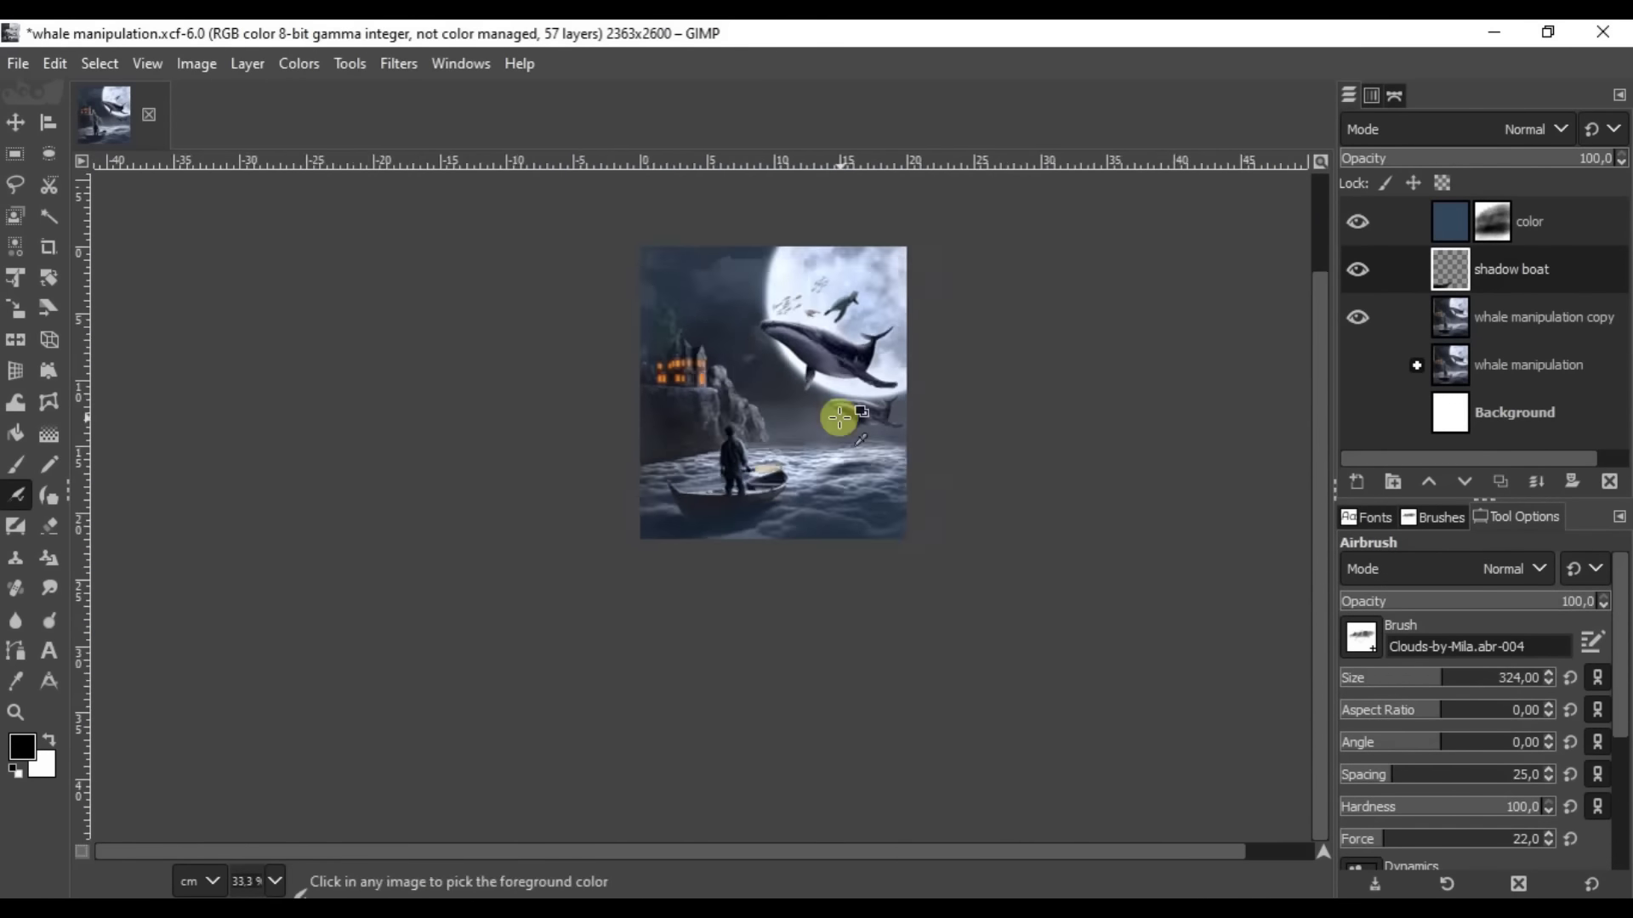
{"action": "left_click", "coordinate": [1404, 223]}
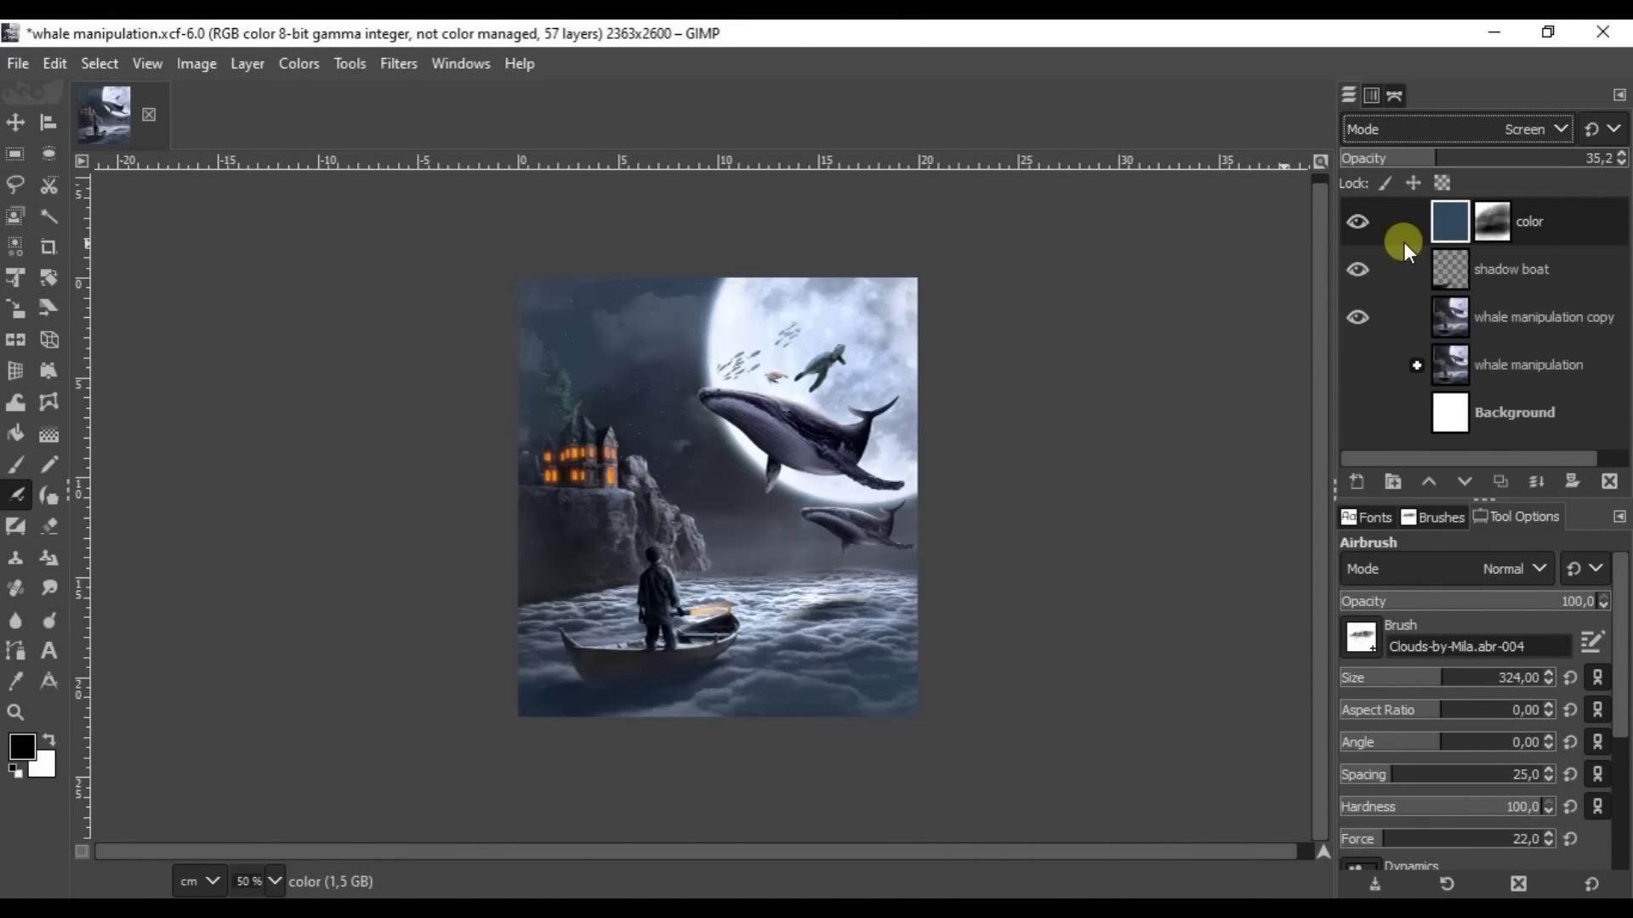
{"action": "left_click", "coordinate": [299, 63]}
{"action": "left_click", "coordinate": [299, 247]}
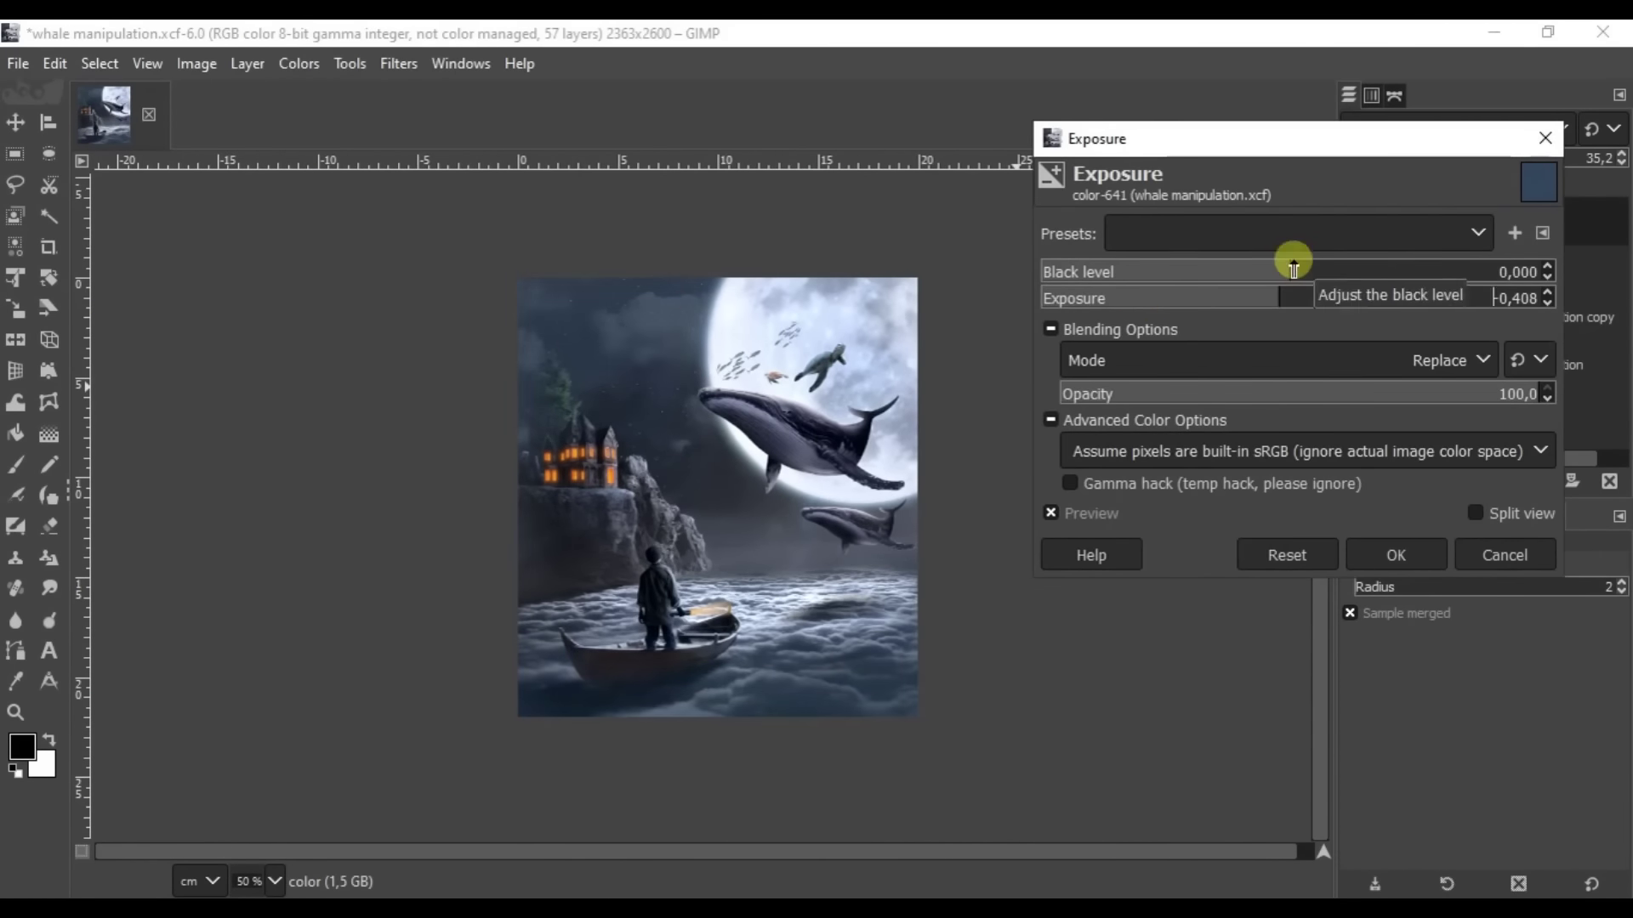
{"action": "left_click", "coordinate": [1408, 553]}
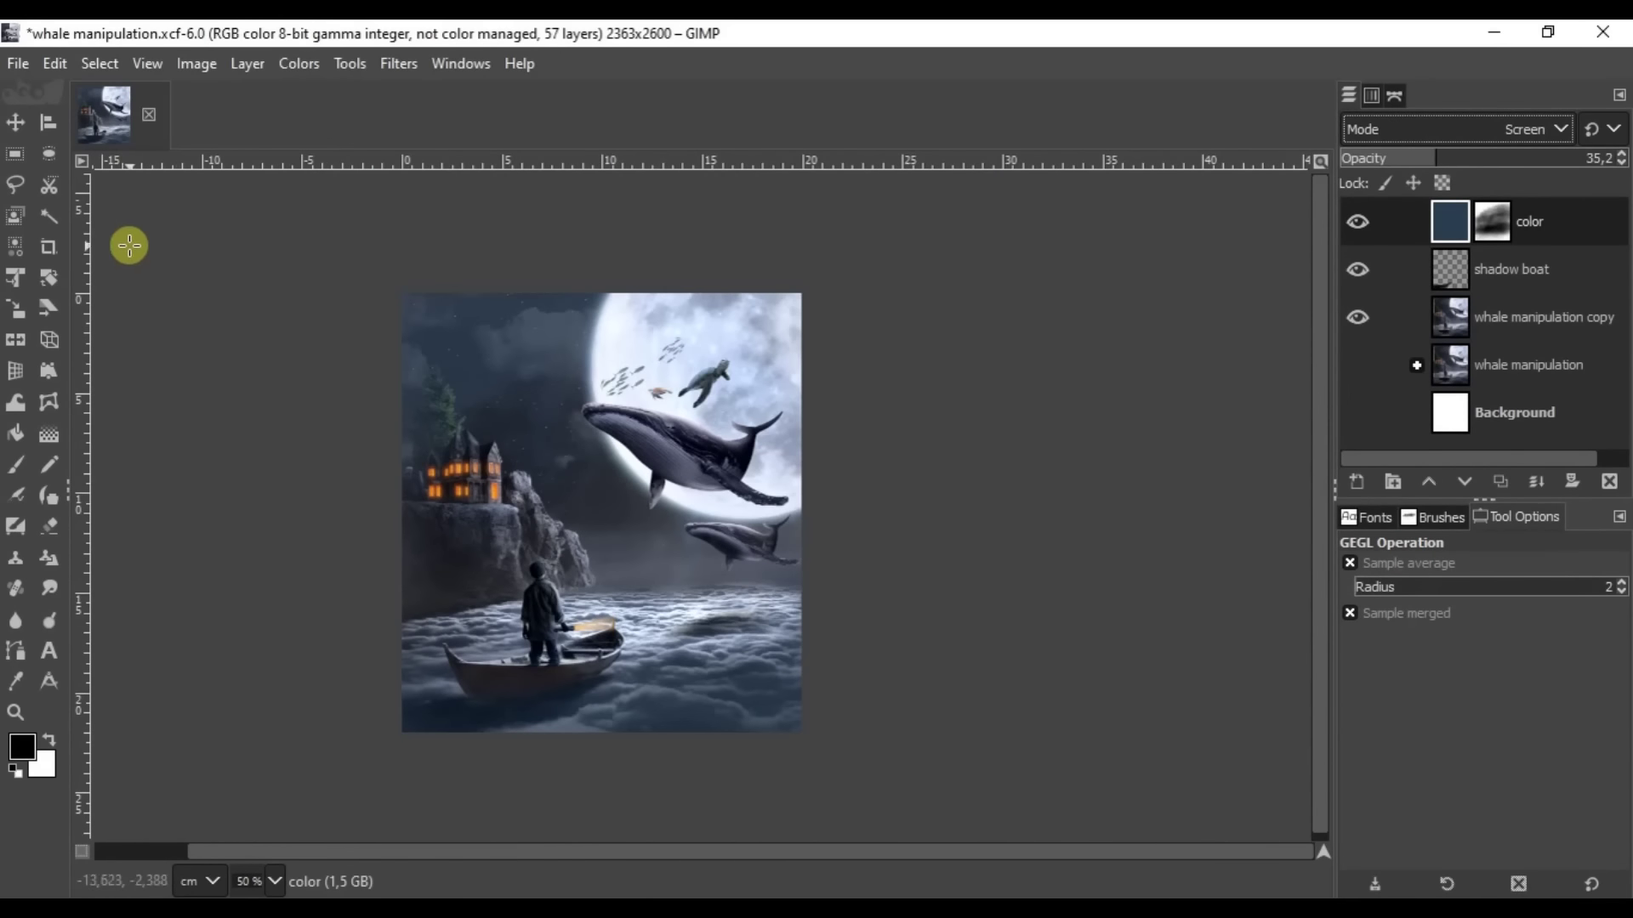
{"action": "key", "text": "m"}
{"action": "key", "text": "ctrl+s"}
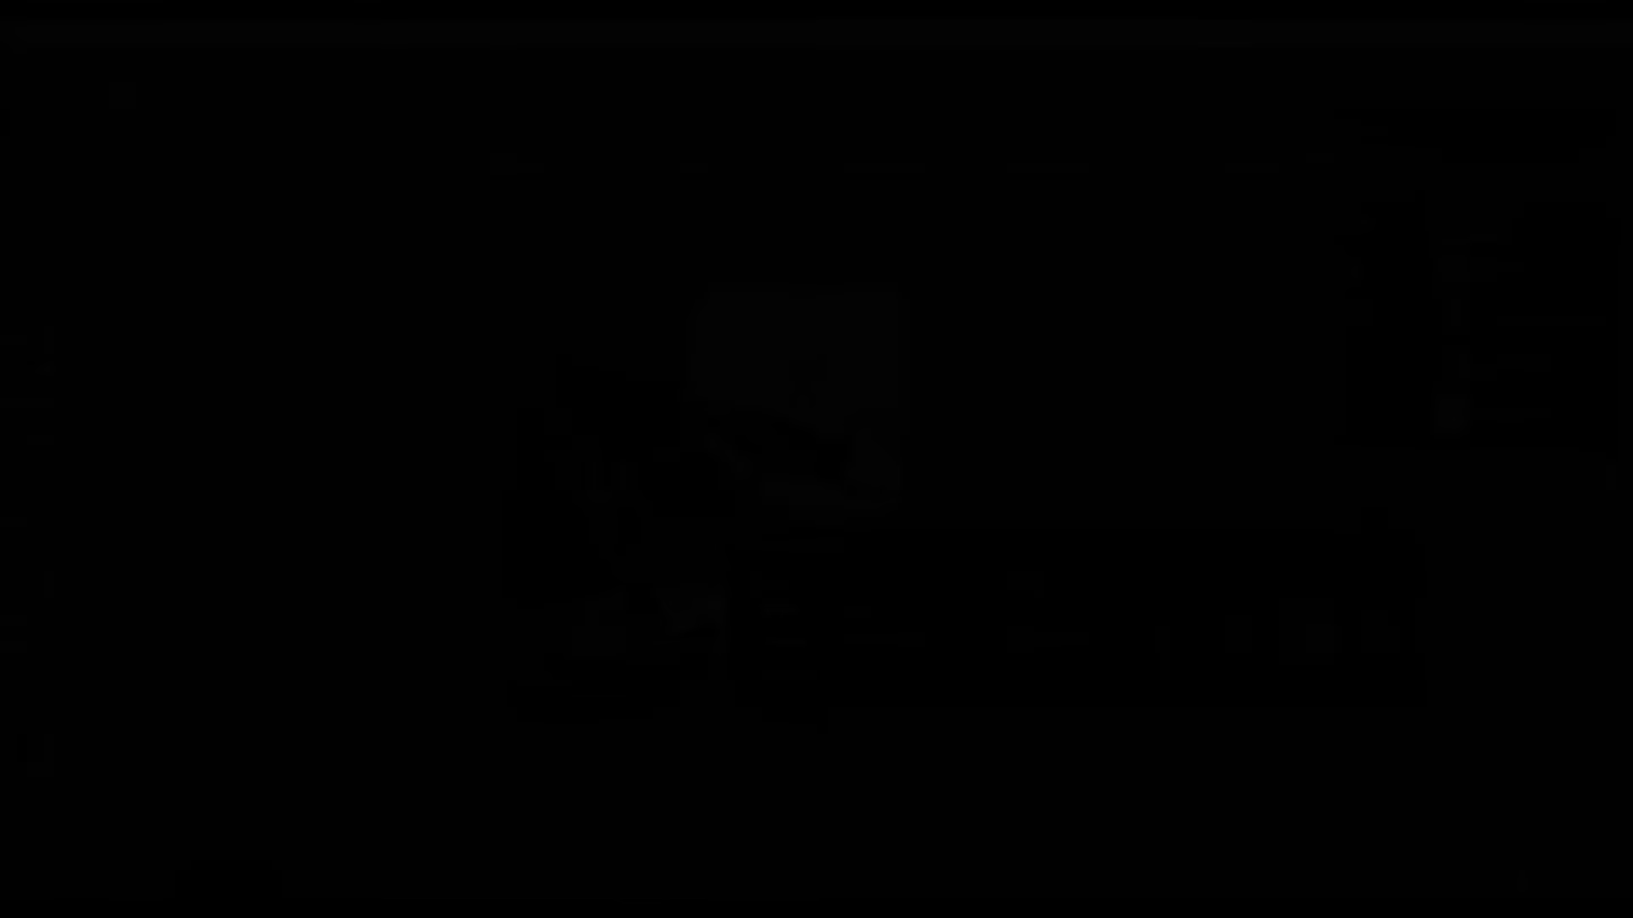